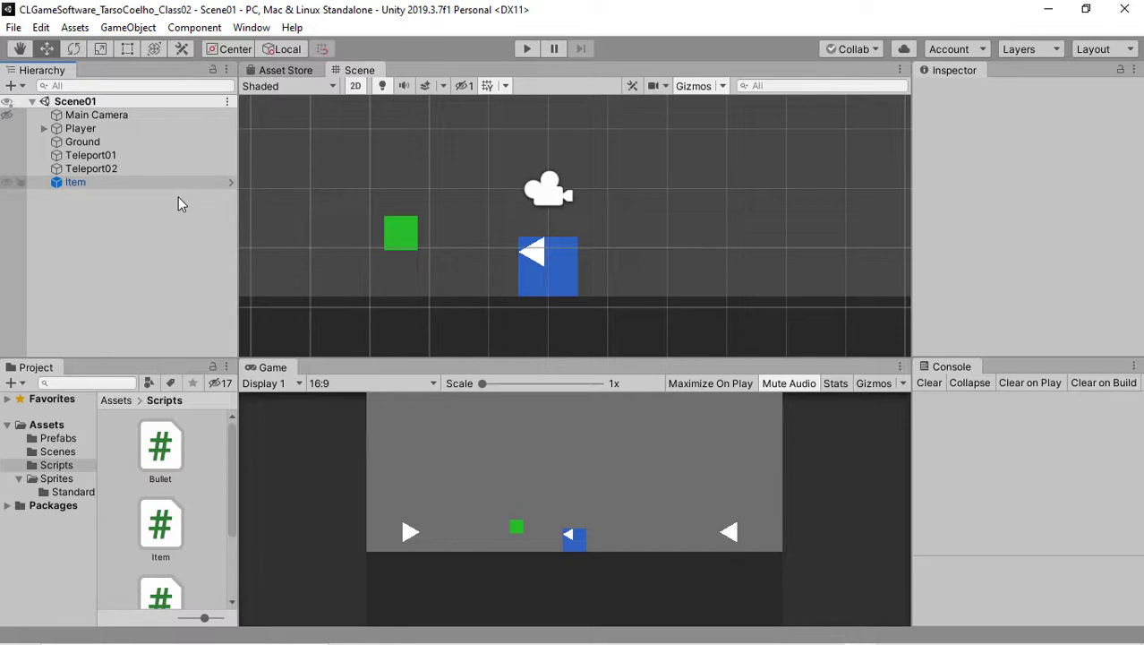
# Reframe the scene view and open the Prefabs folder showing the Item prefab.
pyautogui.press('f')
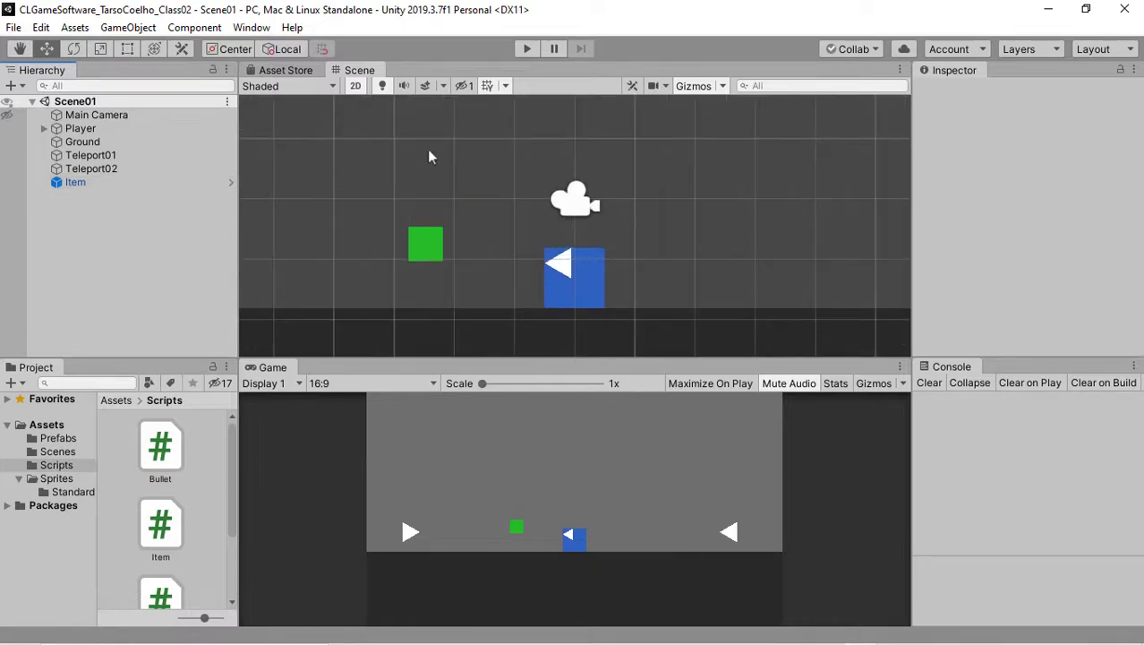
pyautogui.moveTo(427, 148); pyautogui.dragTo(483, 141, button='middle')
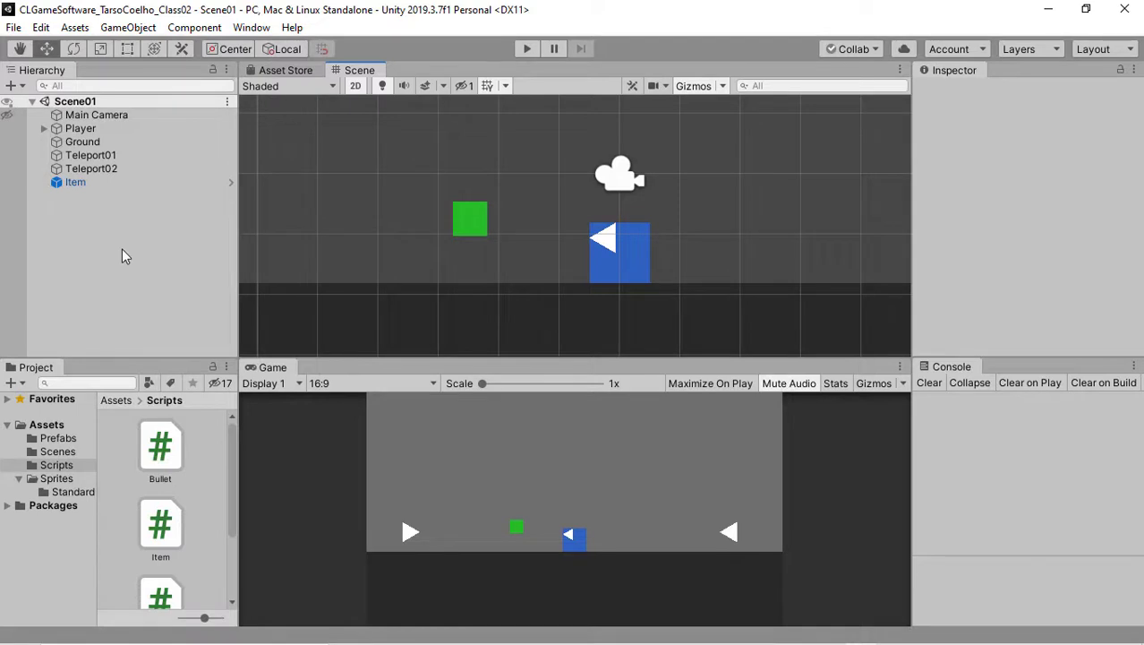
pyautogui.press('f')
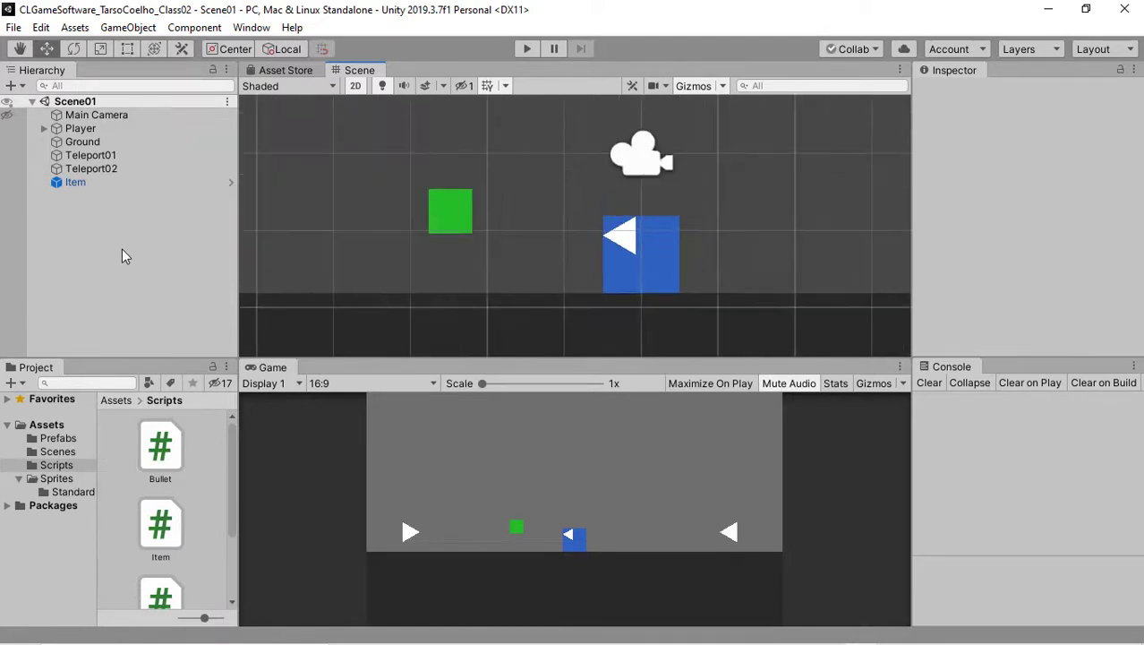
pyautogui.click(59, 491)
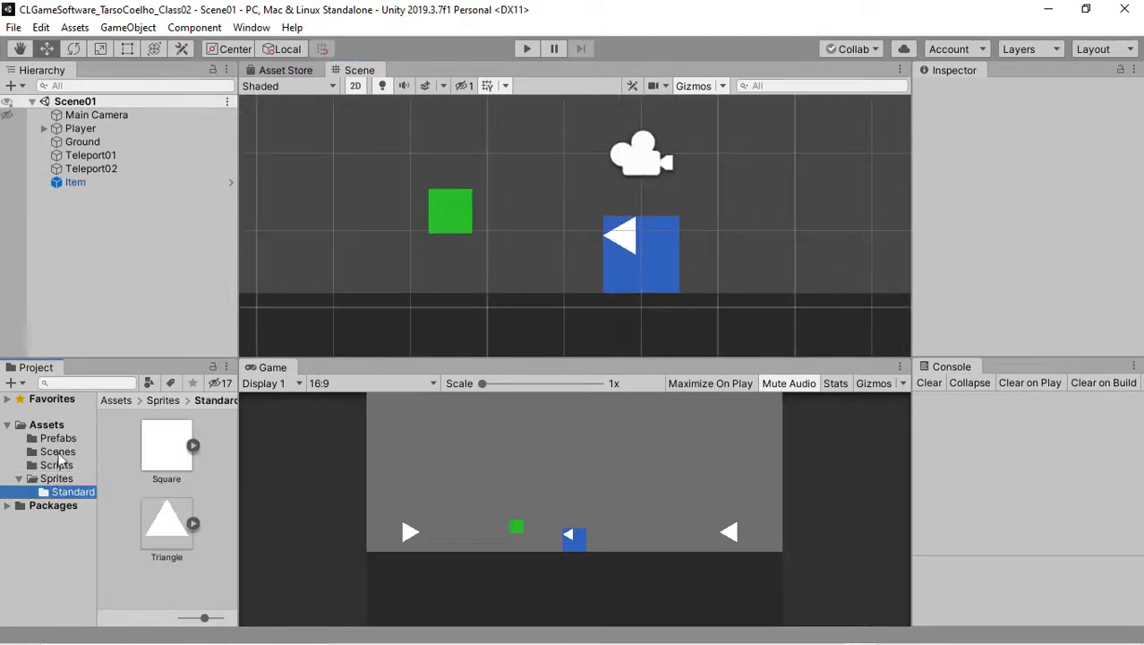
pyautogui.click(59, 440)
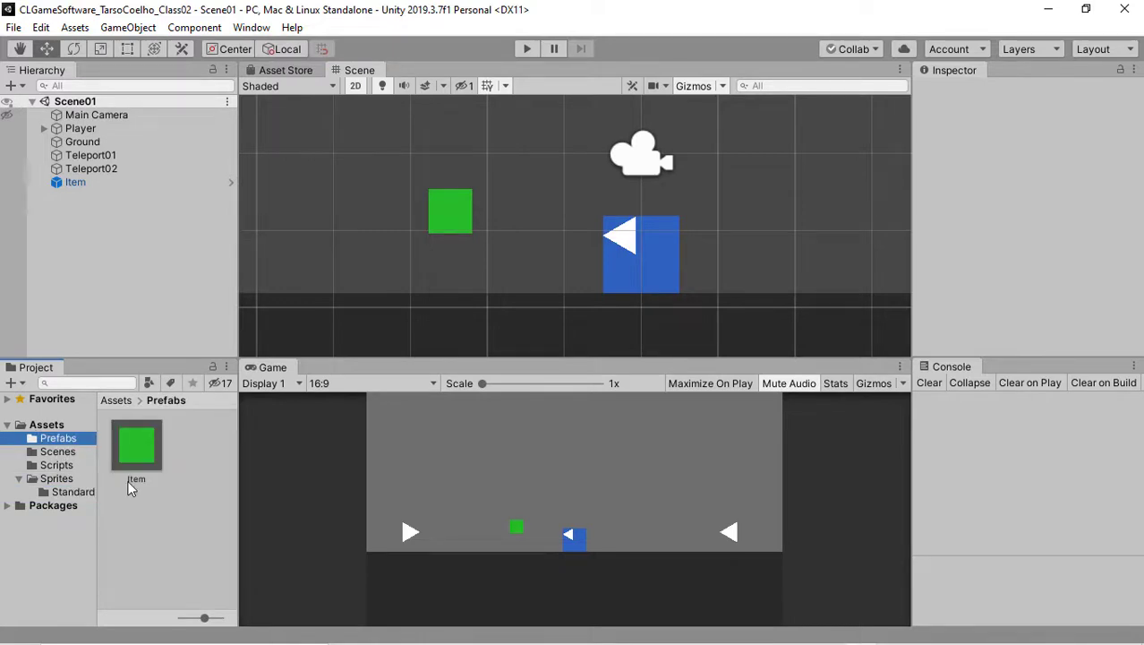
# Move the green Item square further left along X, closer to Teleport01.
pyautogui.doubleClick(80, 183)
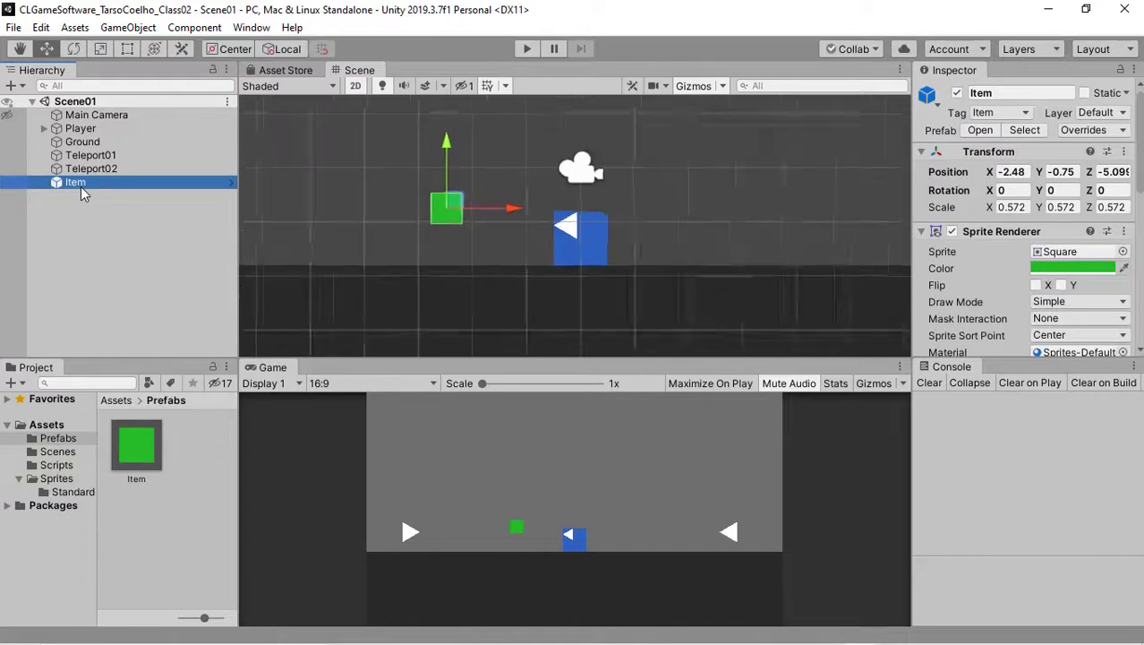
pyautogui.moveTo(550, 202); pyautogui.dragTo(487, 204)
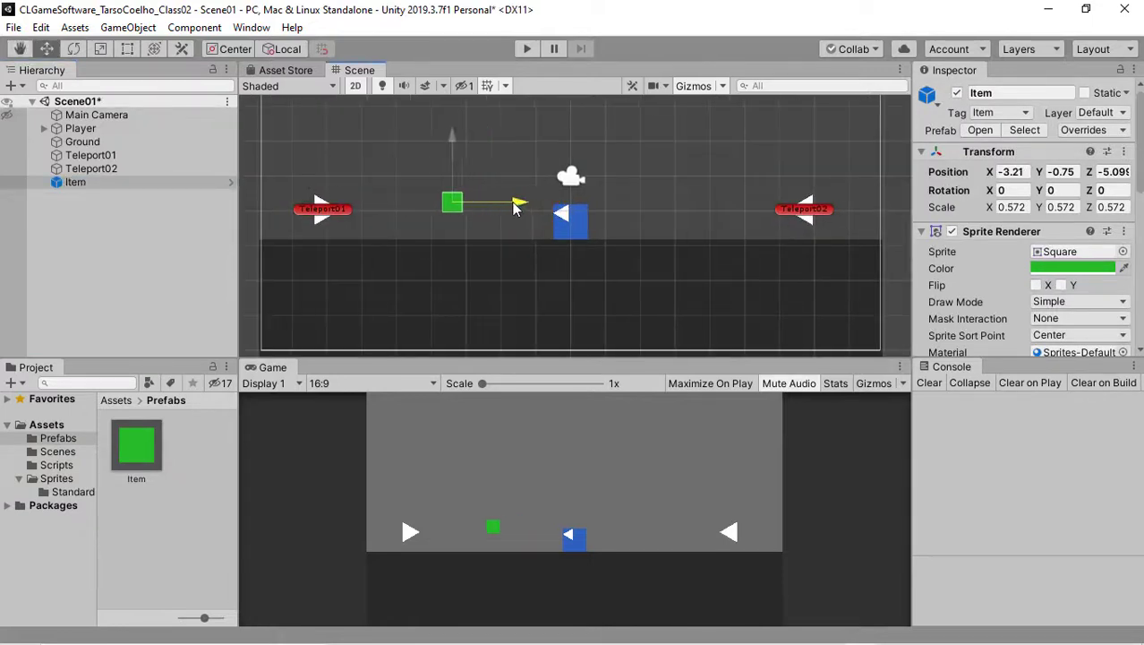
pyautogui.click(72, 233)
# Create a new empty game object named Bullet.
pyautogui.rightClick(69, 233)
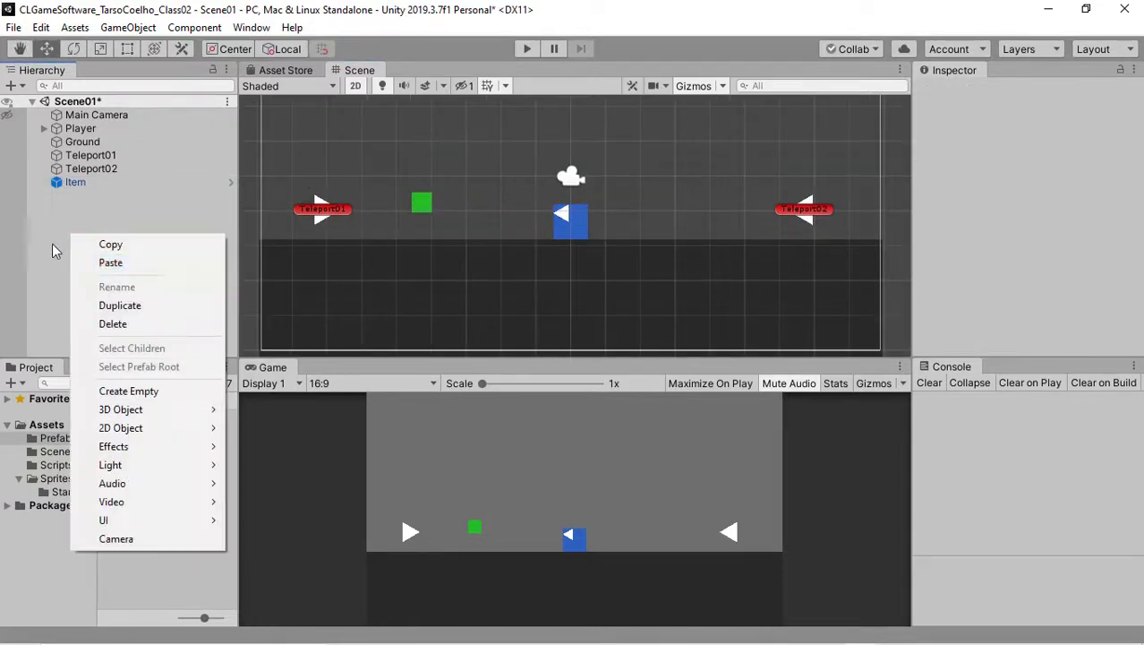
pyautogui.press('Escape')
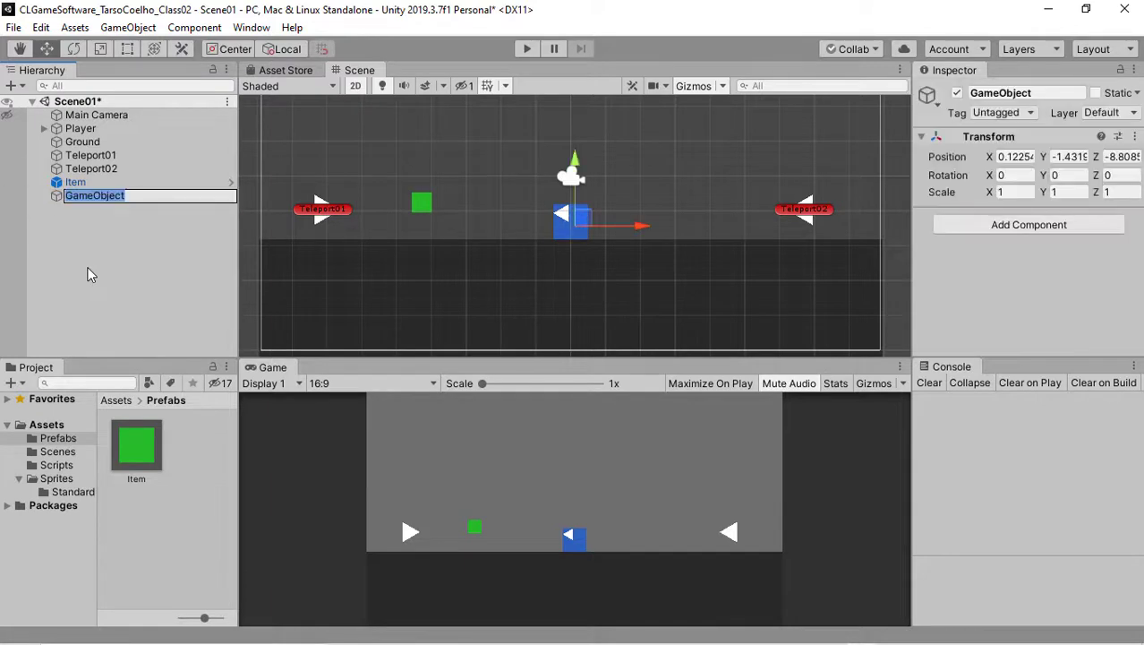
pyautogui.write('Bullet')
pyautogui.press('Return')
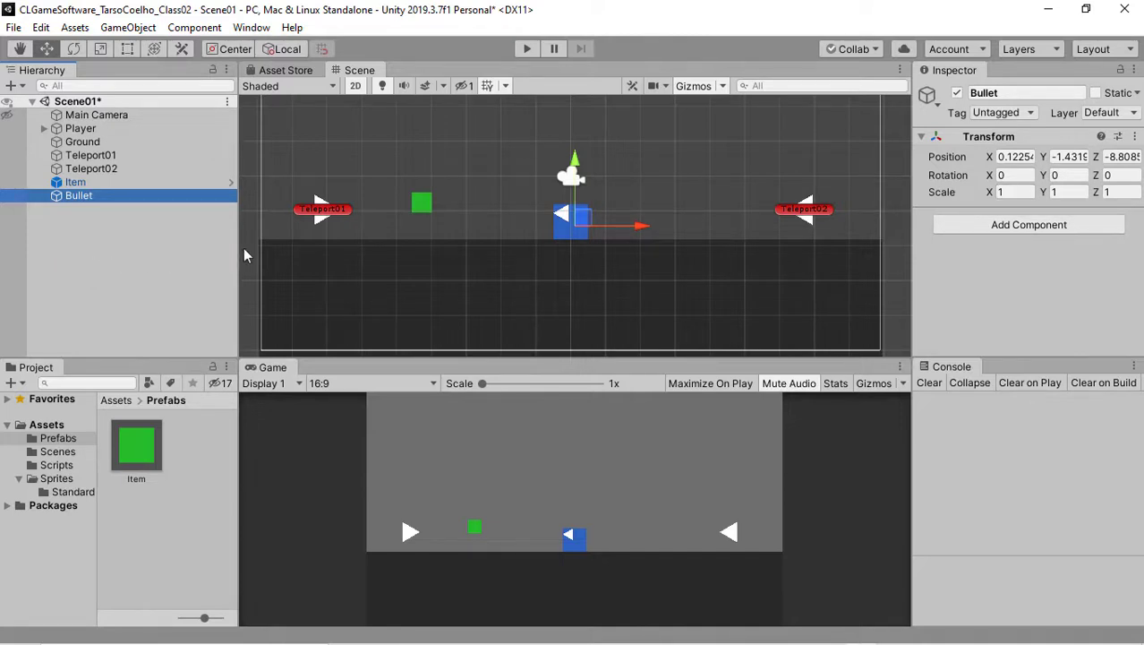
# Reset Bullet's Transform to position 0, 0, 0 and start searching components for 'spri'.
pyautogui.rightClick(1074, 141)
pyautogui.click(994, 153)
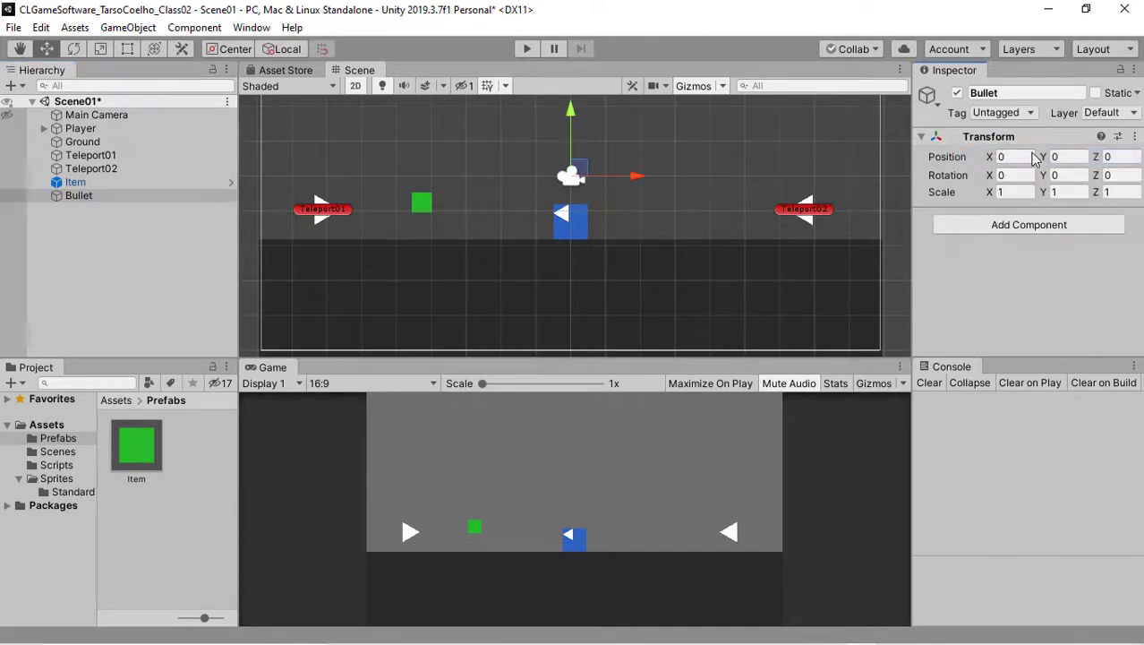
pyautogui.click(997, 231)
pyautogui.write('spri')
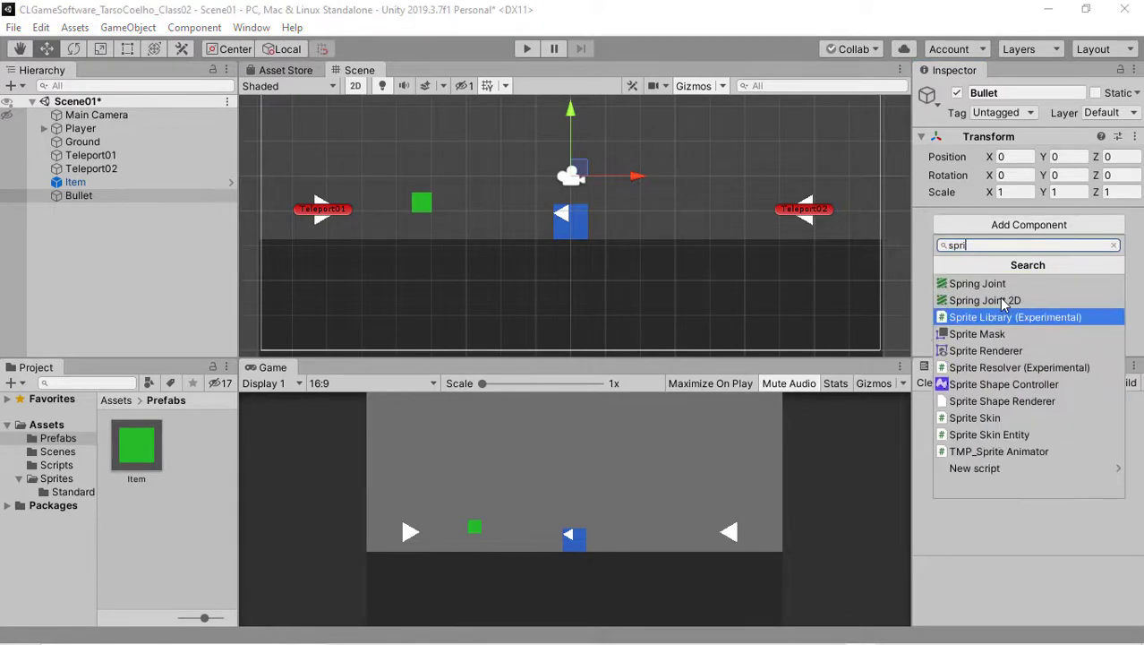
# Add a Sprite Renderer to Bullet using the white Square sprite.
pyautogui.press('Down')
pyautogui.press('Down')
pyautogui.press('Return')
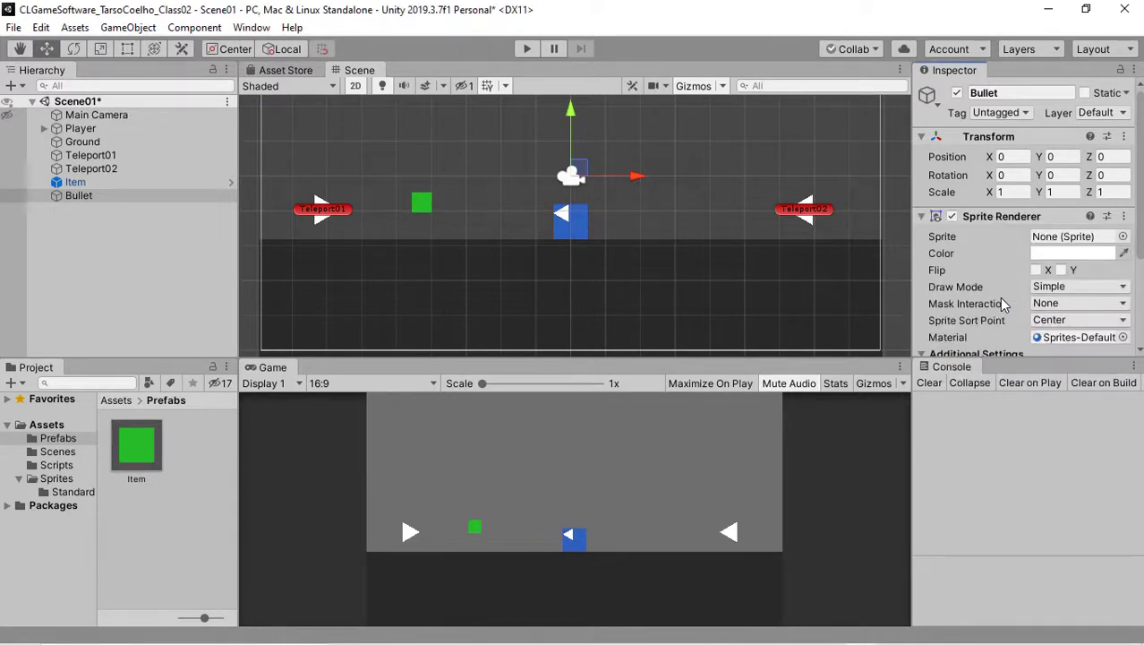
pyautogui.click(1124, 237)
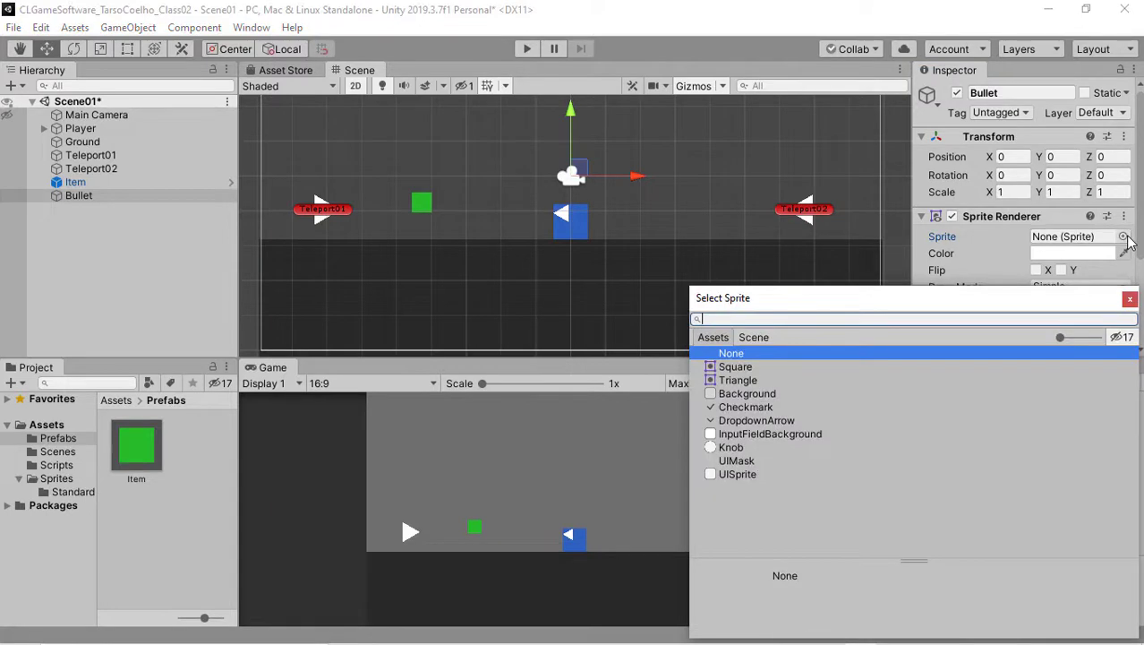
pyautogui.doubleClick(739, 370)
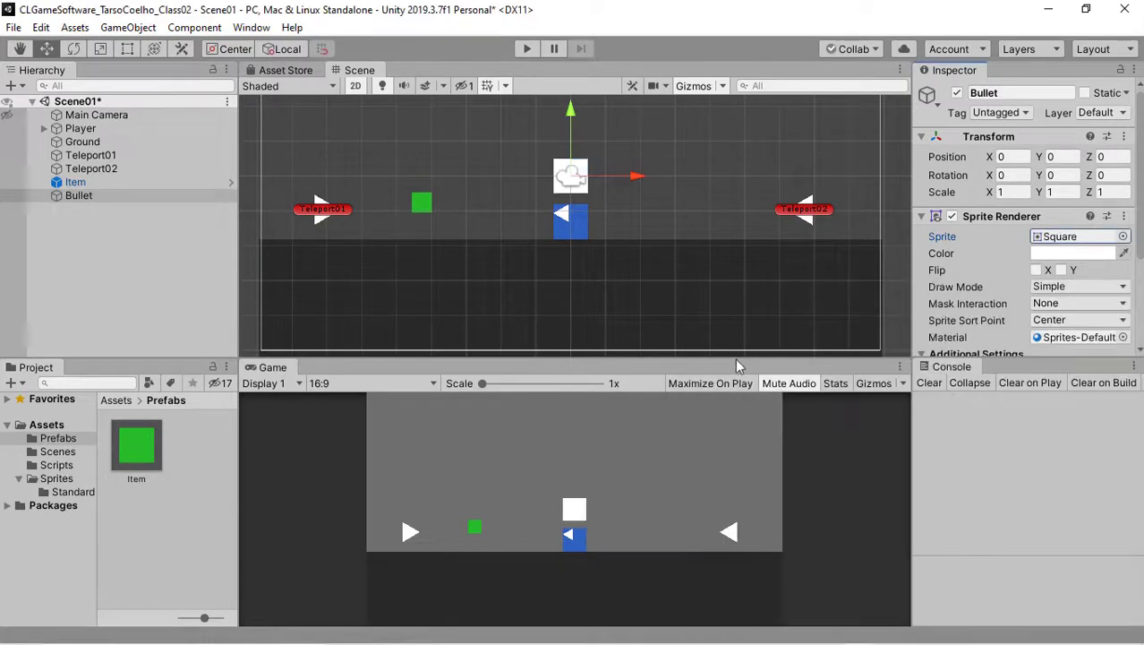
# Shrink the bullet to about 0.434 scale and move it down onto the blue player.
pyautogui.scroll(3, 641, 212)
pyautogui.scroll(2, 641, 211)
pyautogui.press('t')
pyautogui.scroll(1, 639, 212)
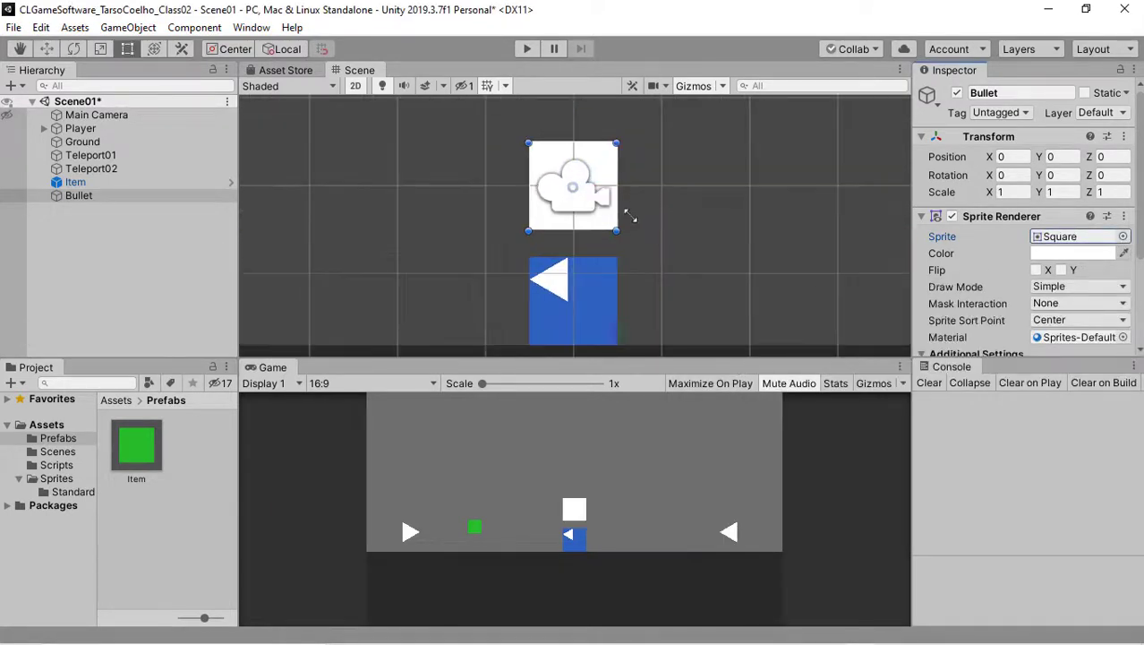
pyautogui.moveTo(619, 231); pyautogui.dragTo(593, 206)
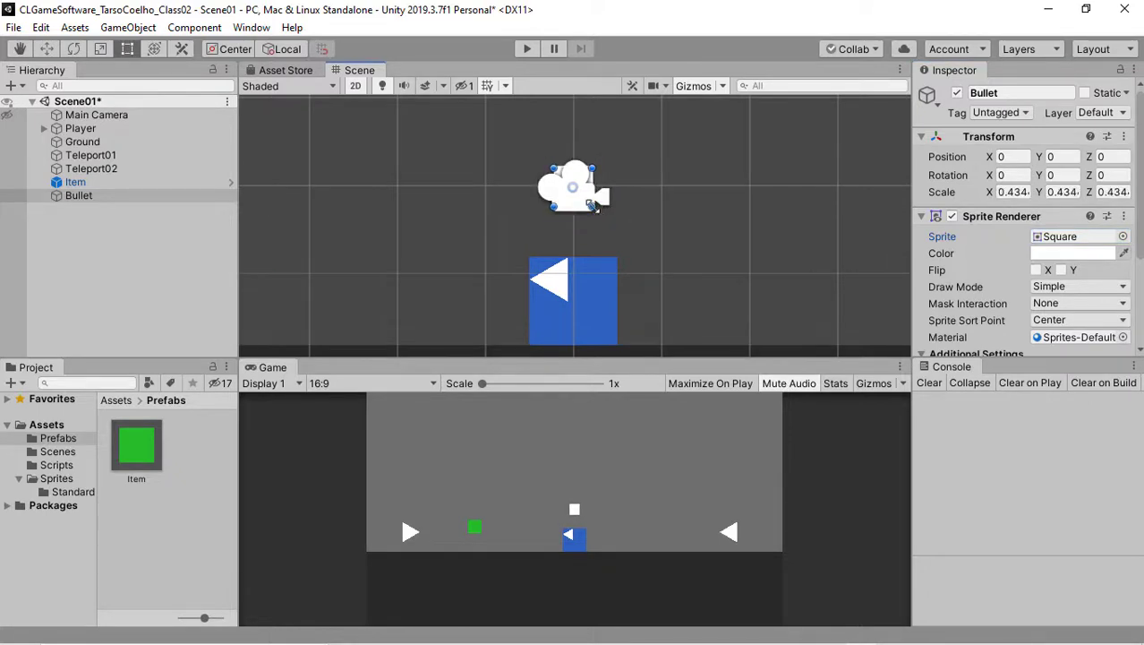
pyautogui.press('w')
pyautogui.moveTo(573, 119)
pyautogui.mouseDown()
pyautogui.moveTo(592, 248)
pyautogui.moveTo(587, 234)
pyautogui.mouseUp()
# Shrink the bullet further to about 0.335 scale, keeping it at Y -1.313 over the player.
pyautogui.press('t')
pyautogui.scroll(3, 573, 305)
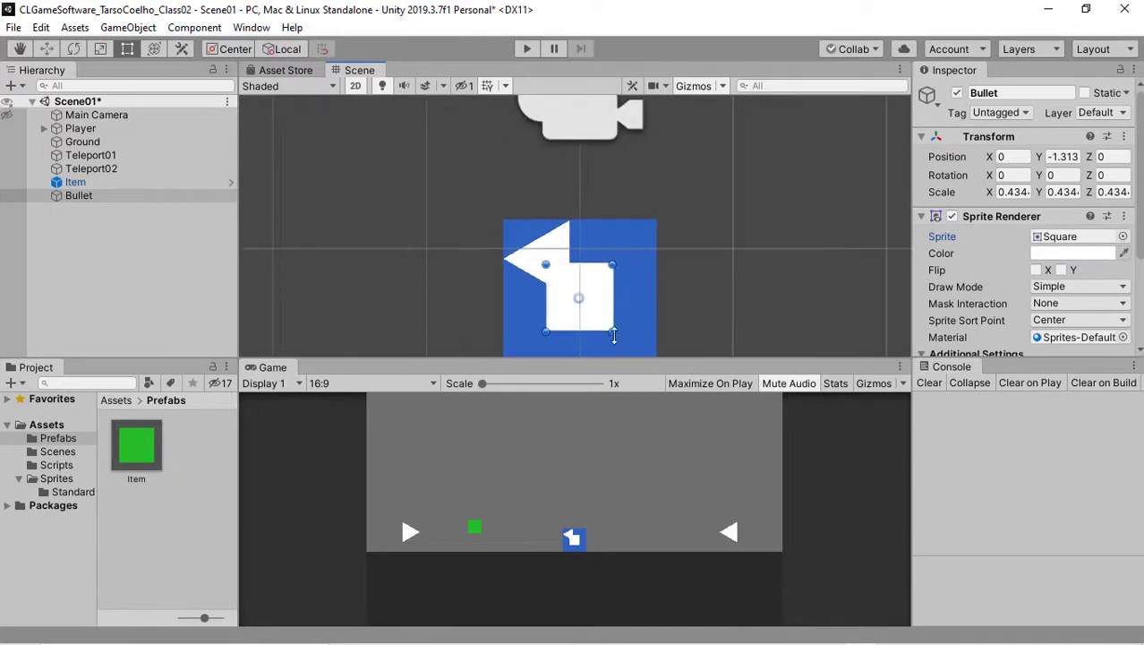
pyautogui.moveTo(613, 334); pyautogui.dragTo(602, 324)
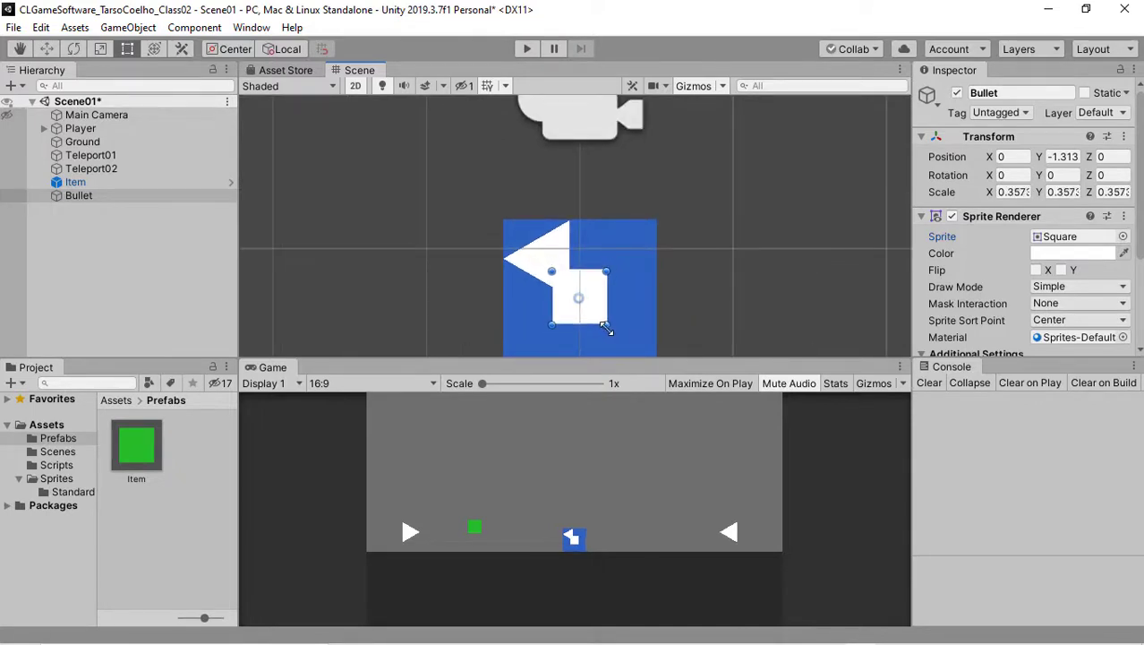
pyautogui.moveTo(601, 324); pyautogui.dragTo(657, 270, button='middle')
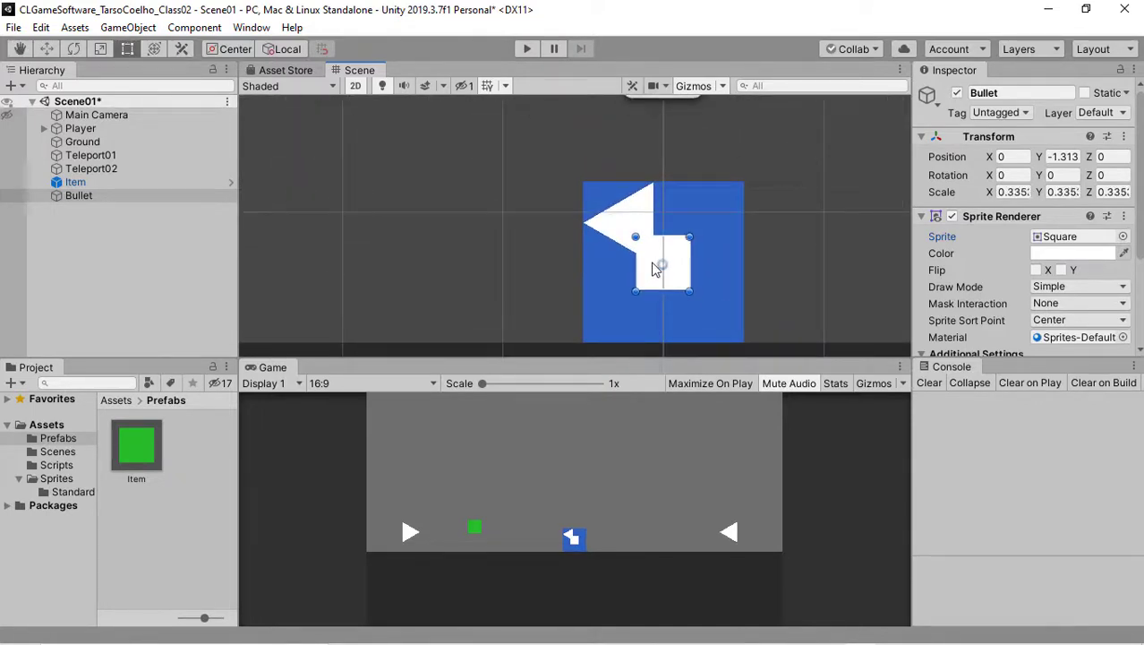
pyautogui.scroll(-2, 655, 270)
pyautogui.press('w')
pyautogui.moveTo(725, 264); pyautogui.dragTo(491, 237)
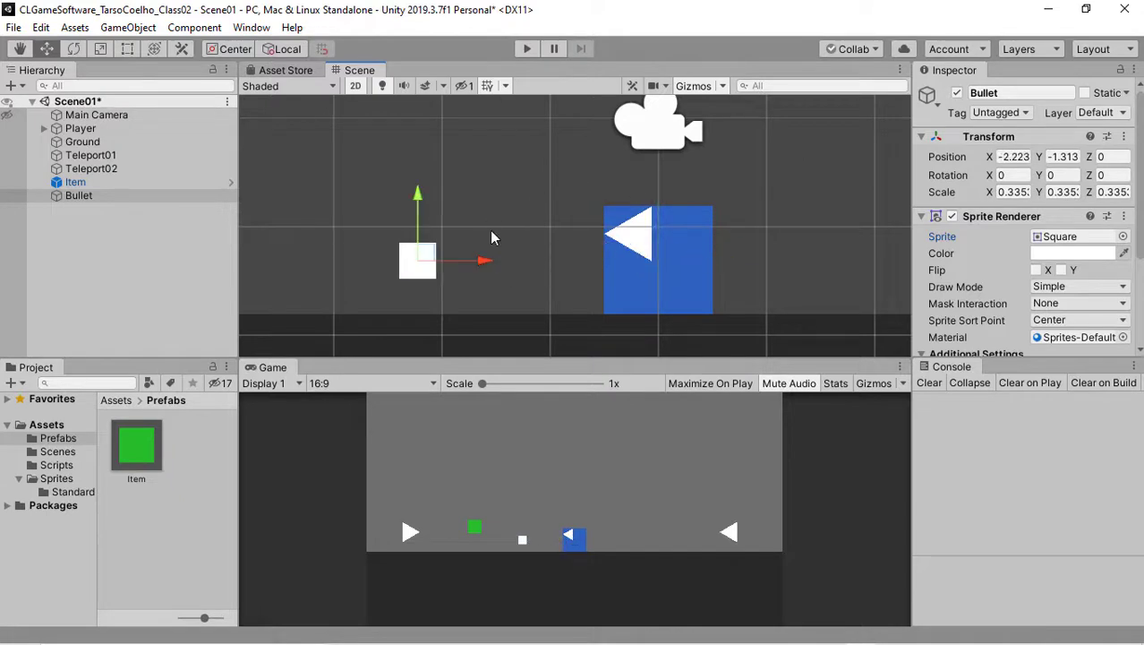
pyautogui.hotkey('ctrl', 'z')
pyautogui.scroll(1, 491, 237)
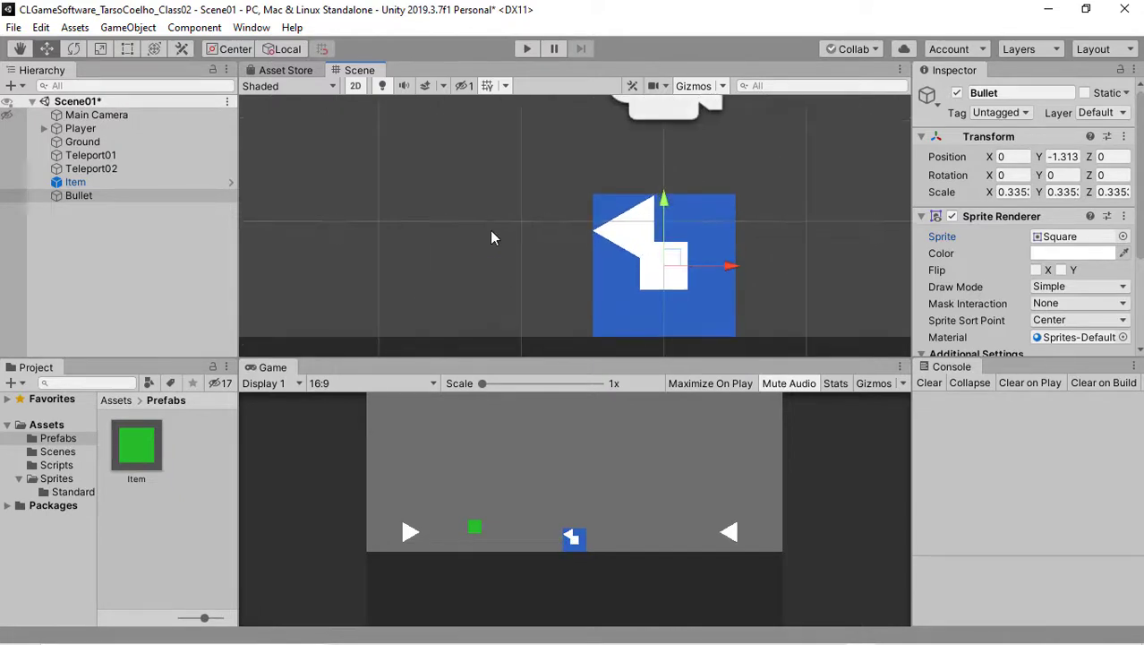
pyautogui.scroll(1, 490, 237)
pyautogui.scroll(2, 491, 238)
pyautogui.press('f')
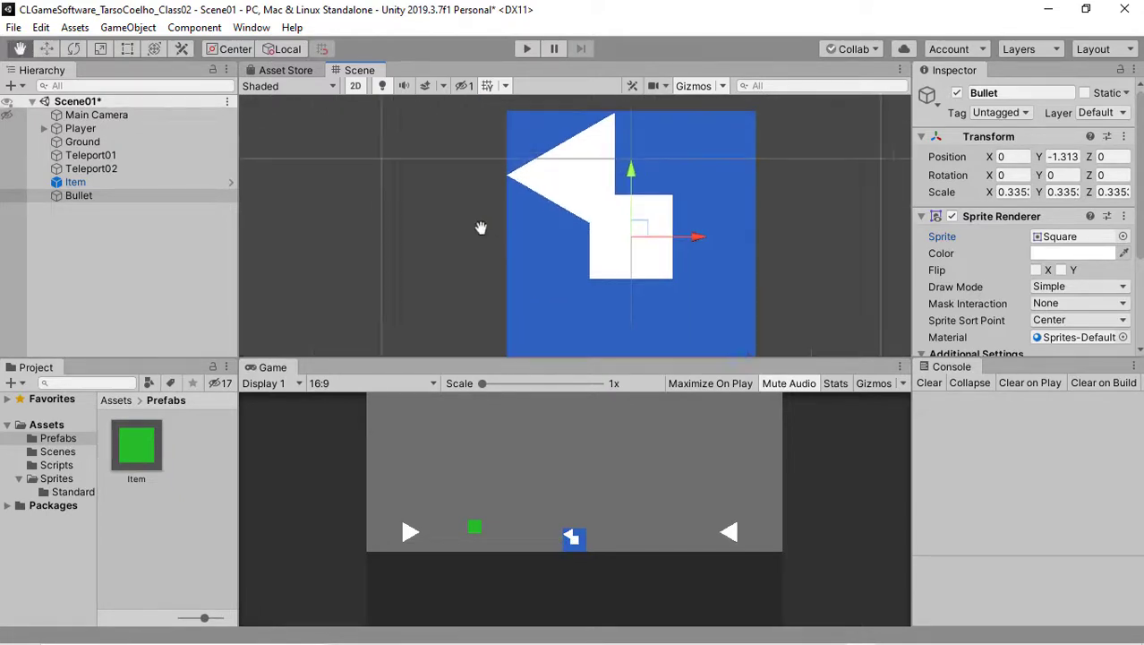
# Select the Player and try moving it left, undoing each move.
pyautogui.click(105, 128)
pyautogui.scroll(-5, 1026, 232)
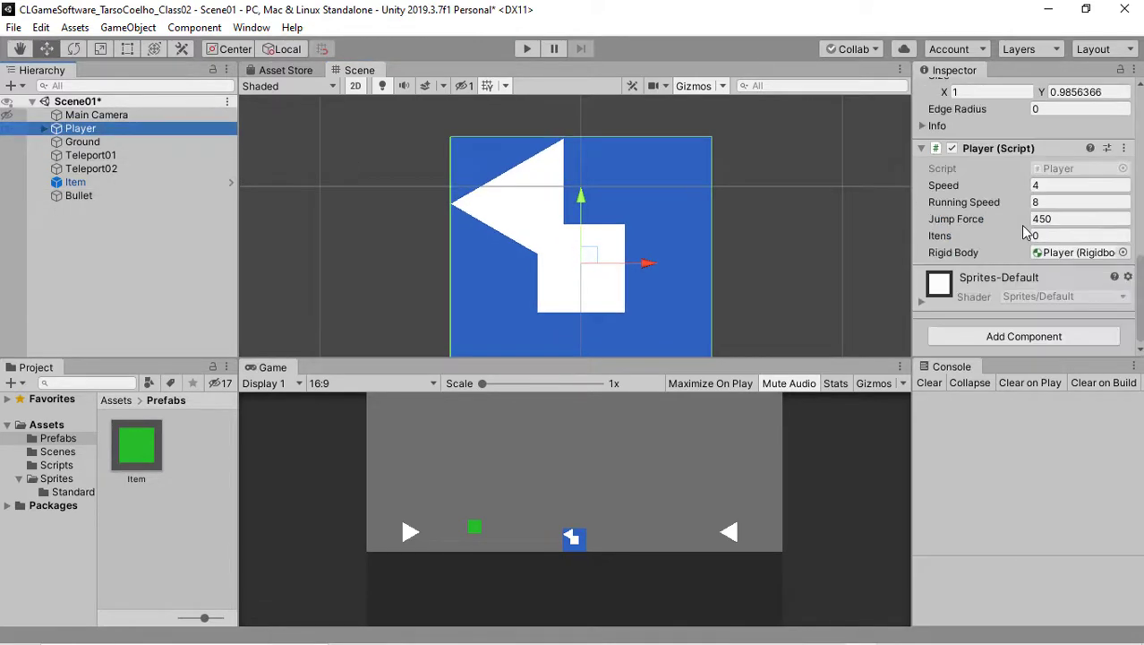
pyautogui.scroll(2, 682, 271)
pyautogui.scroll(-2, 682, 270)
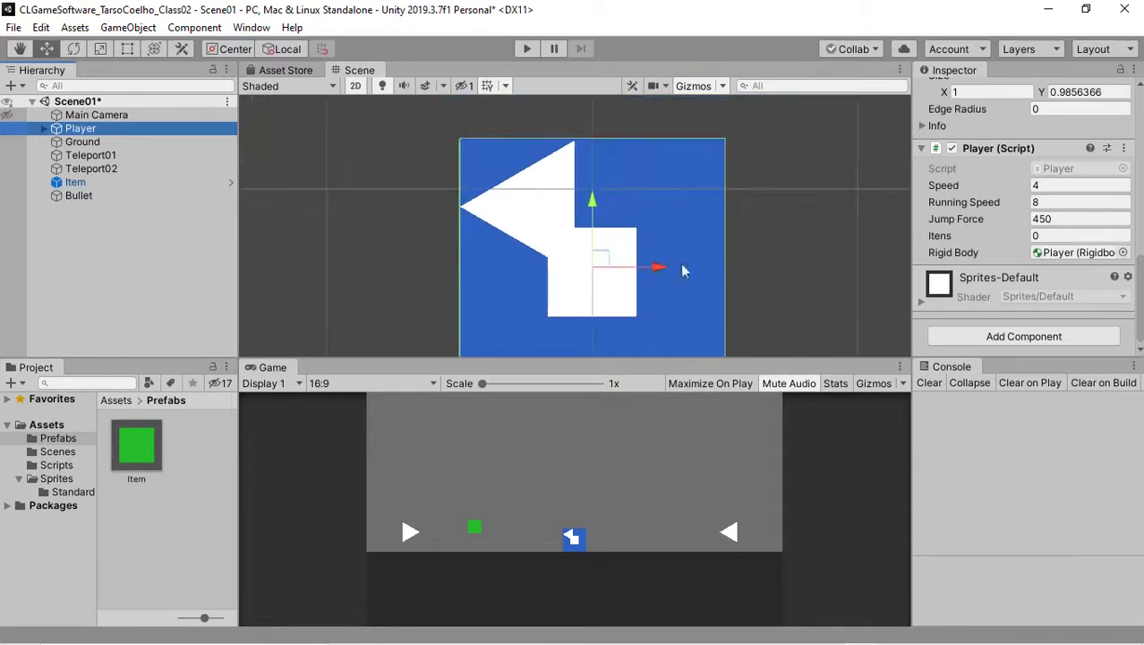
pyautogui.moveTo(658, 267); pyautogui.dragTo(505, 256)
pyautogui.hotkey('ctrl', 'z')
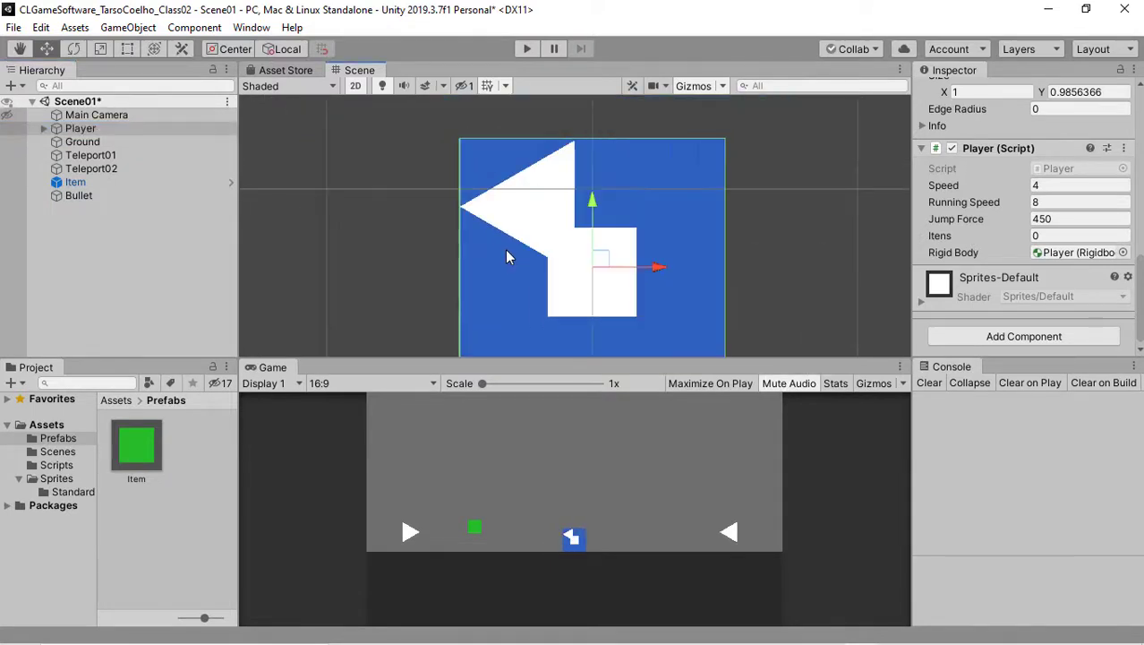
pyautogui.moveTo(659, 268); pyautogui.dragTo(433, 244)
pyautogui.hotkey('ctrl', 'z')
pyautogui.click(215, 196)
pyautogui.hotkey('ctrl', 'z')
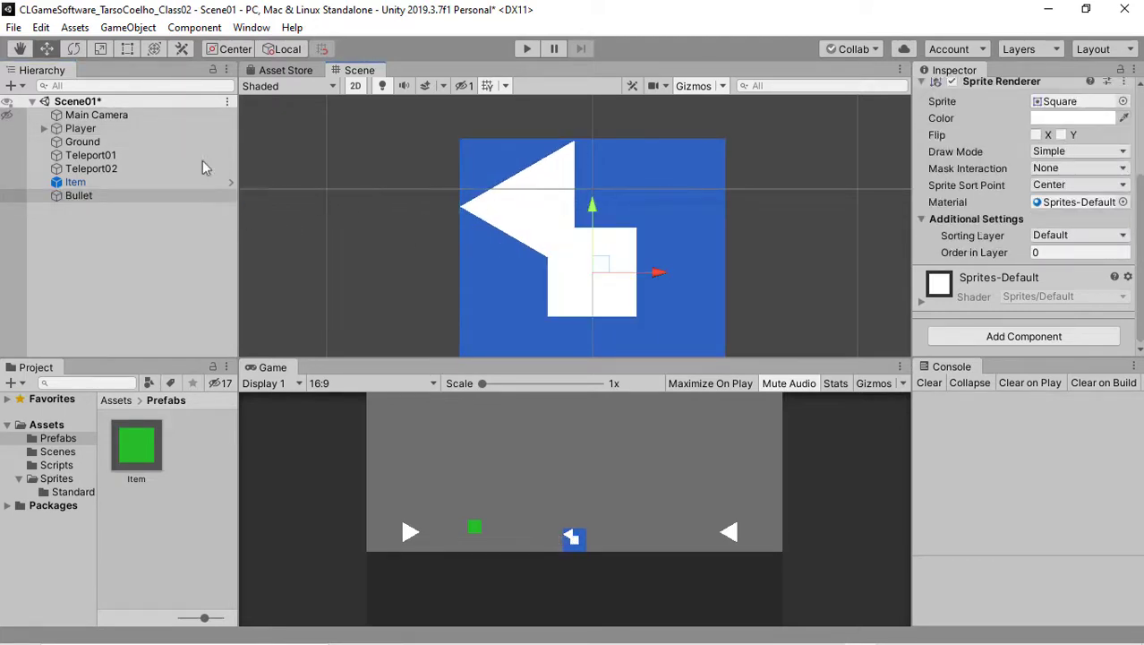
# Expand the Player sprite's Additional Settings and open its Sorting Layer list, showing only Default.
pyautogui.click(104, 128)
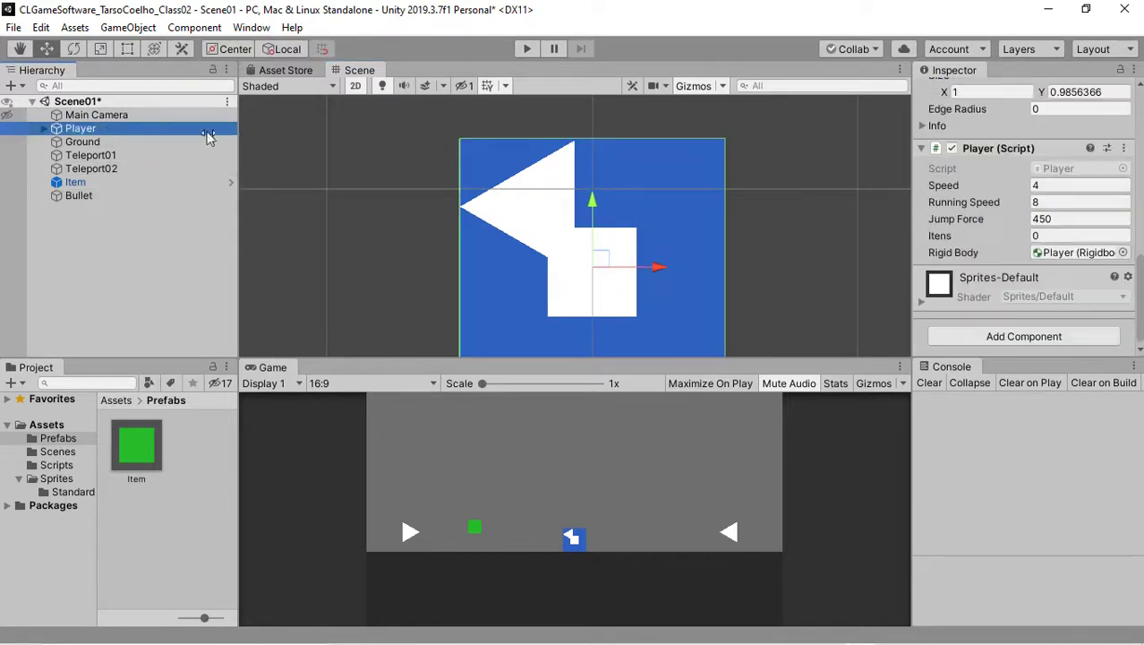
pyautogui.scroll(5, 919, 154)
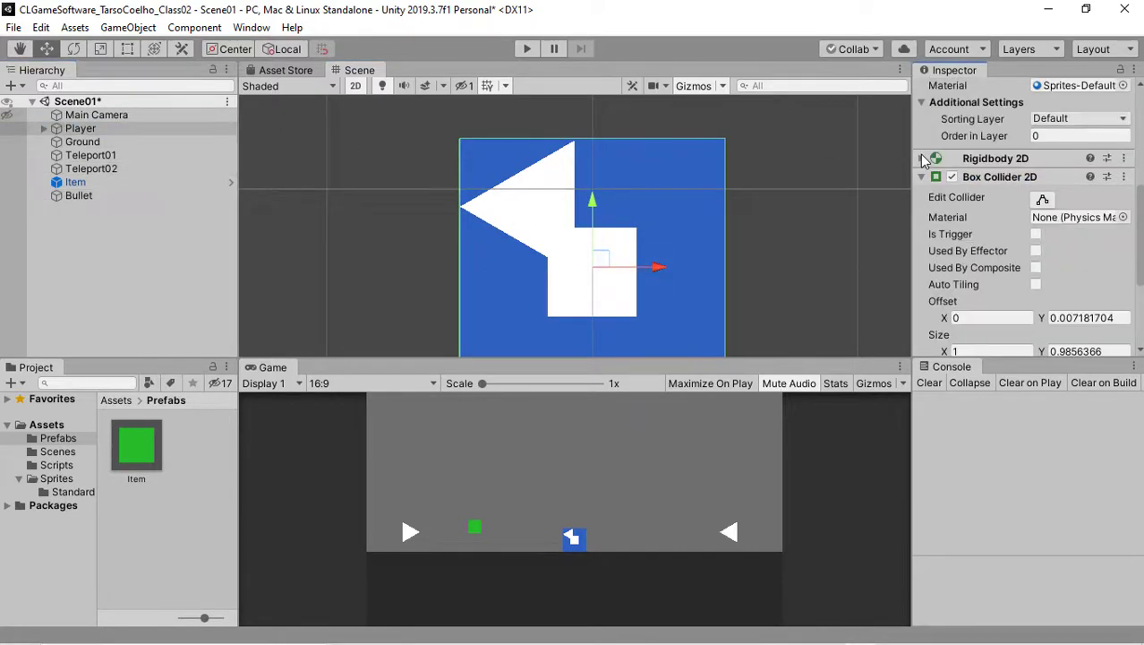
pyautogui.scroll(3, 925, 158)
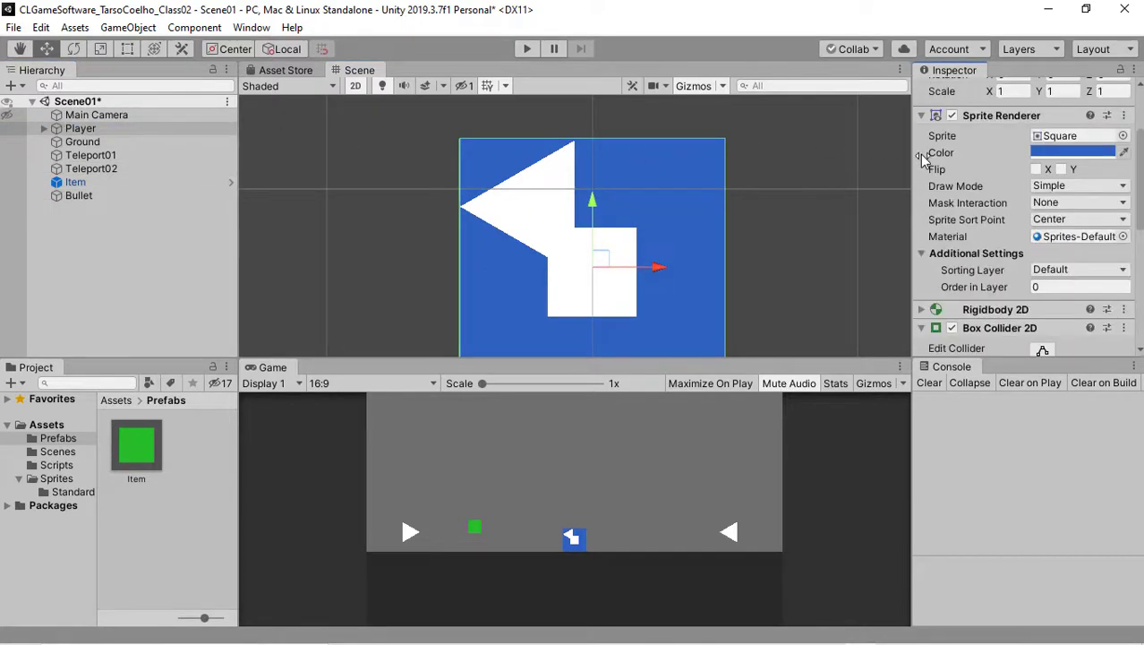
pyautogui.click(923, 254)
pyautogui.click(923, 255)
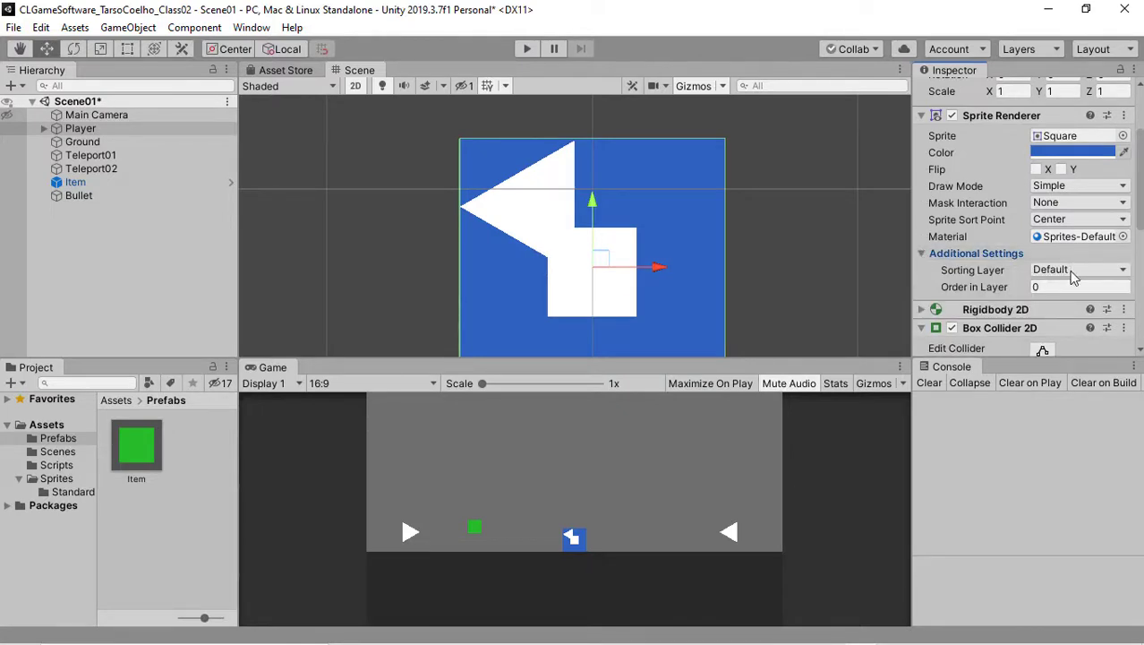
pyautogui.click(1075, 270)
pyautogui.click(983, 260)
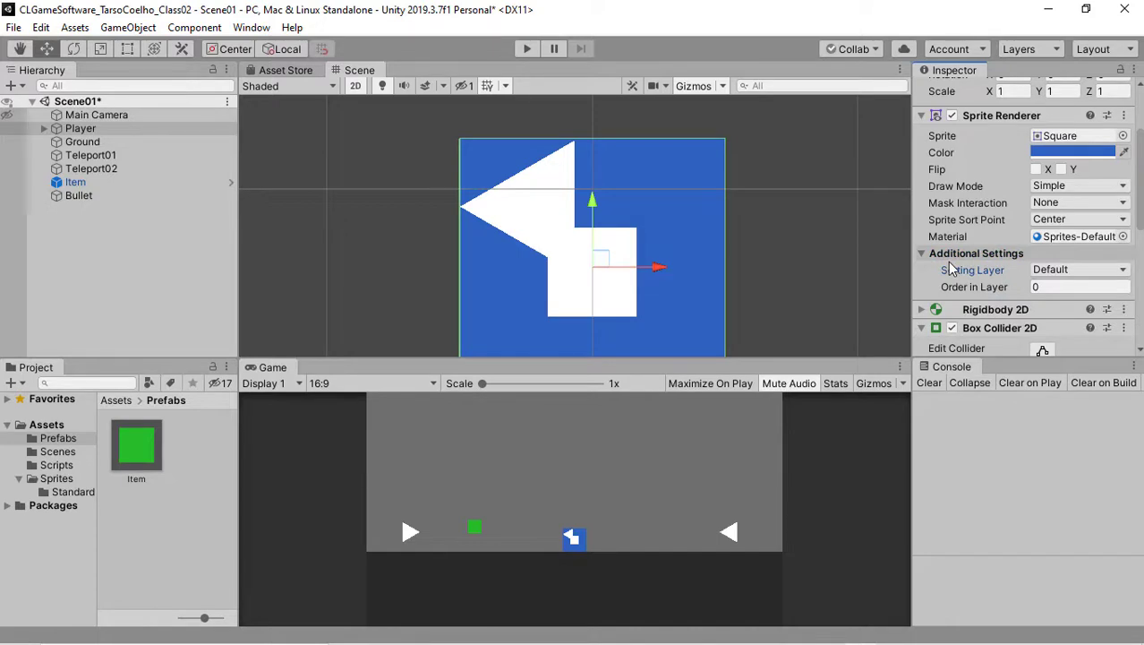
pyautogui.click(1066, 270)
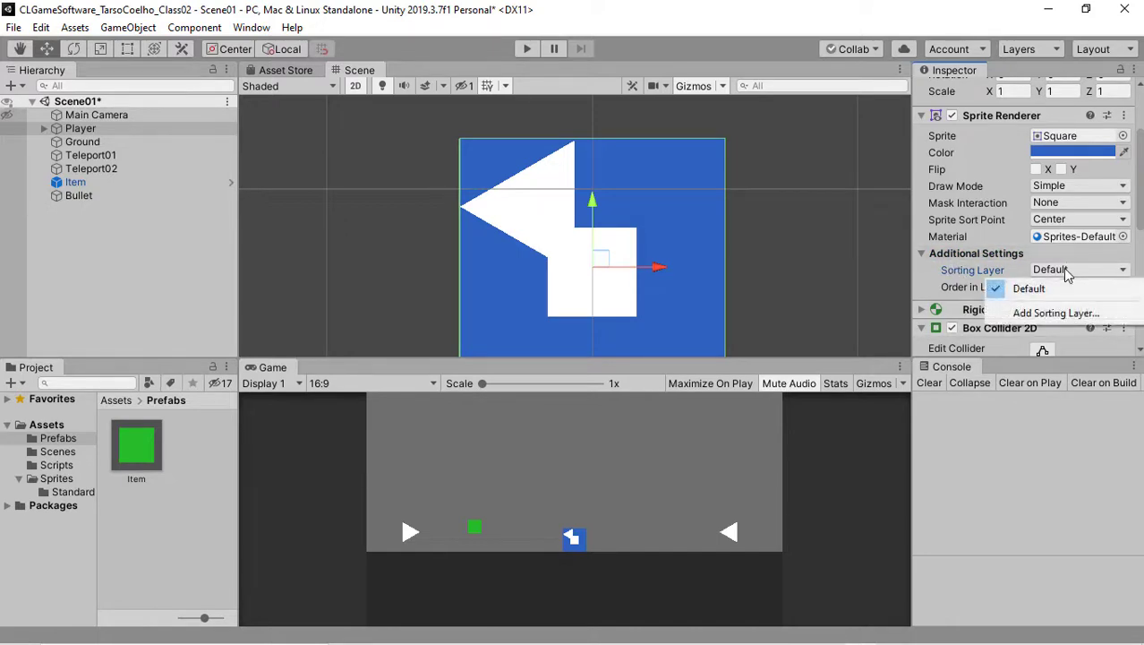
# Add two sorting layers in Tags & Layers, named Foreground and Background.
pyautogui.click(1060, 314)
pyautogui.click(1099, 189)
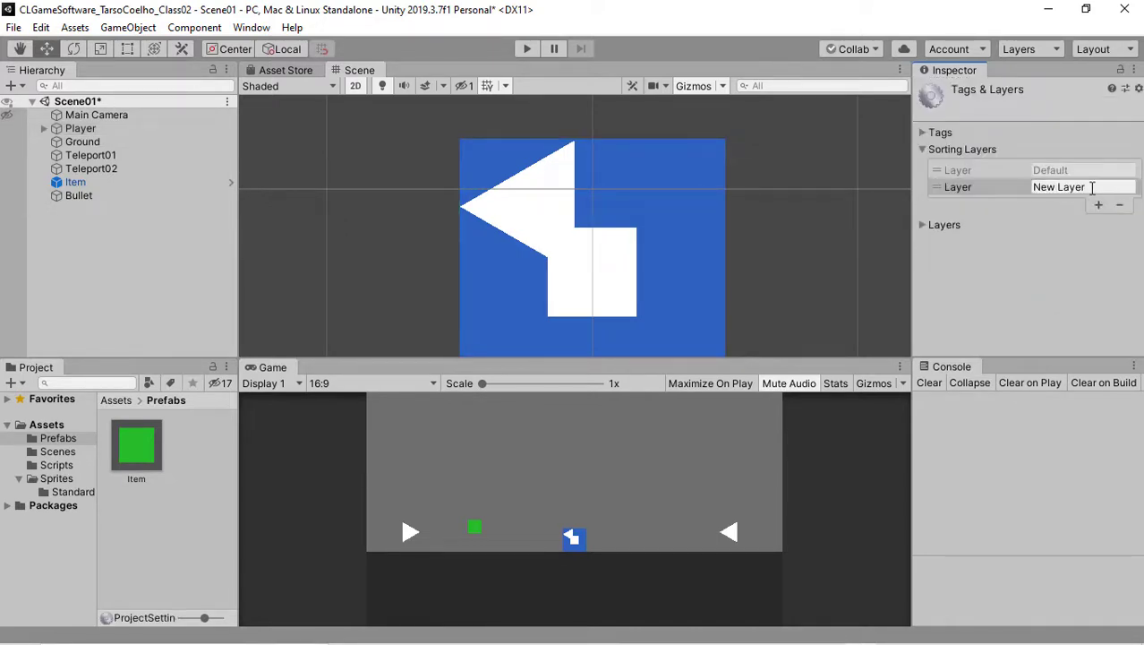
pyautogui.click(1088, 187)
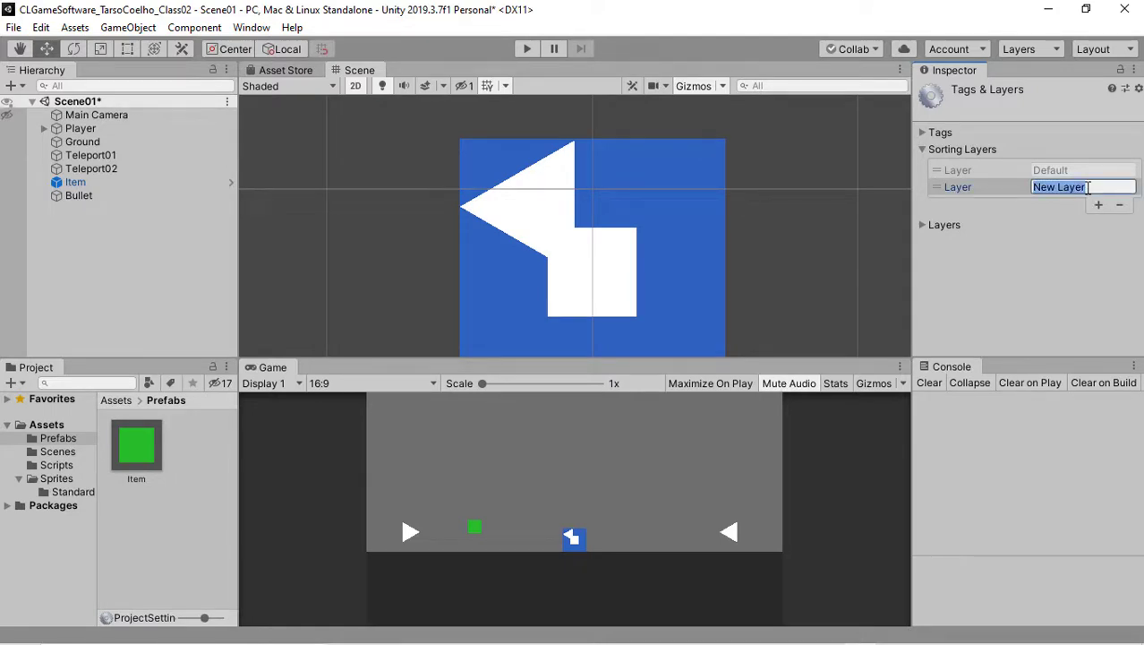
pyautogui.write('Foreground')
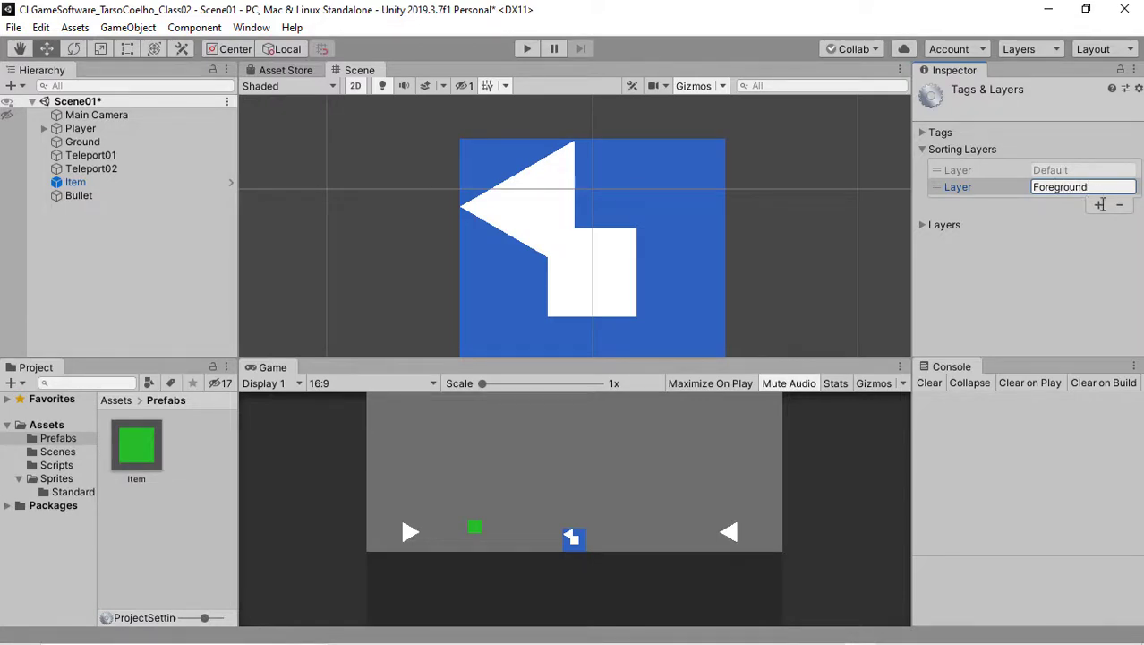
pyautogui.click(1098, 205)
pyautogui.click(1082, 204)
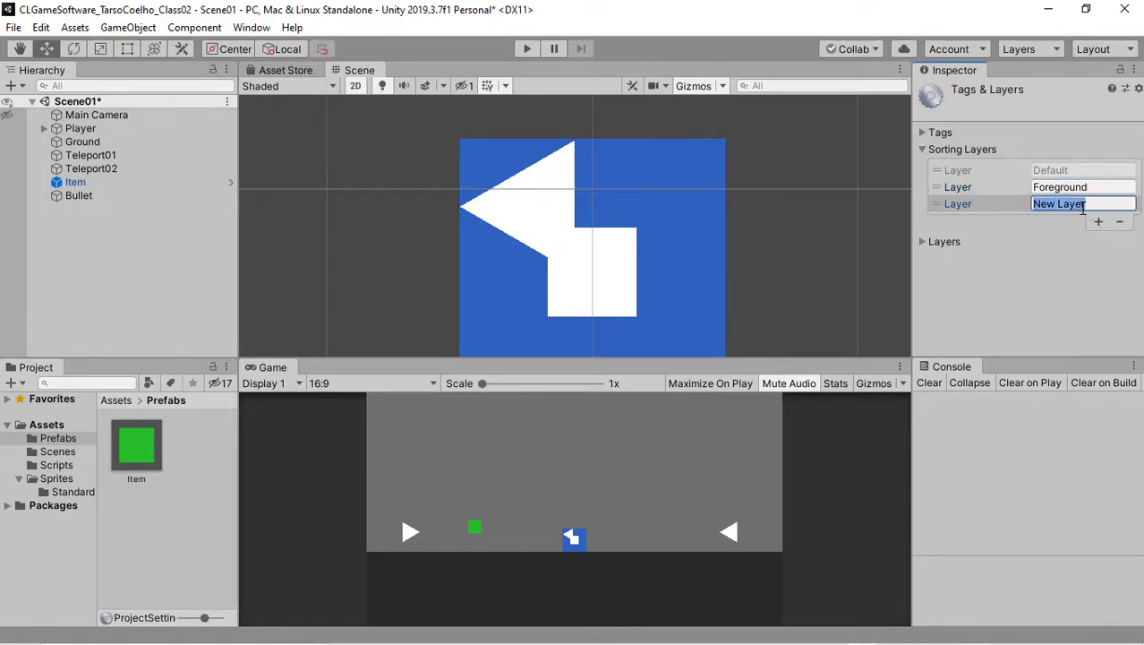
pyautogui.write('Back')
pyautogui.press('BackSpace')
pyautogui.press('BackSpace')
pyautogui.press('BackSpace')
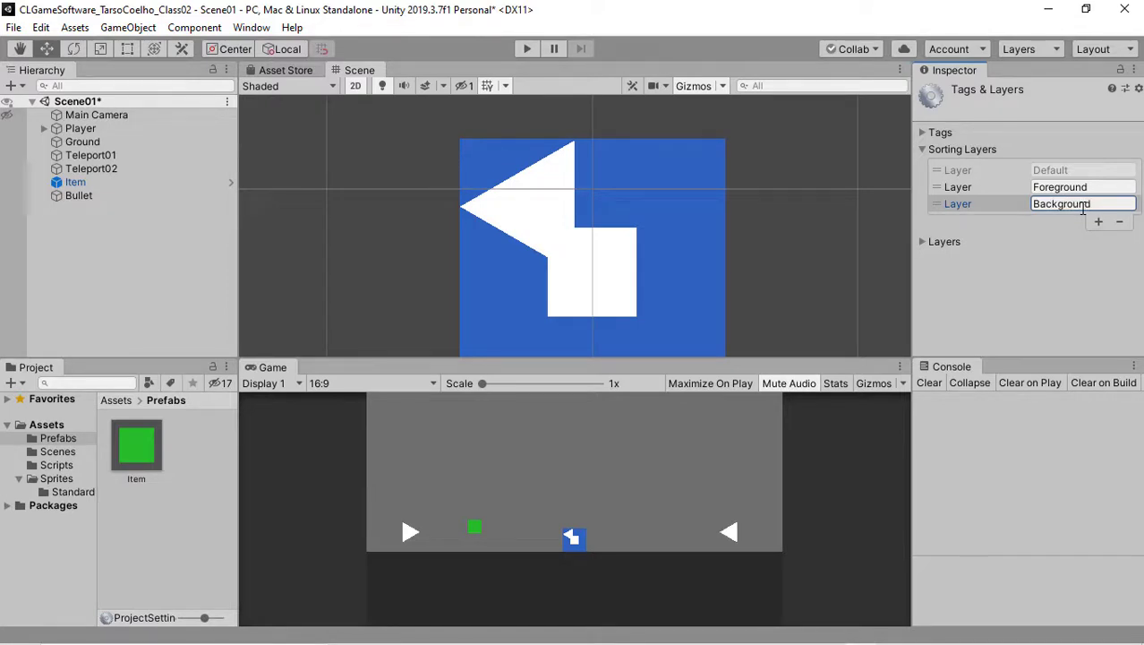
pyautogui.click(976, 192)
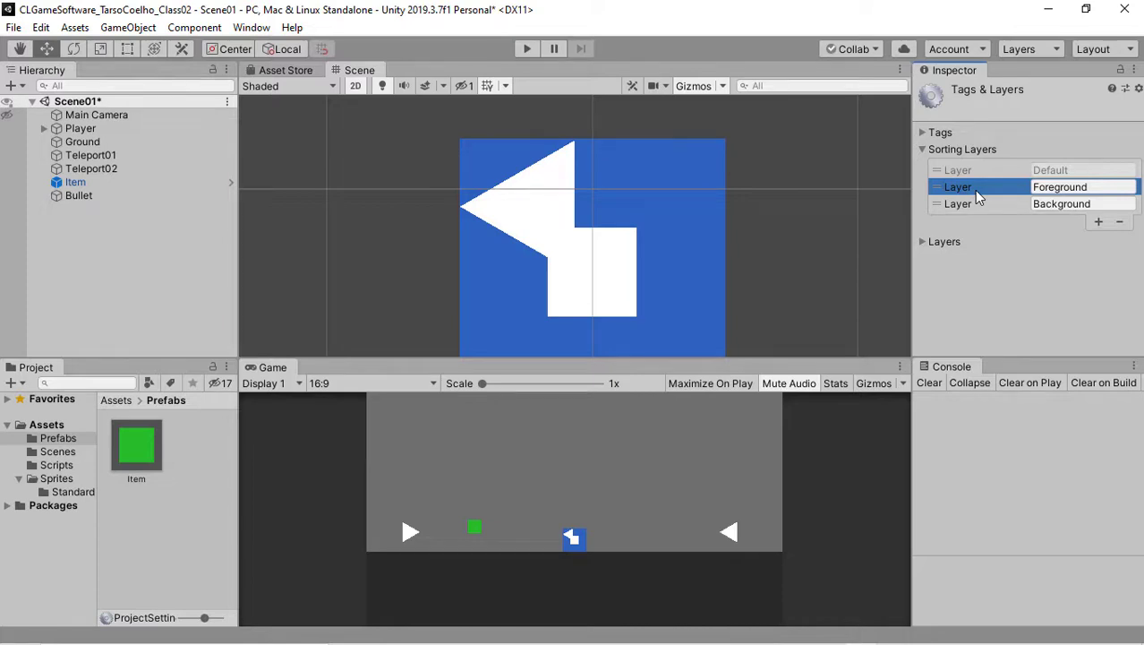
# Put the Player's sprite on the Foreground sorting layer.
pyautogui.click(86, 129)
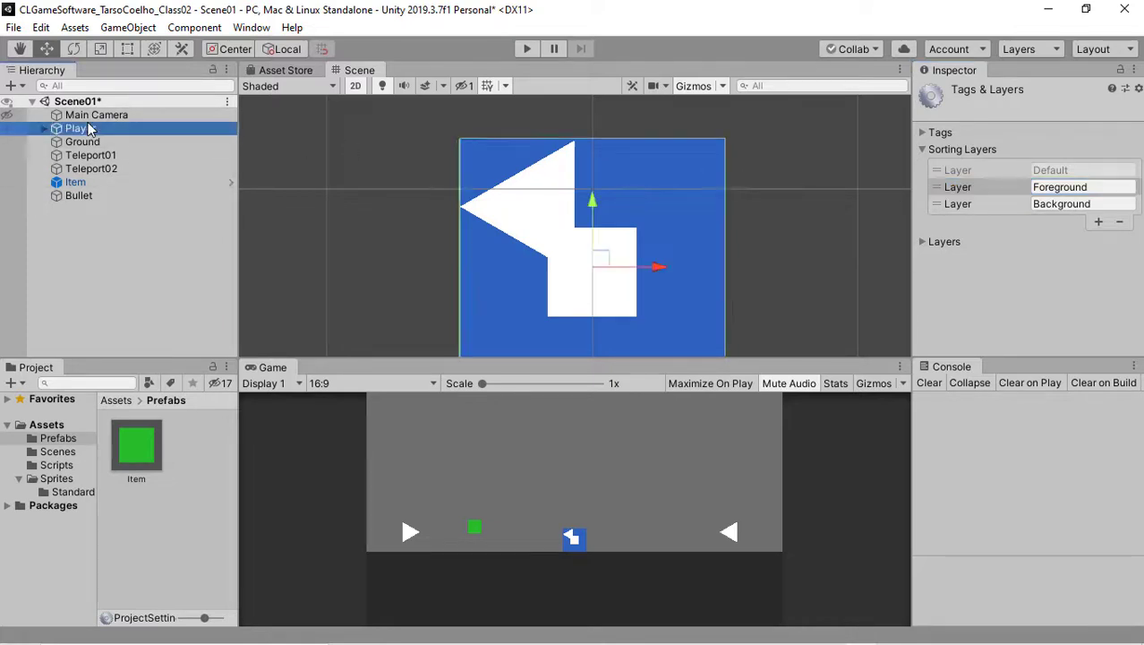
pyautogui.scroll(-5, 1030, 224)
pyautogui.click(1052, 219)
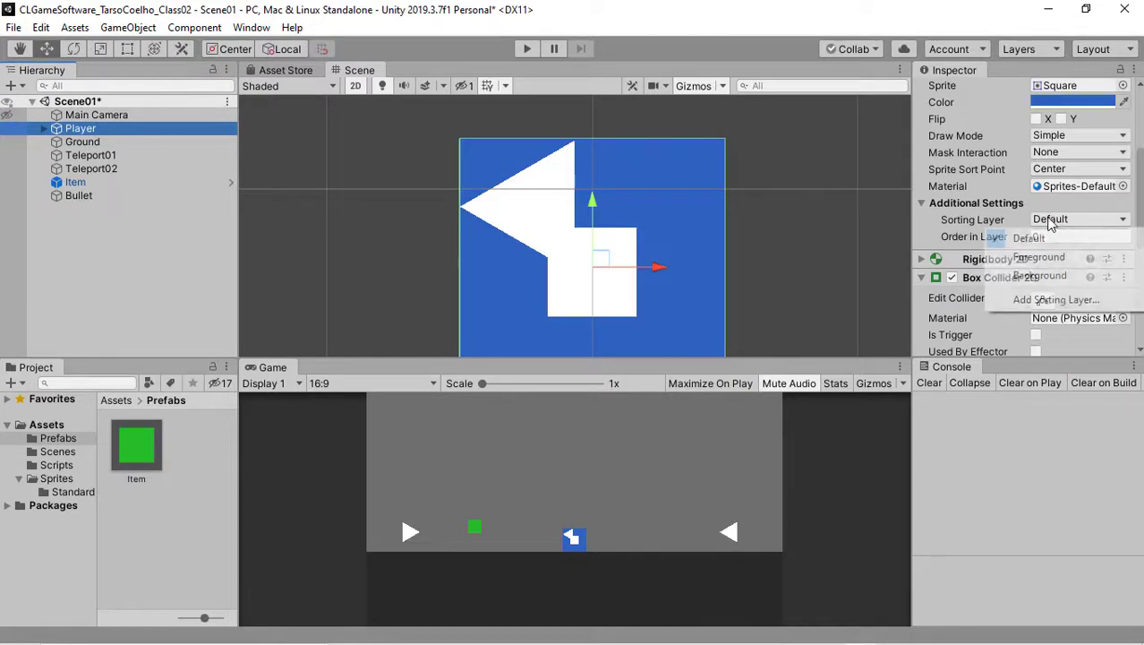
pyautogui.click(1055, 259)
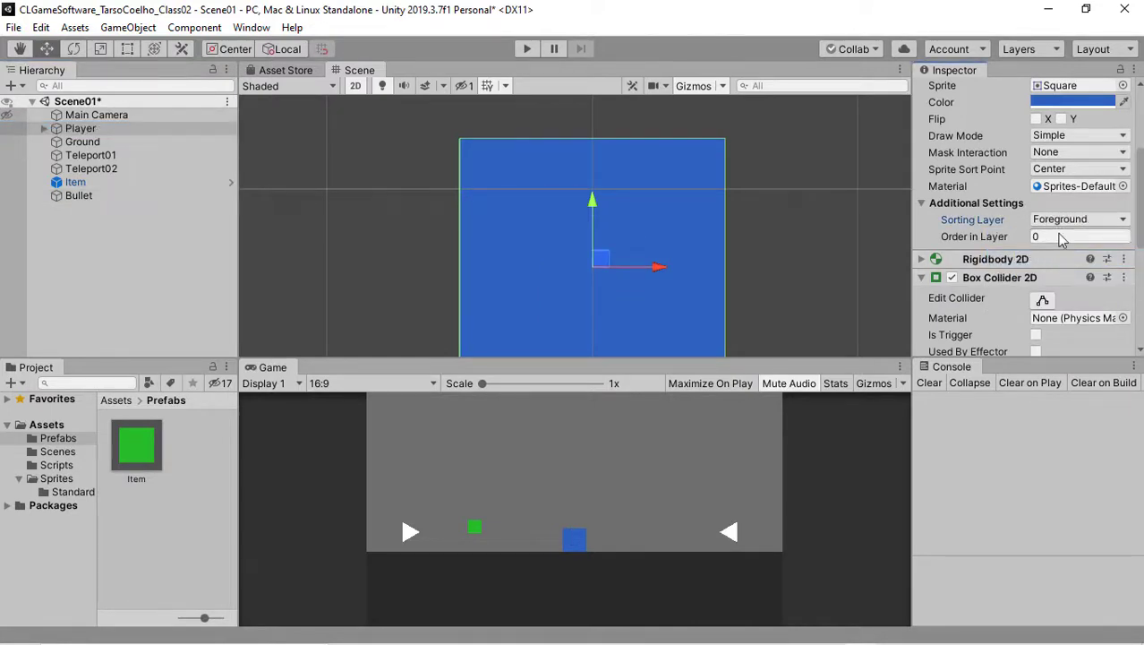
pyautogui.click(1060, 239)
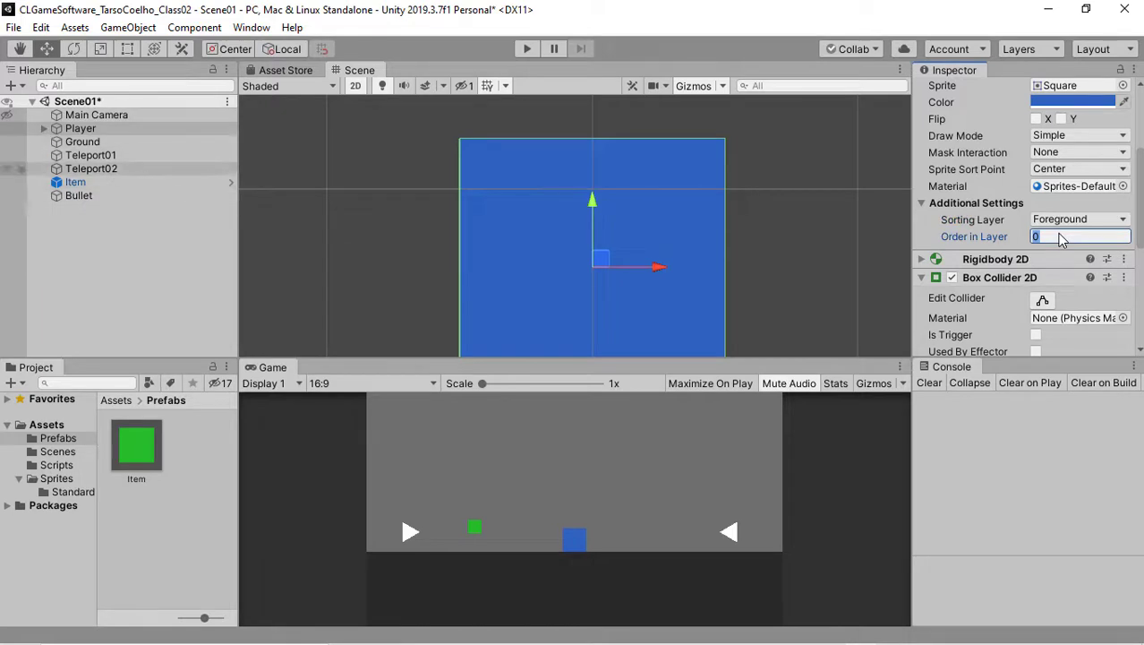
# Put the child Pivot triangle on Foreground with order in layer 1.
pyautogui.click(44, 128)
pyautogui.click(89, 143)
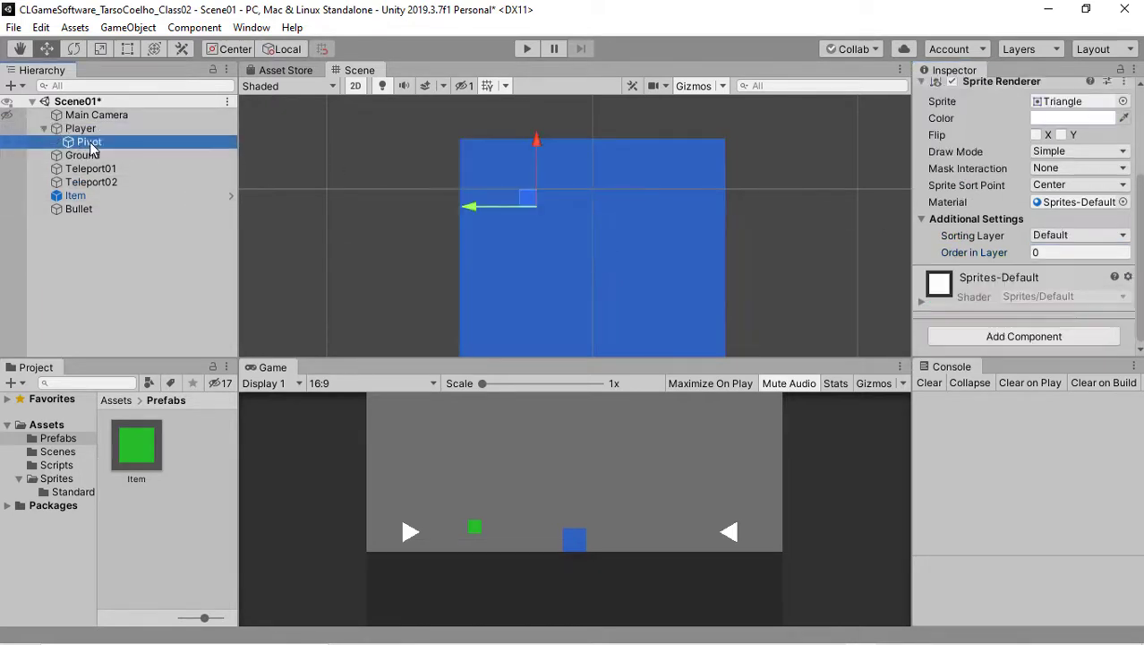
pyautogui.click(1074, 235)
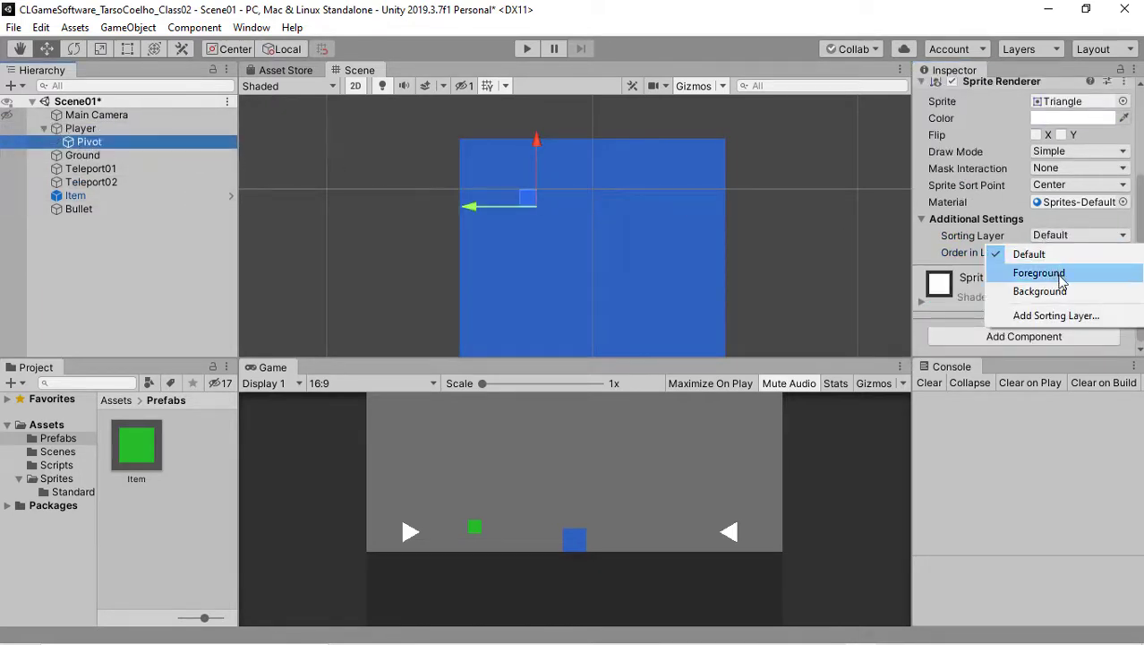
pyautogui.click(1056, 273)
pyautogui.click(1044, 253)
pyautogui.write('1')
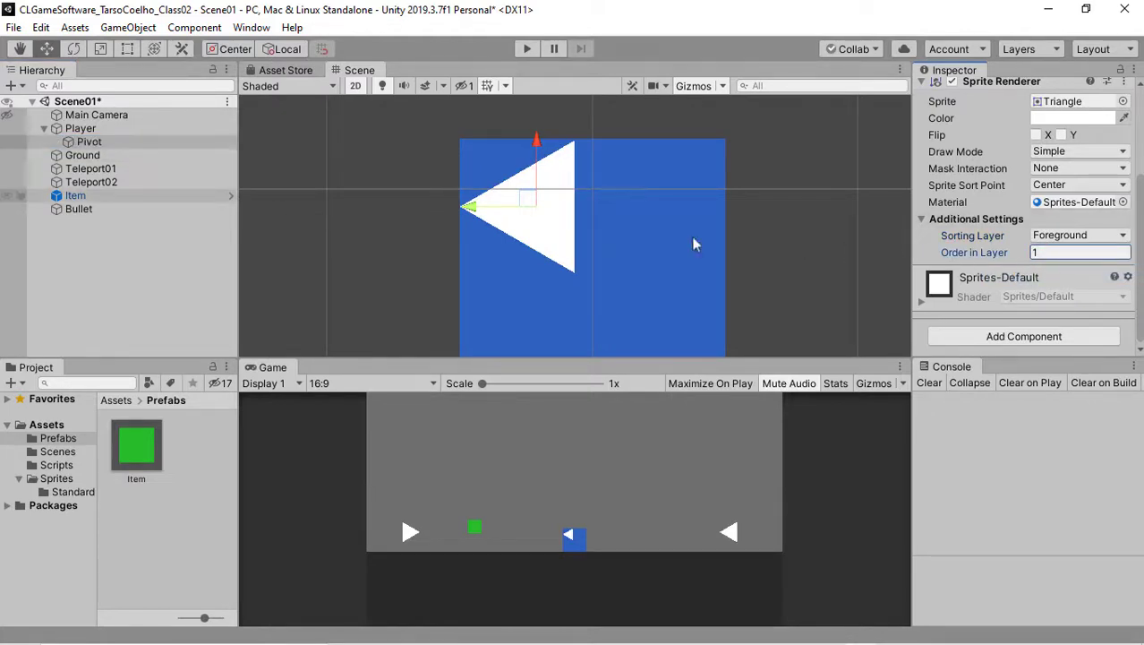
pyautogui.click(90, 210)
# Put the Bullet's sprite on the Background sorting layer.
pyautogui.moveTo(659, 271); pyautogui.dragTo(659, 272)
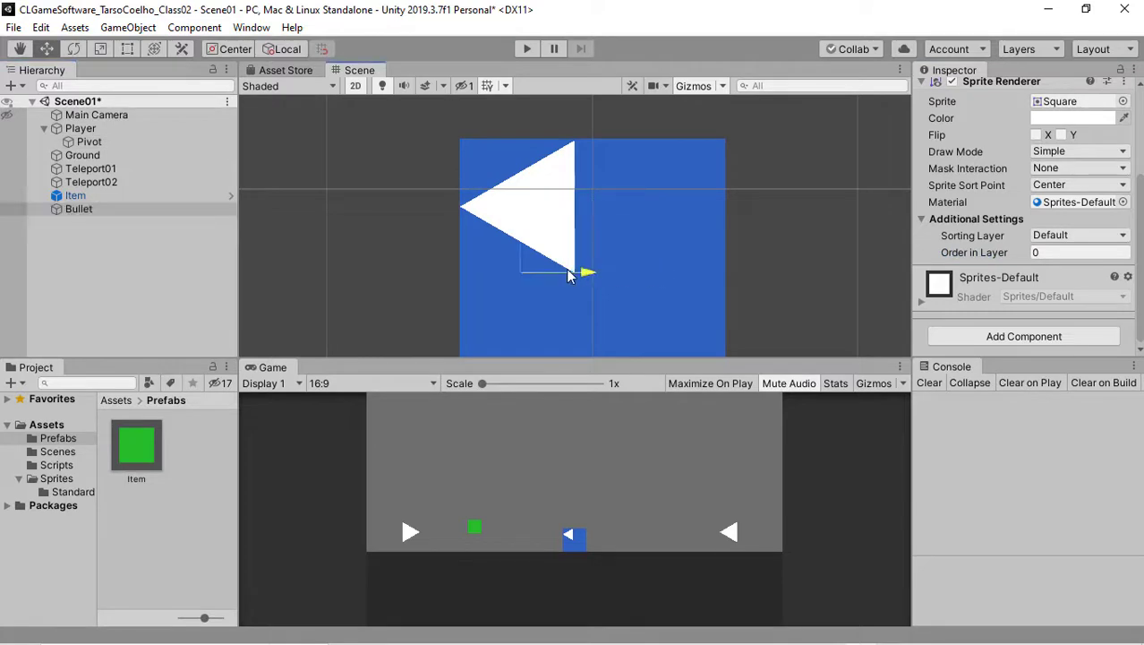
pyautogui.click(1084, 235)
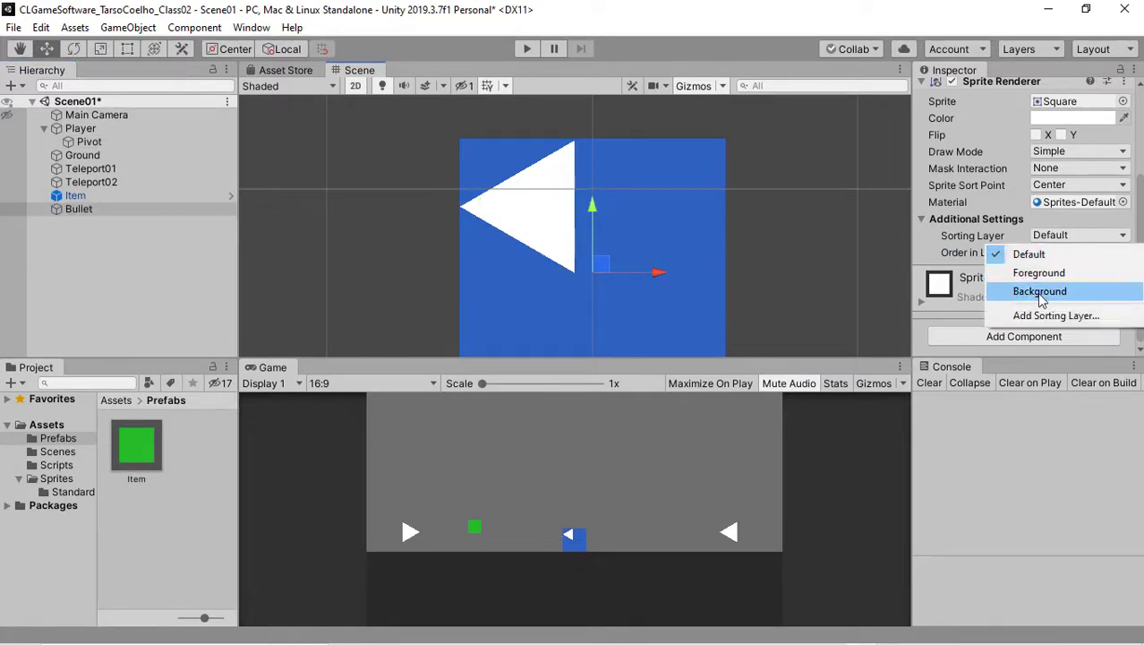
pyautogui.click(984, 291)
pyautogui.click(1048, 252)
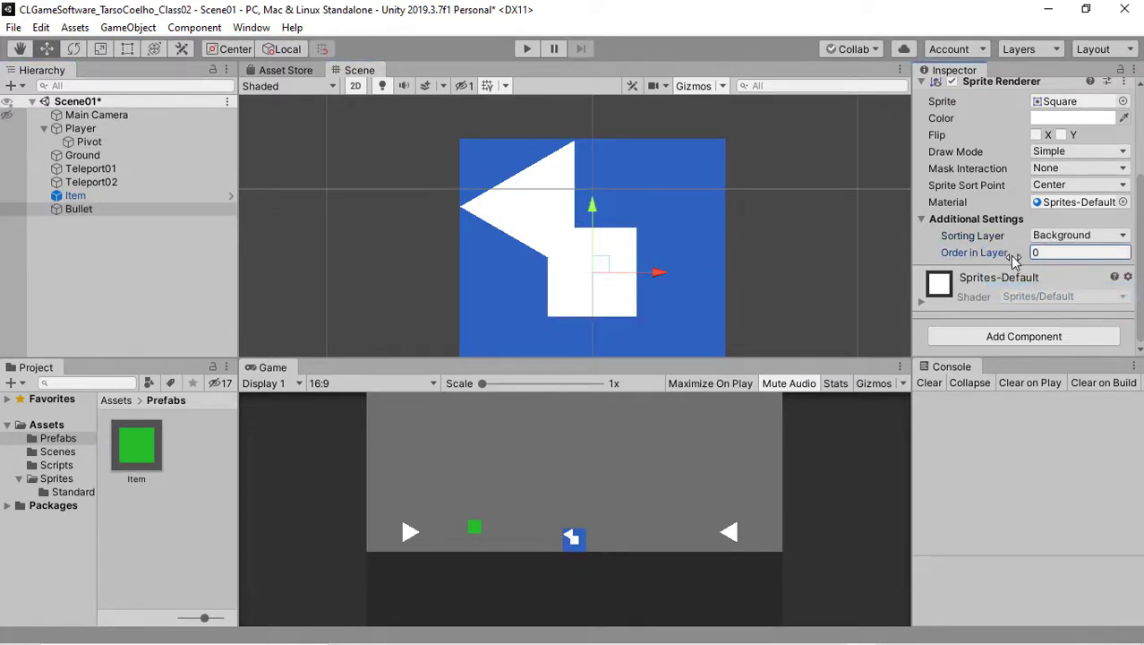
# Return to the sorting layers list through Add Sorting Layer....
pyautogui.scroll(5, 1014, 259)
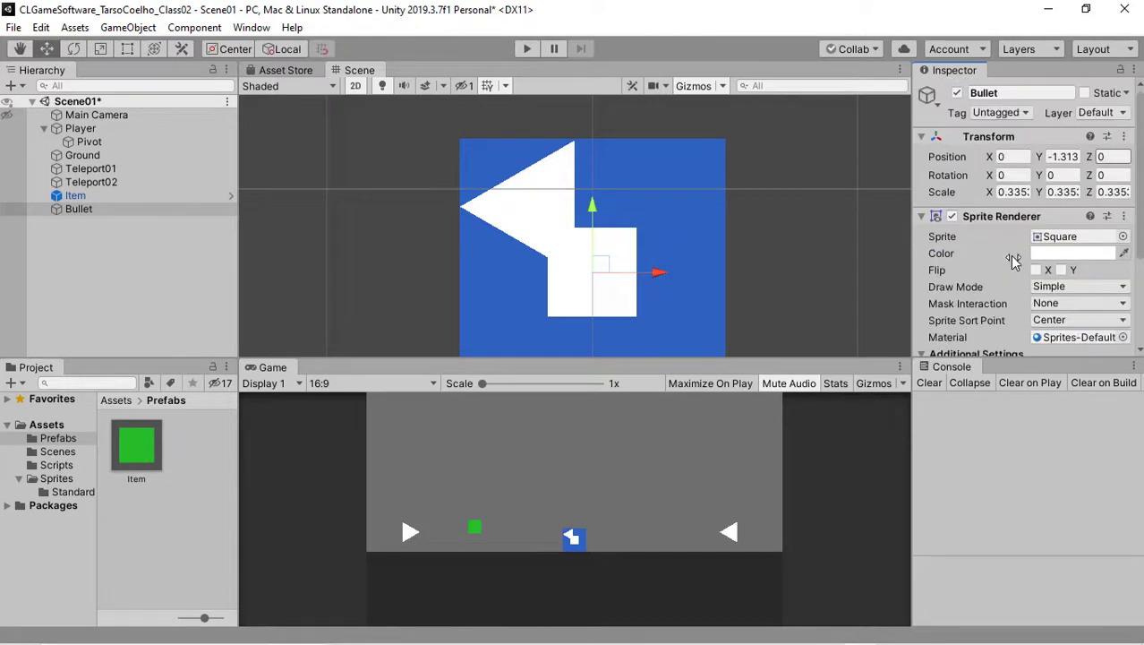
pyautogui.scroll(-3, 1056, 239)
pyautogui.click(1065, 235)
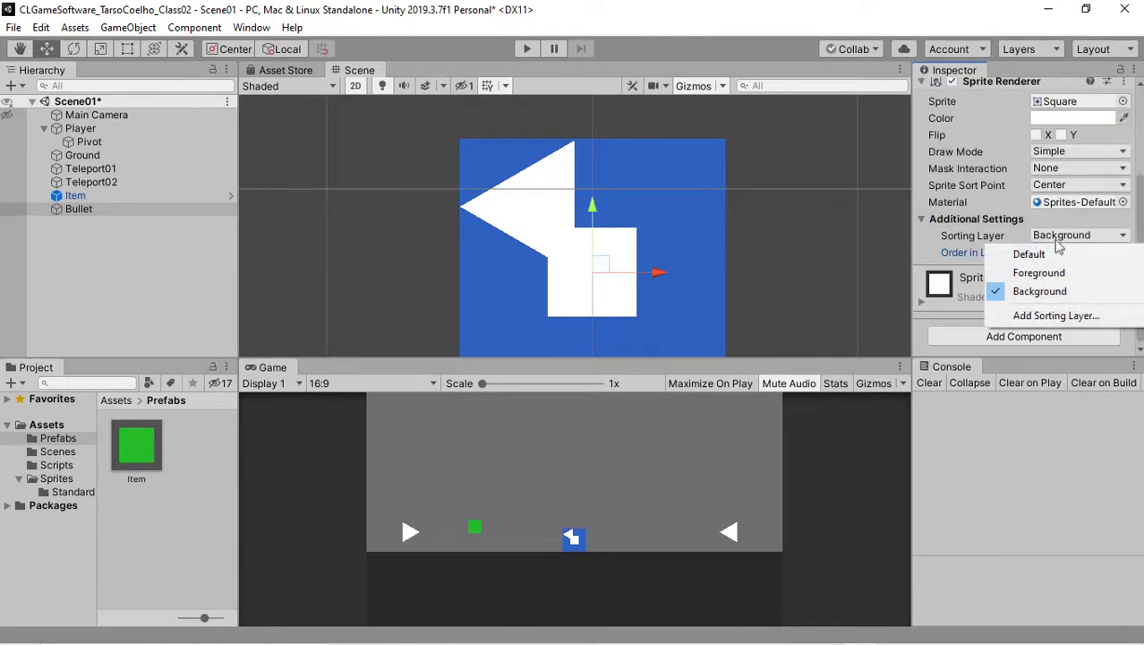
pyautogui.click(1057, 315)
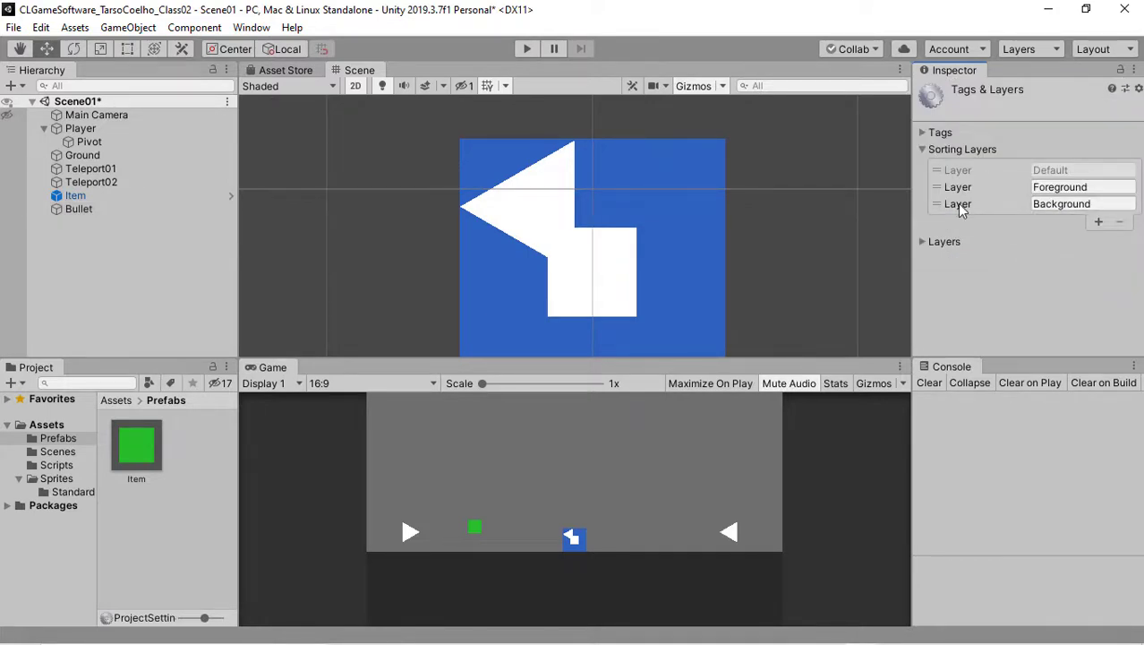
# Drag Background above Foreground and zoom out to see Bullet hidden behind the player.
pyautogui.moveTo(957, 203); pyautogui.dragTo(960, 184)
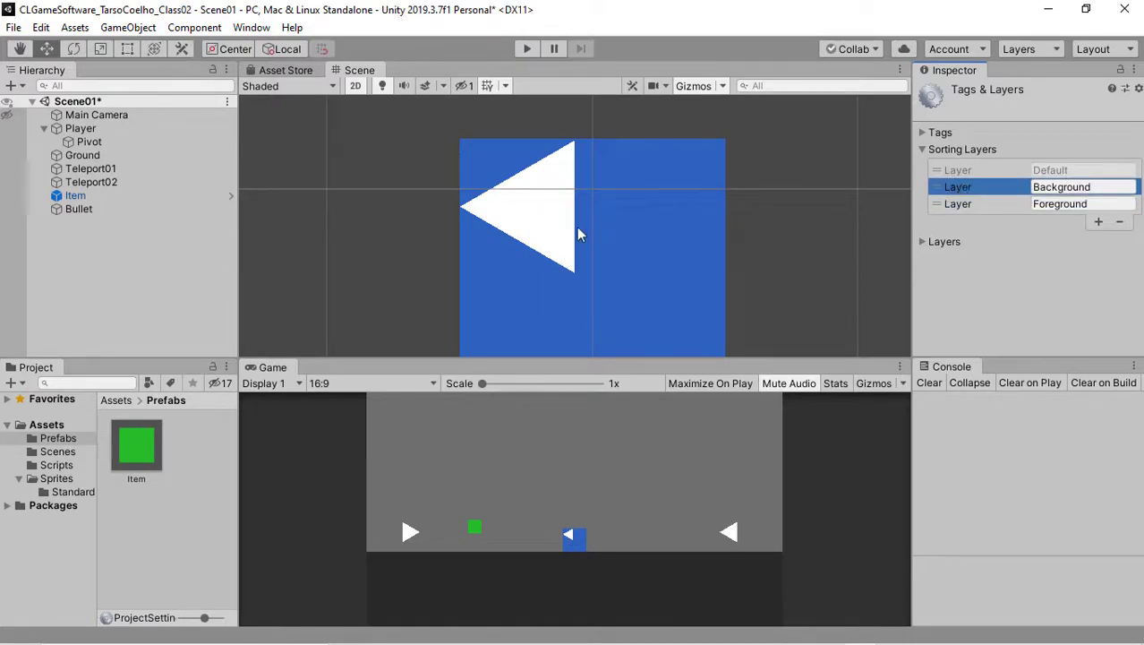
pyautogui.scroll(-2, 529, 232)
pyautogui.scroll(-1, 529, 232)
pyautogui.scroll(-2, 530, 232)
pyautogui.moveTo(298, 174); pyautogui.dragTo(530, 232, button='middle')
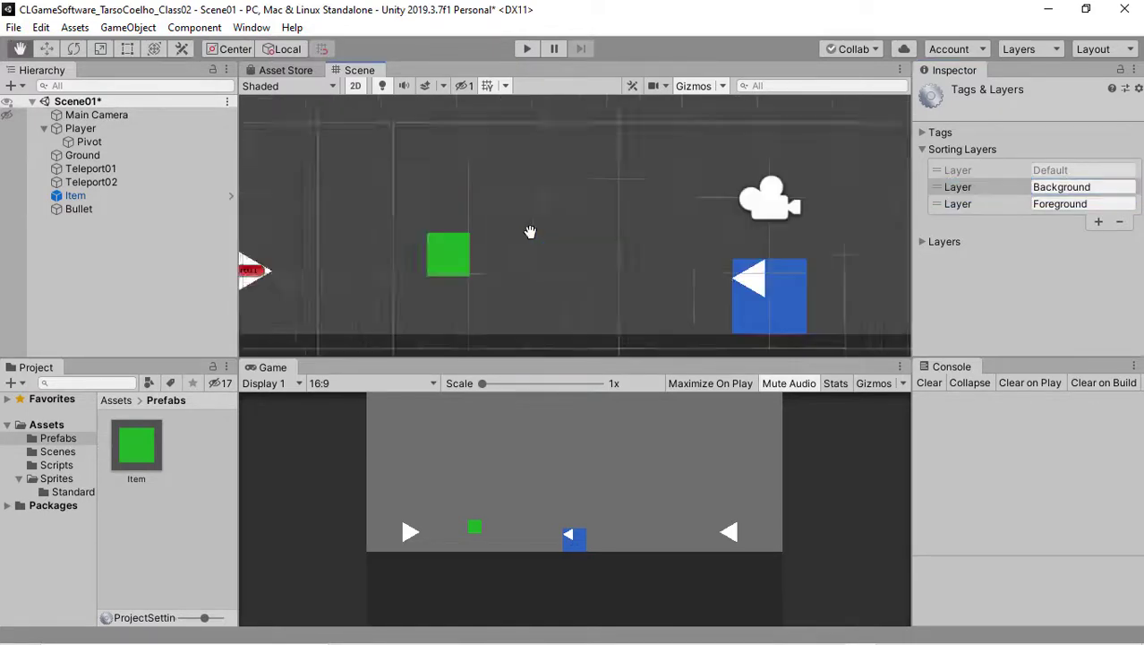
pyautogui.scroll(3, 513, 284)
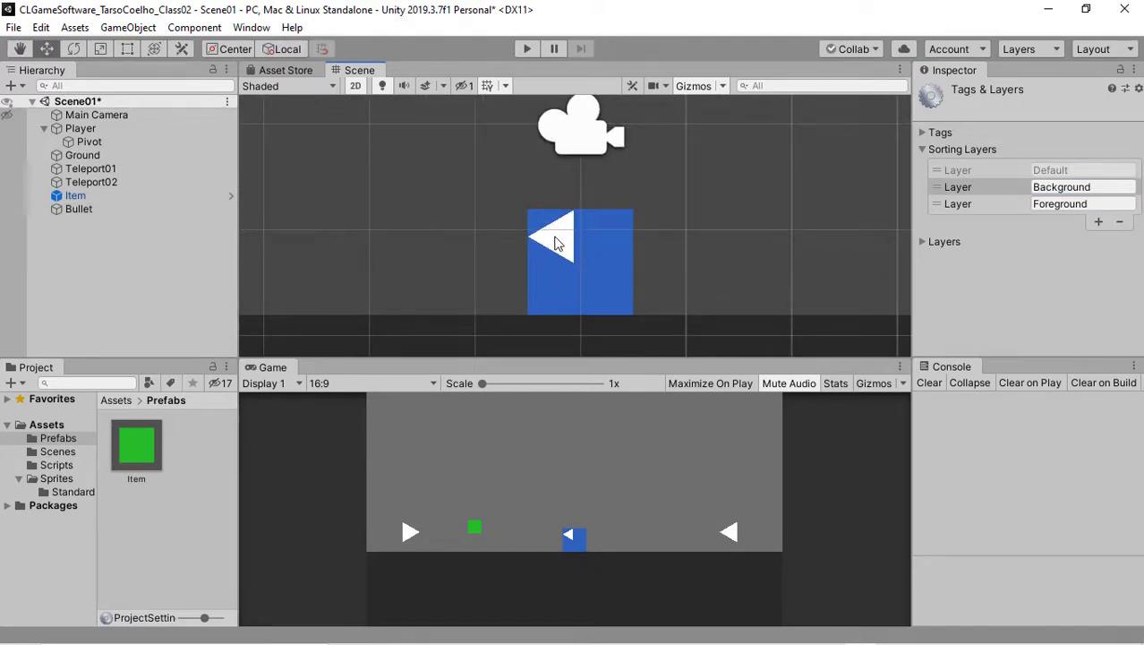
pyautogui.click(44, 128)
# Select Bullet and test sliding it left of the player, then undo.
pyautogui.click(99, 197)
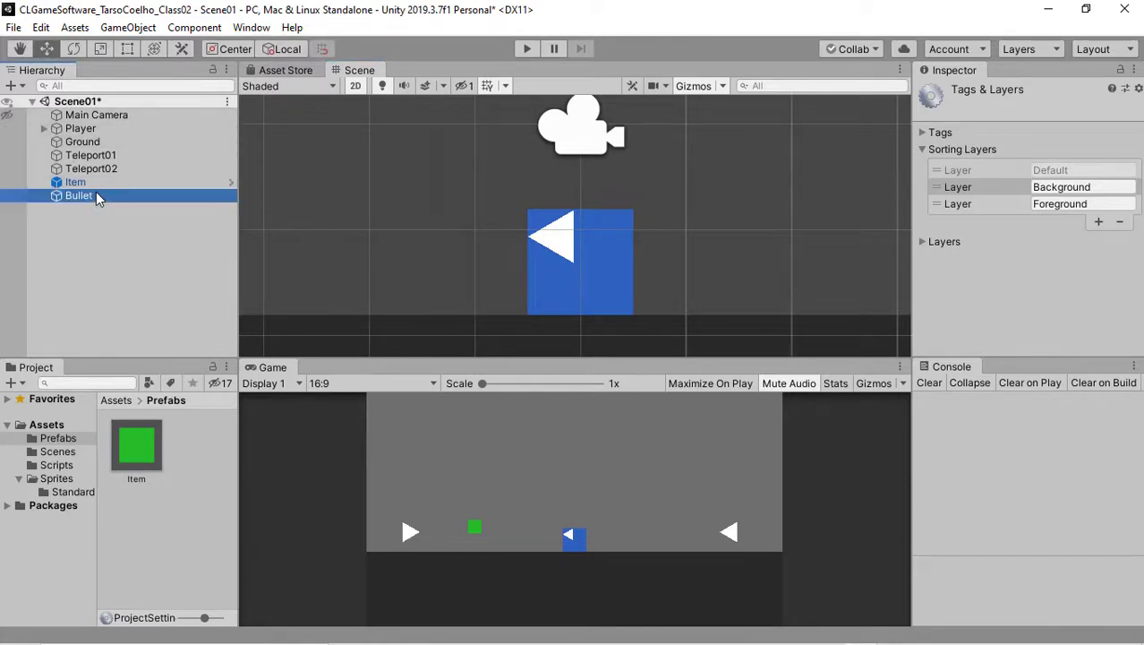
pyautogui.scroll(-3, 1020, 224)
pyautogui.scroll(-1, 860, 192)
pyautogui.click(650, 259)
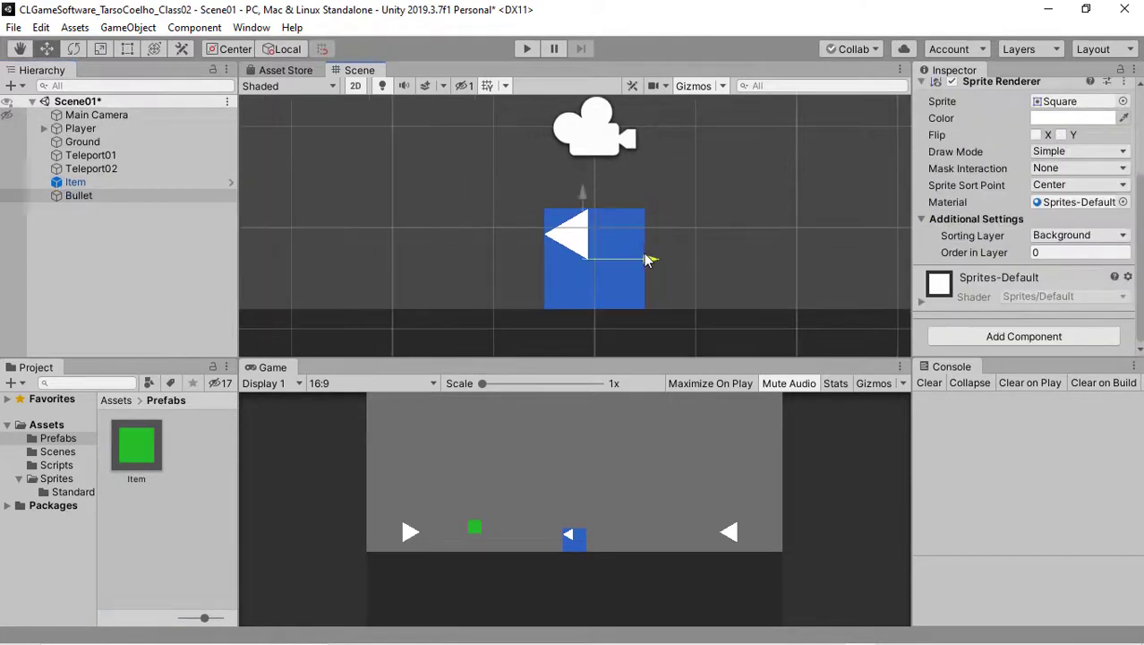
pyautogui.moveTo(649, 258); pyautogui.dragTo(517, 259)
pyautogui.hotkey('ctrl', 'z')
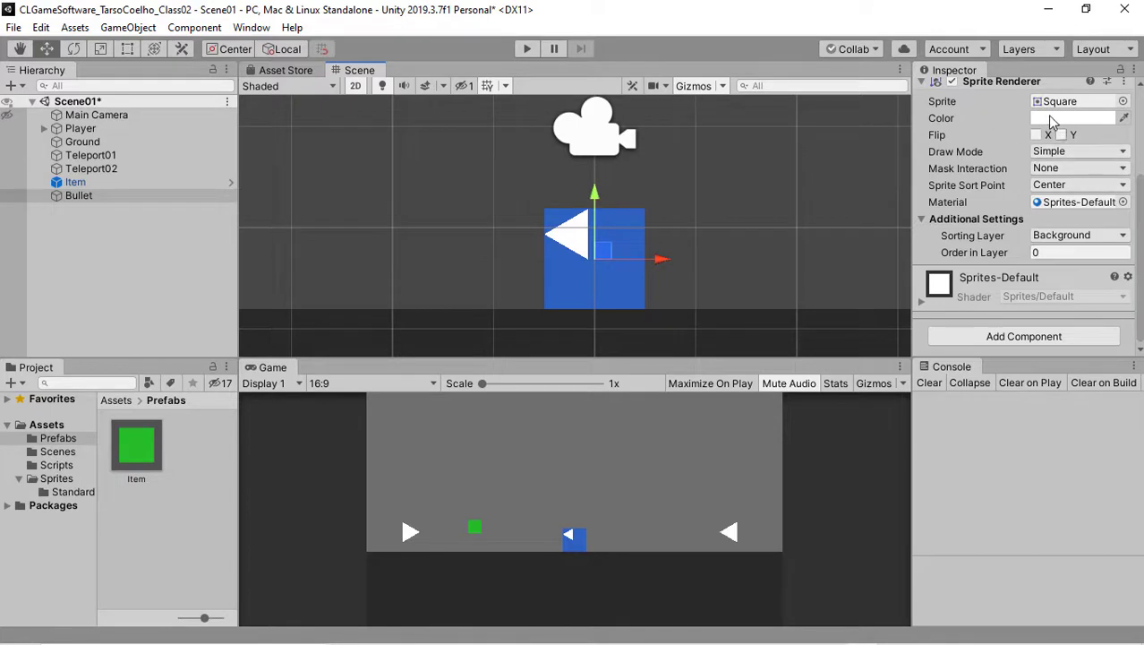
# Set Bullet's sprite colour to dark grey 4D4D4D and collapse the Sprite Renderer.
pyautogui.click(1054, 122)
pyautogui.moveTo(1014, 374); pyautogui.dragTo(991, 391)
pyautogui.scroll(2, 708, 261)
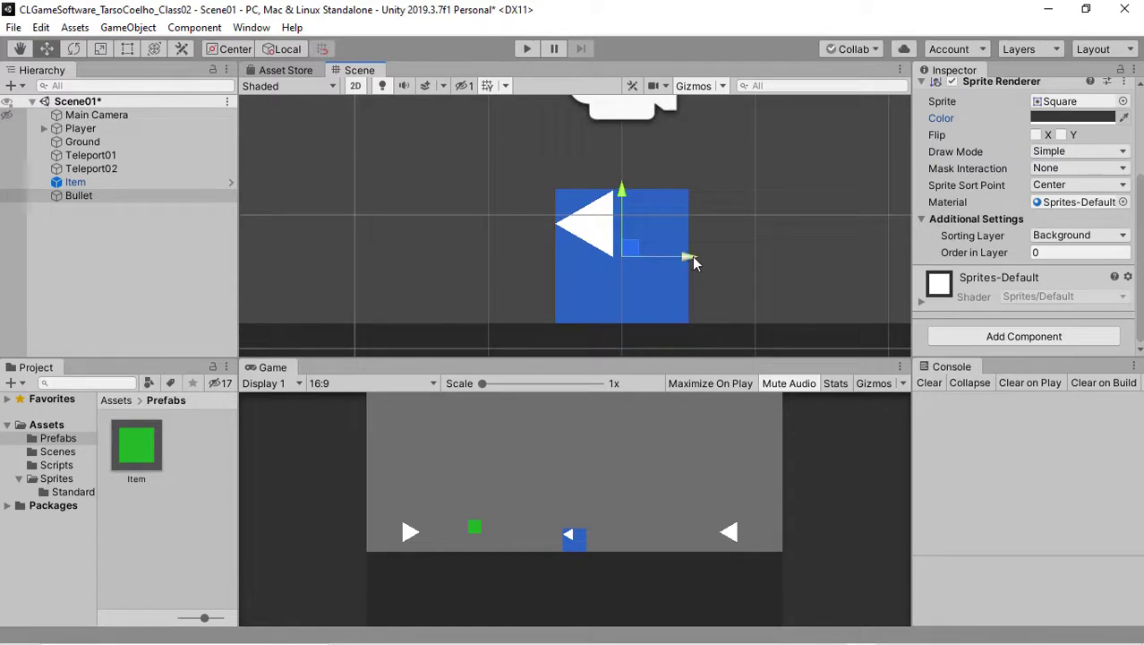
pyautogui.moveTo(690, 256); pyautogui.dragTo(474, 267)
pyautogui.hotkey('ctrl', 'z')
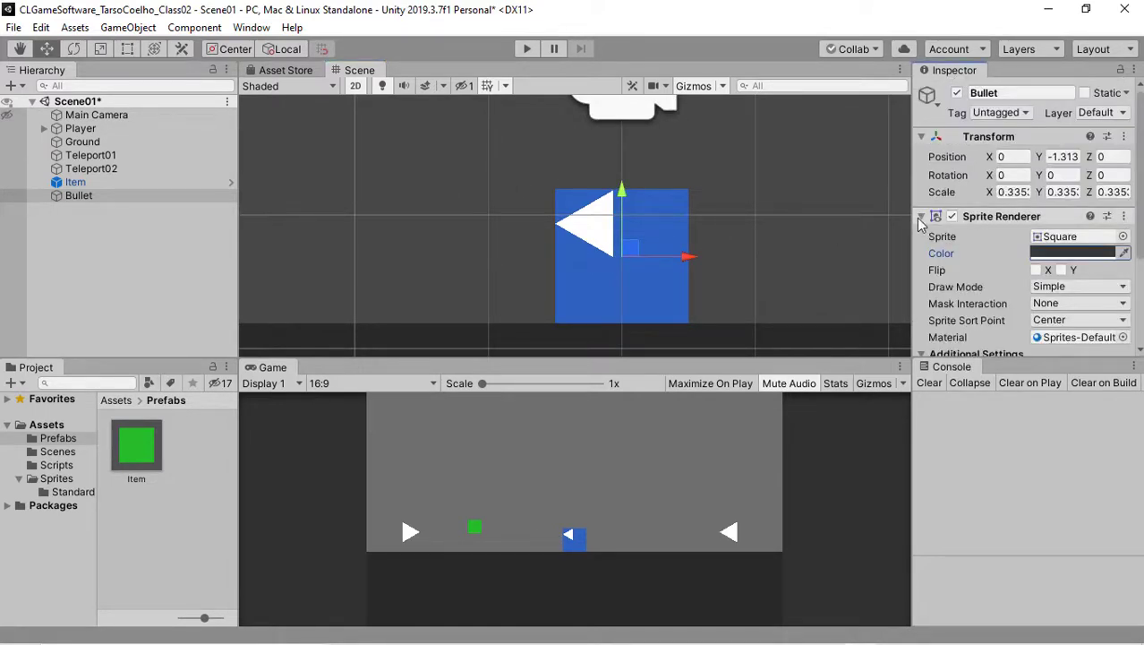
pyautogui.click(920, 217)
# Delete the old Bullet.cs script from the Scripts folder.
pyautogui.click(83, 463)
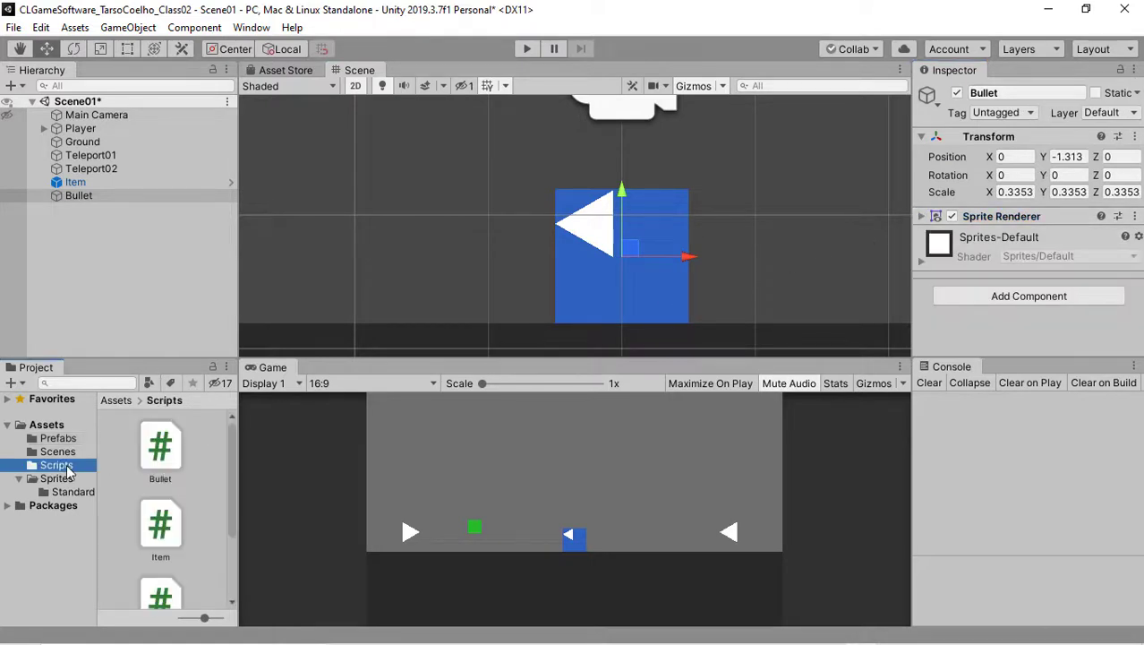
pyautogui.scroll(-1, 171, 509)
pyautogui.scroll(1, 171, 507)
pyautogui.click(161, 452)
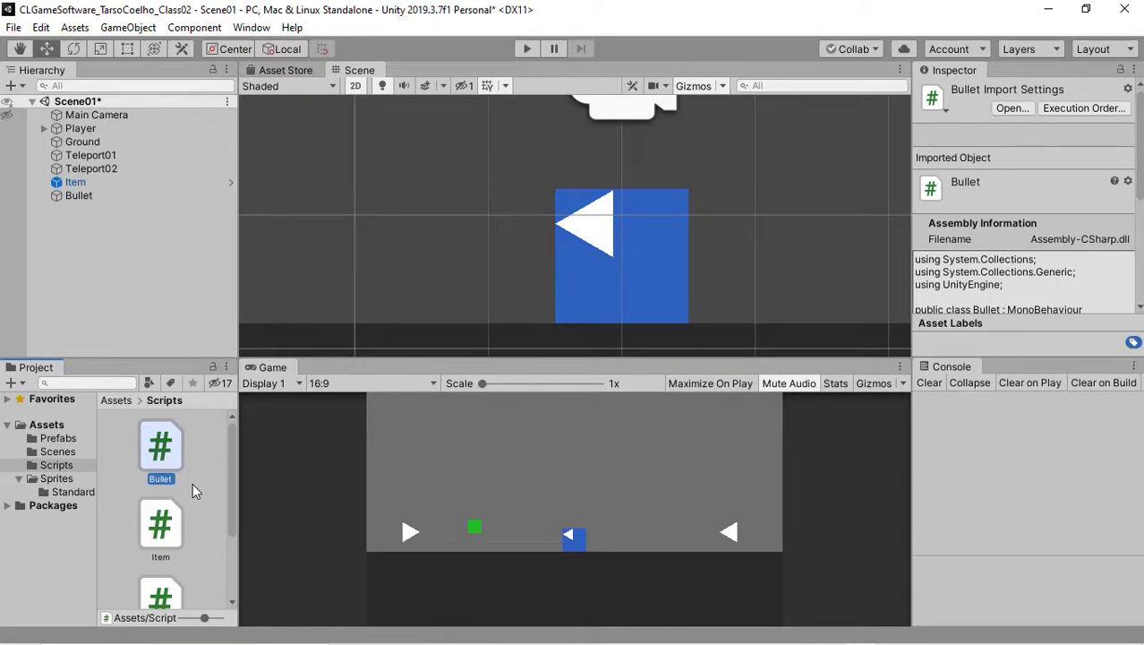
pyautogui.press('Delete')
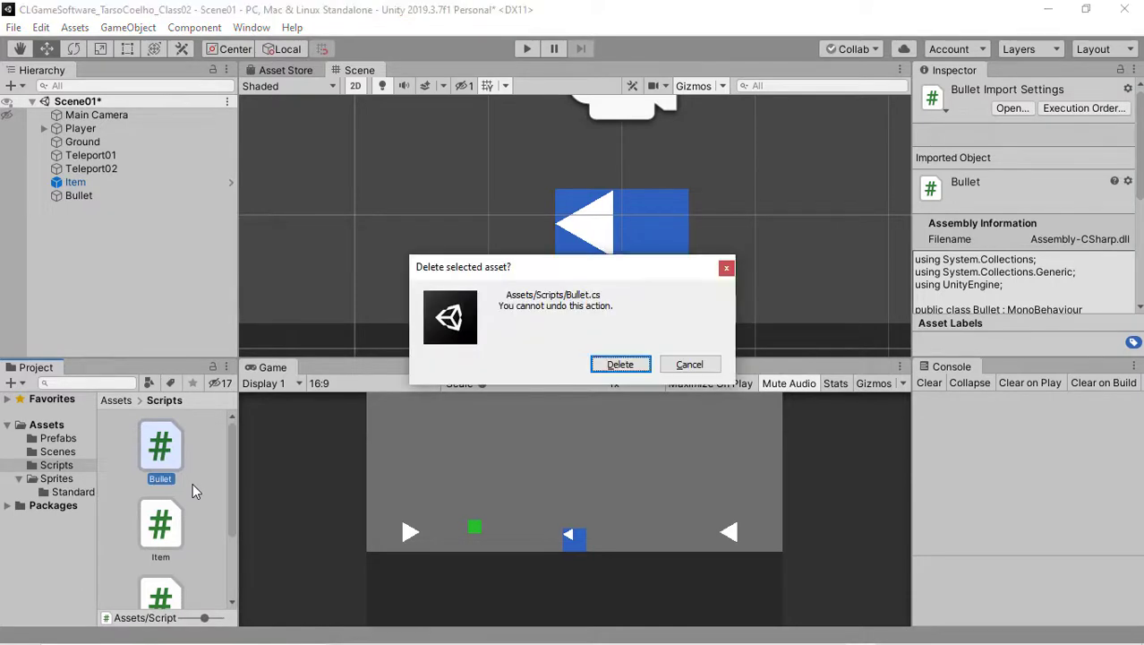
pyautogui.click(620, 363)
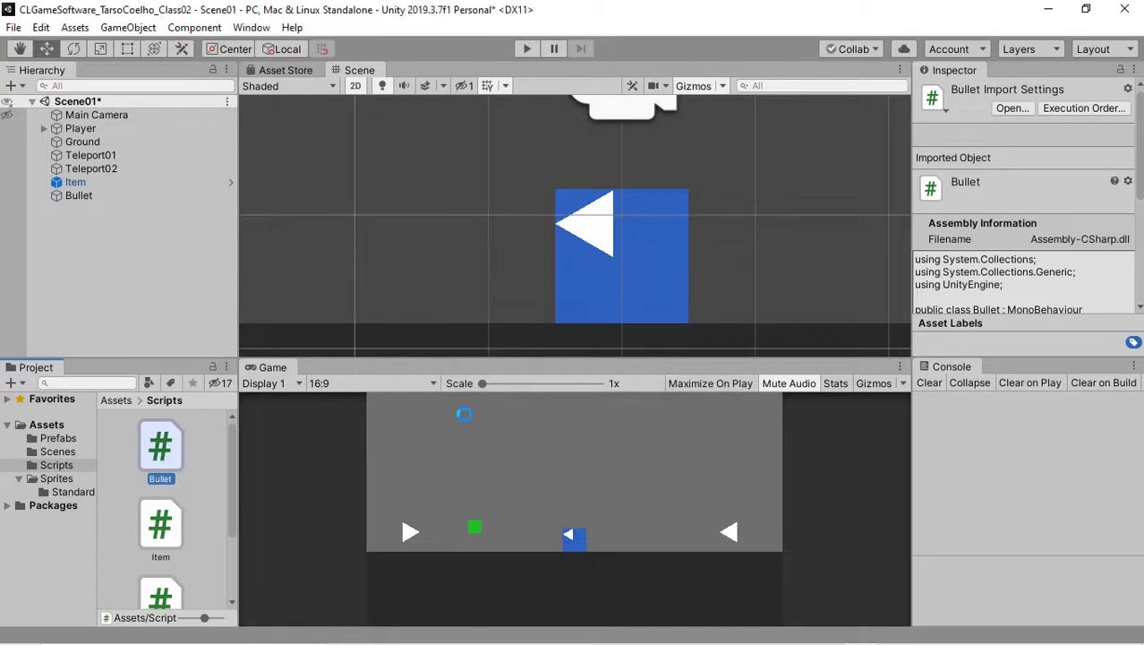
# Create a new C# script named Bullet and open it in Visual Studio.
pyautogui.rightClick(202, 479)
pyautogui.moveTo(259, 61)
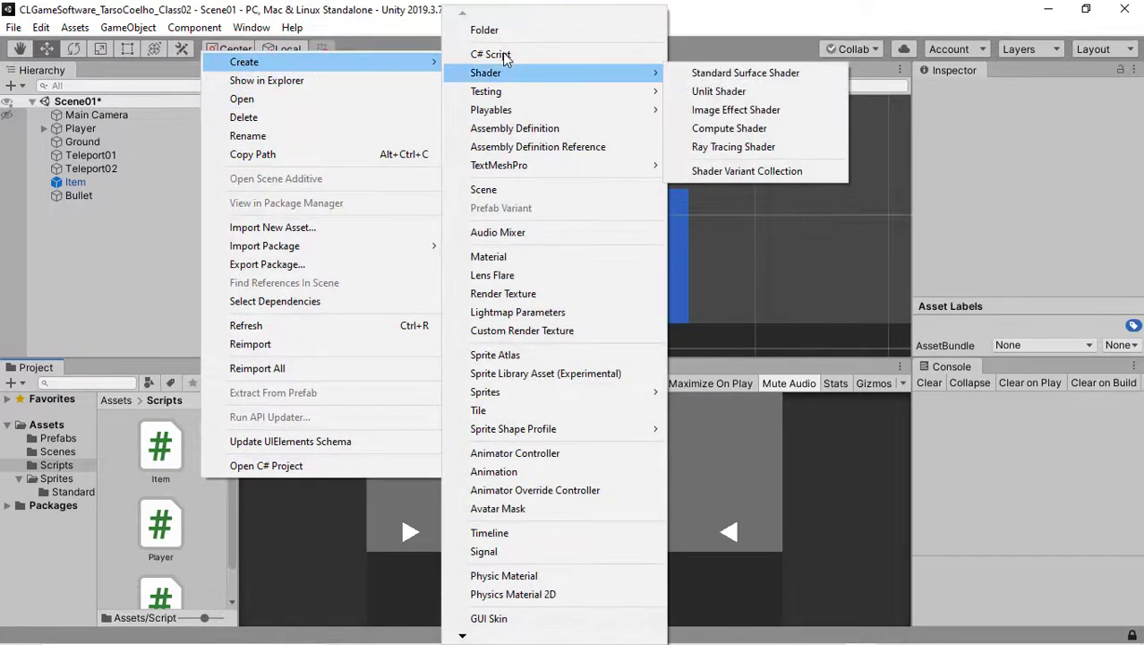
pyautogui.click(493, 55)
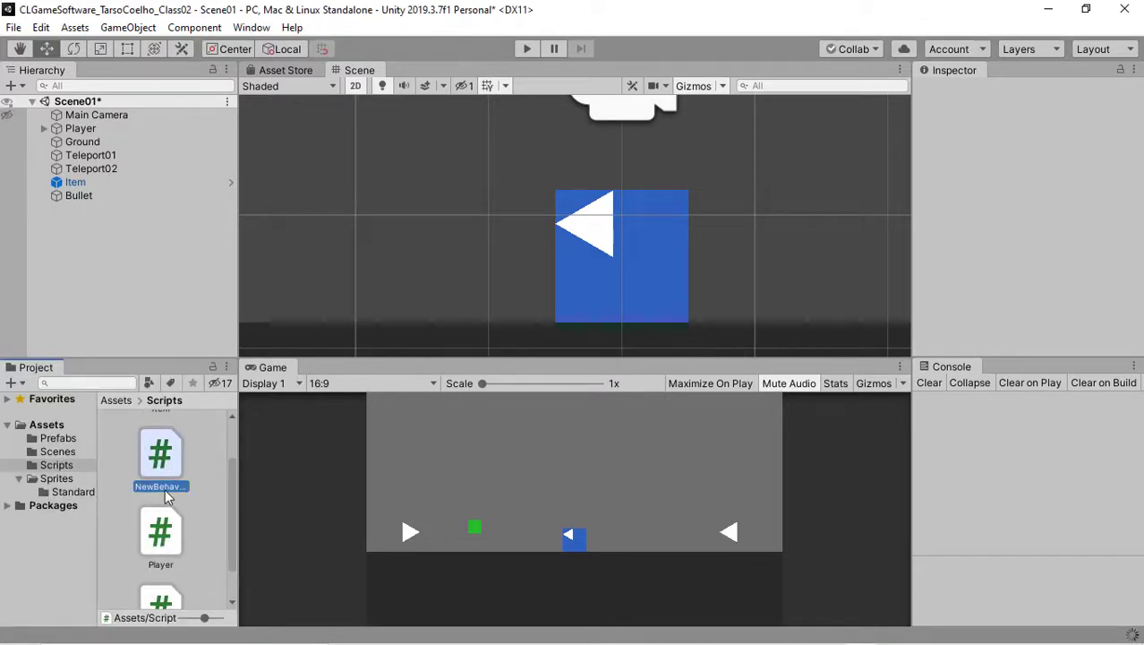
pyautogui.scroll(-1, 165, 489)
pyautogui.click(164, 489)
pyautogui.scroll(1, 204, 482)
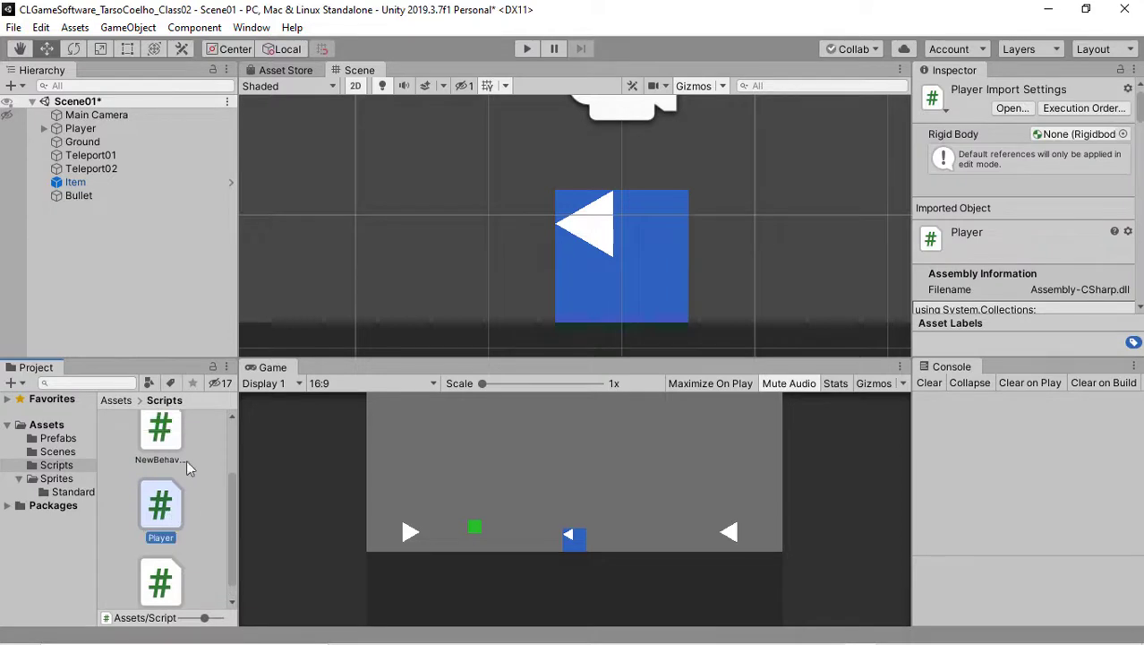
pyautogui.click(175, 481)
pyautogui.click(175, 482)
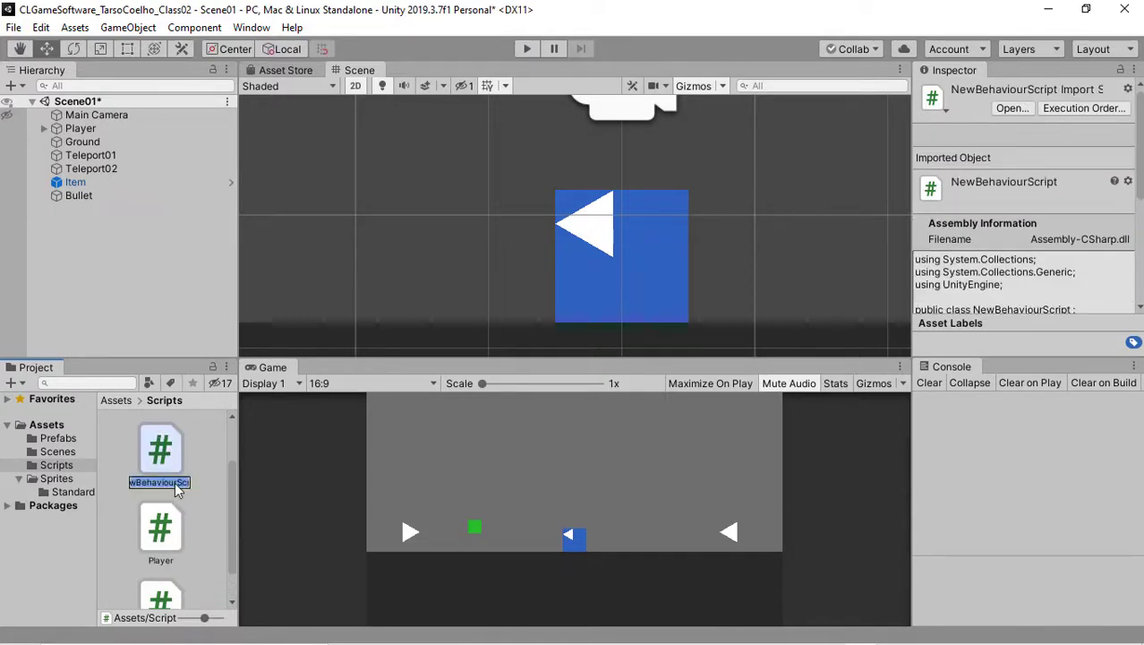
pyautogui.write('Bullet')
pyautogui.press('Return')
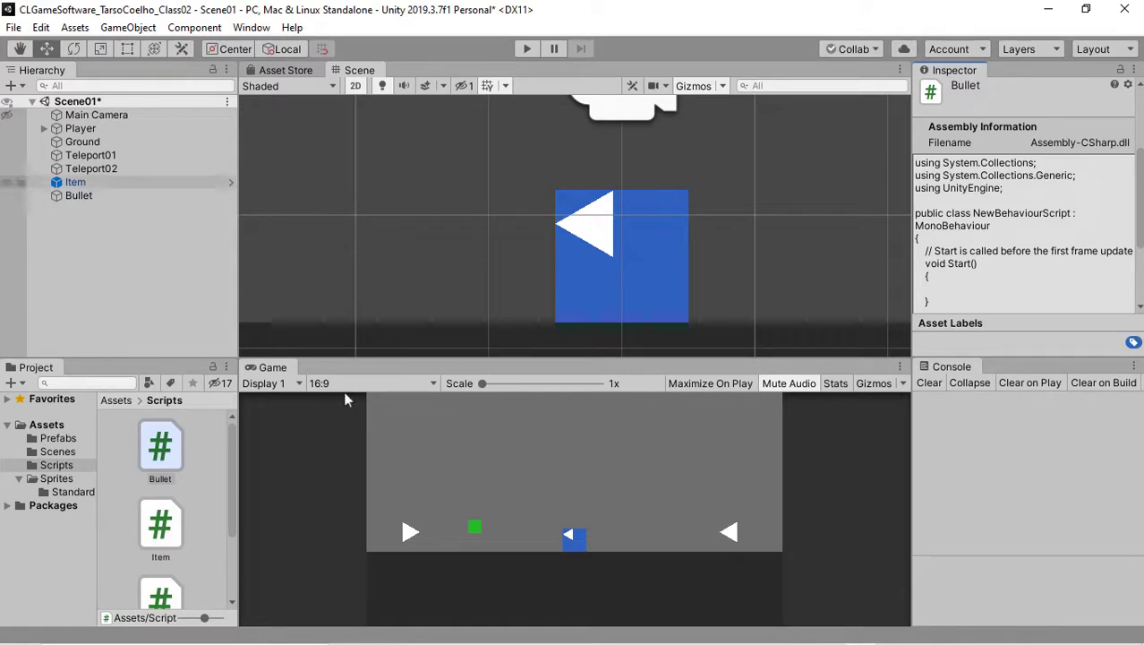
pyautogui.click(163, 454)
pyautogui.doubleClick(162, 454)
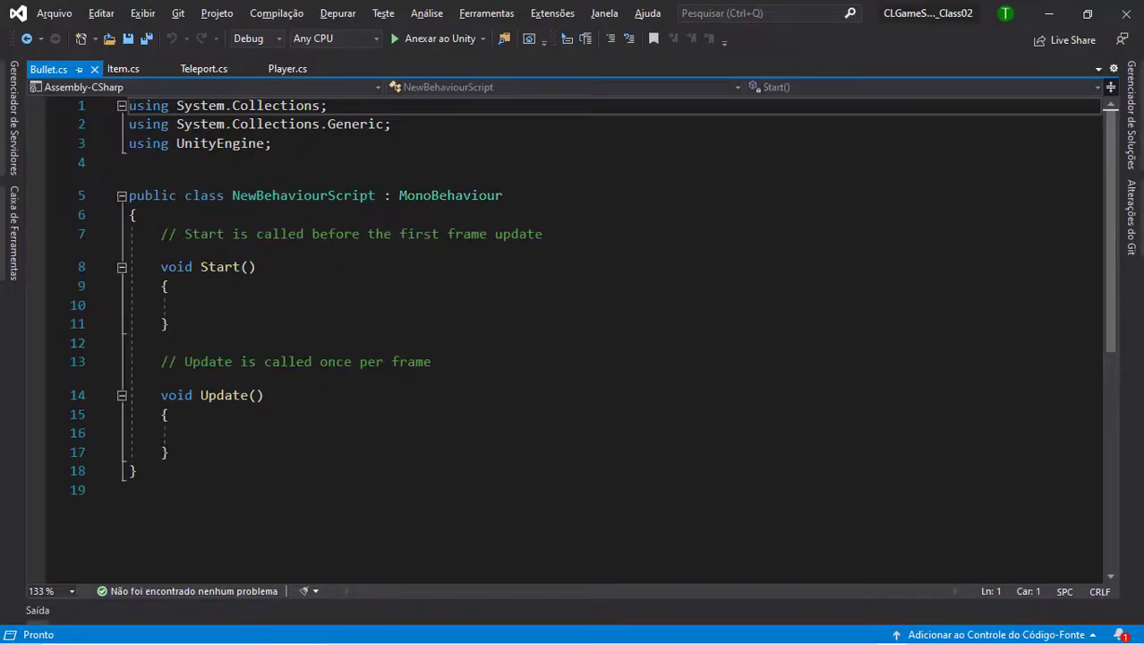
# Rename the NewBehaviourScript class to Bullet and save the script.
pyautogui.doubleClick(315, 195)
pyautogui.hotkey('ctrl', 'r')
pyautogui.hotkey('ctrl', 'r')
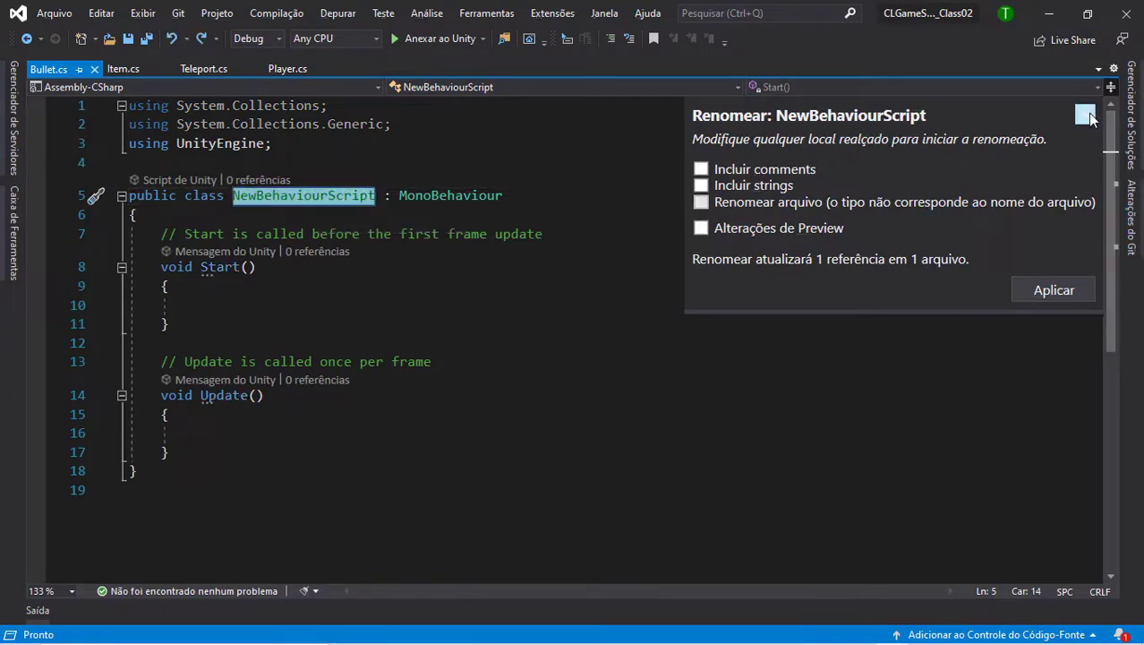
pyautogui.click(1085, 115)
pyautogui.click(272, 195)
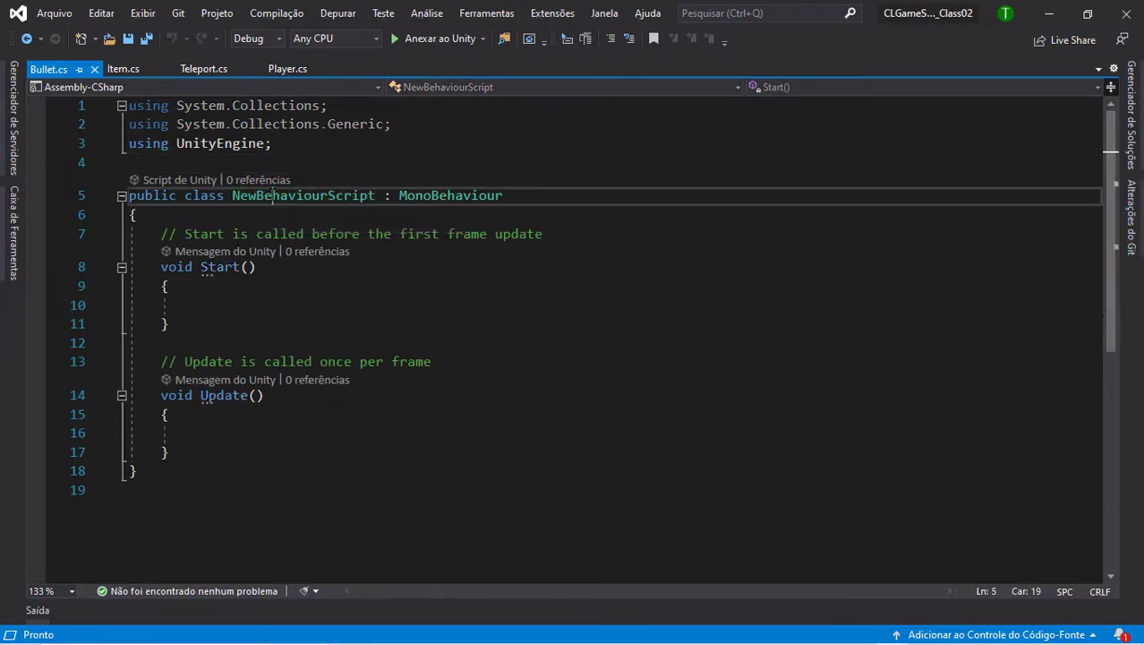
pyautogui.doubleClick(271, 195)
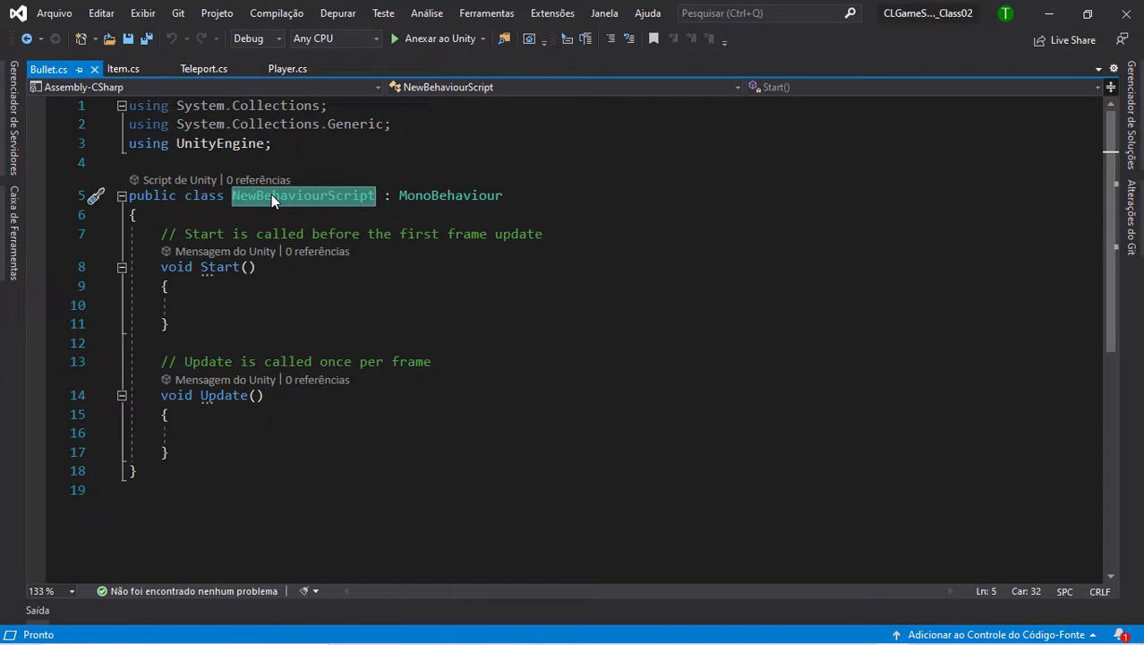
pyautogui.hotkey('ctrl', 'r')
pyautogui.hotkey('ctrl', 'r')
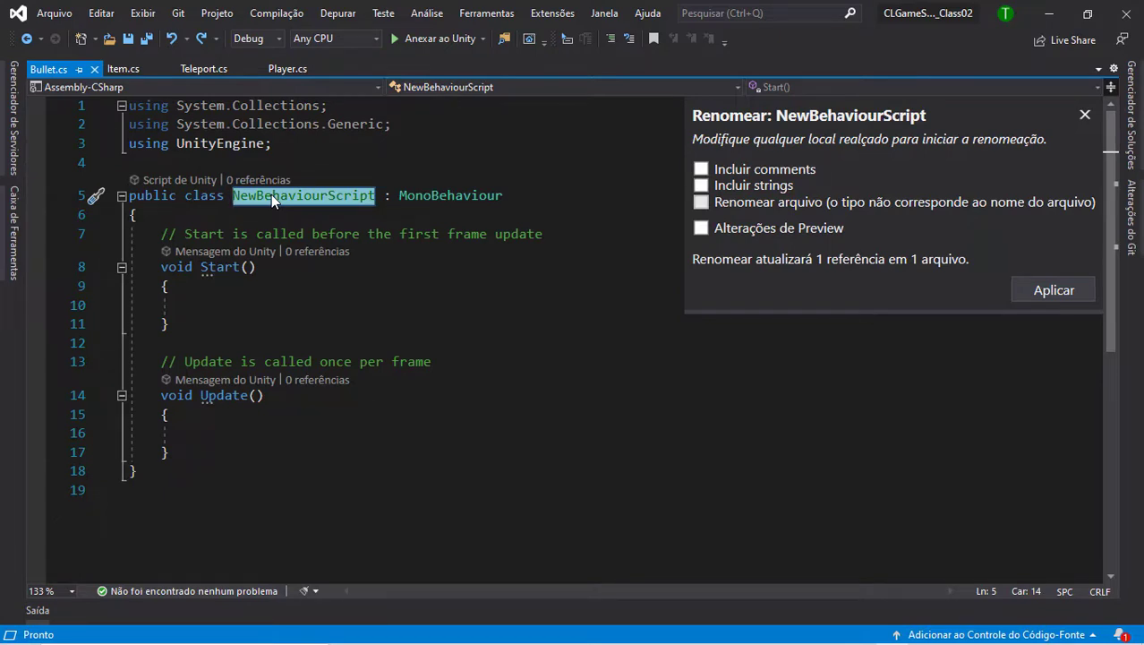
pyautogui.write('Bullet')
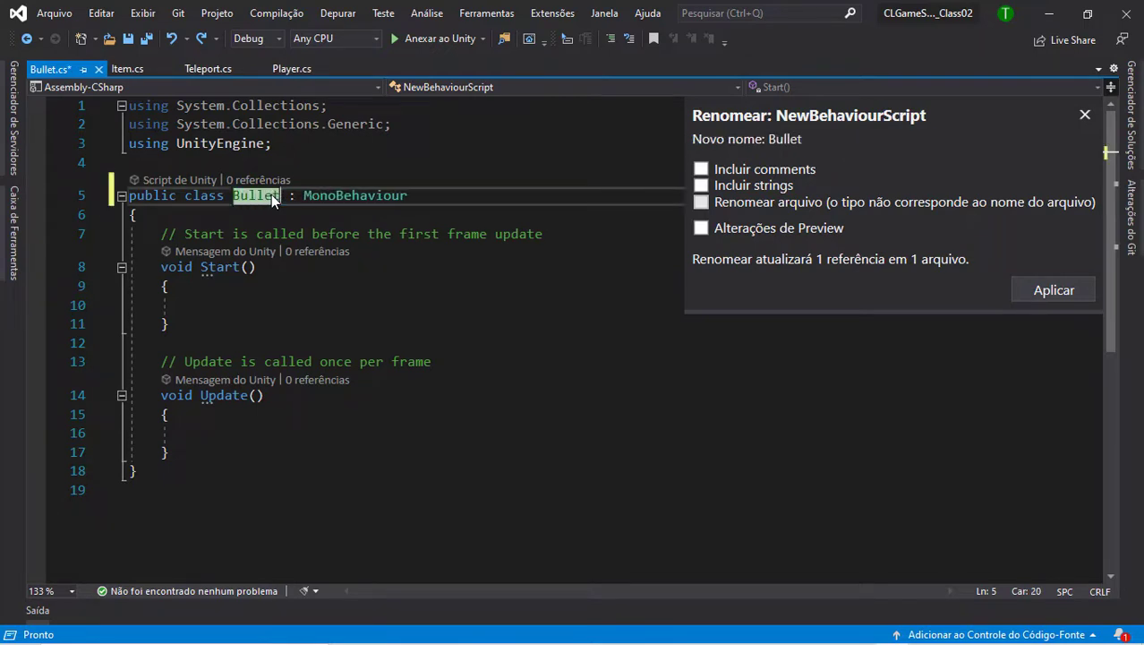
pyautogui.press('Return')
pyautogui.click(390, 141)
pyautogui.hotkey('ctrl', 's')
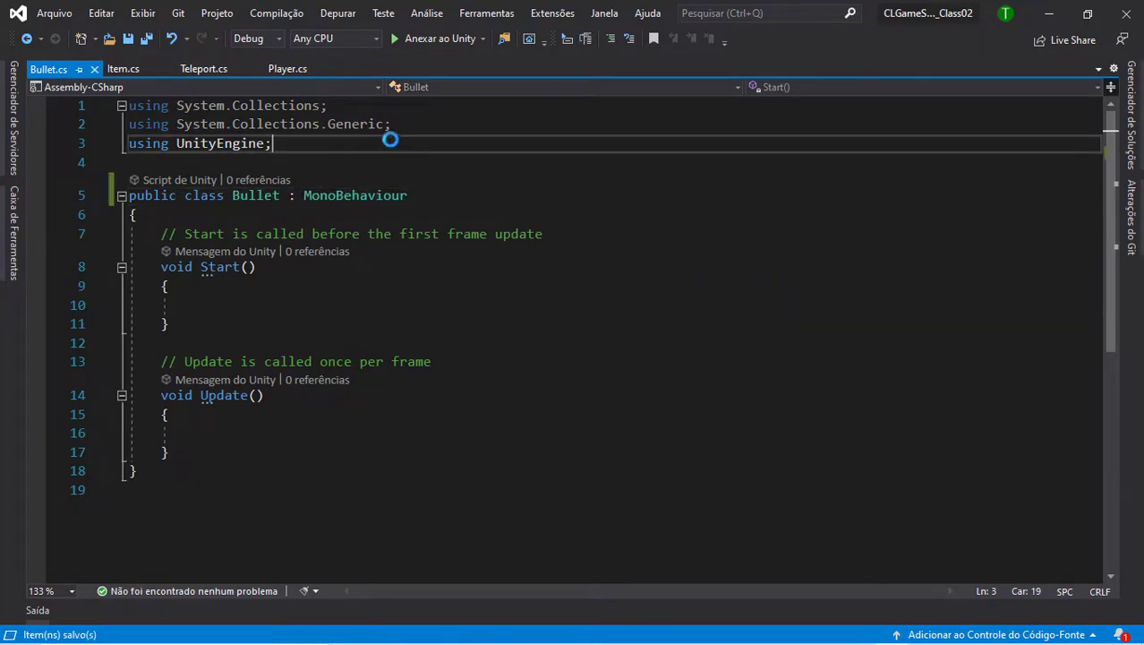
# Delete the two unused System.Collections using lines and save Bullet.cs.
pyautogui.moveTo(392, 125); pyautogui.dragTo(62, 91)
pyautogui.press('Delete')
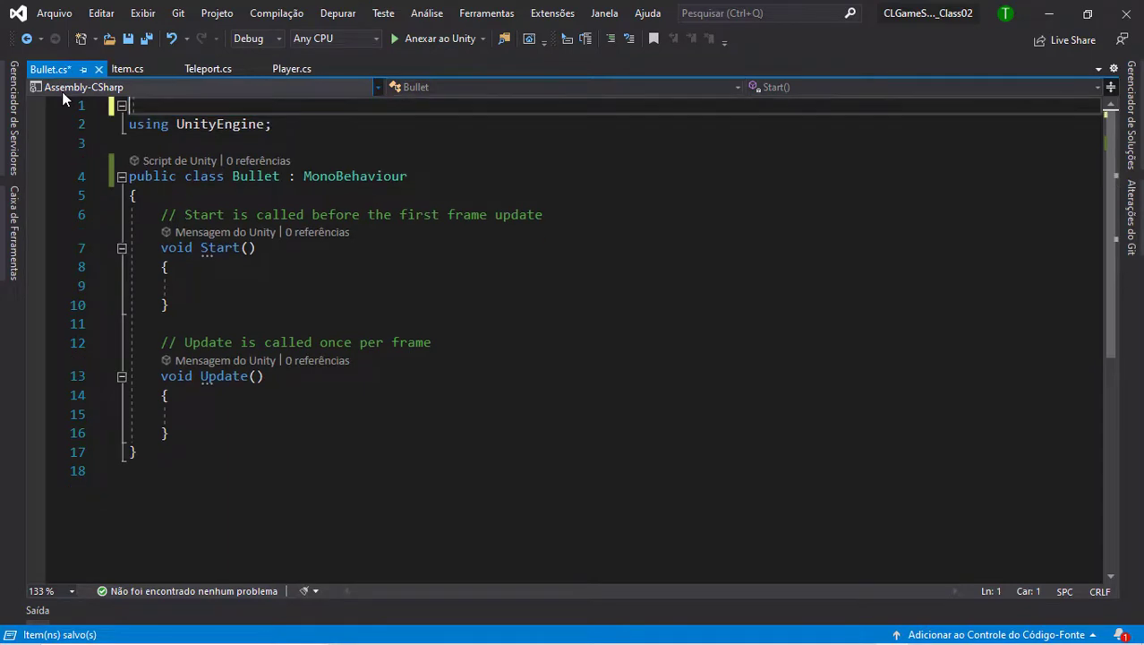
pyautogui.press('Delete')
pyautogui.click(297, 120)
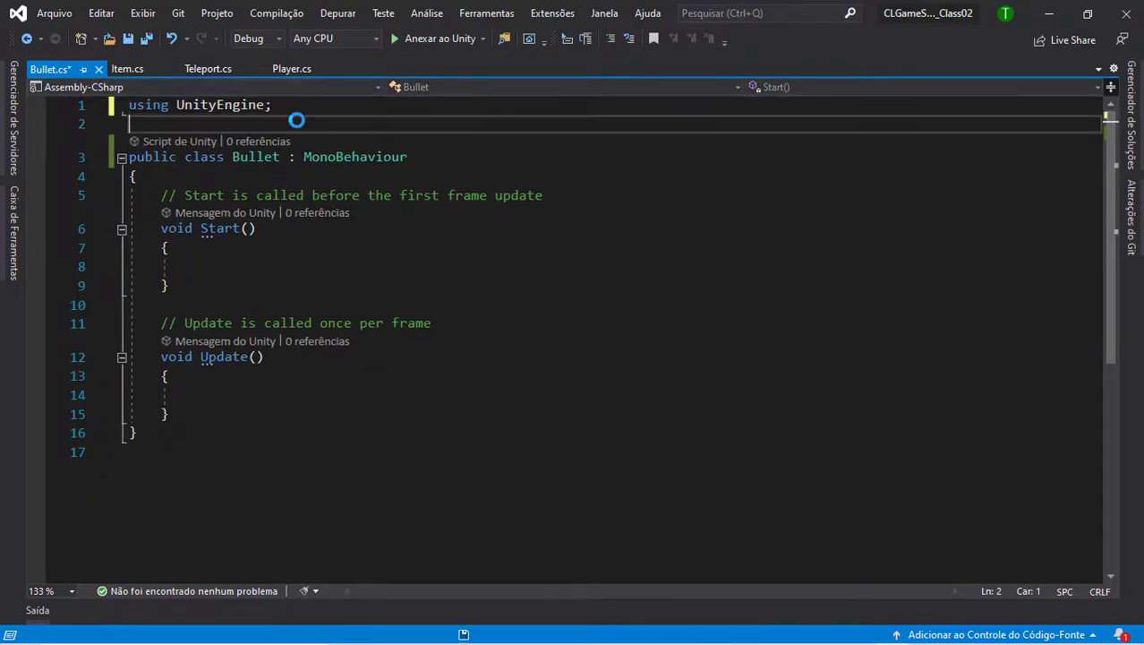
pyautogui.hotkey('ctrl', 's')
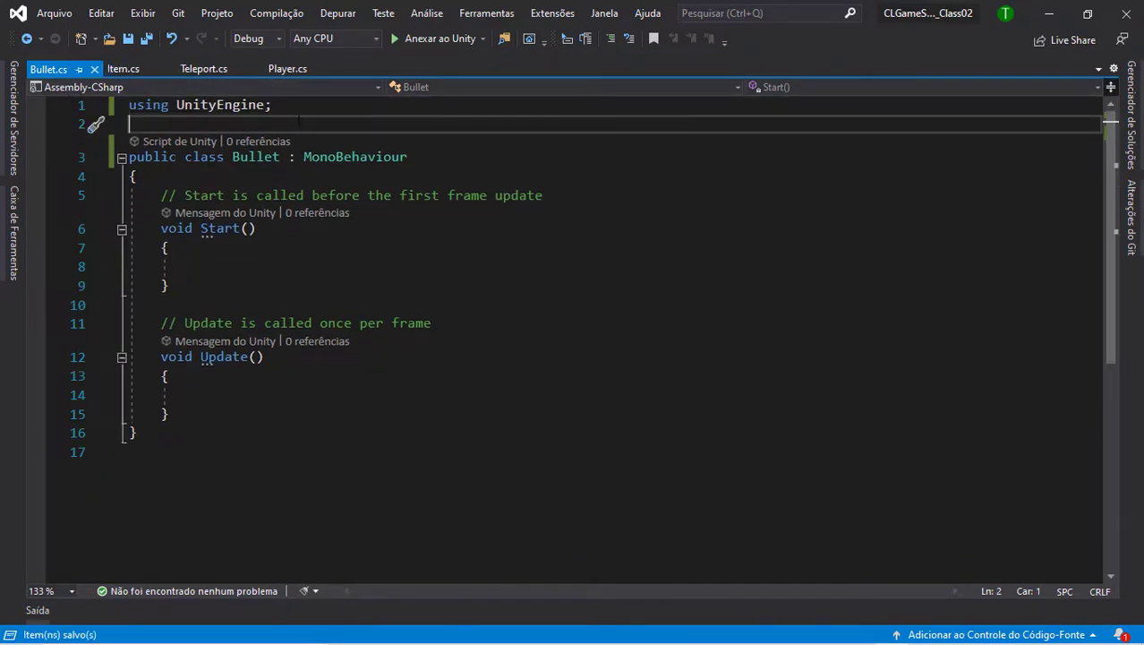
# In Update, start a transform.Translate(Vector2.left * speed call.
pyautogui.moveTo(198, 414); pyautogui.dragTo(147, 322)
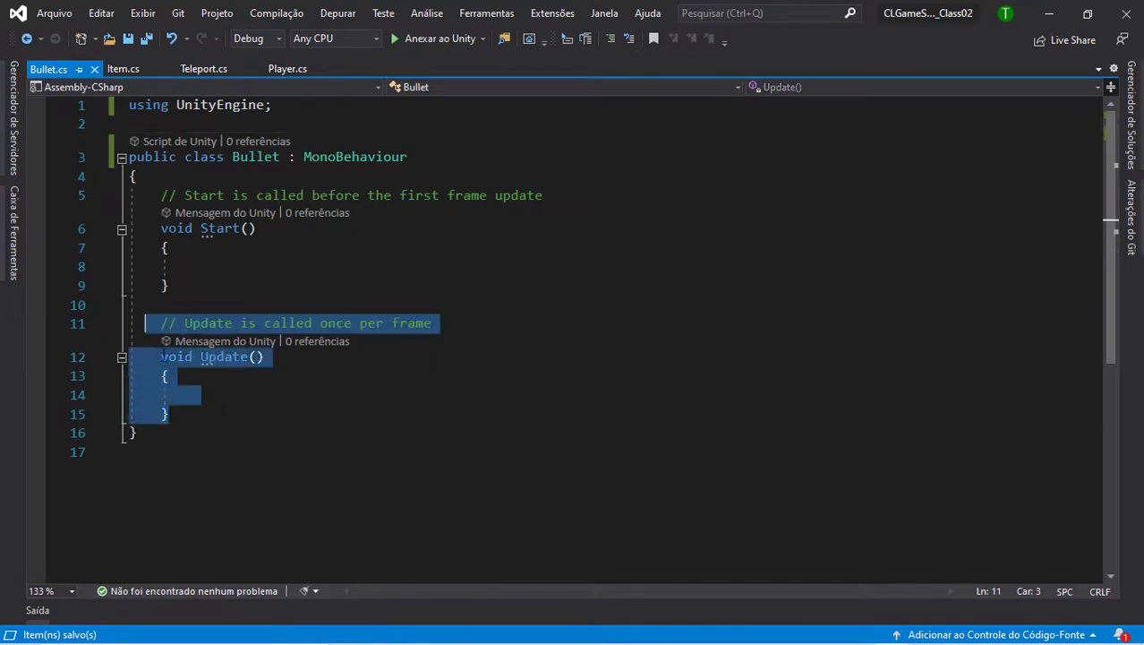
pyautogui.click(222, 395)
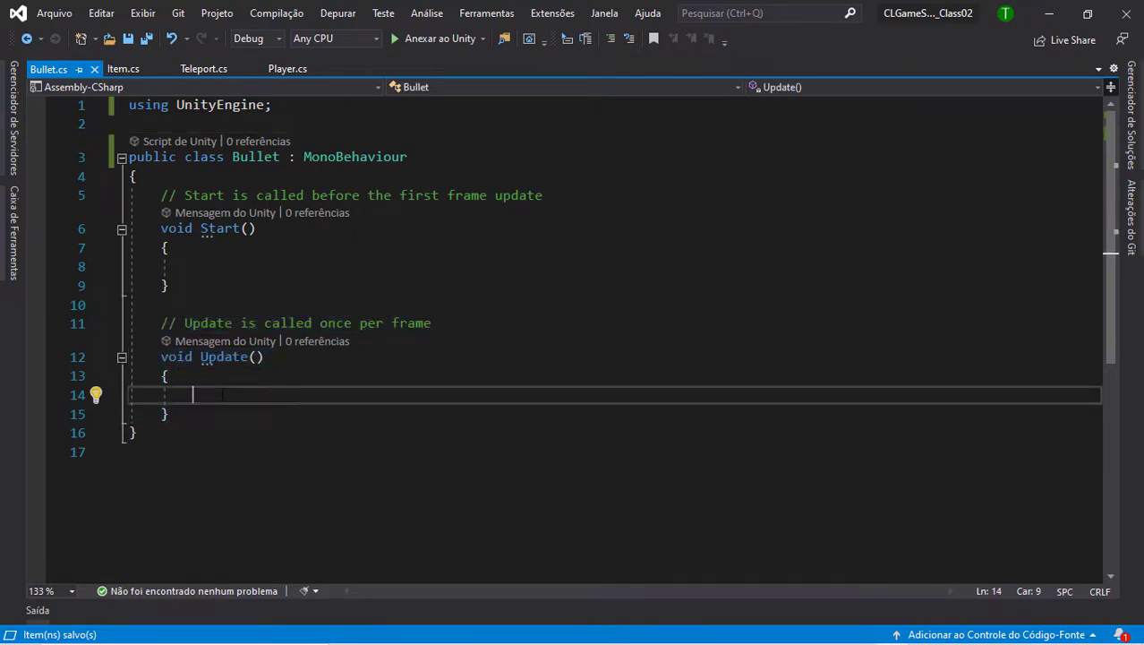
pyautogui.write('tr')
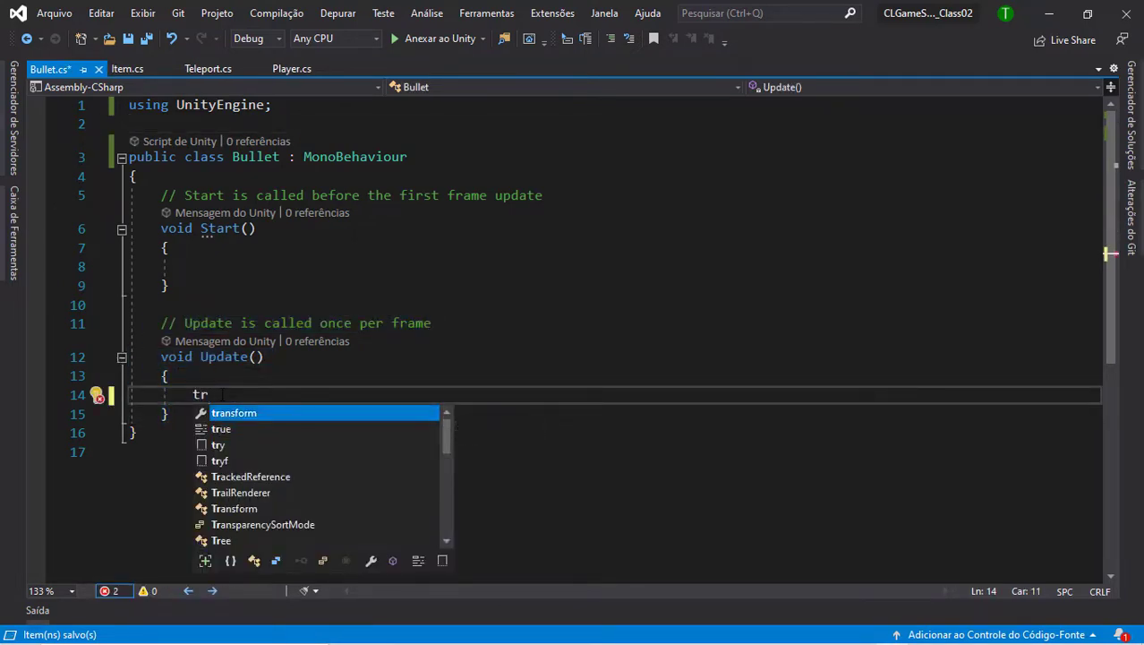
pyautogui.press('Tab')
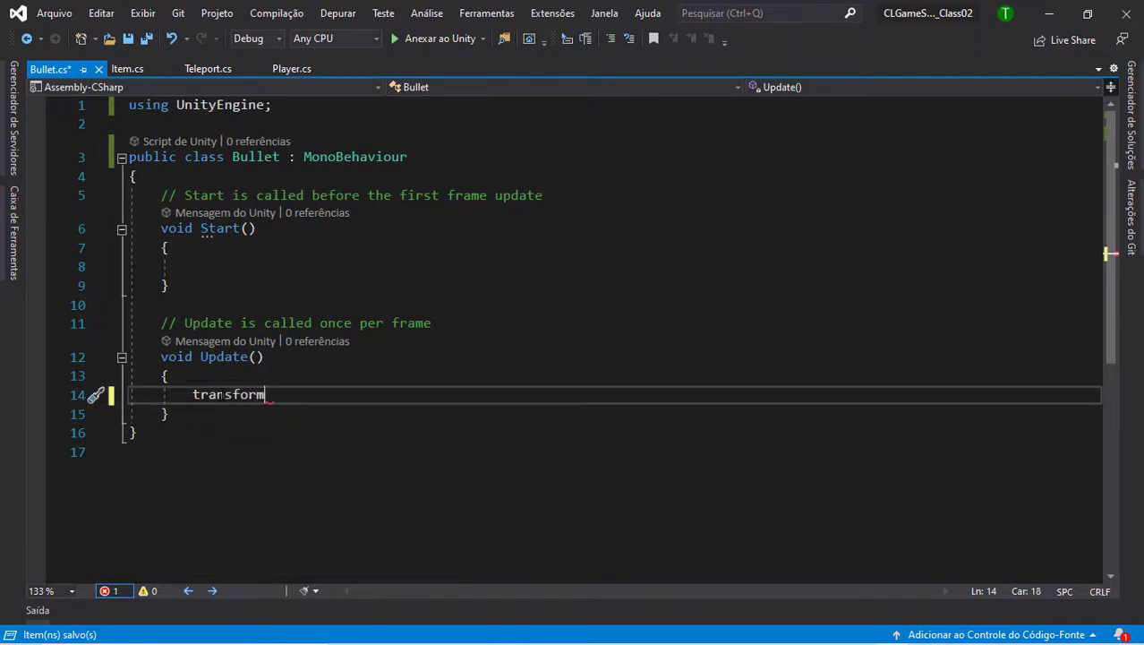
pyautogui.write('.')
pyautogui.press('Tab')
pyautogui.write('.')
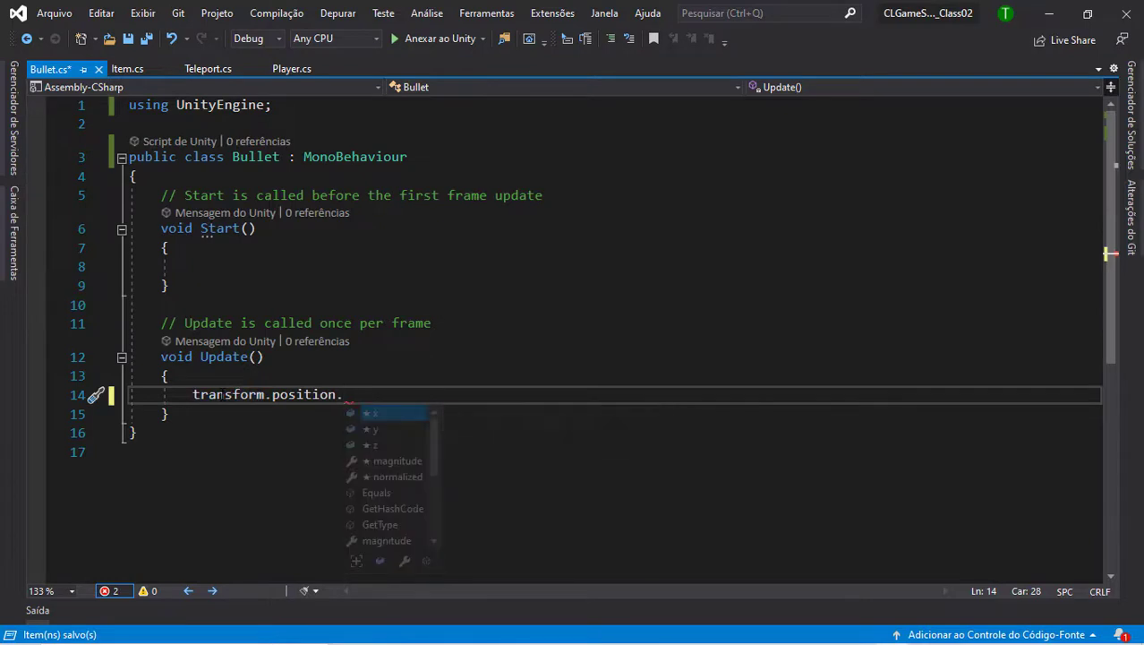
pyautogui.hotkey('ctrl', 'shift', 'Left')
pyautogui.hotkey('ctrl', 'shift', 'Left')
pyautogui.press('BackSpace')
pyautogui.write('tr')
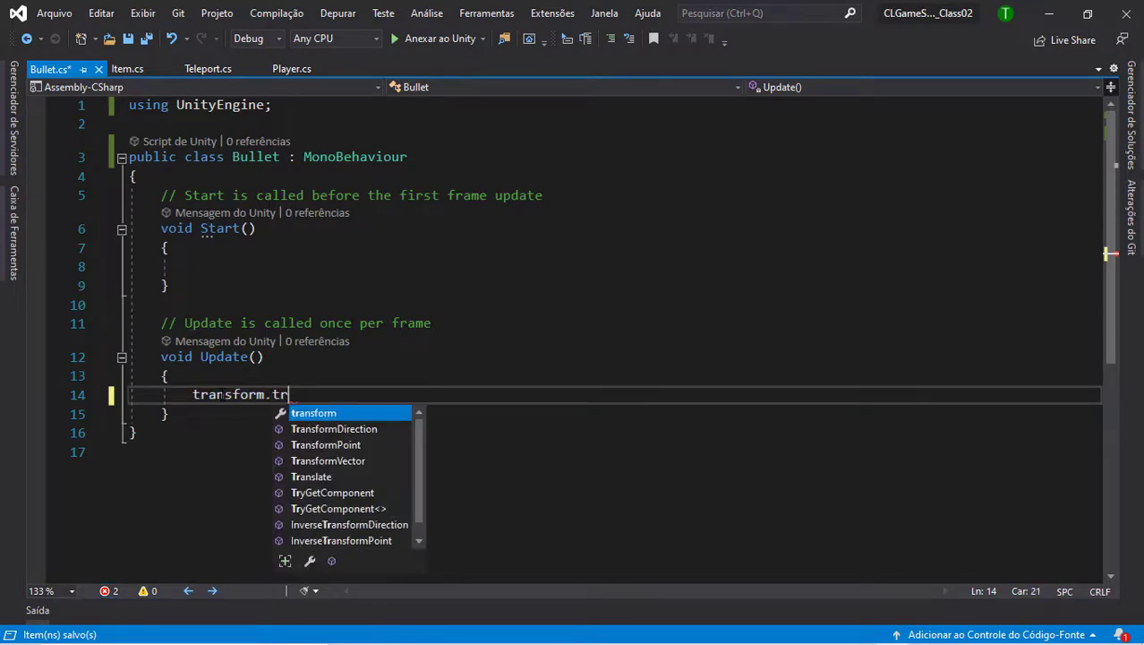
pyautogui.press('Down')
pyautogui.press('Down')
pyautogui.press('Down')
pyautogui.press('Tab')
pyautogui.write('(')
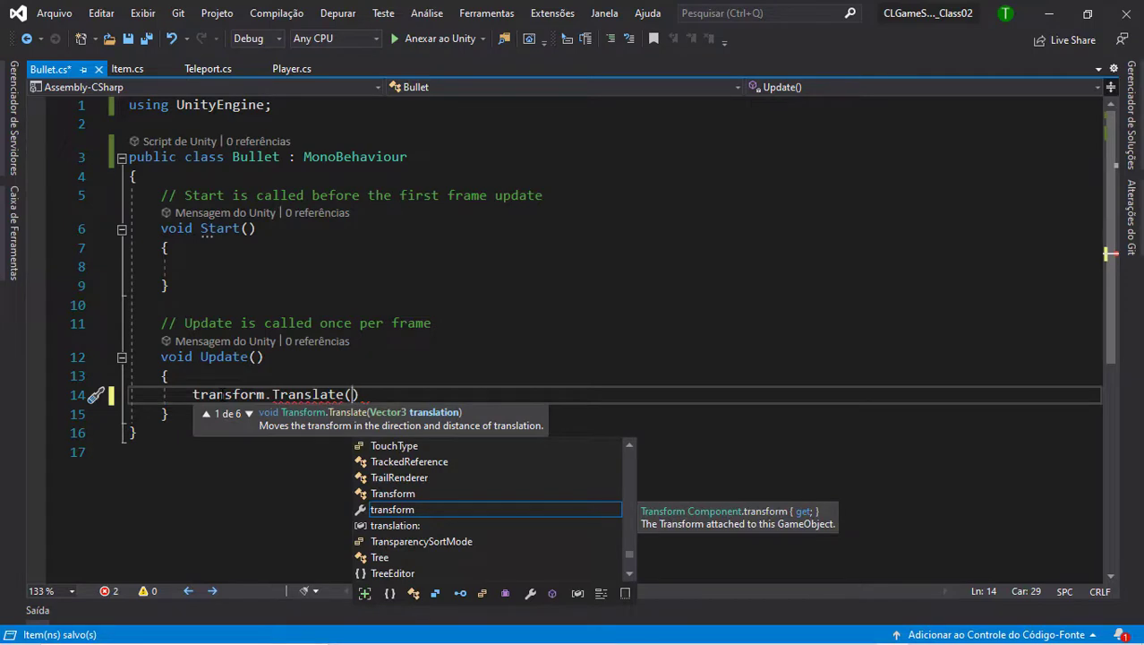
pyautogui.write('vec')
pyautogui.press('Tab')
pyautogui.write('.')
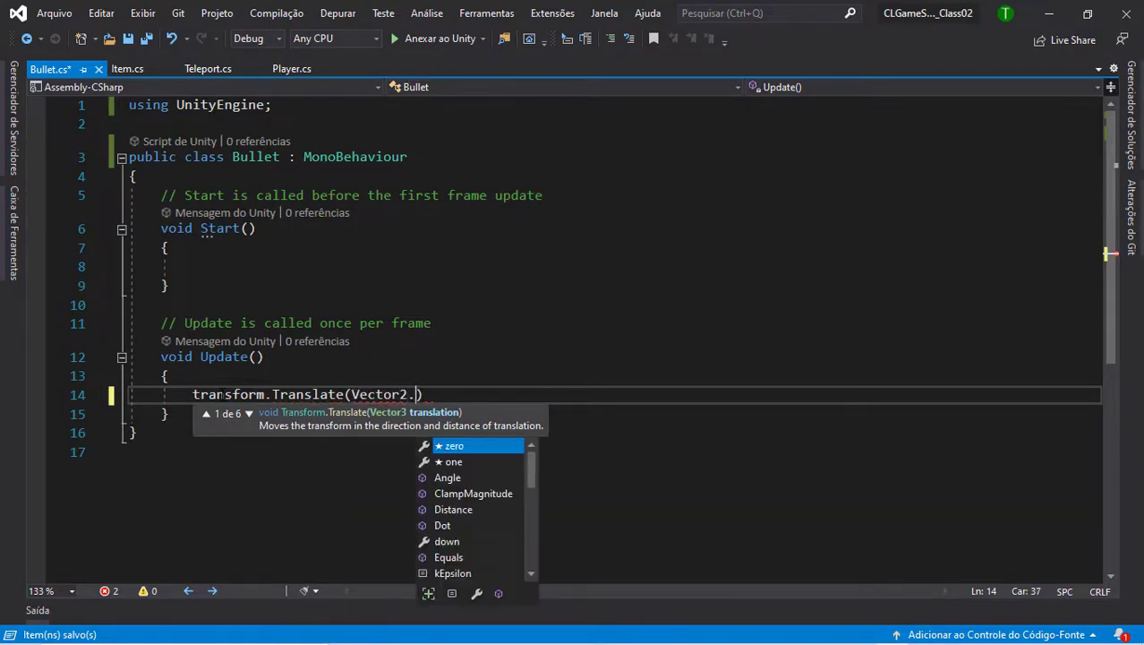
pyautogui.write('left * ')
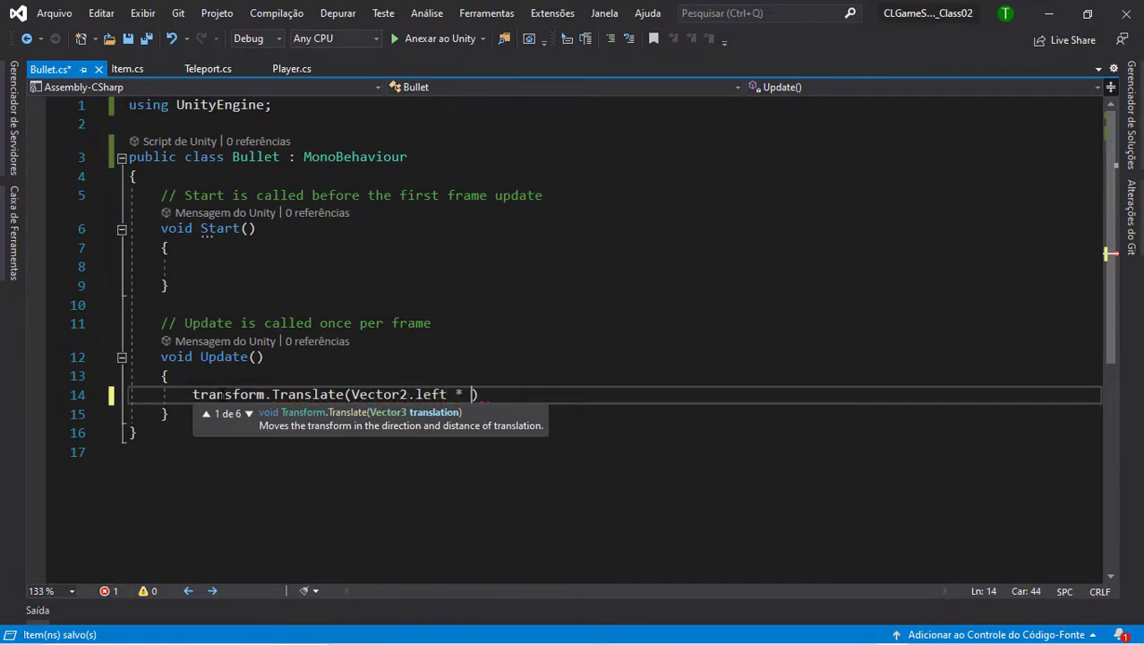
pyautogui.write('speed')
pyautogui.press('Escape')
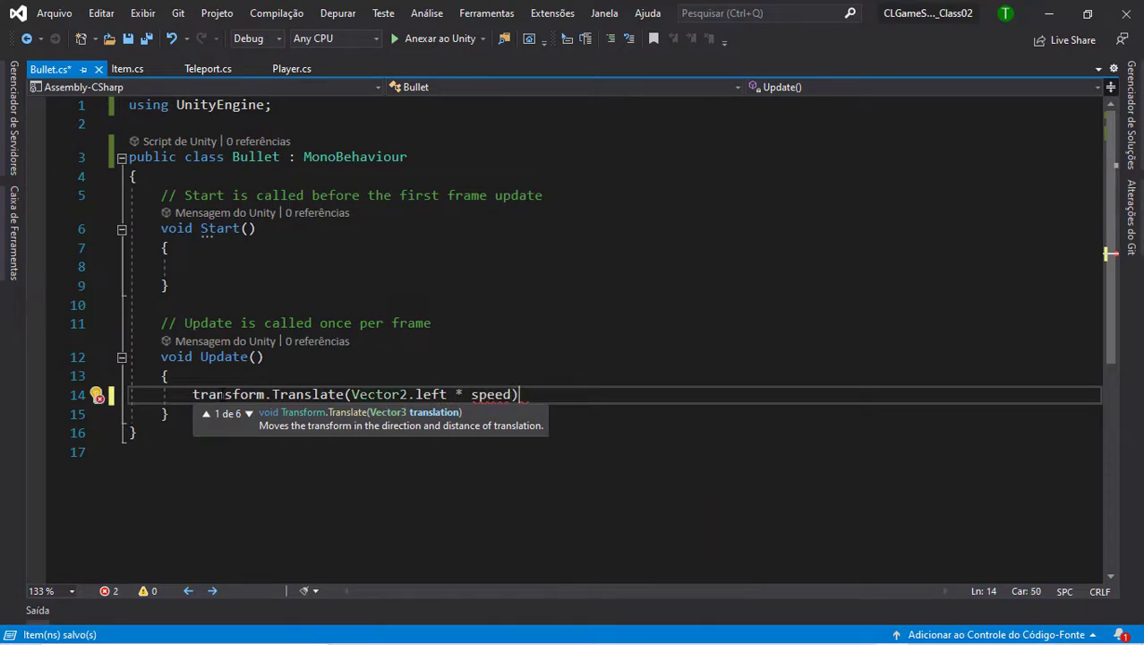
# Declare a public float speed field at the top of the Bullet class.
pyautogui.press('Up')
pyautogui.press('Up')
pyautogui.press('Up')
pyautogui.press('Up')
pyautogui.press('Down')
pyautogui.press('Return')
pyautogui.press('Return')
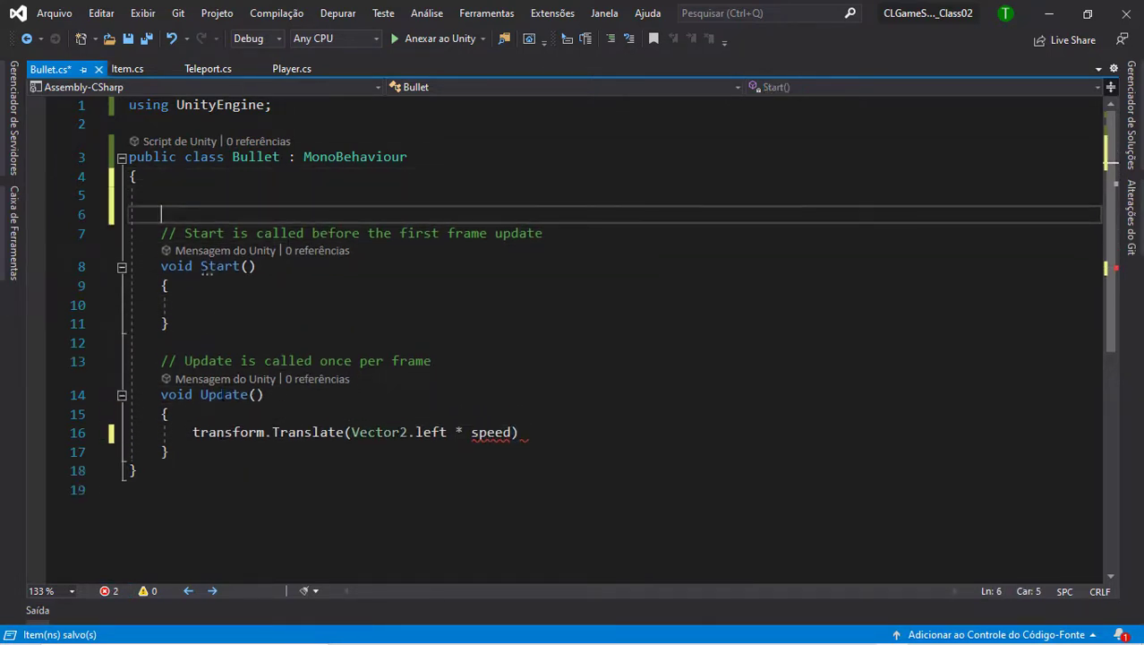
pyautogui.press('Up')
pyautogui.press('Return')
pyautogui.write('flaot')
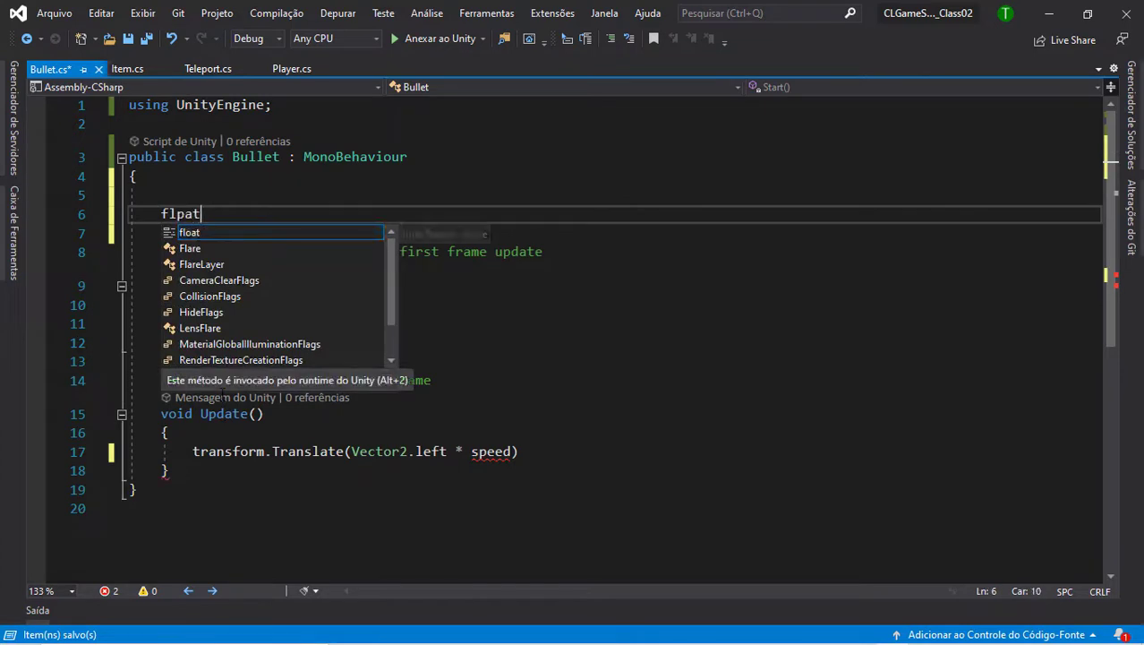
pyautogui.press('BackSpace')
pyautogui.press('BackSpace')
pyautogui.press('BackSpace')
pyautogui.write('oat speed')
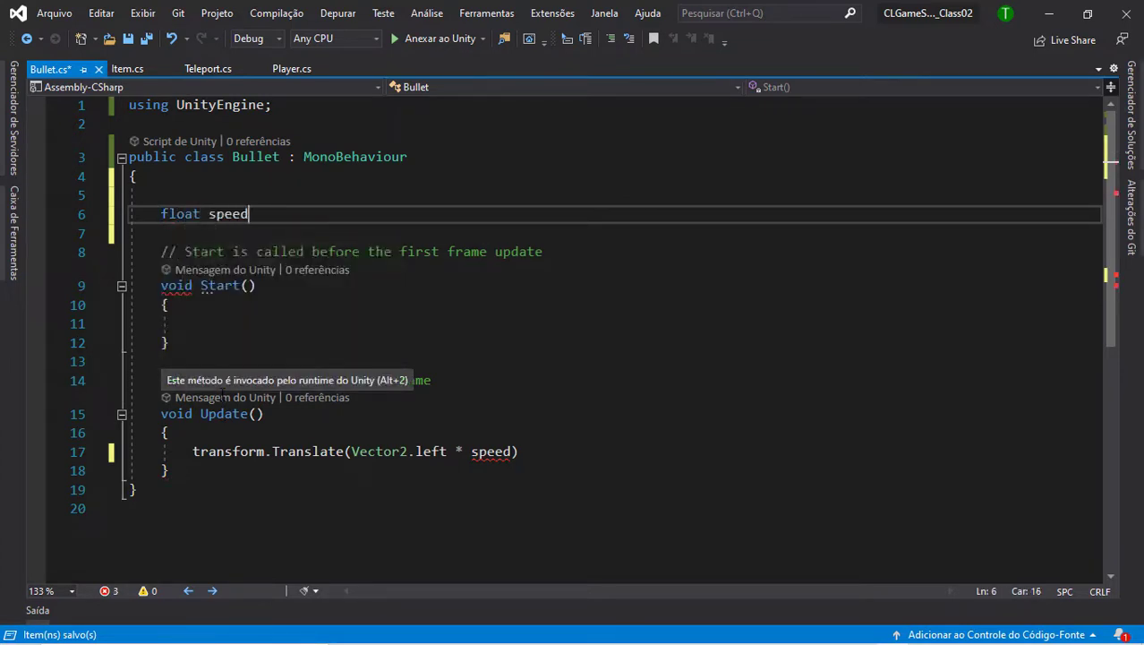
pyautogui.press('Home')
pyautogui.write('publi')
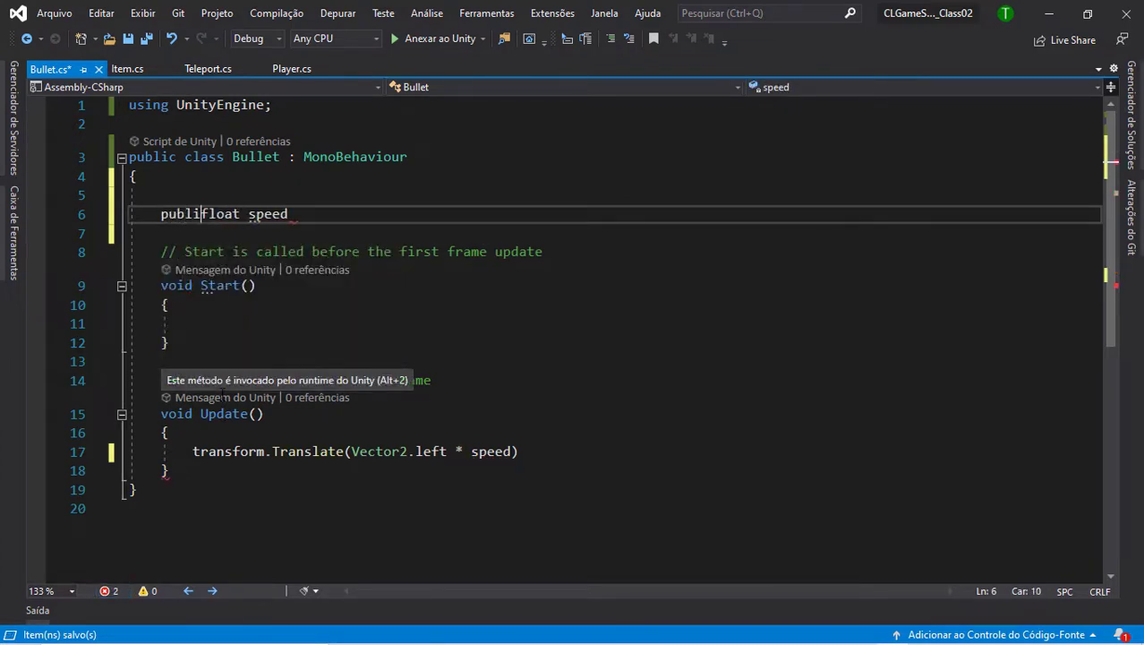
pyautogui.write('c')
pyautogui.hotkey('ctrl', 'Right')
pyautogui.press('End')
pyautogui.write(';')
pyautogui.press('Down')
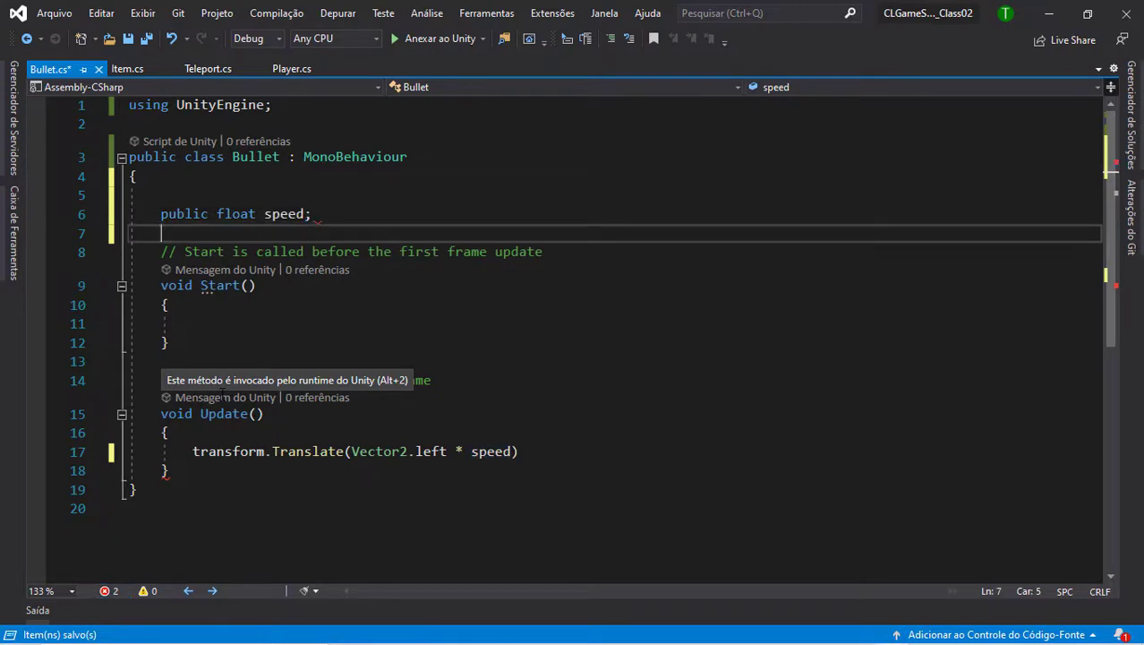
# Finish the Translate call with * Time.deltaTime); and save Bullet.cs.
pyautogui.press('Down')
pyautogui.press('Down')
pyautogui.press('Down')
pyautogui.press('Down')
pyautogui.press('Down')
pyautogui.press('Down')
pyautogui.press('Up')
pyautogui.press('Up')
pyautogui.press('End')
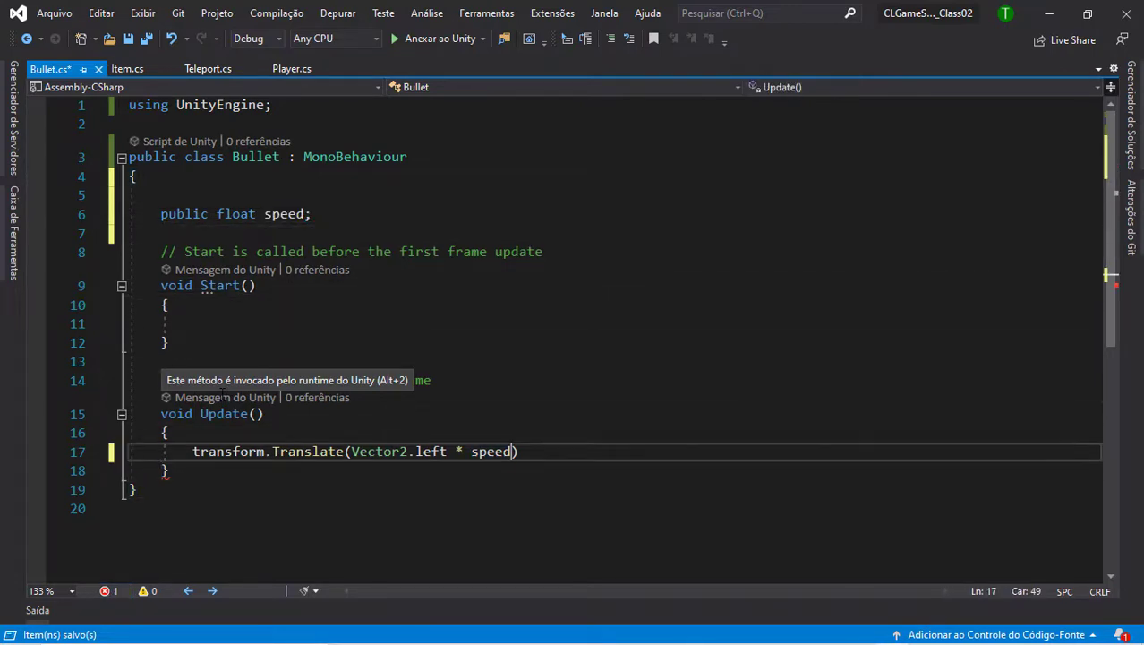
pyautogui.write('* Time')
pyautogui.press('Escape')
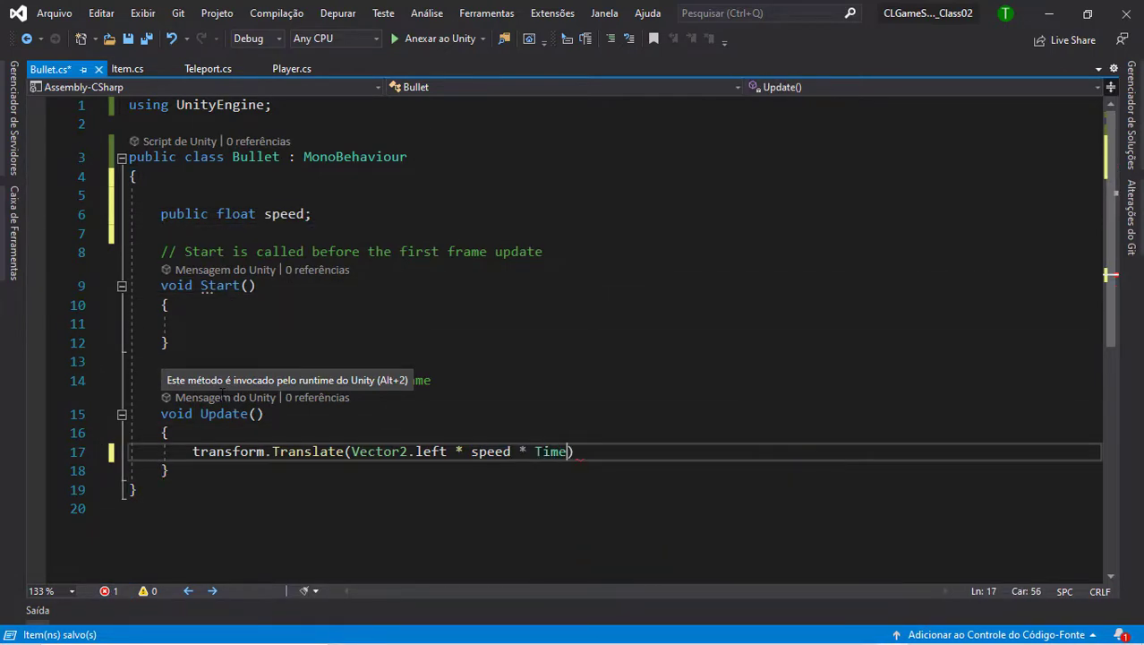
pyautogui.write('.d')
pyautogui.press('Tab')
pyautogui.press('End')
pyautogui.write(';')
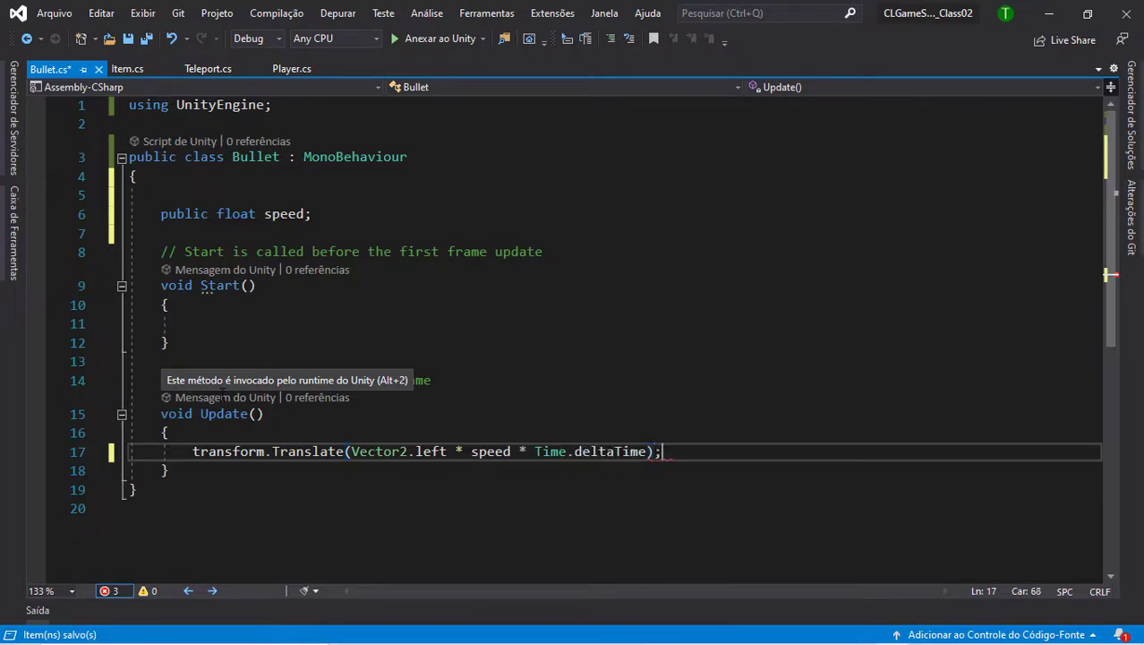
pyautogui.click(396, 343)
pyautogui.hotkey('ctrl', 's')
# Remove the blank line above the speed field and add space below it.
pyautogui.click(512, 381)
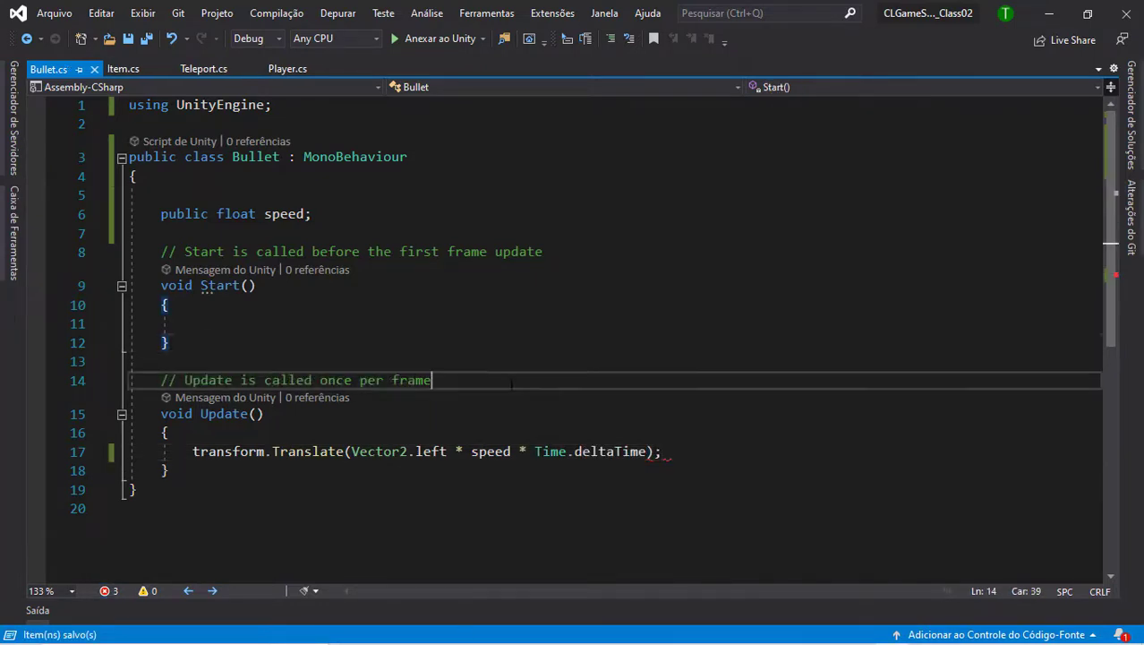
pyautogui.moveTo(512, 383); pyautogui.dragTo(170, 305)
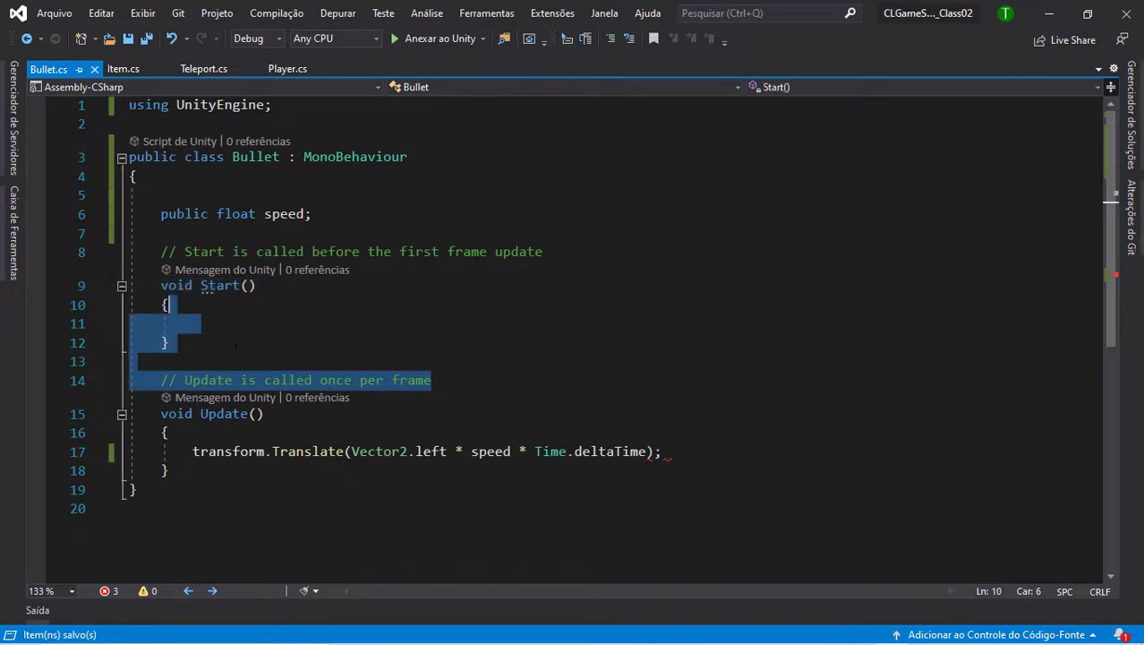
pyautogui.click(229, 326)
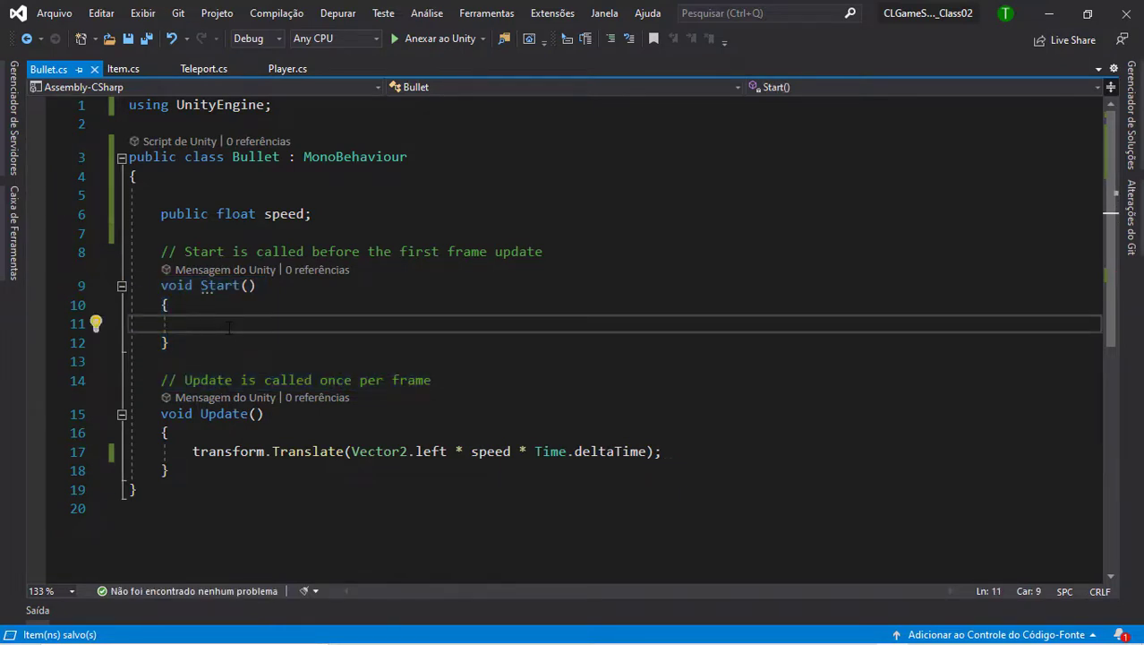
pyautogui.press('Up')
pyautogui.press('Up')
pyautogui.press('Up')
pyautogui.press('Up')
pyautogui.press('Up')
pyautogui.press('Down')
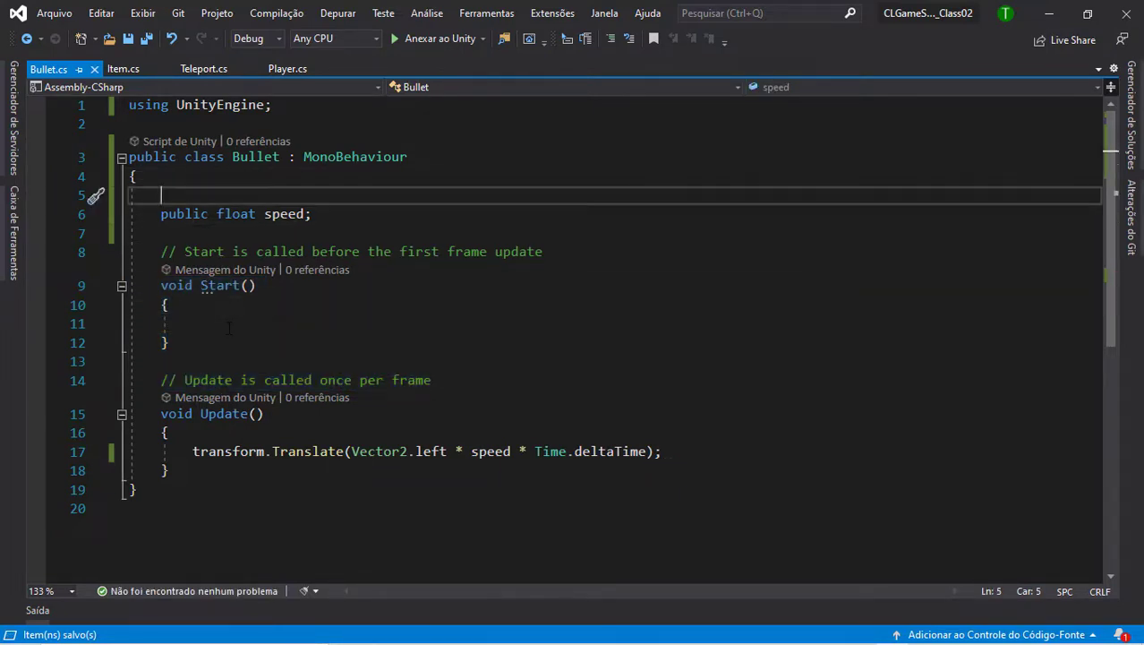
pyautogui.press('Delete')
pyautogui.press('Down')
pyautogui.press('Down')
pyautogui.press('Down')
pyautogui.press('Down')
pyautogui.press('Down')
pyautogui.press('Down')
pyautogui.press('Up')
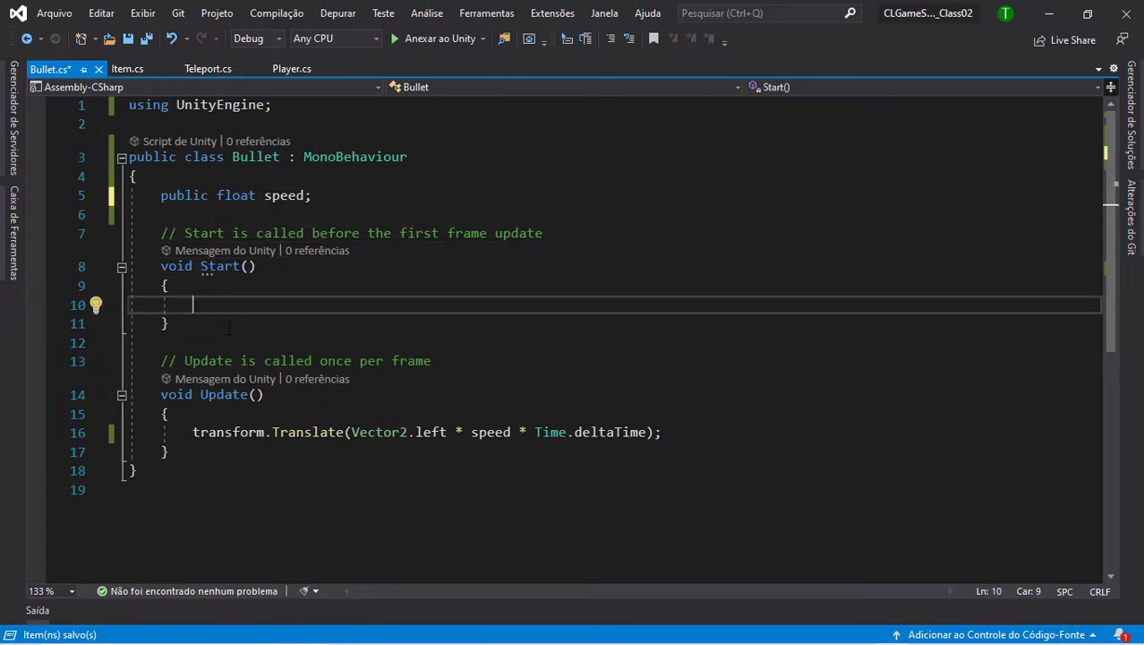
pyautogui.press('Up')
pyautogui.press('Up')
pyautogui.press('Up')
pyautogui.press('Up')
pyautogui.press('Return')
pyautogui.press('Return')
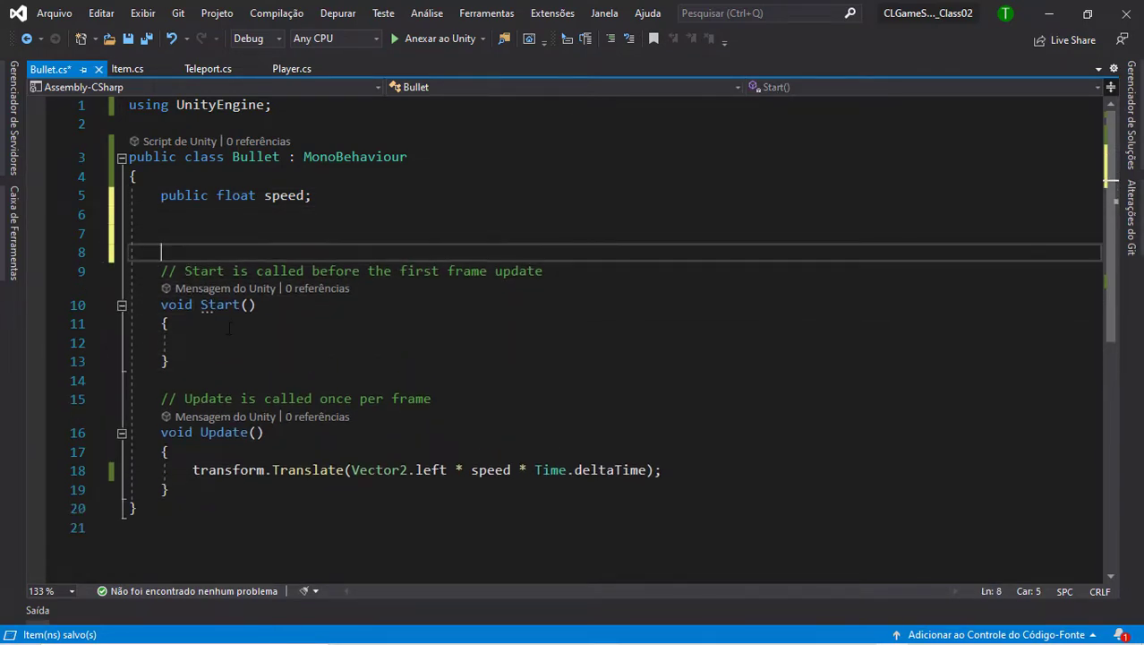
pyautogui.press('Up')
# Begin a const float lifeTime = declaration above the speed field.
pyautogui.press('Up')
pyautogui.write('pu')
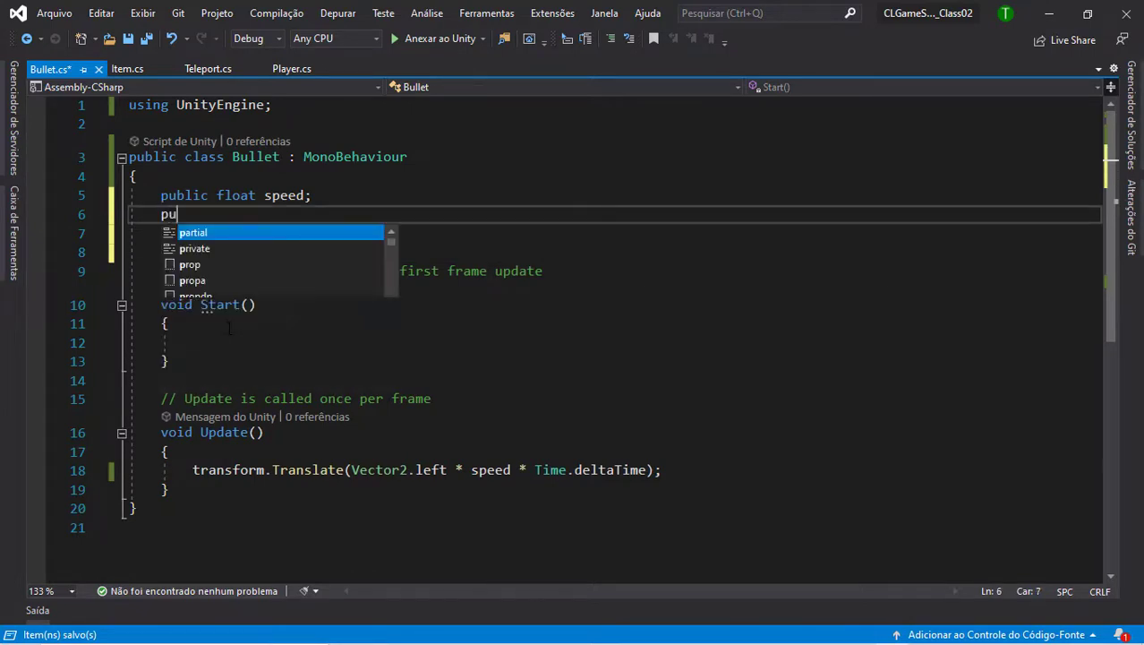
pyautogui.write('blic')
pyautogui.hotkey('ctrl', 'z')
pyautogui.press('Up')
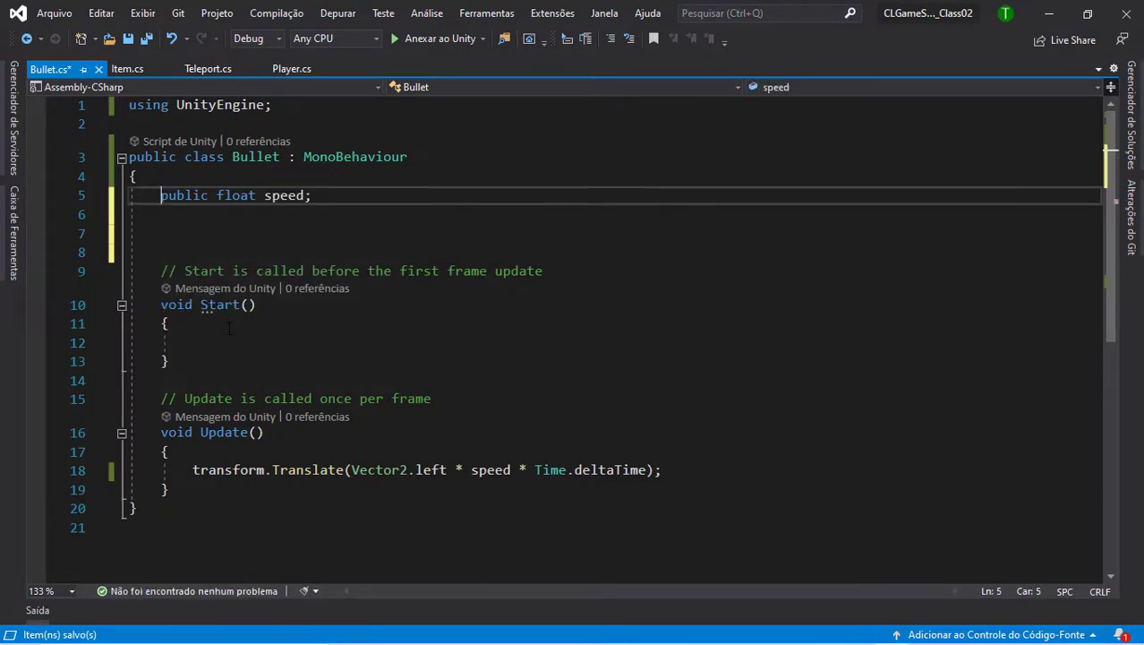
pyautogui.press('Return')
pyautogui.press('Up')
pyautogui.press('Return')
pyautogui.press('Up')
pyautogui.write('const')
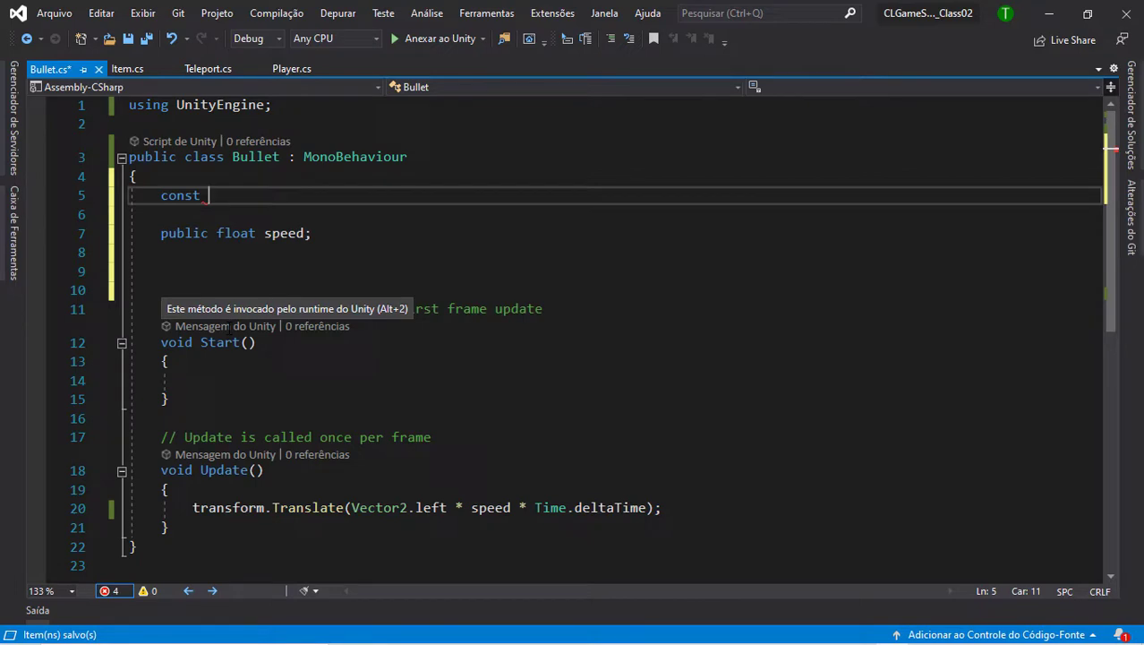
pyautogui.write('fl')
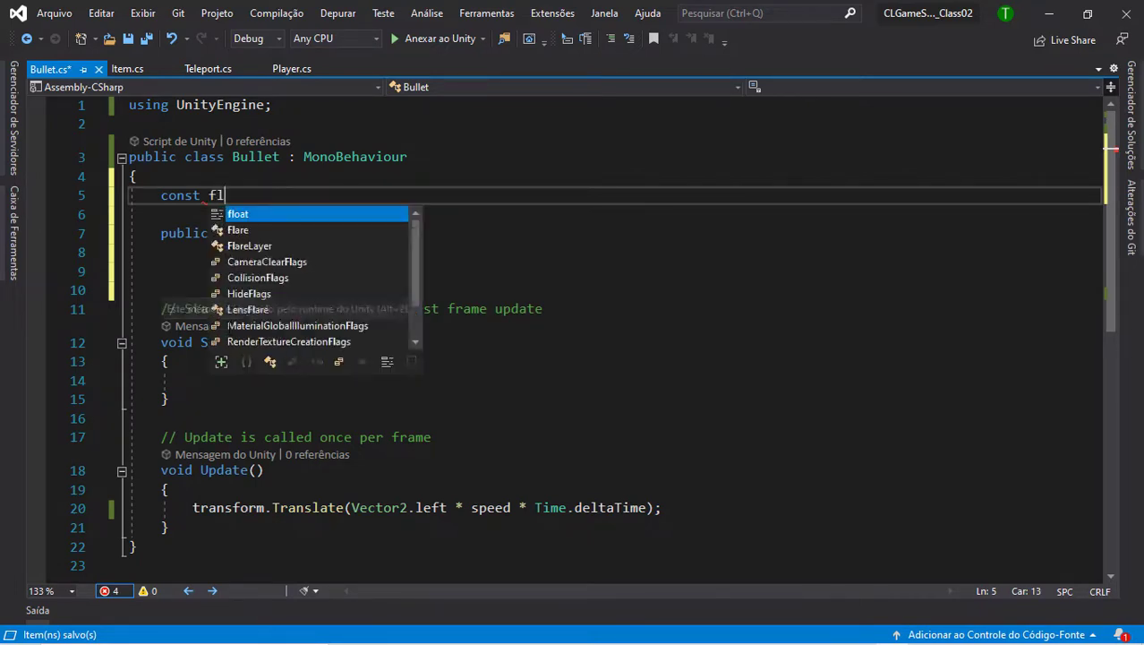
pyautogui.write('oat ')
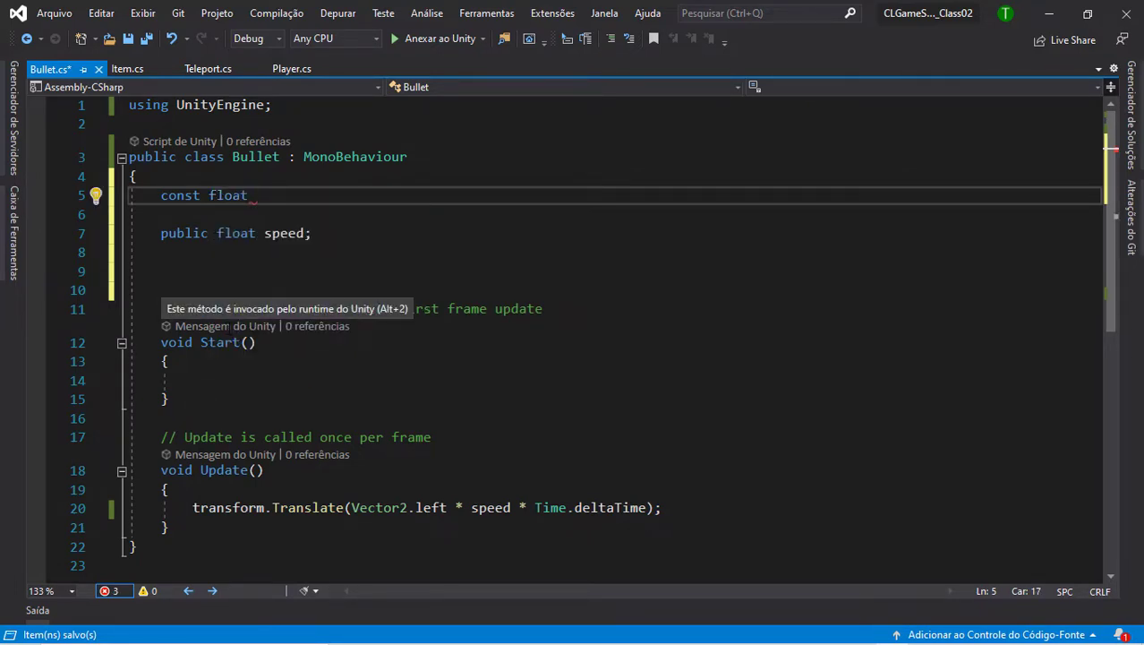
pyautogui.write('lifeTime ')
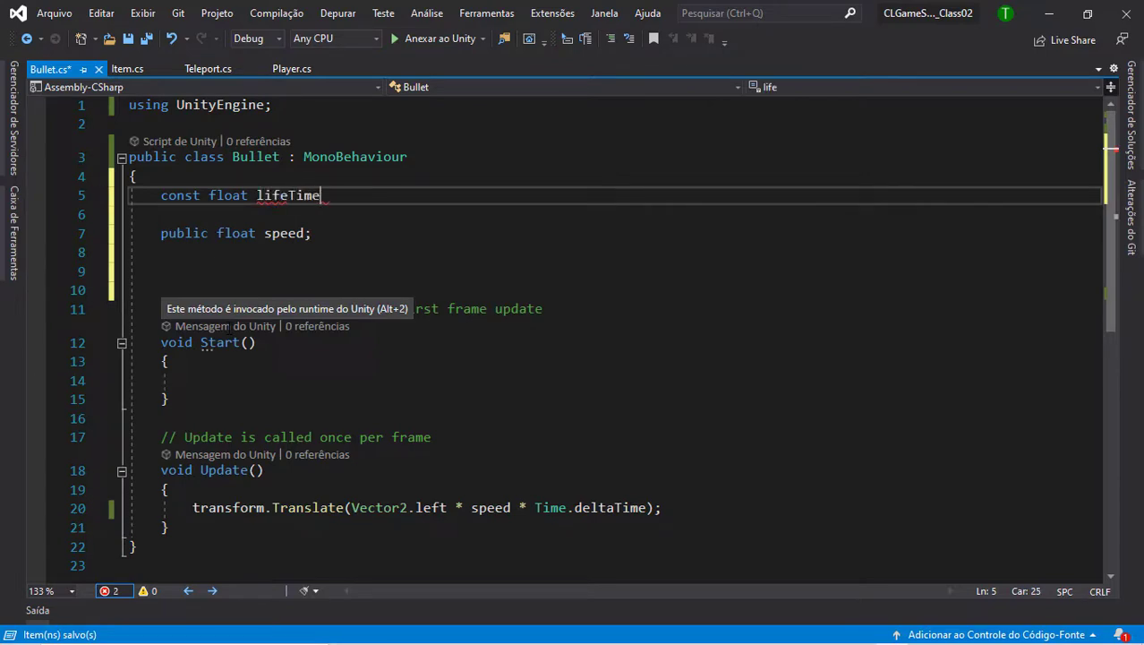
pyautogui.write('=')
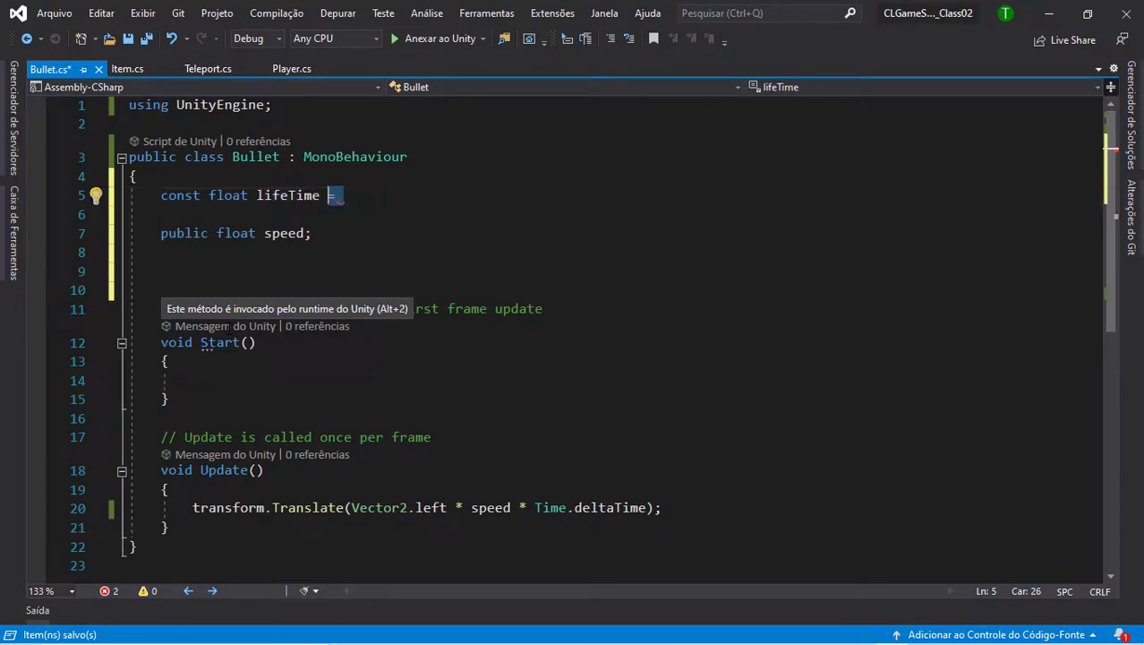
pyautogui.press('Down')
pyautogui.press('Down')
pyautogui.press('Down')
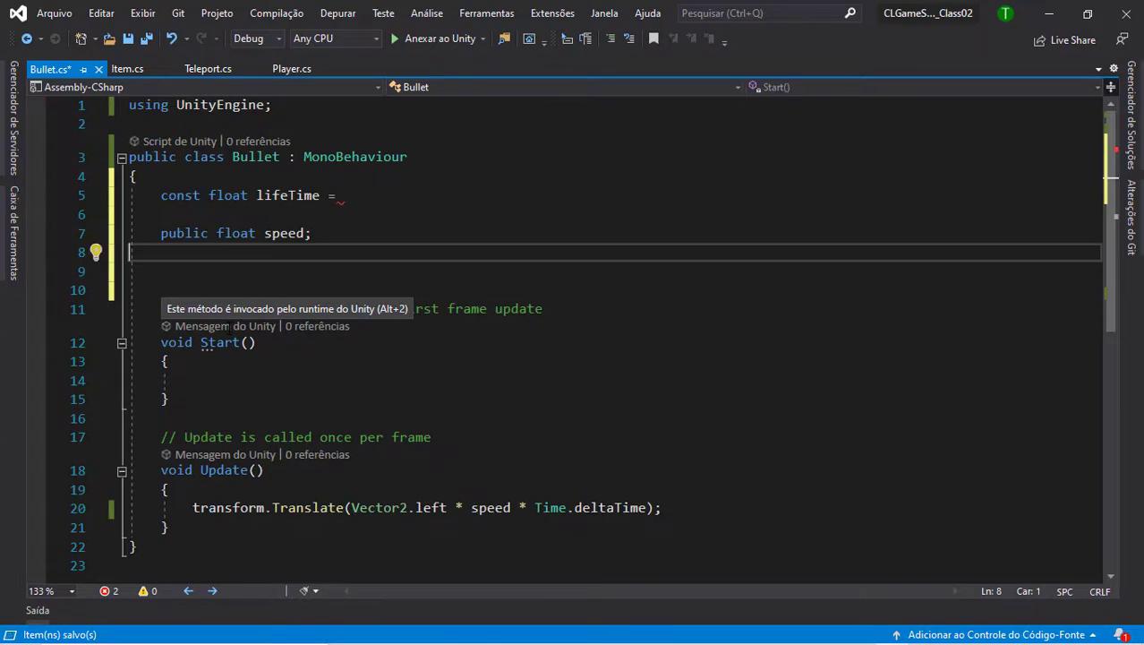
pyautogui.press('Up')
pyautogui.press('Down')
pyautogui.press('Down')
pyautogui.press('Down')
pyautogui.press('Down')
pyautogui.press('Down')
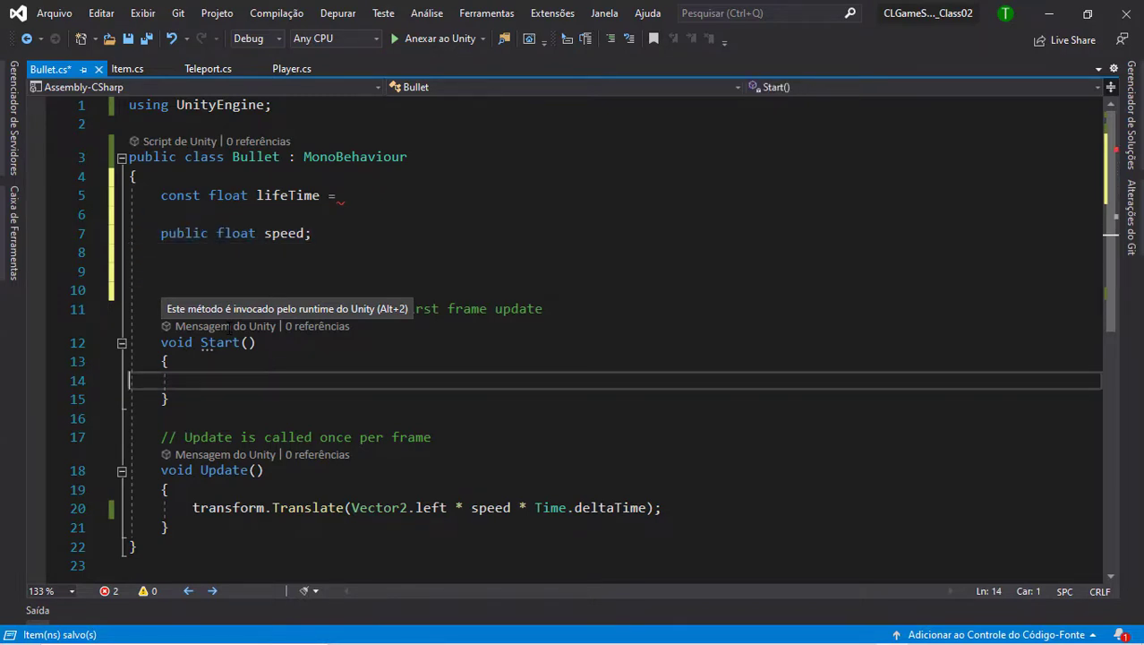
# Type speed = 46; inside Start, then delete it so Start stays empty.
pyautogui.write('spee')
pyautogui.press('Tab')
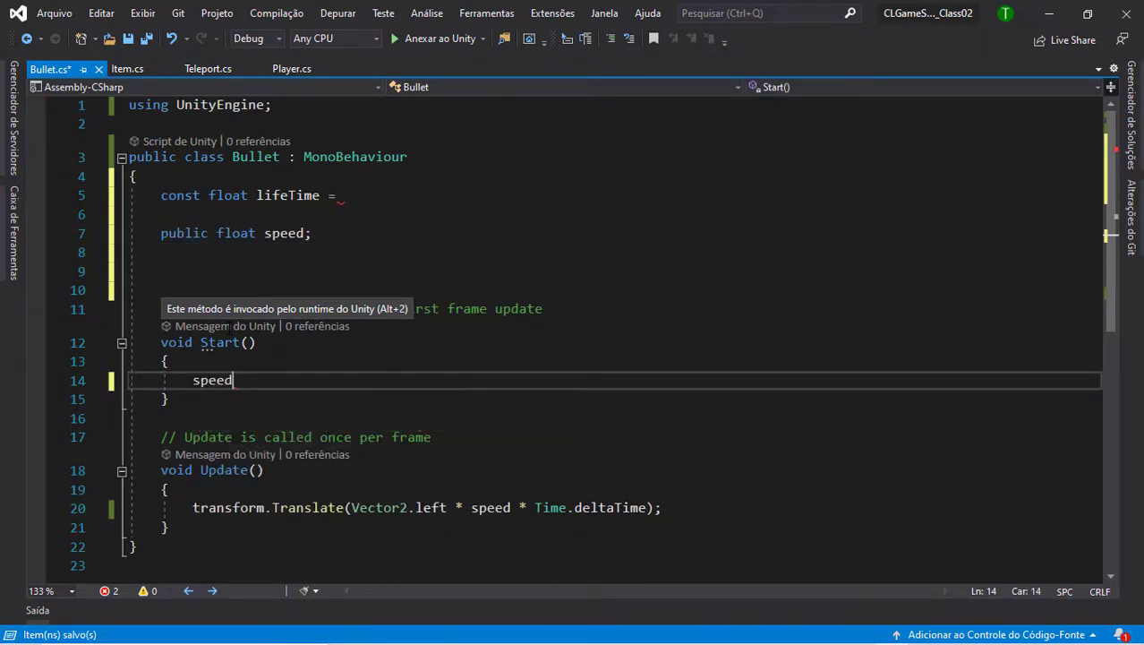
pyautogui.press('Up')
pyautogui.press('Up')
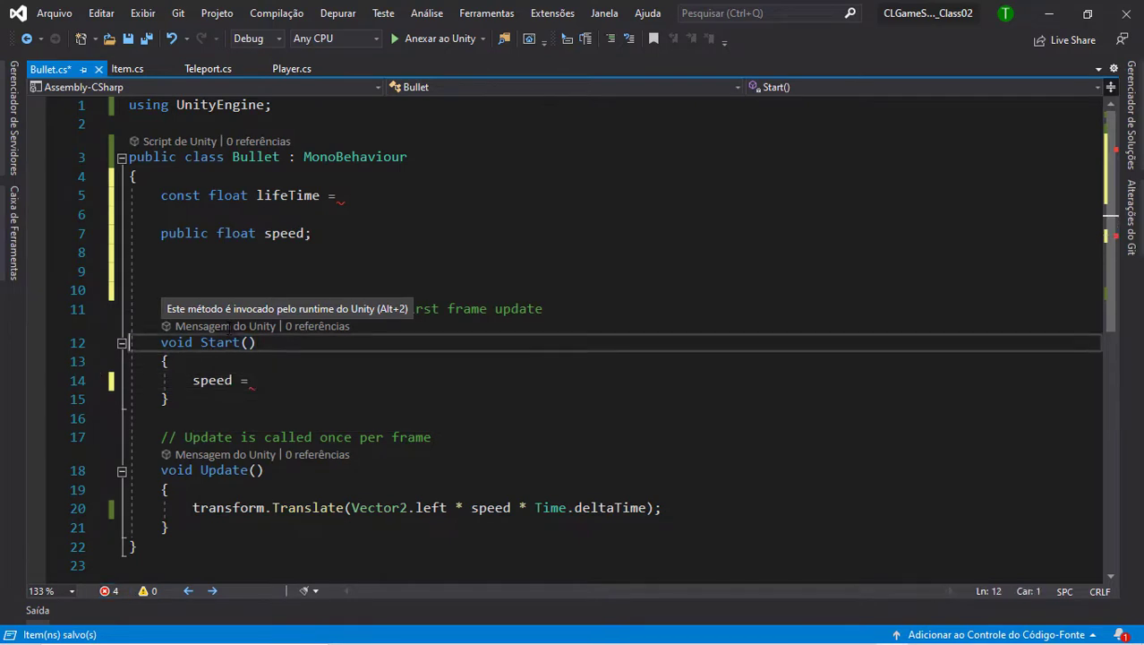
pyautogui.press('Up')
pyautogui.press('Up')
pyautogui.press('Up')
pyautogui.press('Up')
pyautogui.press('Up')
pyautogui.press('Down')
pyautogui.press('Down')
pyautogui.press('Down')
pyautogui.press('Down')
pyautogui.press('Down')
pyautogui.press('Down')
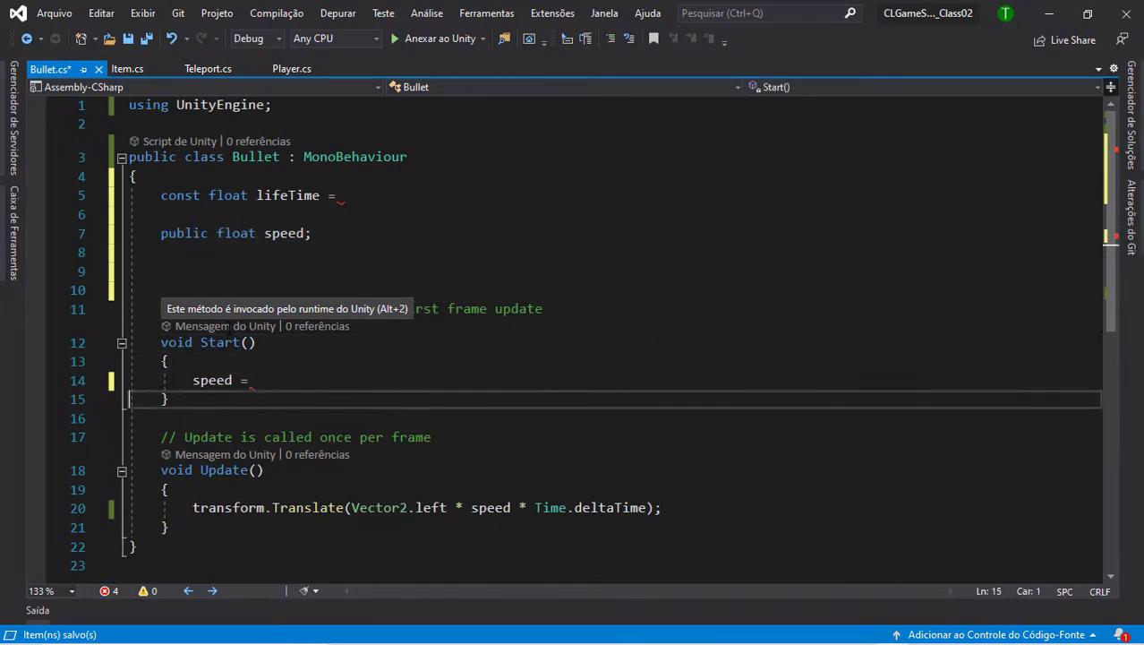
pyautogui.press('Up')
pyautogui.press('Right')
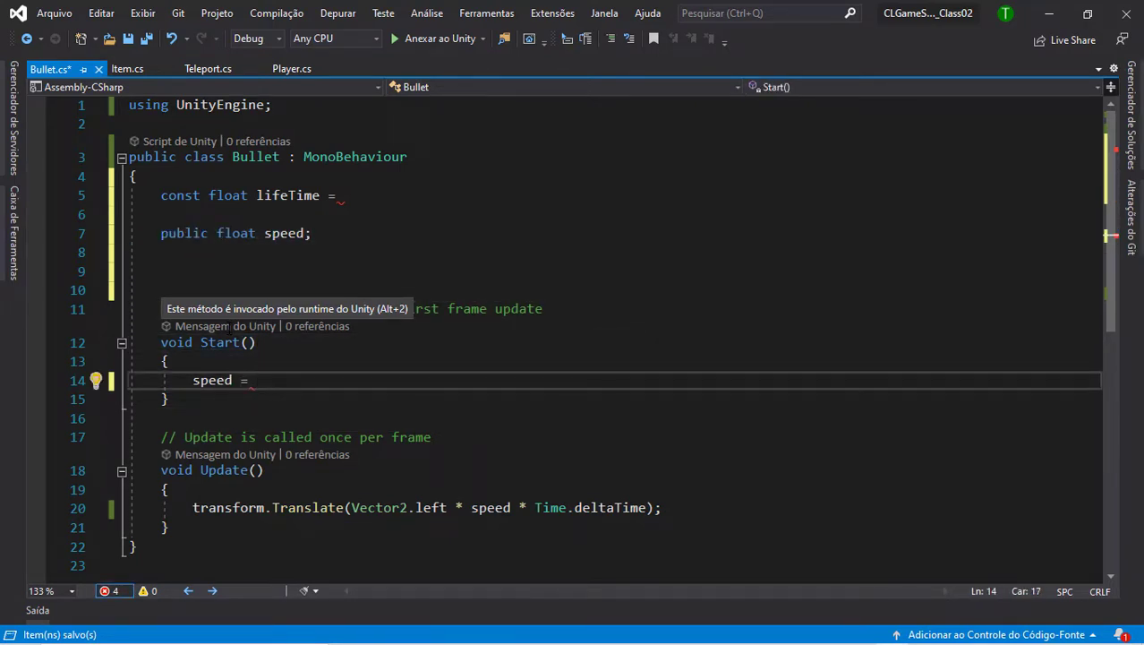
pyautogui.write('45')
pyautogui.press('BackSpace')
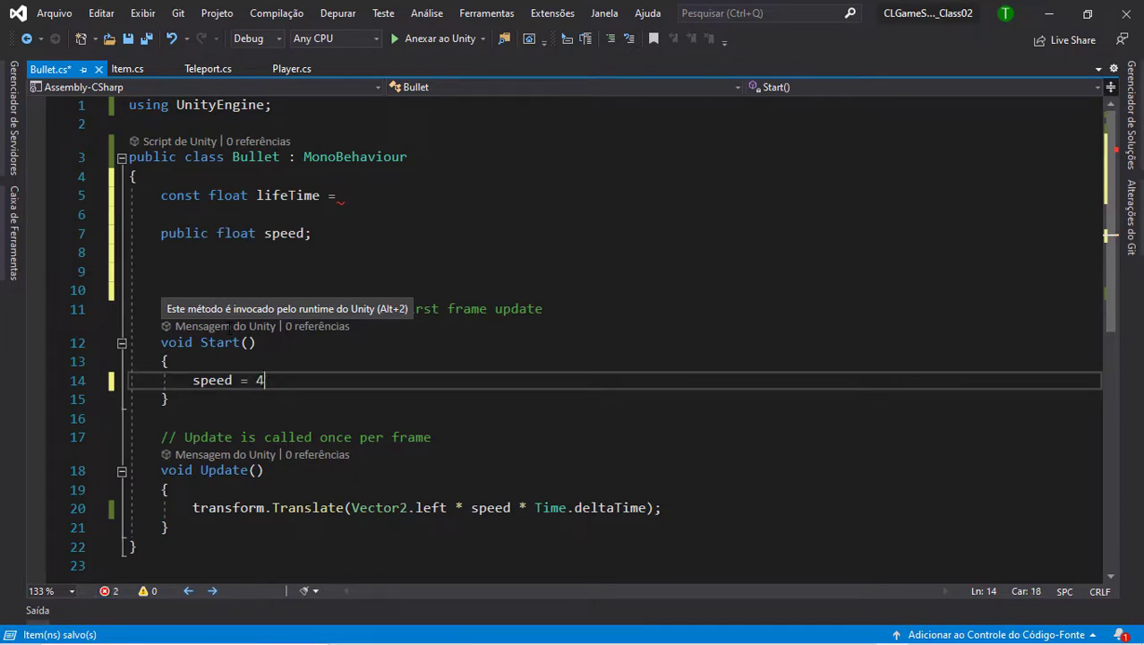
pyautogui.write('6')
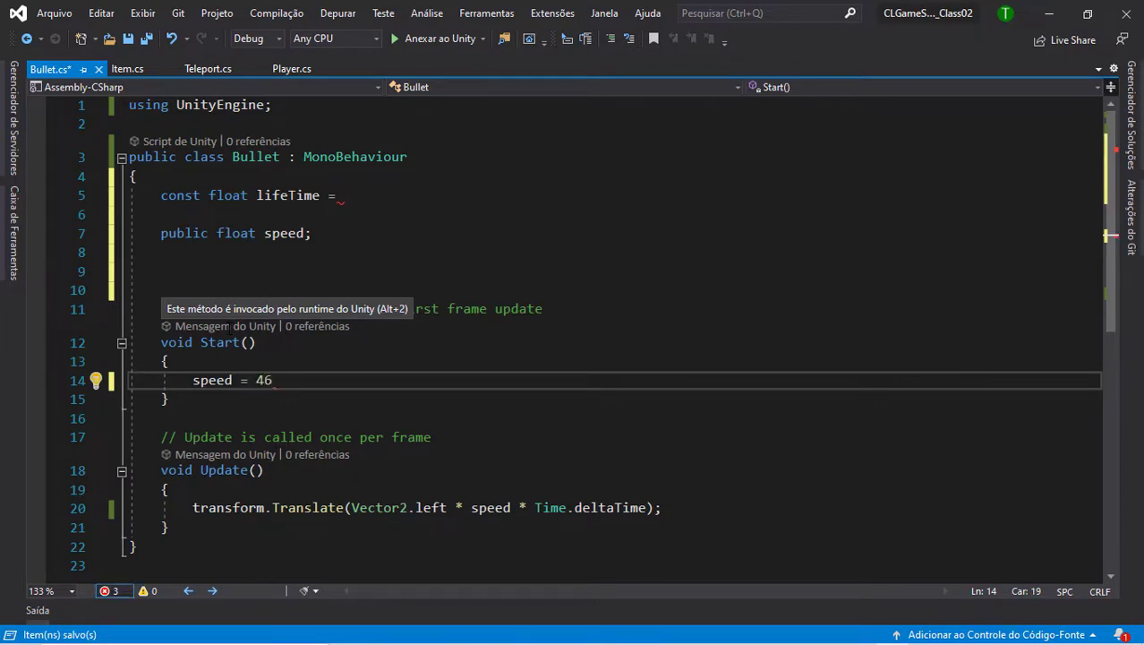
pyautogui.write(';')
pyautogui.hotkey('shift', 'Home')
pyautogui.press('BackSpace')
pyautogui.press('BackSpace')
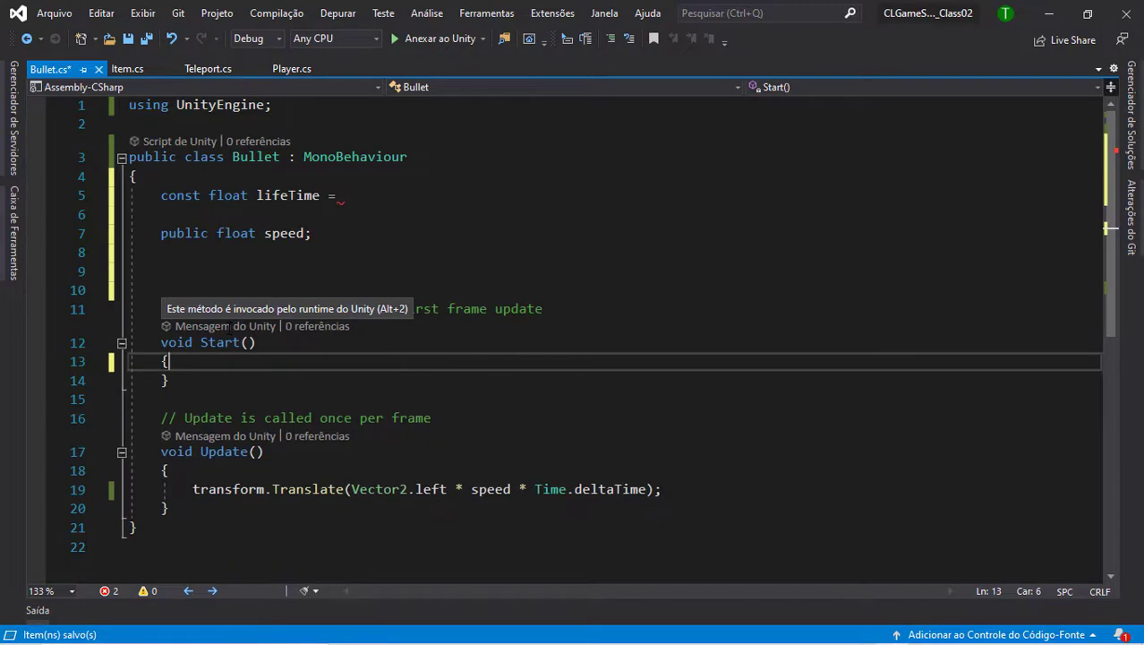
pyautogui.press('Up')
pyautogui.press('Up')
pyautogui.press('Up')
pyautogui.press('Up')
pyautogui.press('Up')
pyautogui.press('End')
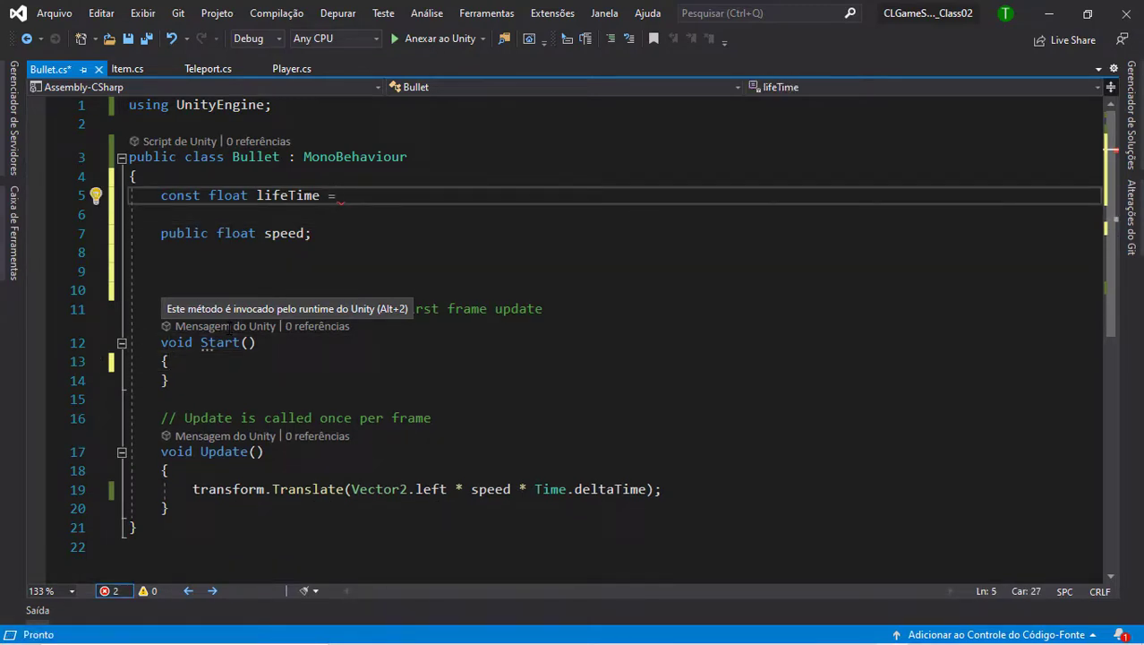
# Set lifeTime to 2, move the speed field directly below it, and save.
pyautogui.click(319, 195)
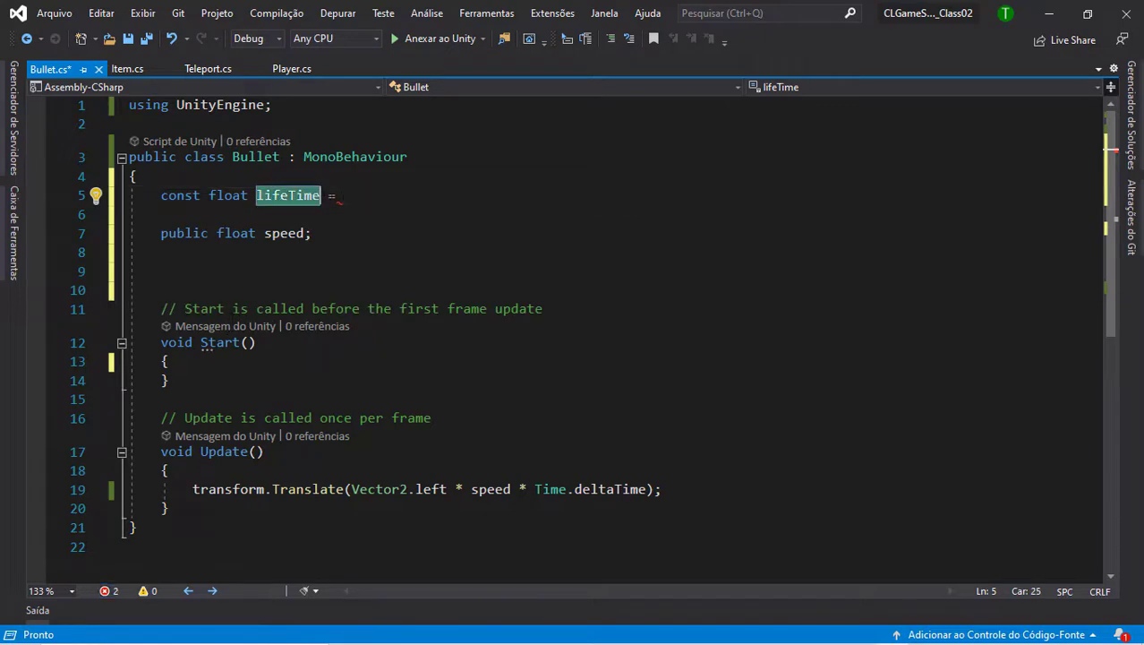
pyautogui.press('End')
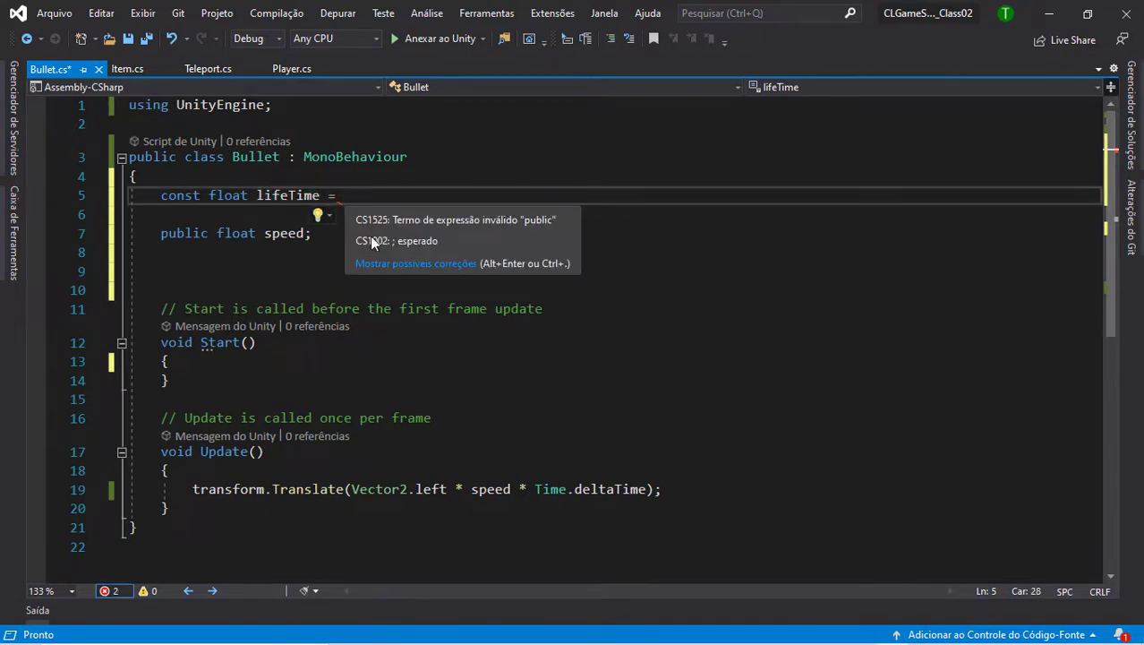
pyautogui.write('2;')
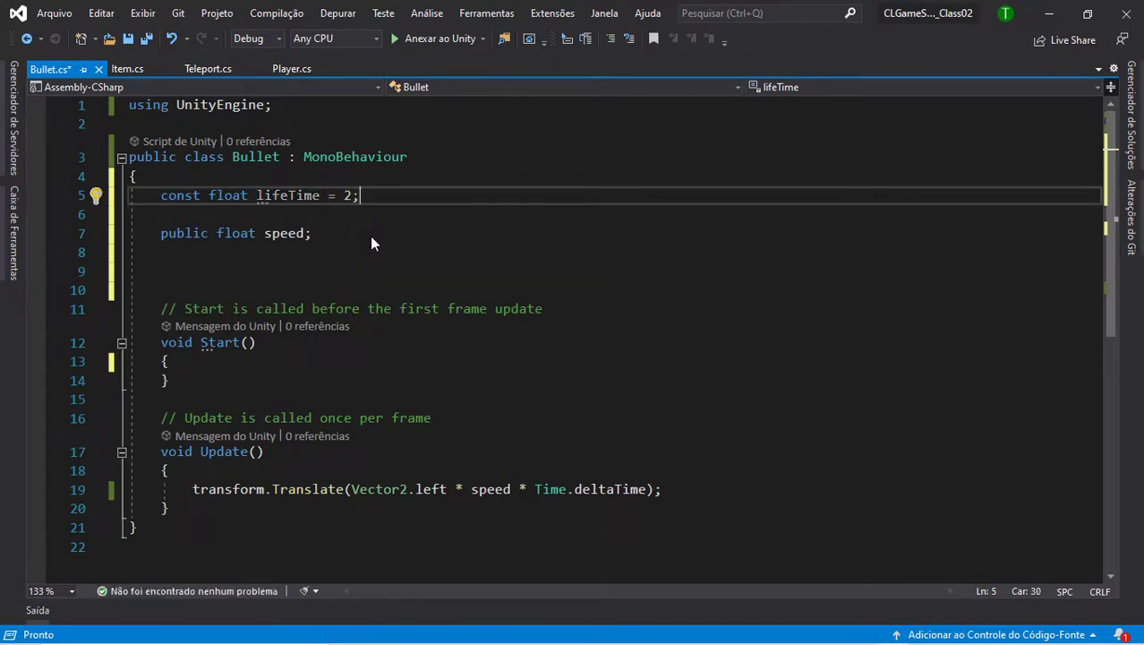
pyautogui.click(280, 233)
pyautogui.hotkey('ctrl', 's')
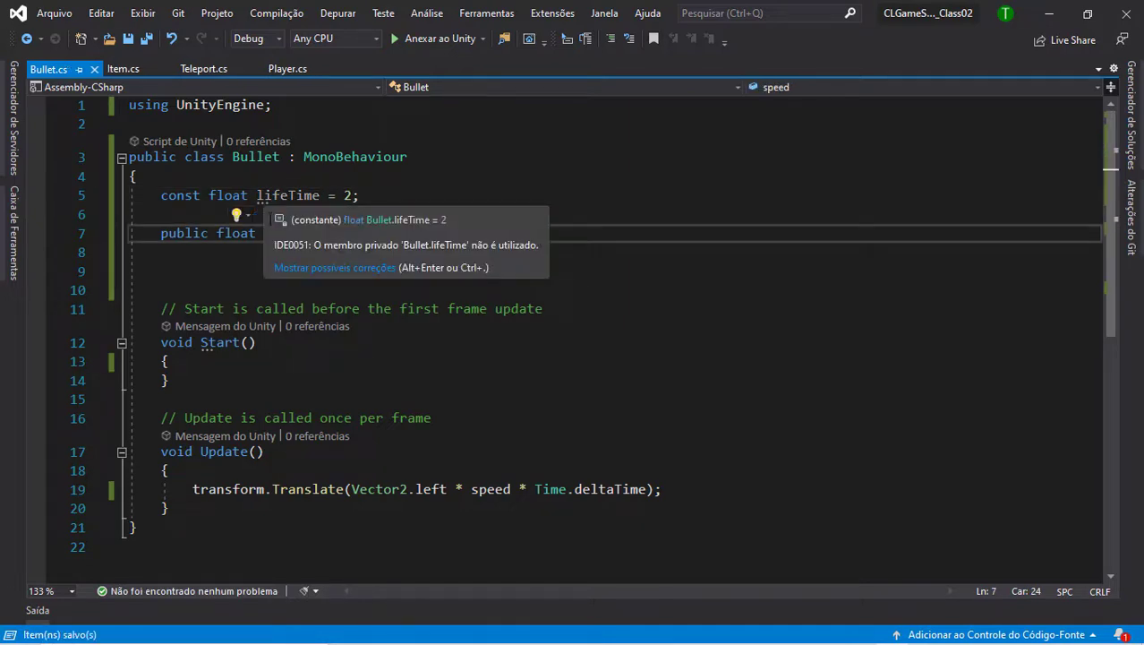
pyautogui.click(394, 198)
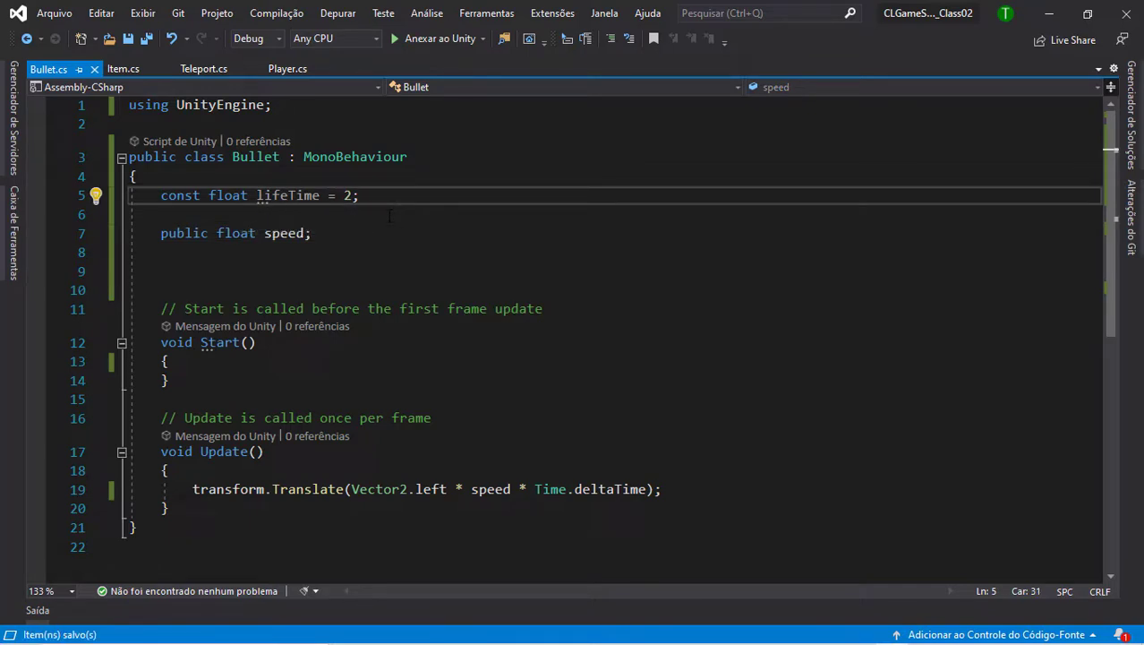
pyautogui.click(326, 219)
pyautogui.press('BackSpace')
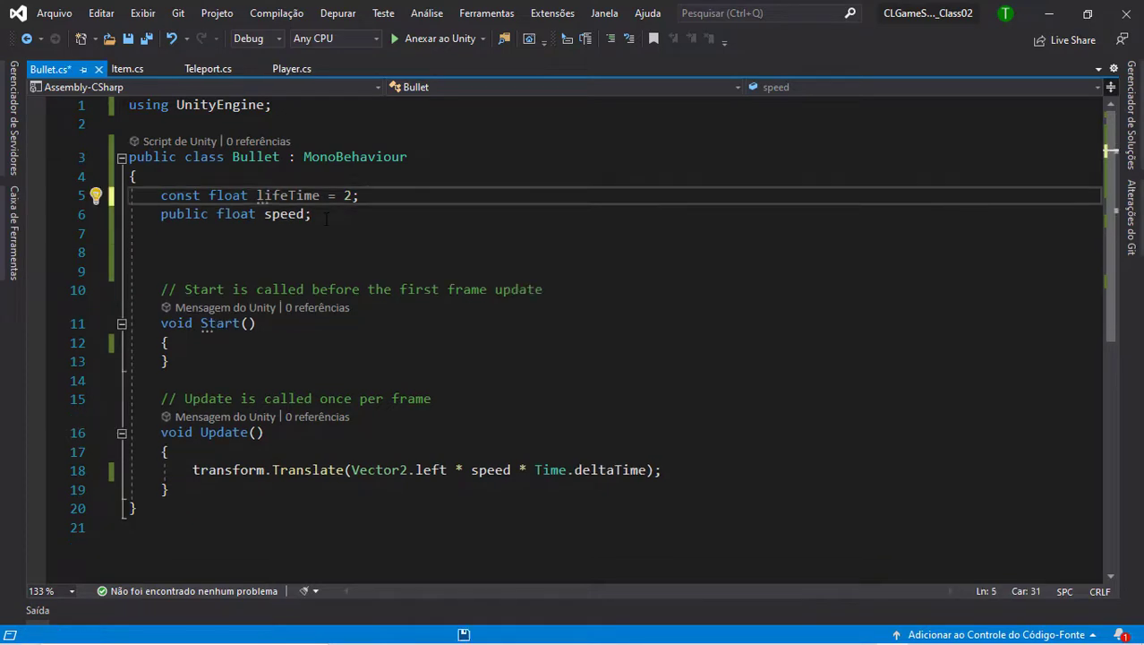
pyautogui.hotkey('ctrl', 's')
# Try readonly in place of const on lifeTime, then undo to keep const.
pyautogui.hotkey('ctrl', 'Left')
pyautogui.hotkey('ctrl', 'Left')
pyautogui.hotkey('ctrl', 'Left')
pyautogui.hotkey('ctrl', 'Left')
pyautogui.hotkey('ctrl', 'Left')
pyautogui.hotkey('ctrl', 'Left')
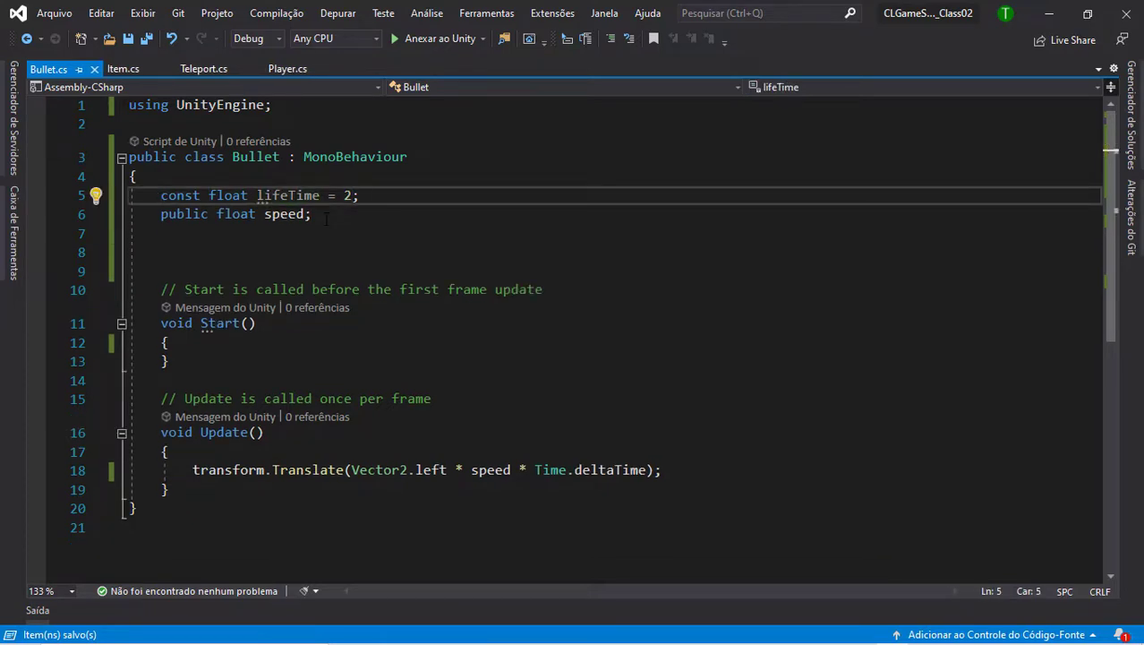
pyautogui.hotkey('shift', 'Right')
pyautogui.hotkey('shift', 'Right')
pyautogui.hotkey('shift', 'Right')
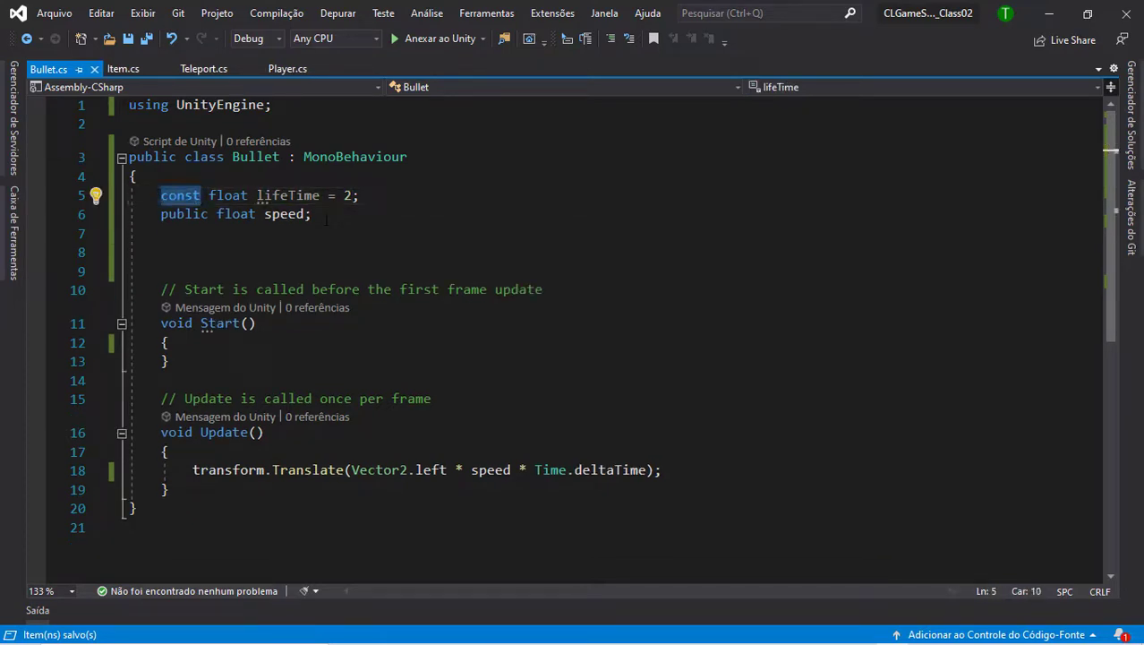
pyautogui.write('read')
pyautogui.press('Tab')
pyautogui.hotkey('ctrl', 'shift', 'Left')
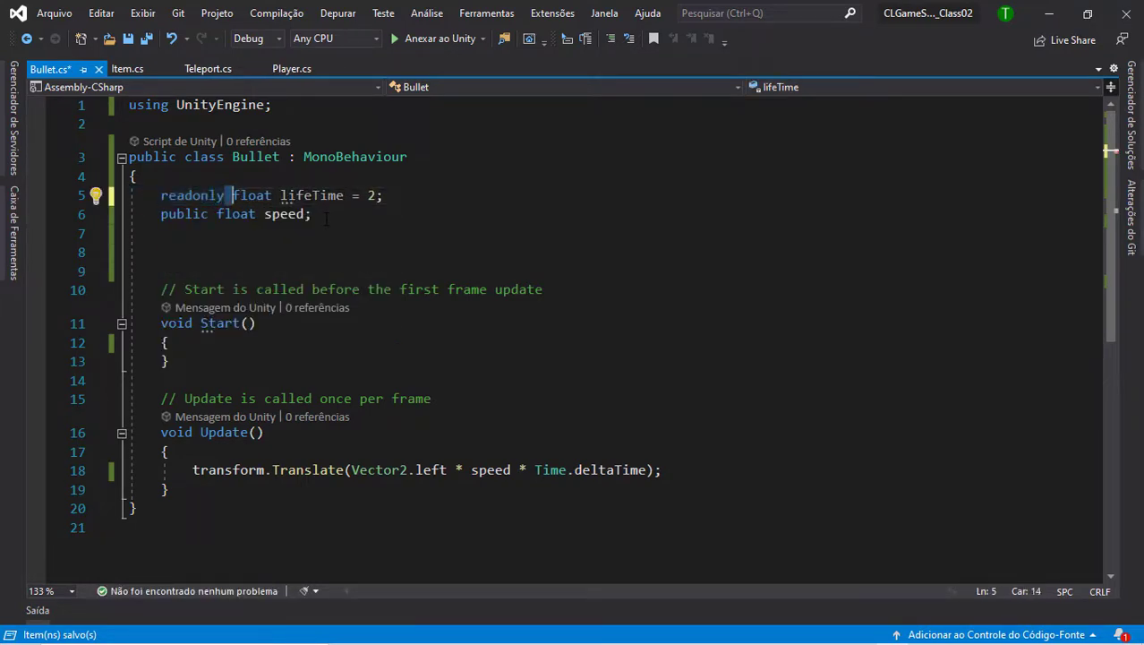
pyautogui.hotkey('ctrl', 'z')
pyautogui.hotkey('ctrl', 'z')
pyautogui.press('Right')
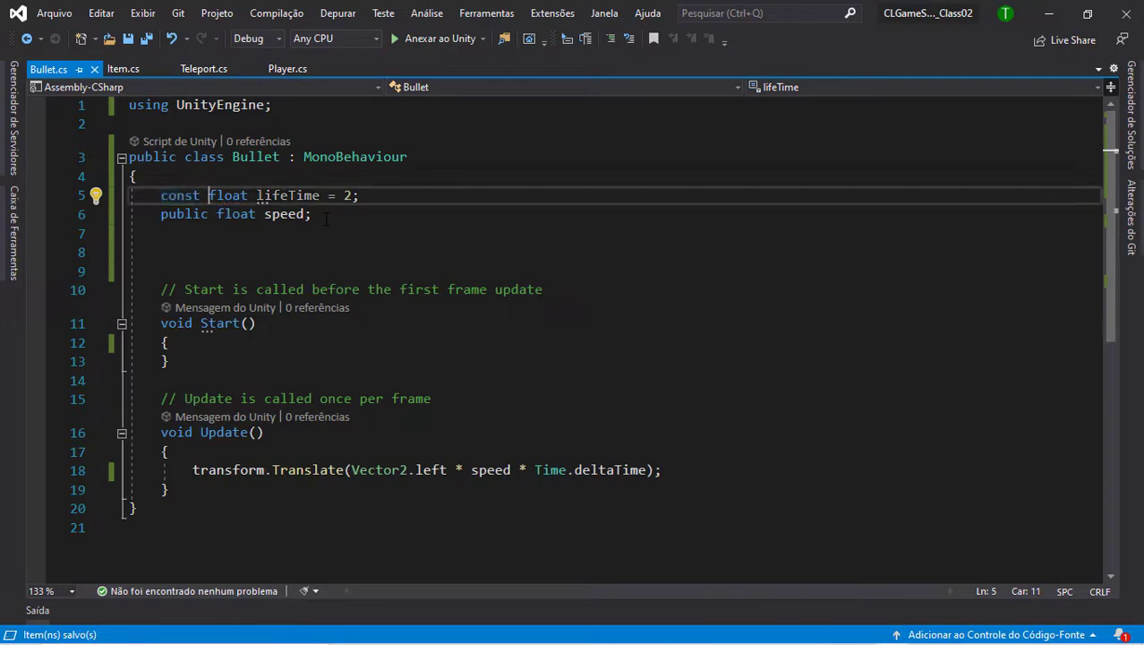
pyautogui.click(391, 201)
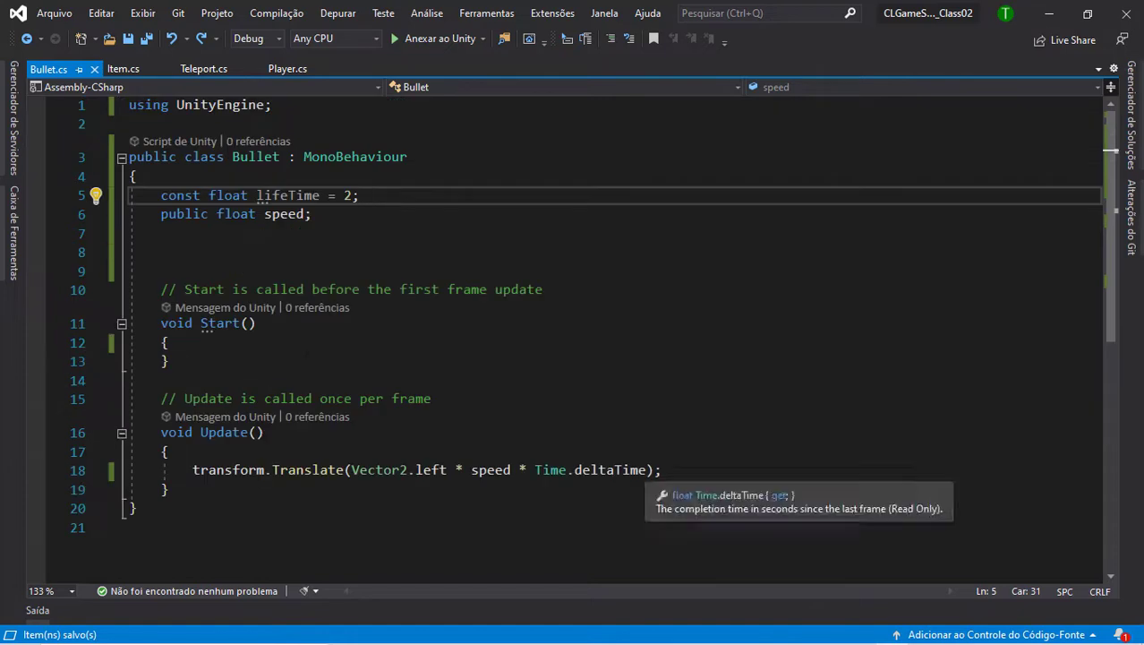
pyautogui.click(304, 345)
# Add Destroy(this.gameObject, 2); inside Start and save Bullet.cs.
pyautogui.press('Return')
pyautogui.write('d')
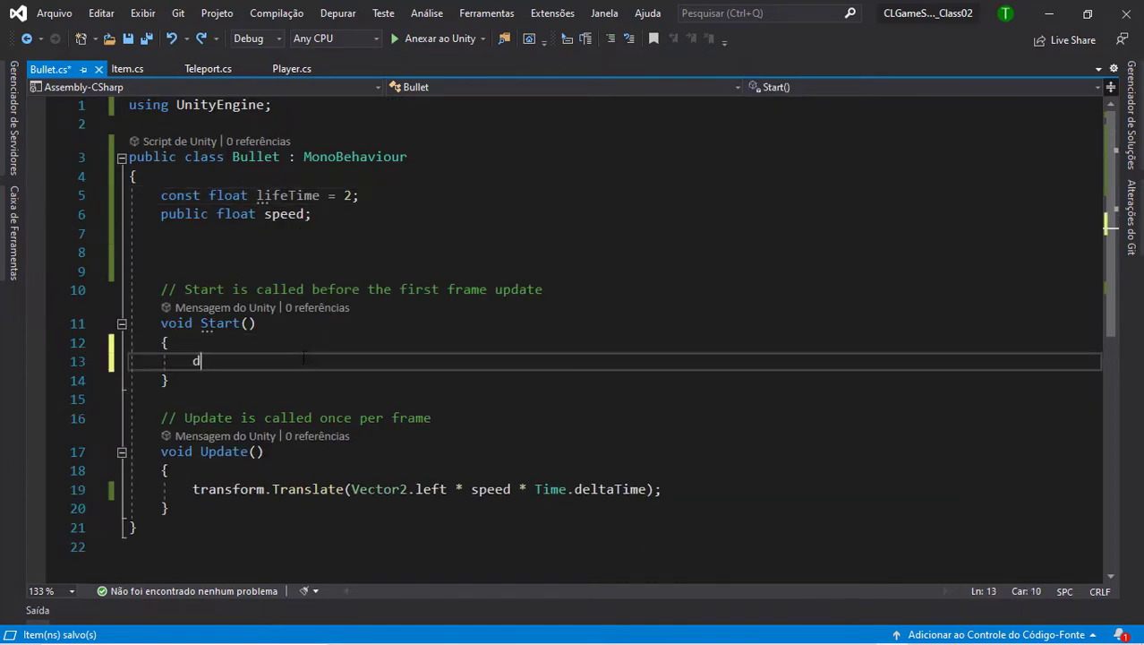
pyautogui.write('Dest')
pyautogui.press('Tab')
pyautogui.write('(t')
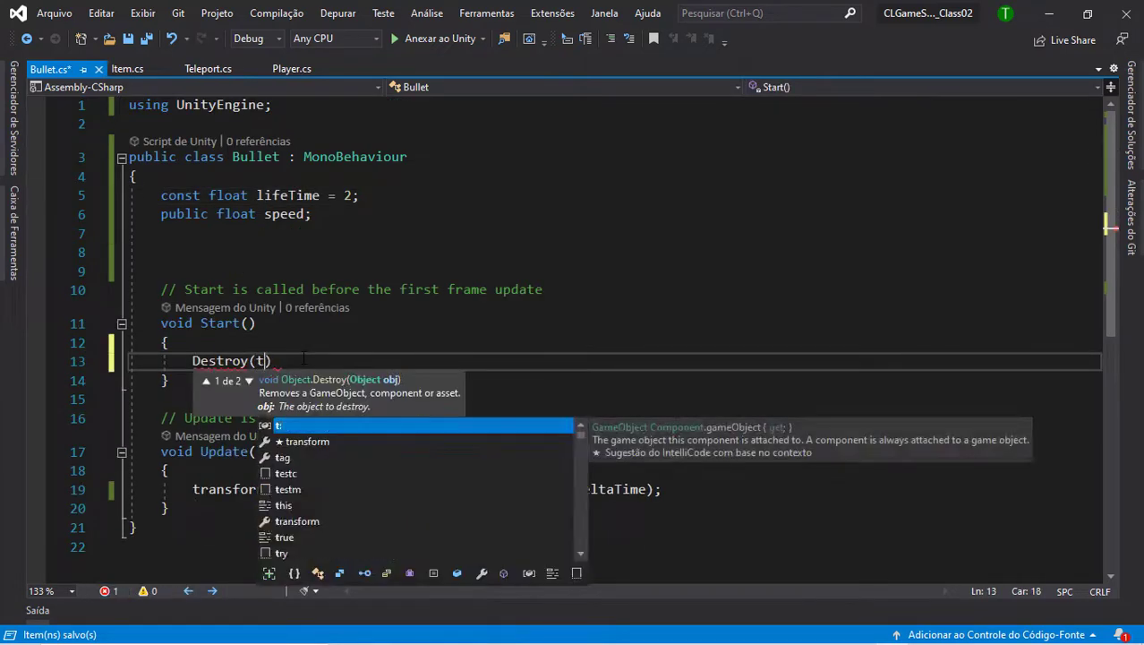
pyautogui.write('his.game')
pyautogui.press('Tab')
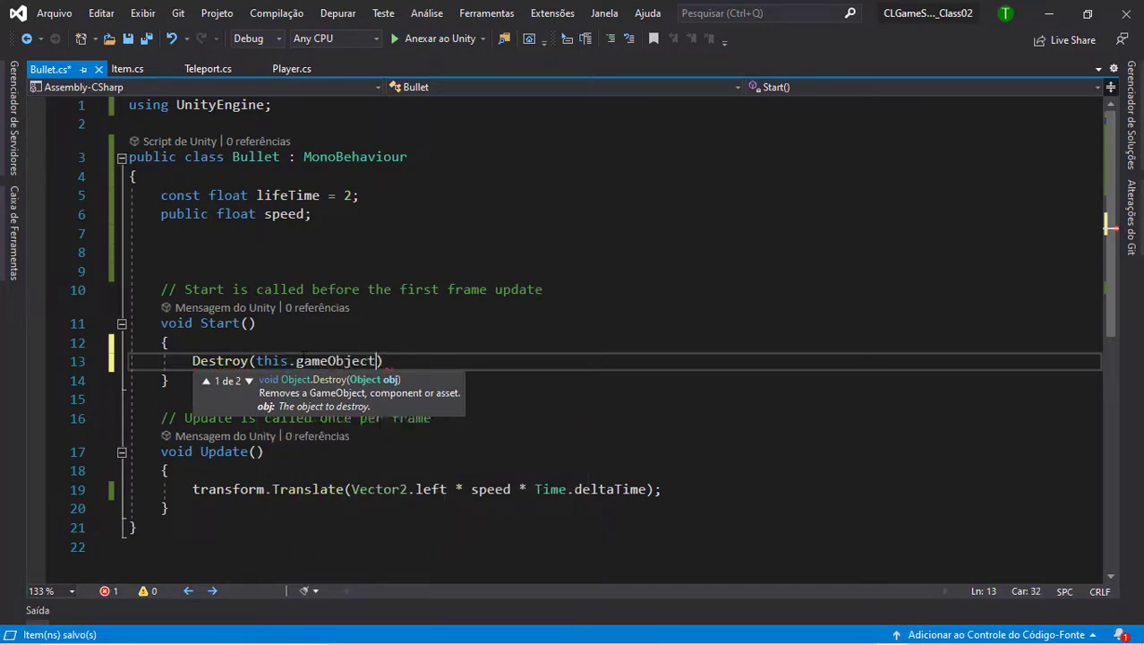
pyautogui.write(',')
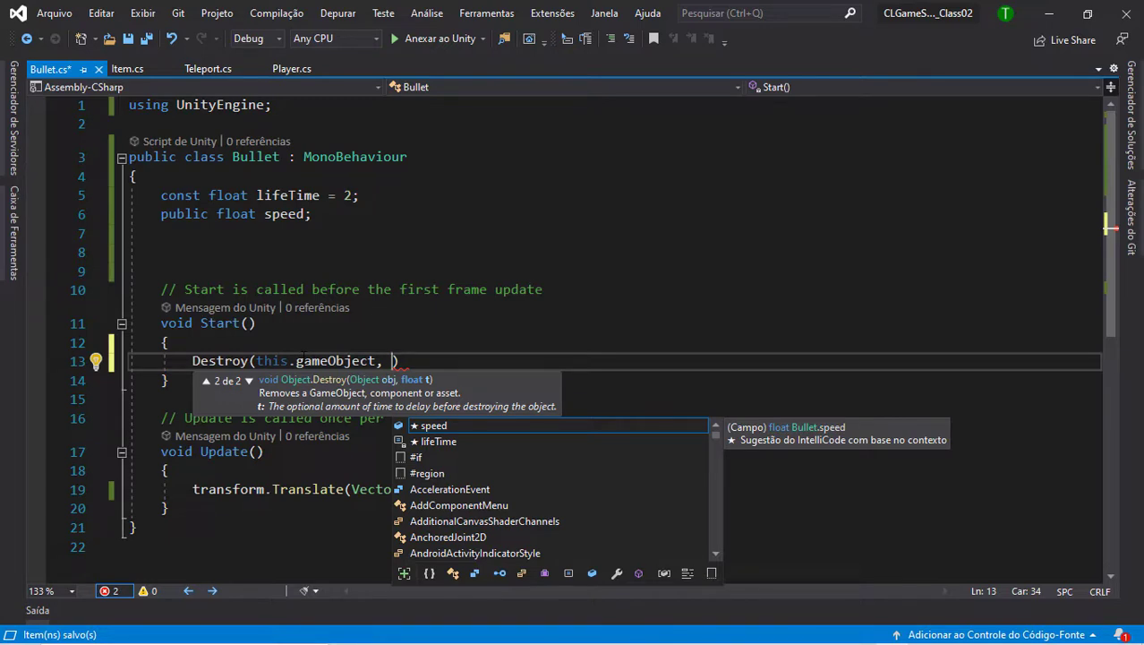
pyautogui.write('2)')
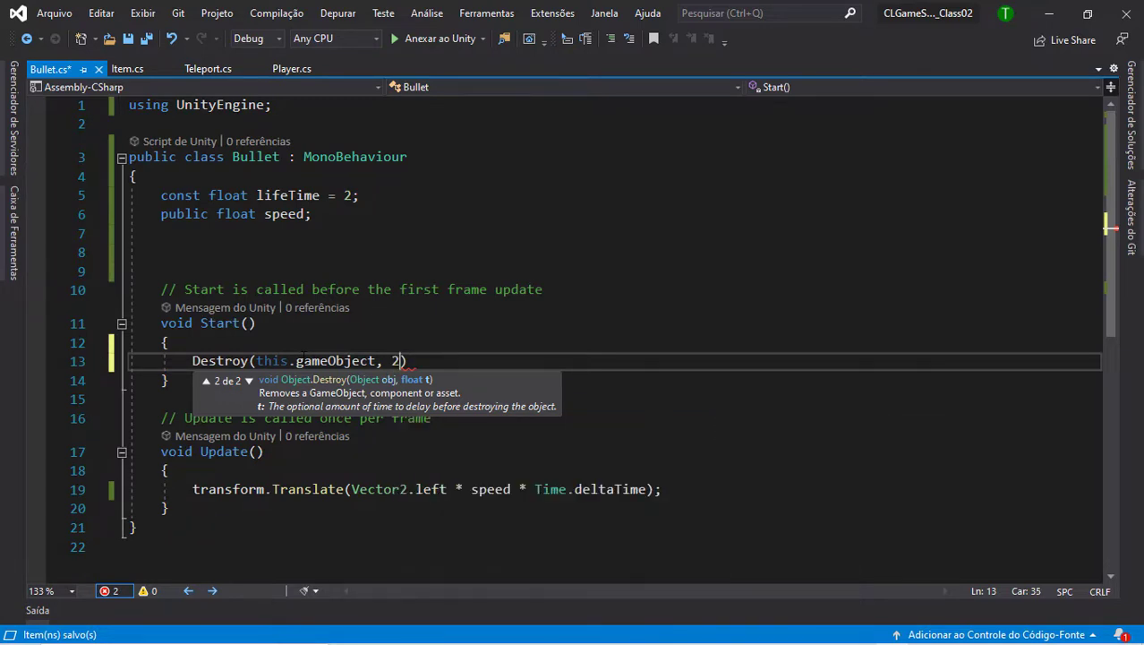
pyautogui.write(';')
pyautogui.hotkey('ctrl', 'shift', 'Left')
pyautogui.hotkey('ctrl', 'shift', 'Left')
pyautogui.hotkey('ctrl', 'shift', 'Left')
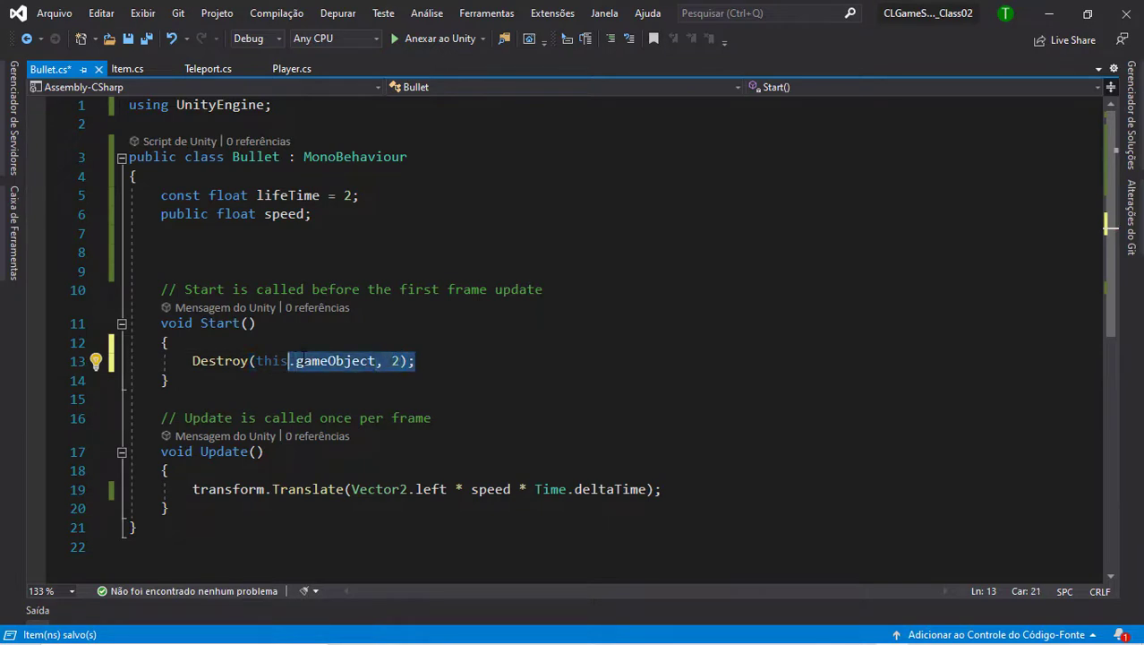
pyautogui.hotkey('ctrl', 'shift', 'Left')
pyautogui.hotkey('ctrl', 'shift', 'Left')
pyautogui.hotkey('ctrl', 'shift', 'Left')
pyautogui.press('Left')
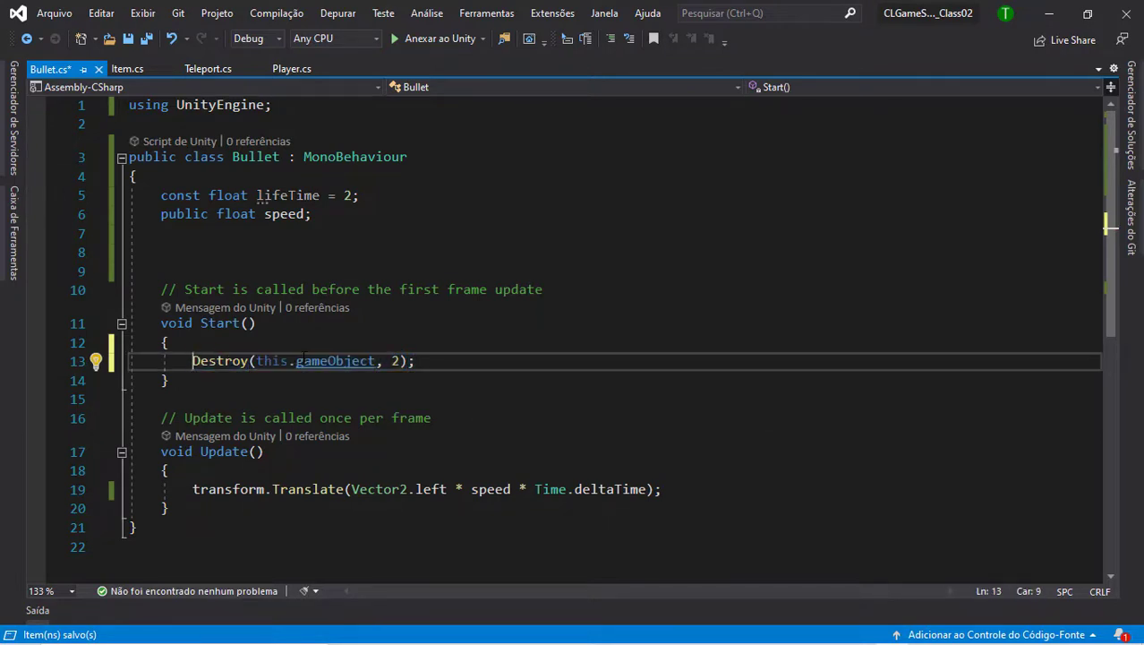
pyautogui.hotkey('ctrl', 'Right')
pyautogui.hotkey('ctrl', 'Right')
pyautogui.hotkey('ctrl', 'Right')
pyautogui.hotkey('ctrl', 'Right')
pyautogui.hotkey('ctrl', 'Right')
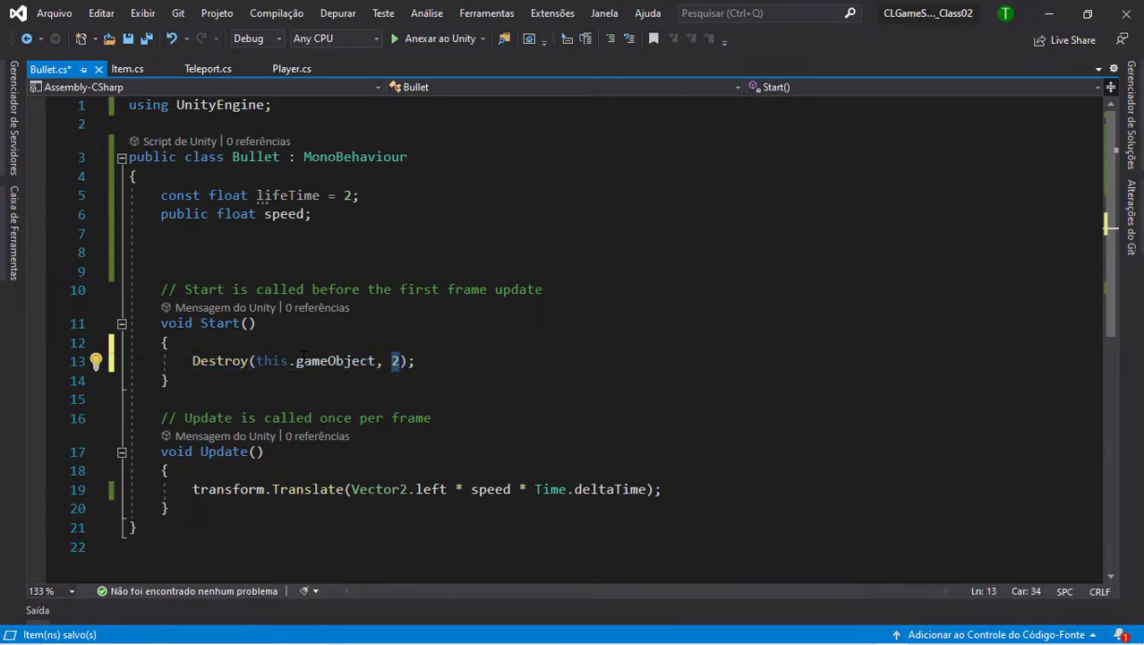
pyautogui.hotkey('ctrl', 's')
# Replace the 2 in the Destroy call with lifeTime and save.
pyautogui.press('Up')
pyautogui.press('Up')
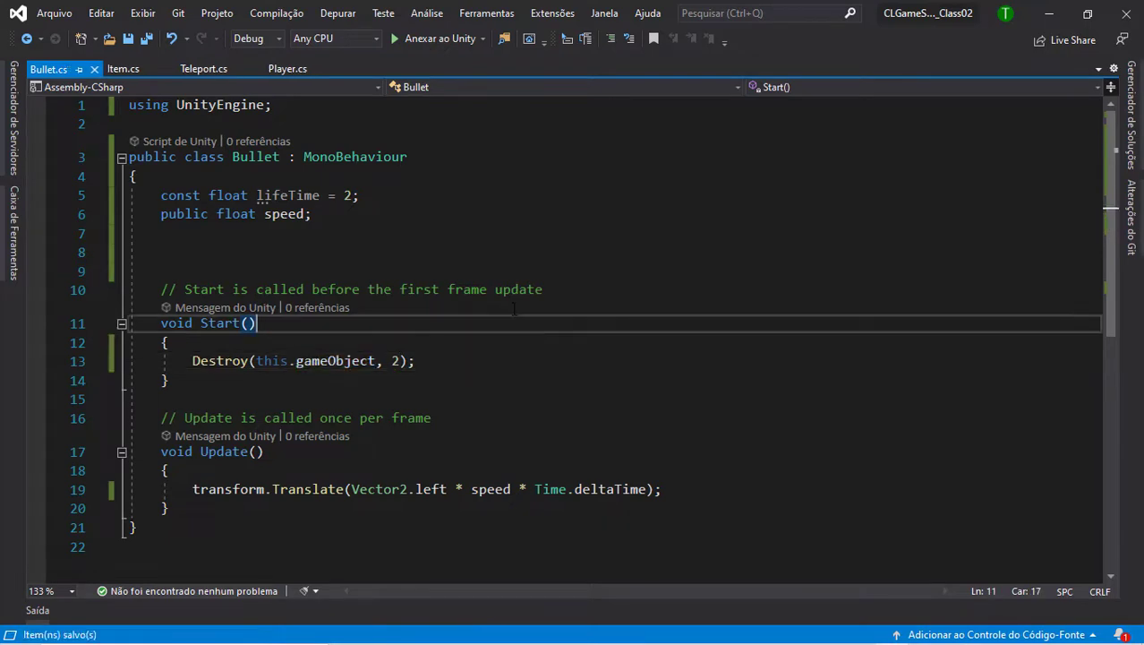
pyautogui.click(319, 195)
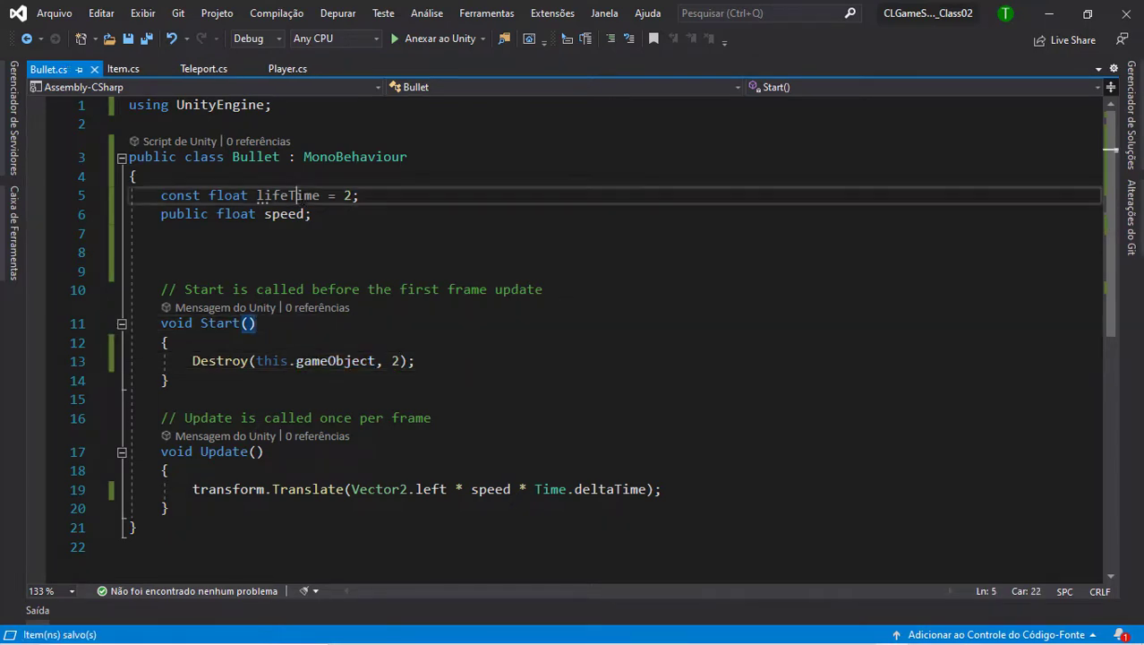
pyautogui.doubleClick(395, 361)
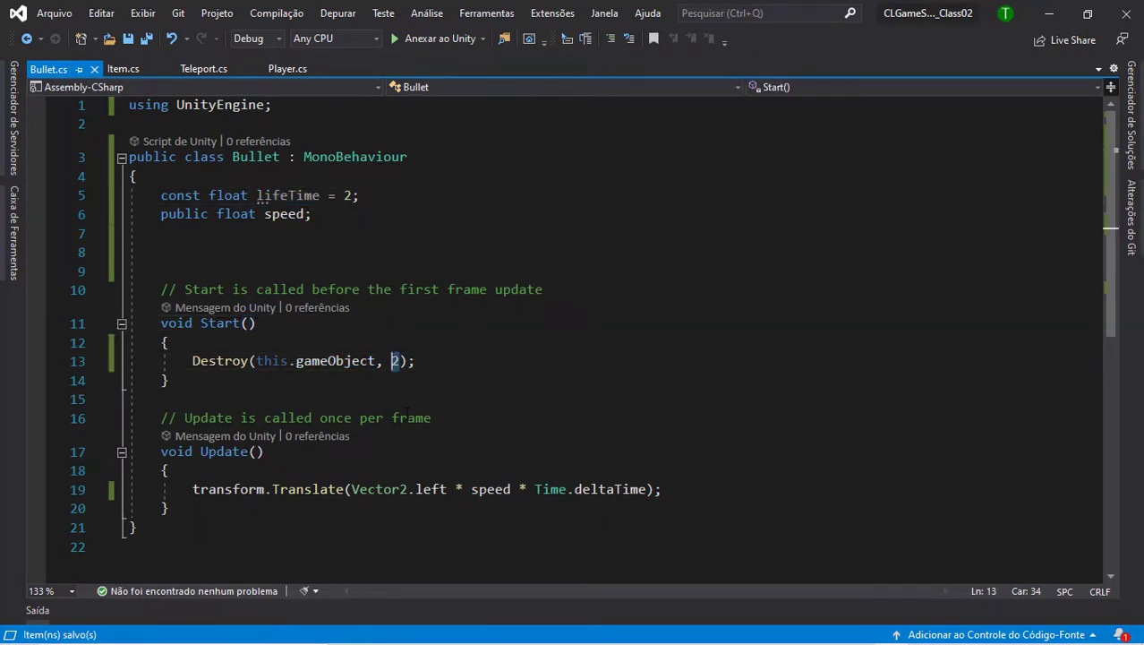
pyautogui.write('lifeTime')
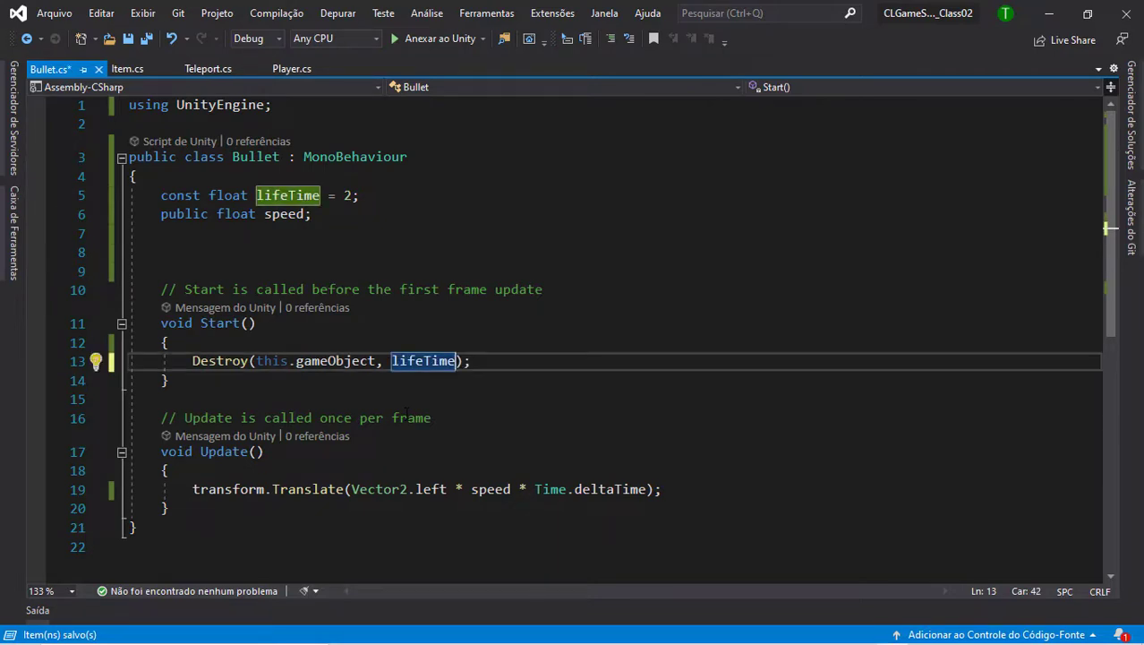
pyautogui.click(504, 256)
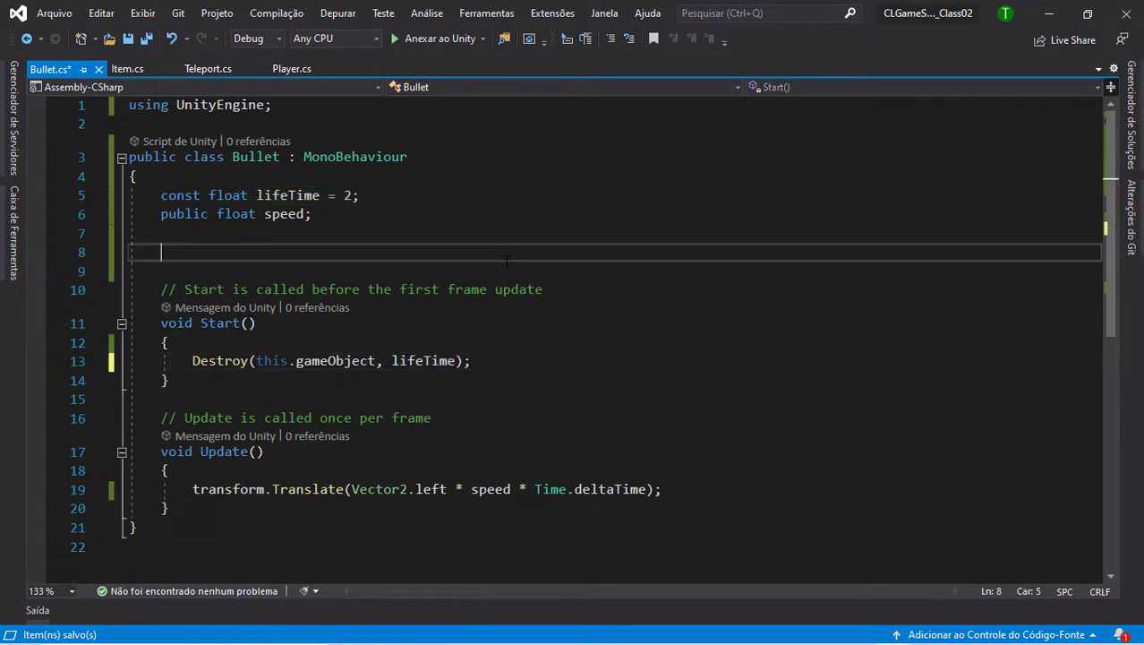
pyautogui.hotkey('ctrl', 's')
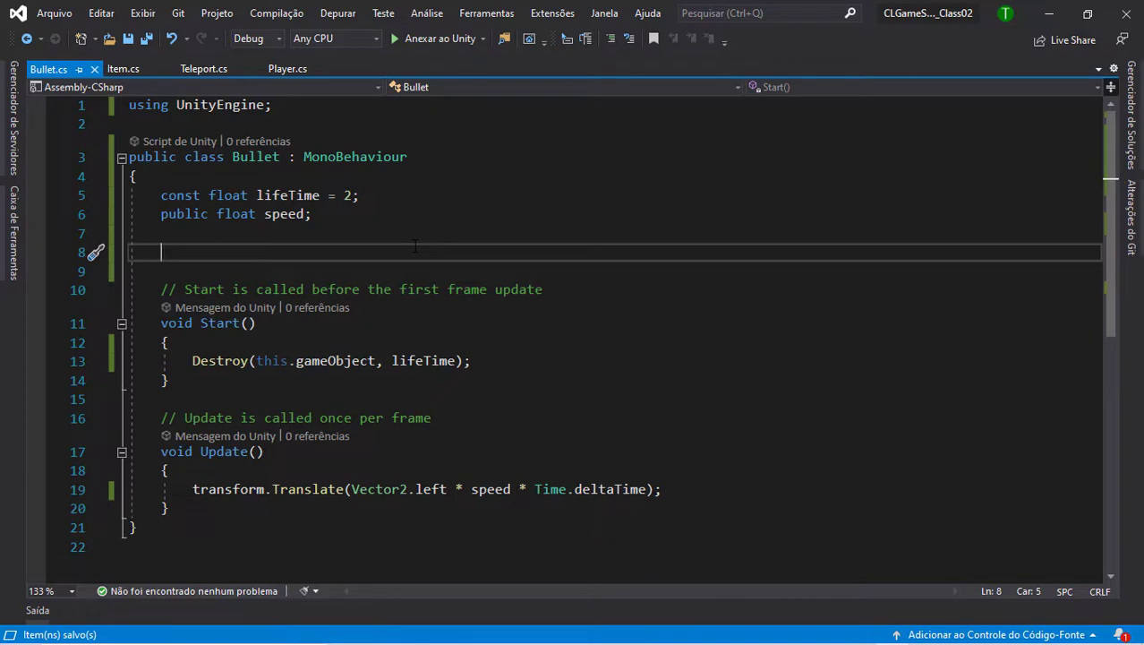
# Remove the stray blank line in Run() of Player.cs and save the file.
pyautogui.click(284, 72)
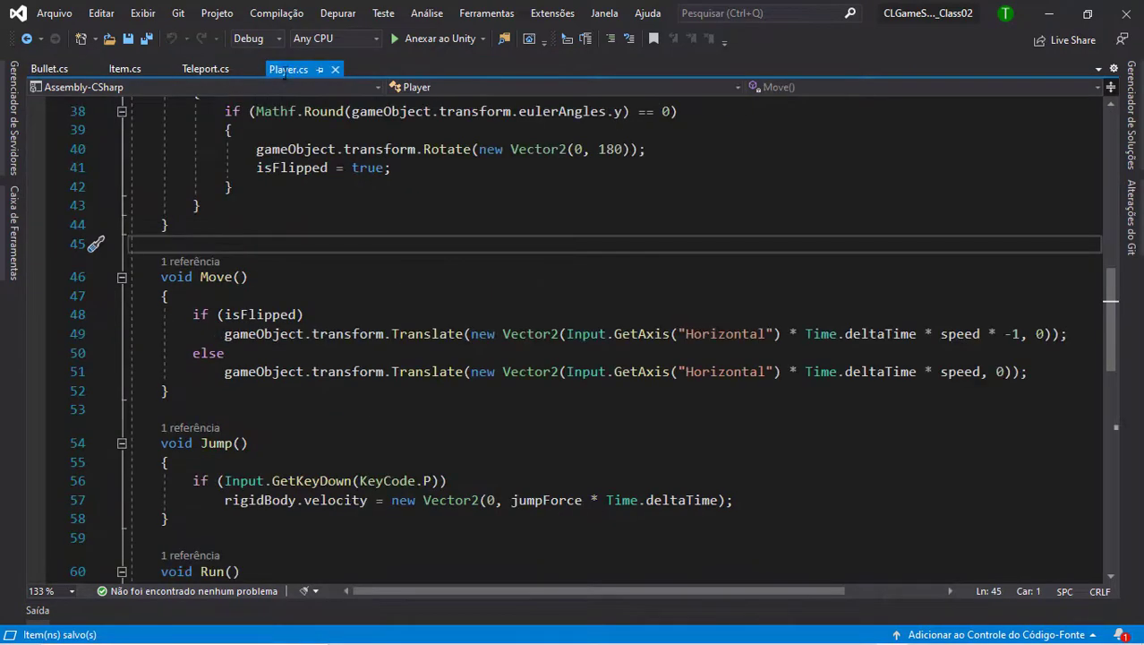
pyautogui.scroll(-6, 257, 351)
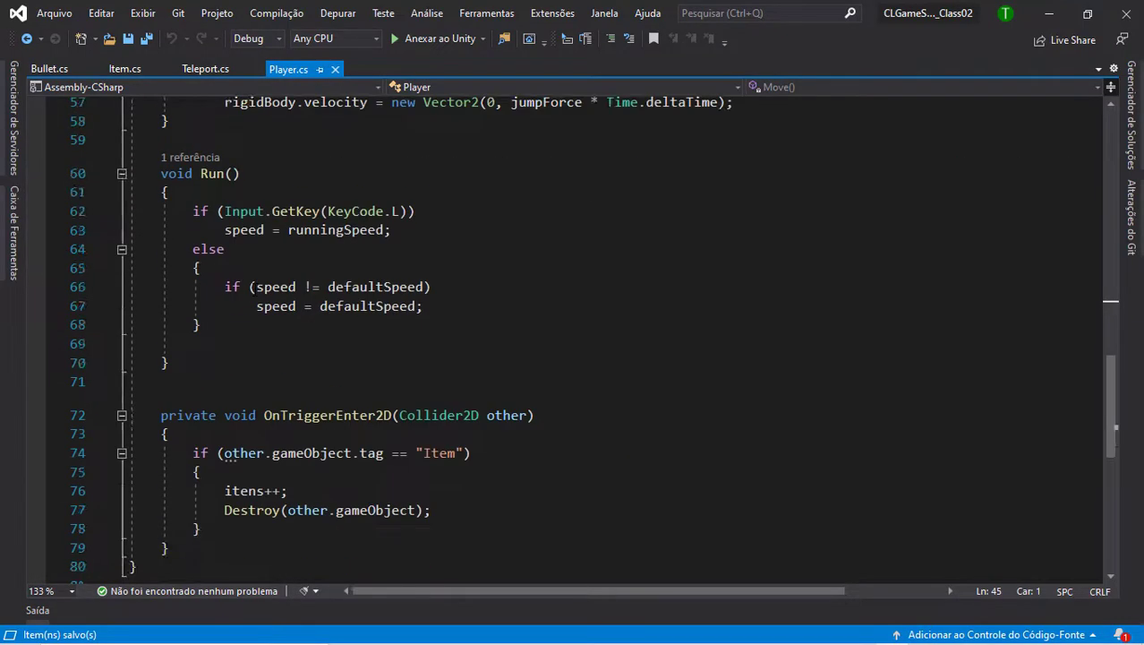
pyautogui.scroll(3, 258, 349)
pyautogui.scroll(2, 256, 349)
pyautogui.scroll(2, 256, 349)
pyautogui.scroll(-5, 256, 349)
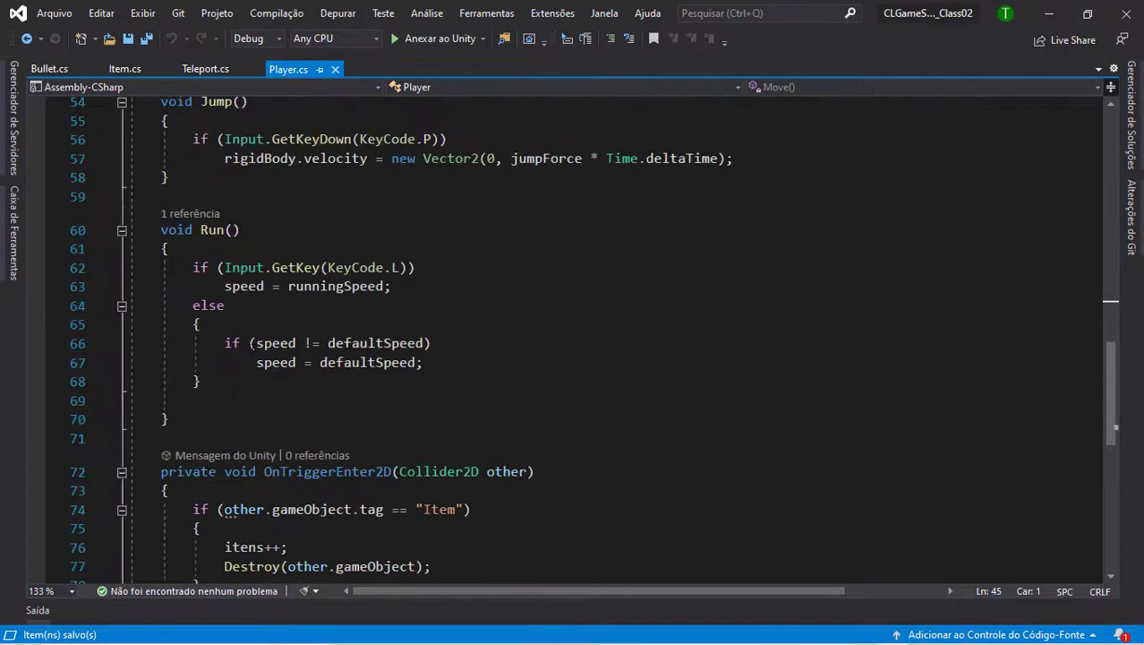
pyautogui.click(228, 402)
pyautogui.hotkey('ctrl', 'x')
pyautogui.click(135, 197)
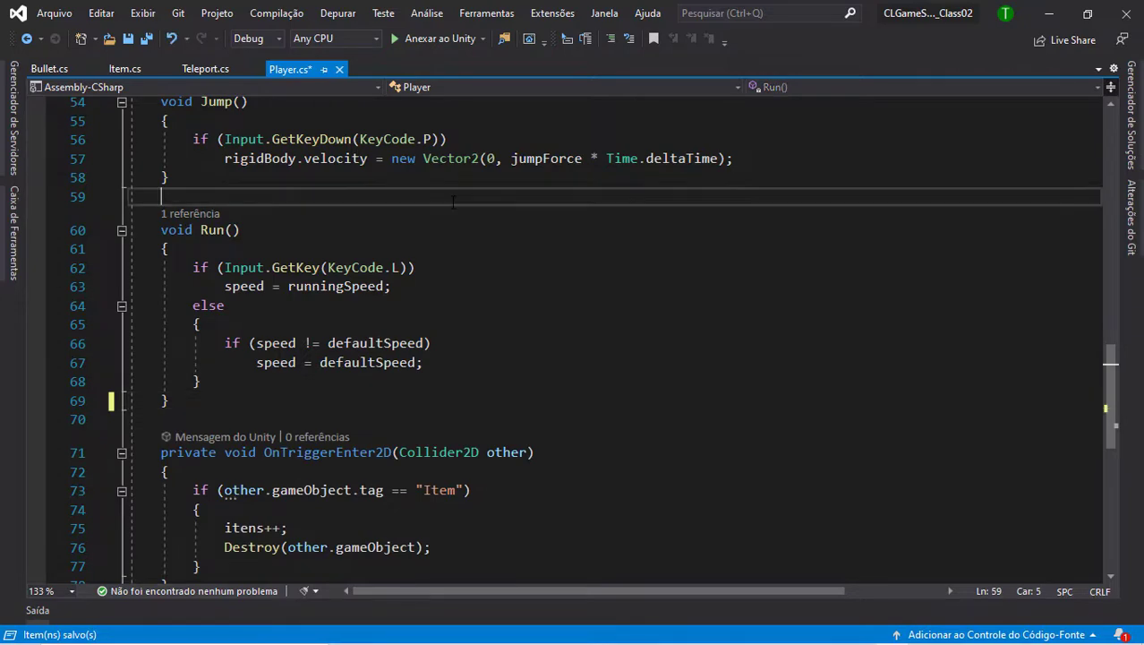
pyautogui.hotkey('ctrl', 's')
# Add an empty void Shoot() method with braces directly below Move().
pyautogui.scroll(5, 243, 143)
pyautogui.scroll(5, 573, 340)
pyautogui.scroll(-7, 573, 340)
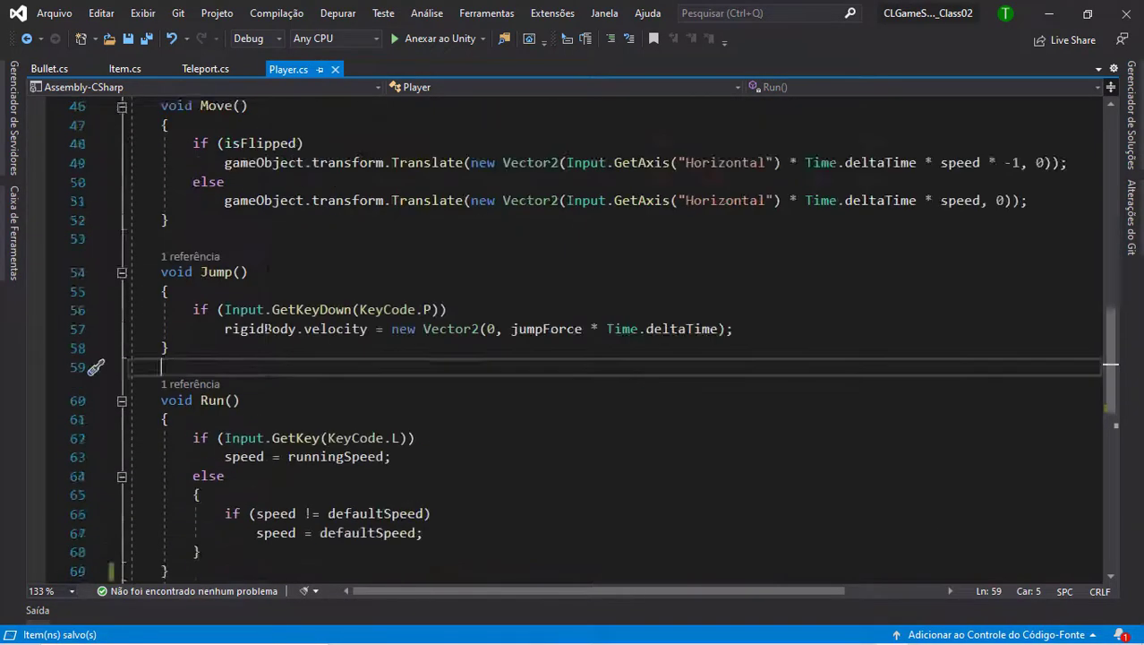
pyautogui.scroll(-3, 573, 340)
pyautogui.scroll(3, 573, 341)
pyautogui.scroll(3, 573, 340)
pyautogui.scroll(4, 573, 341)
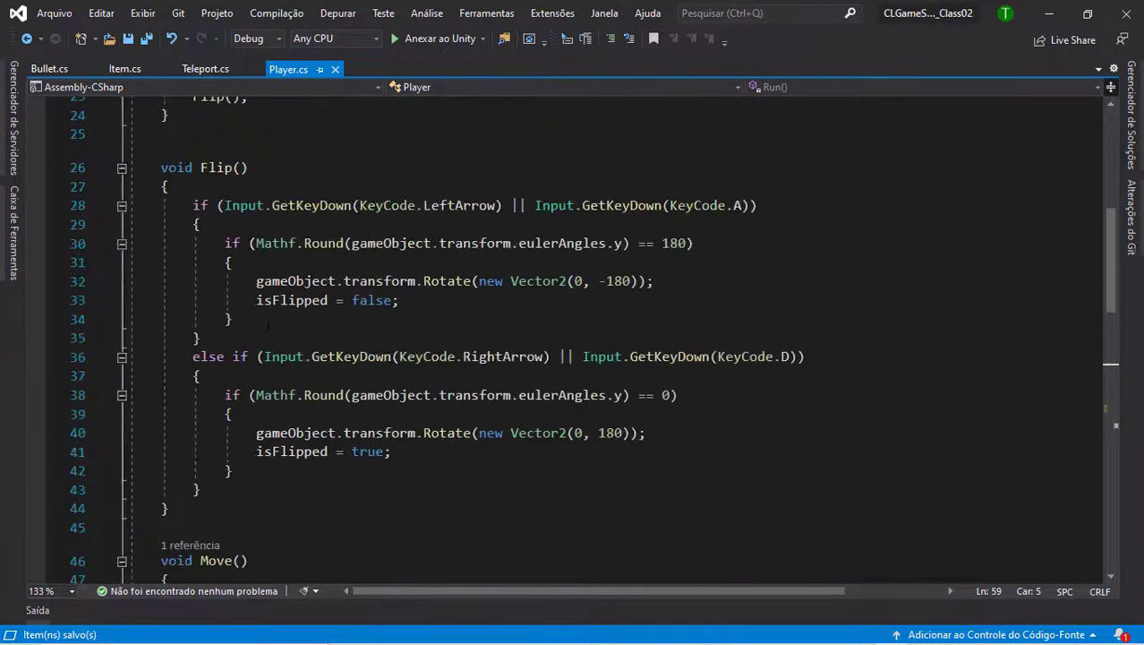
pyautogui.scroll(2, 573, 340)
pyautogui.scroll(4, 573, 340)
pyautogui.scroll(-3, 267, 327)
pyautogui.scroll(-5, 267, 327)
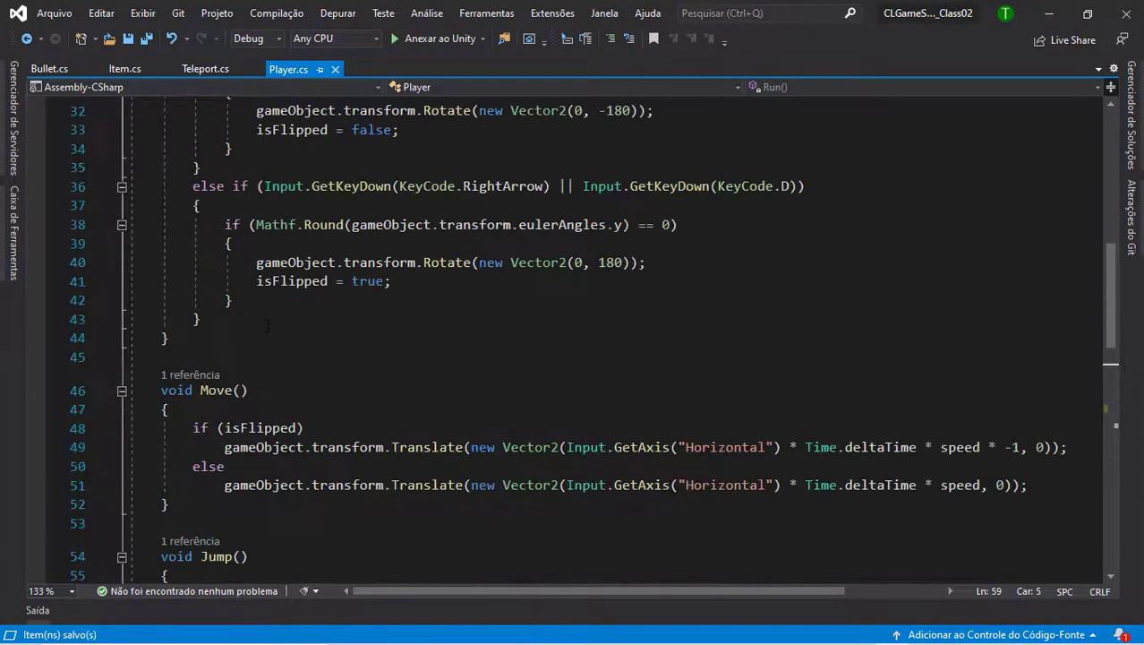
pyautogui.scroll(-5, 267, 327)
pyautogui.click(219, 242)
pyautogui.press('Return')
pyautogui.press('Return')
pyautogui.press('Return')
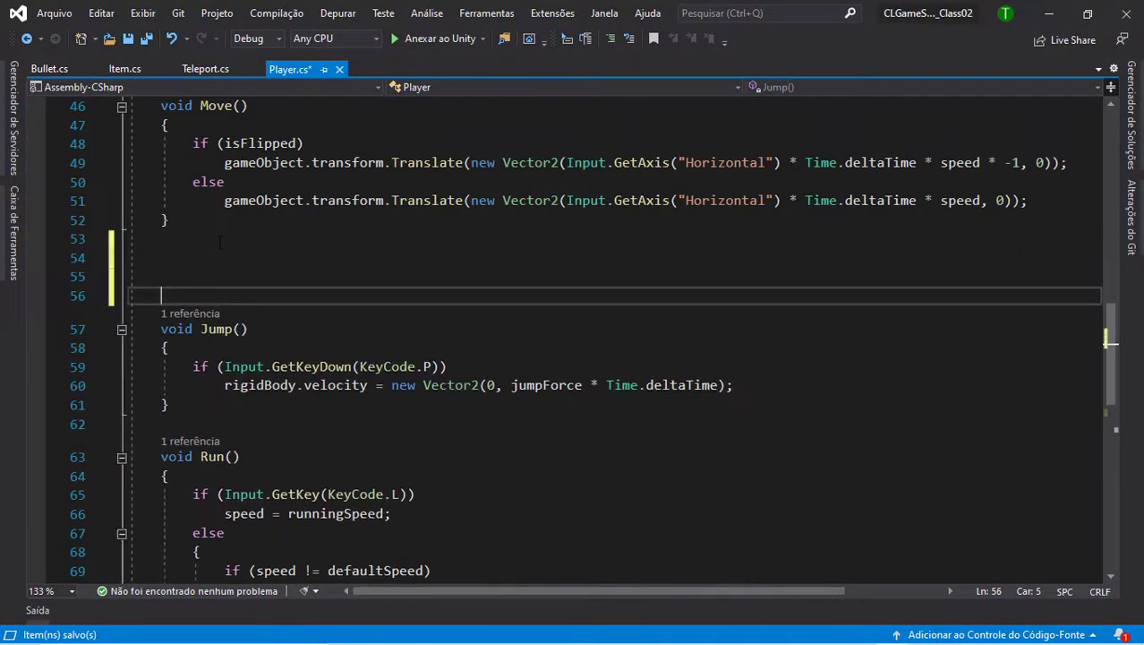
pyautogui.press('Up')
pyautogui.press('Up')
pyautogui.write('void')
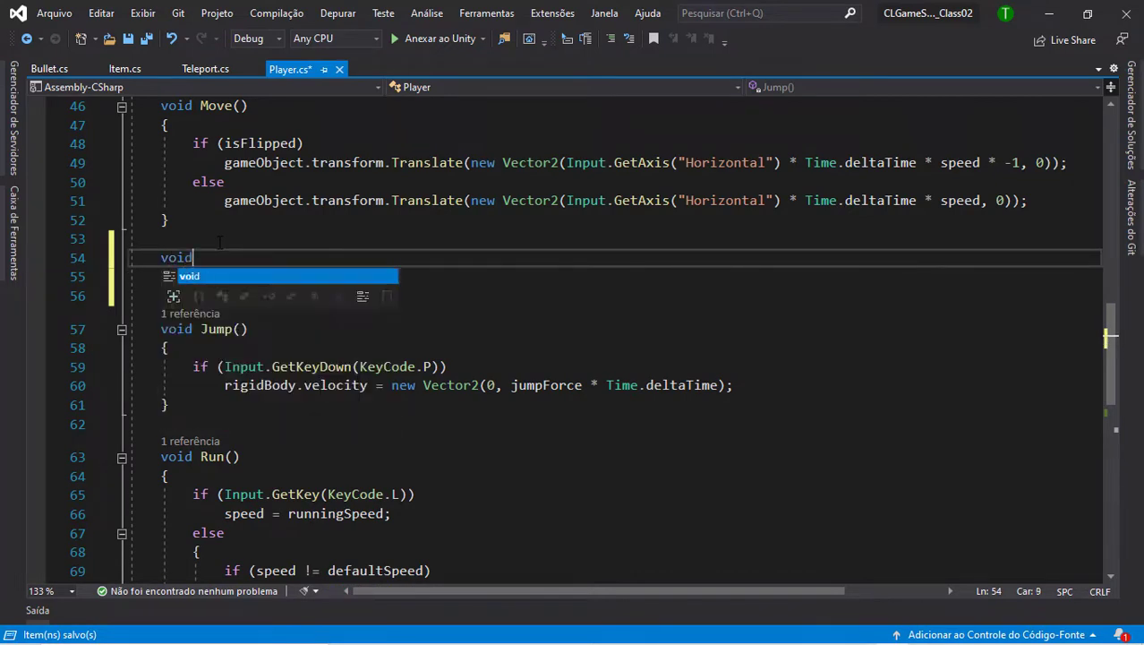
pyautogui.write(' shott')
pyautogui.press('BackSpace')
pyautogui.press('BackSpace')
pyautogui.press('BackSpace')
pyautogui.write('S')
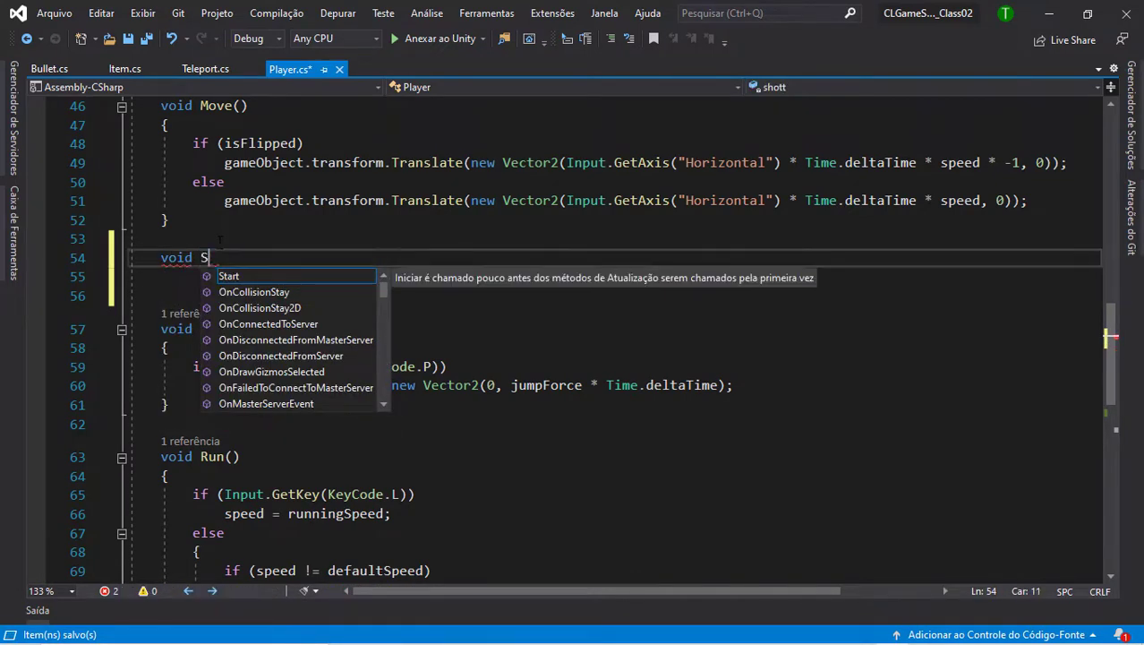
pyautogui.write('hoot()')
pyautogui.press('Return')
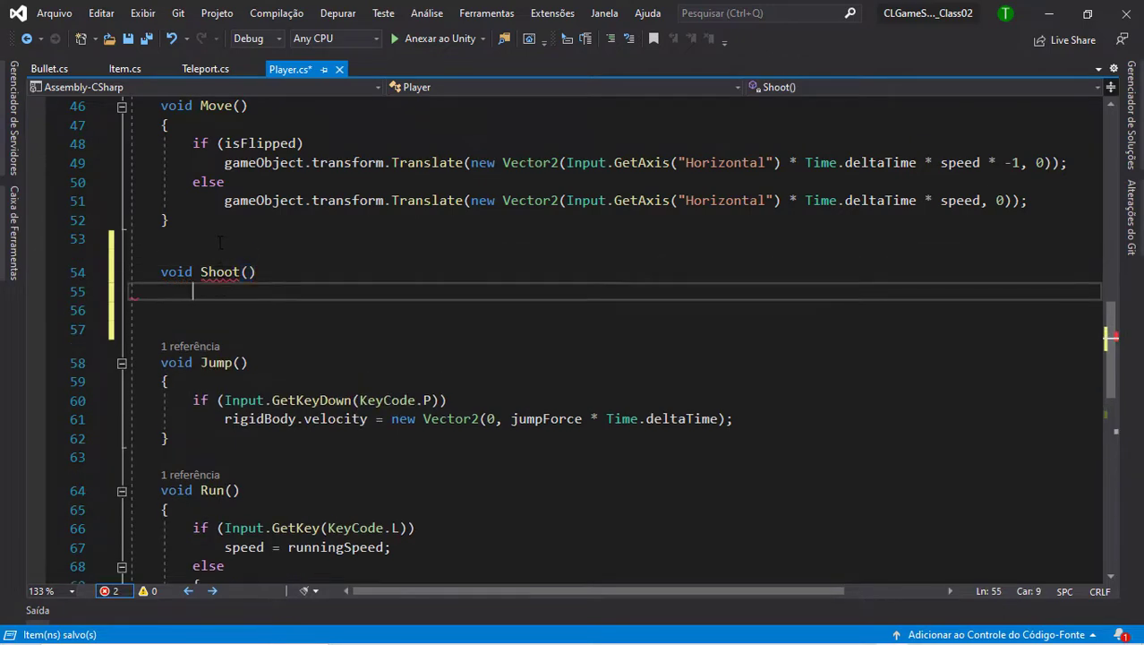
pyautogui.write('{')
pyautogui.press('Return')
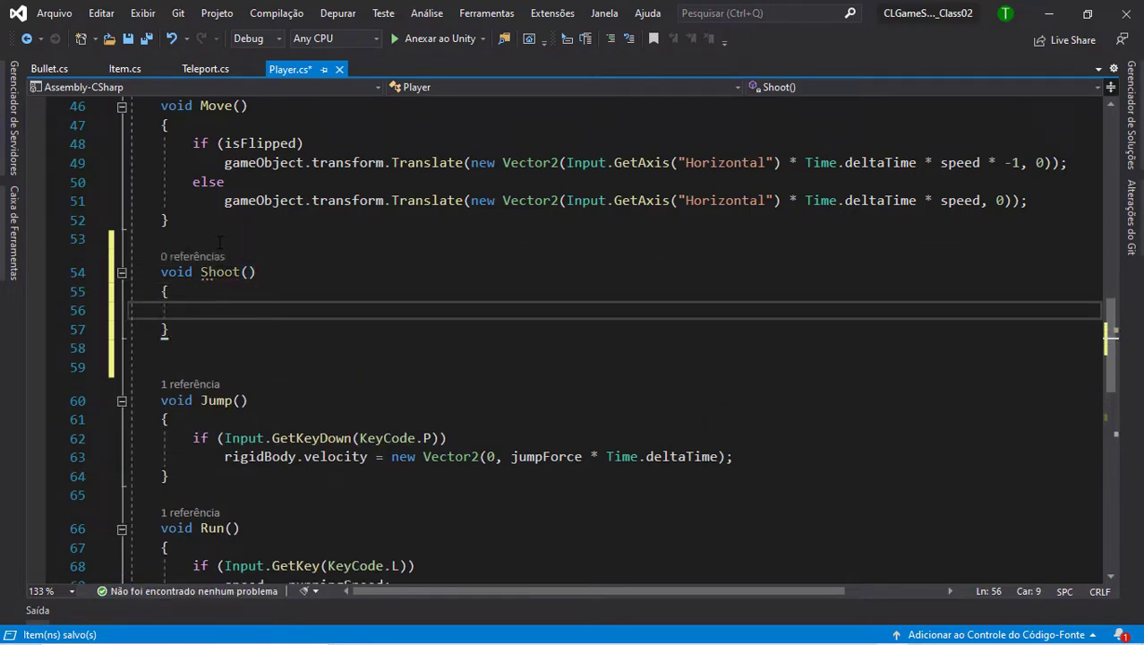
pyautogui.scroll(7, 219, 241)
# Declare public GameObject bullet; below the rigidBody field and save Player.cs.
pyautogui.scroll(7, 220, 242)
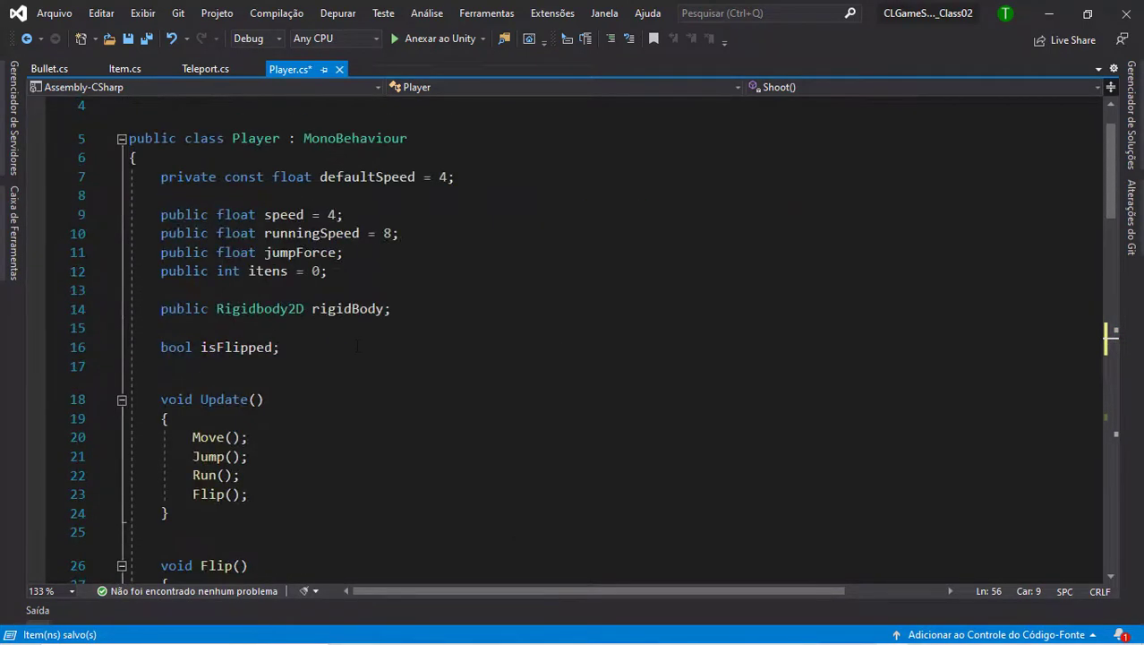
pyautogui.click(357, 346)
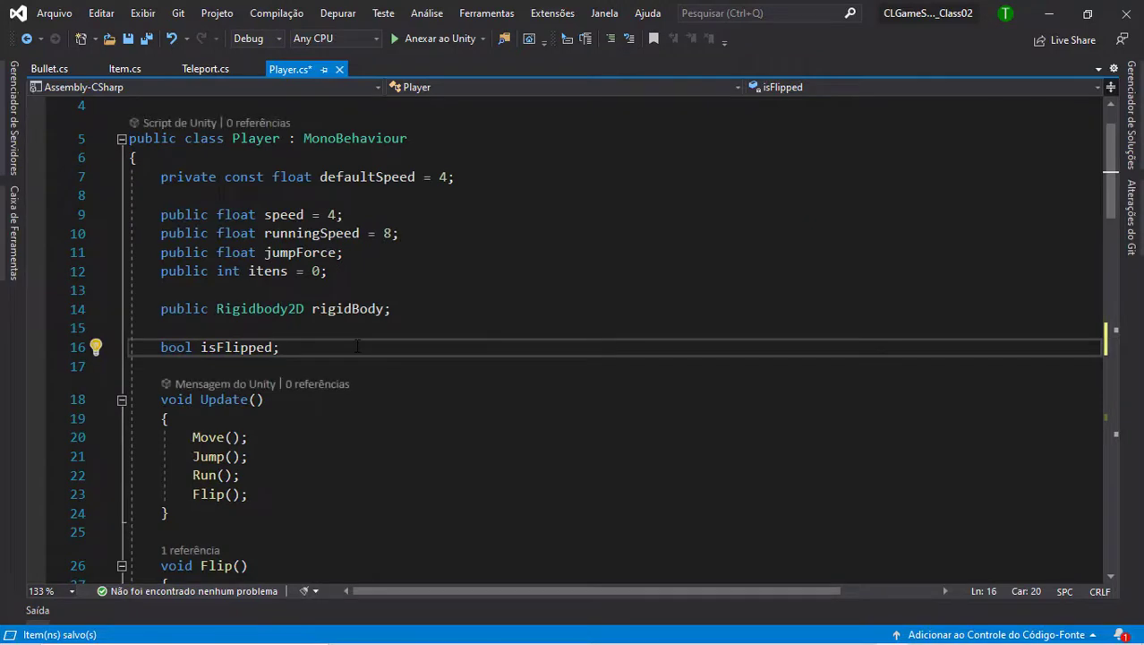
pyautogui.press('Return')
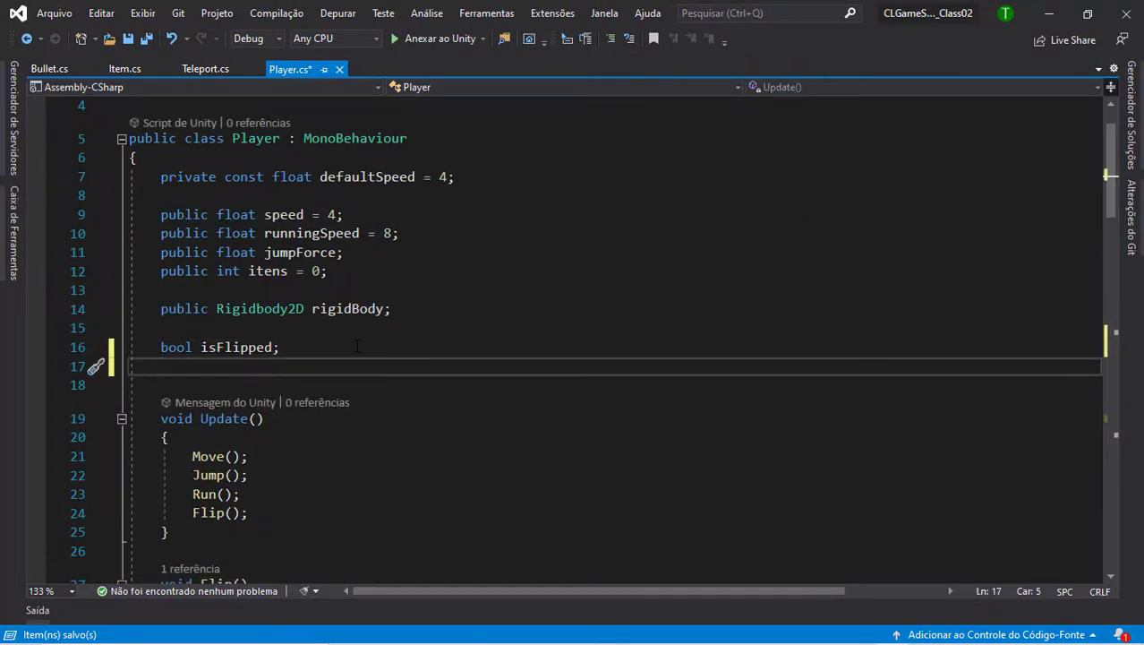
pyautogui.press('Up')
pyautogui.press('Up')
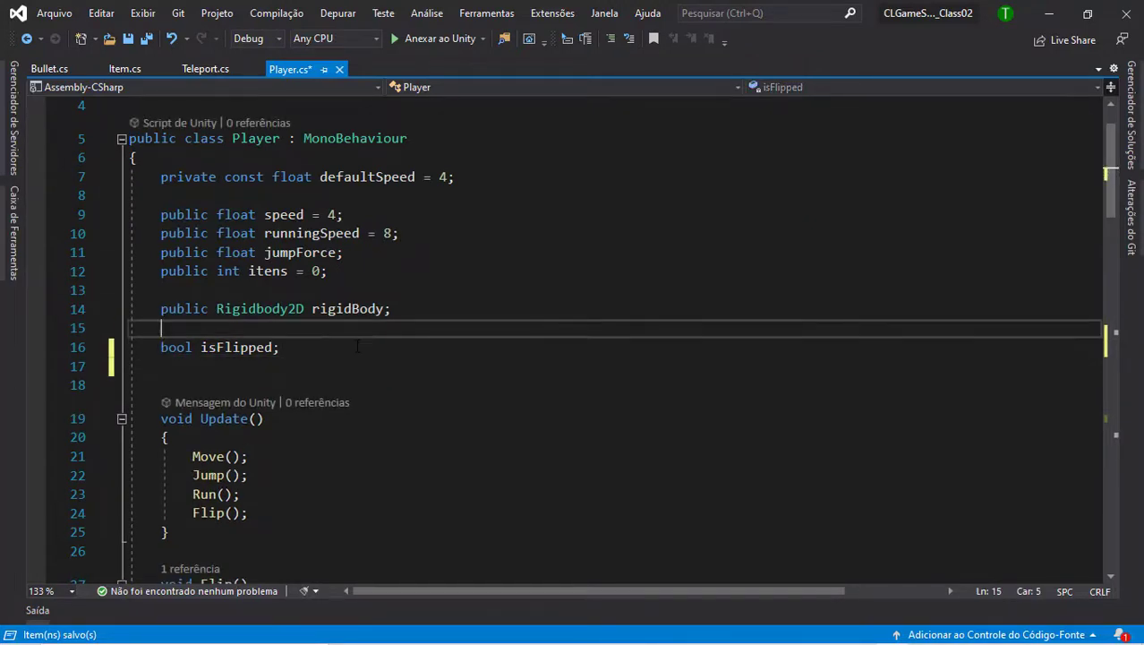
pyautogui.press('Return')
pyautogui.press('Up')
pyautogui.write('public ')
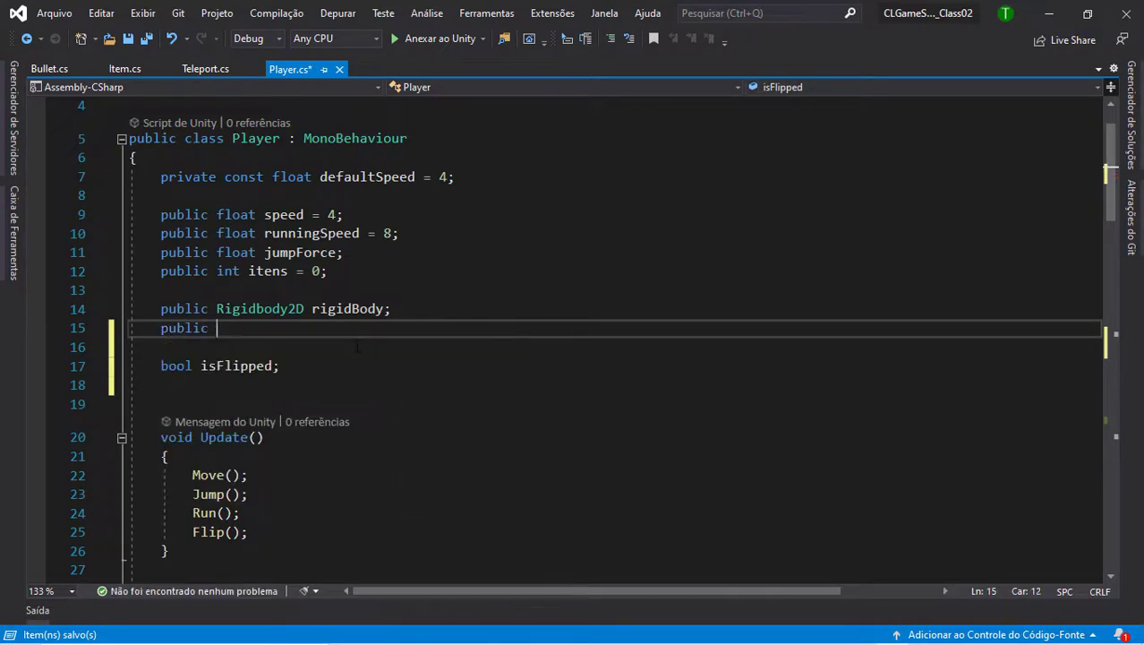
pyautogui.write('Game')
pyautogui.press('Tab')
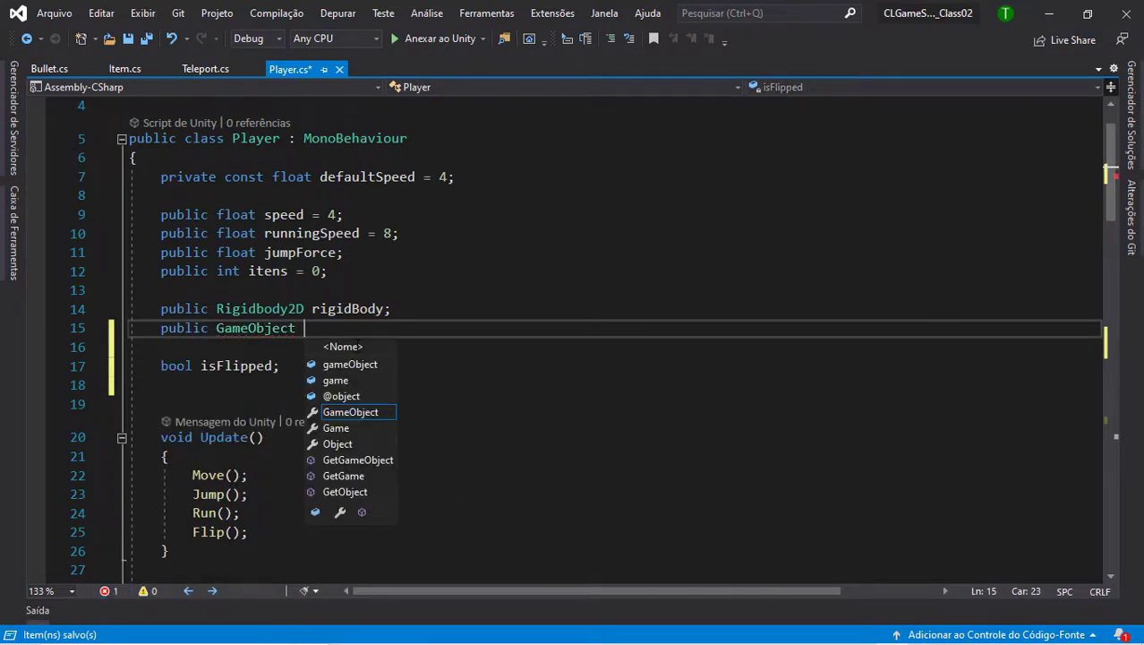
pyautogui.write('bullet')
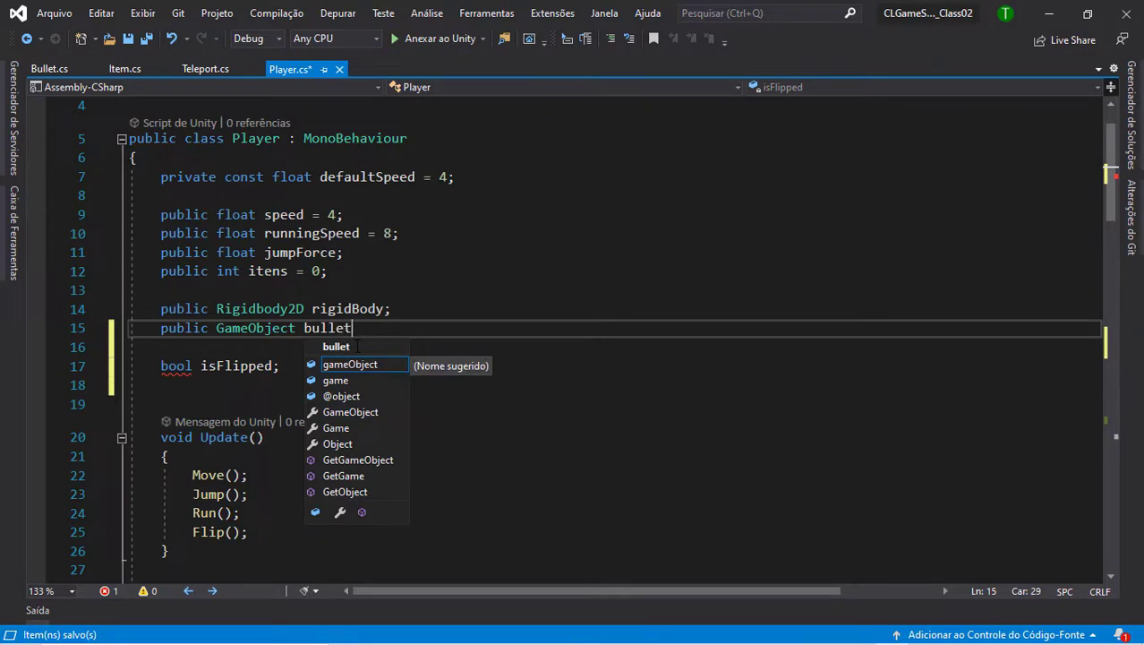
pyautogui.write(';')
pyautogui.hotkey('ctrl', 's')
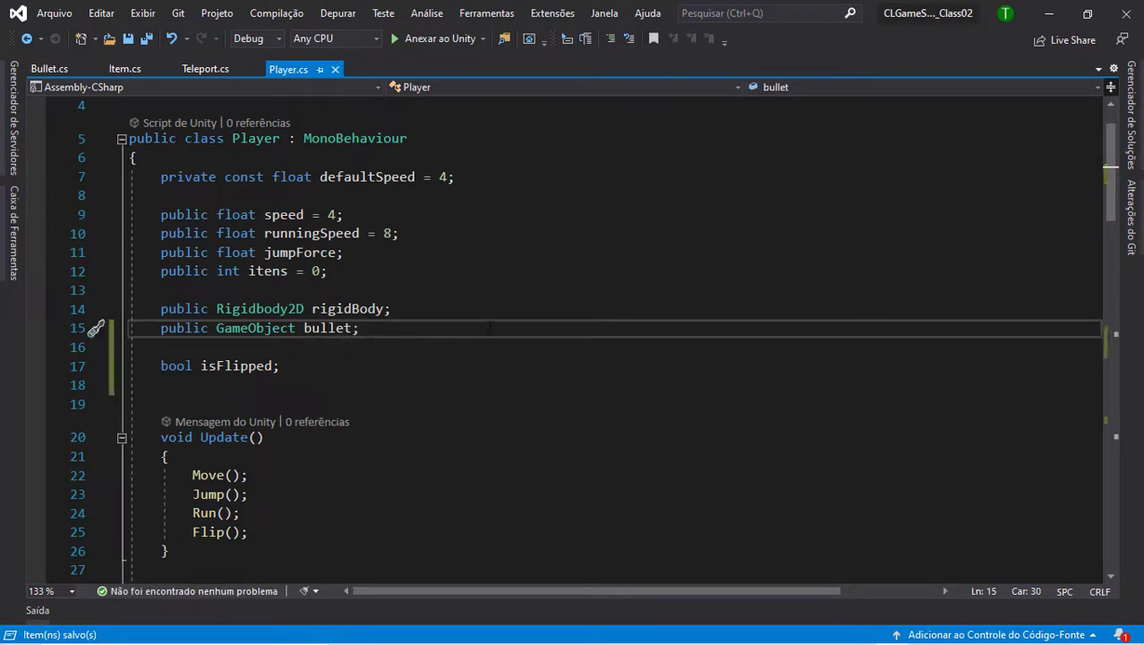
# Switch back to the Unity editor and select the Player object.
pyautogui.doubleClick(229, 329)
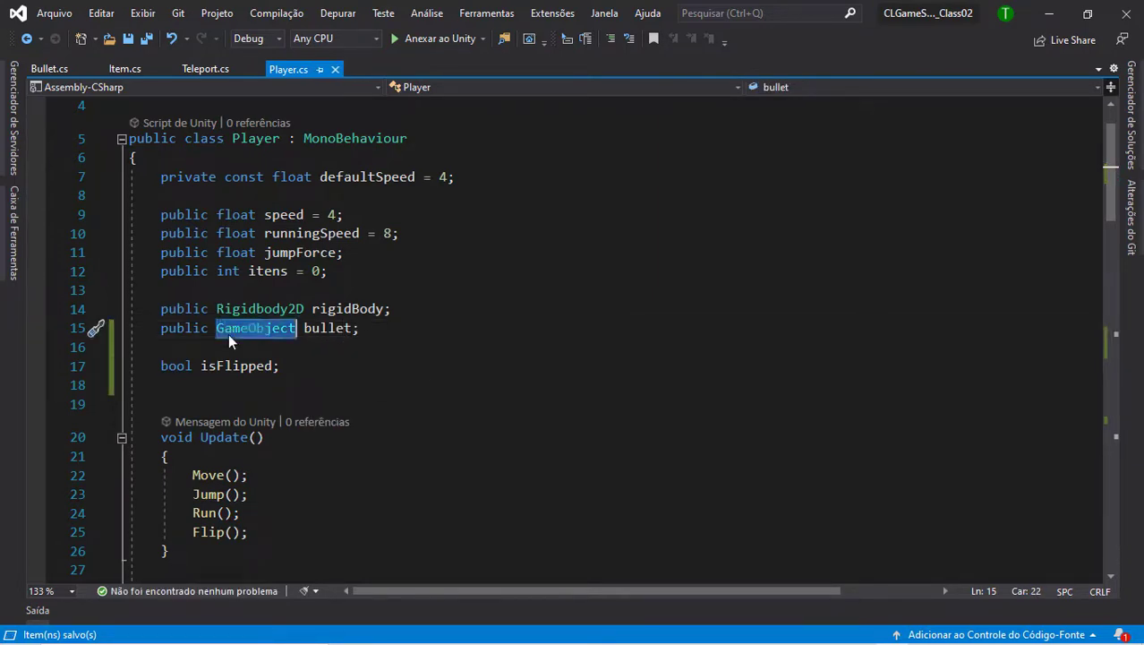
pyautogui.hotkey('alt', 'Tab')
pyautogui.press('Escape')
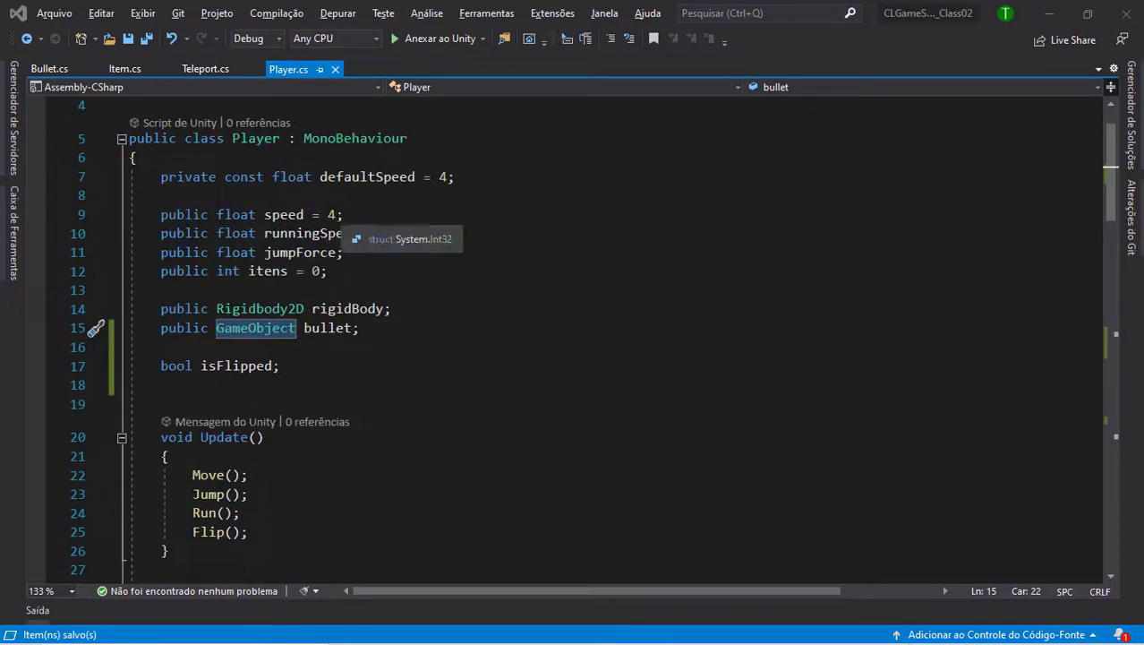
pyautogui.hotkey('alt', 'Tab')
pyautogui.click(91, 168)
# Step through the Hierarchy objects, clear the selection, and return to Player.cs below the bullet field.
pyautogui.press('Up')
pyautogui.press('Up')
pyautogui.press('Up')
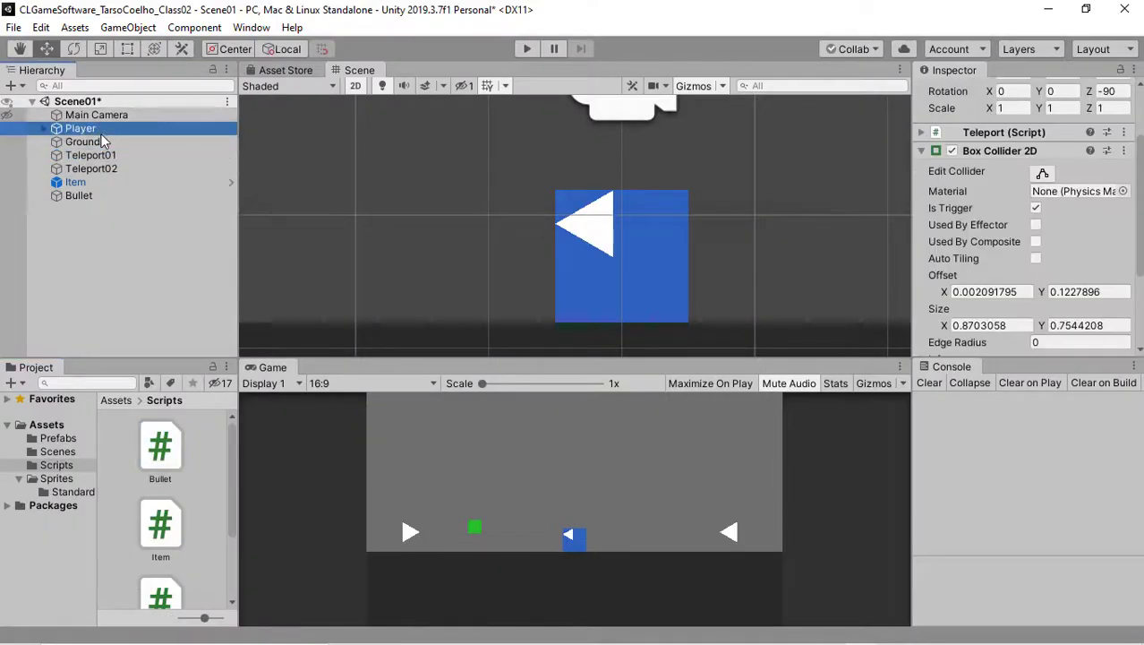
pyautogui.press('Up')
pyautogui.press('Down')
pyautogui.press('Down')
pyautogui.press('Down')
pyautogui.click(103, 205)
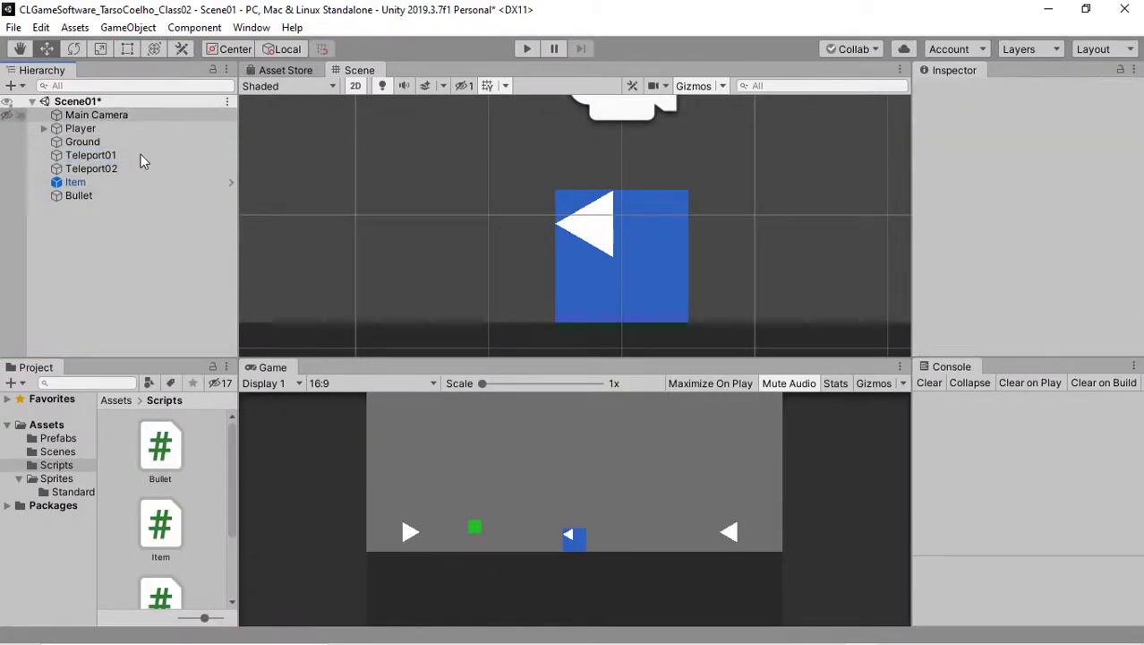
pyautogui.hotkey('alt', 'Tab')
pyautogui.click(351, 347)
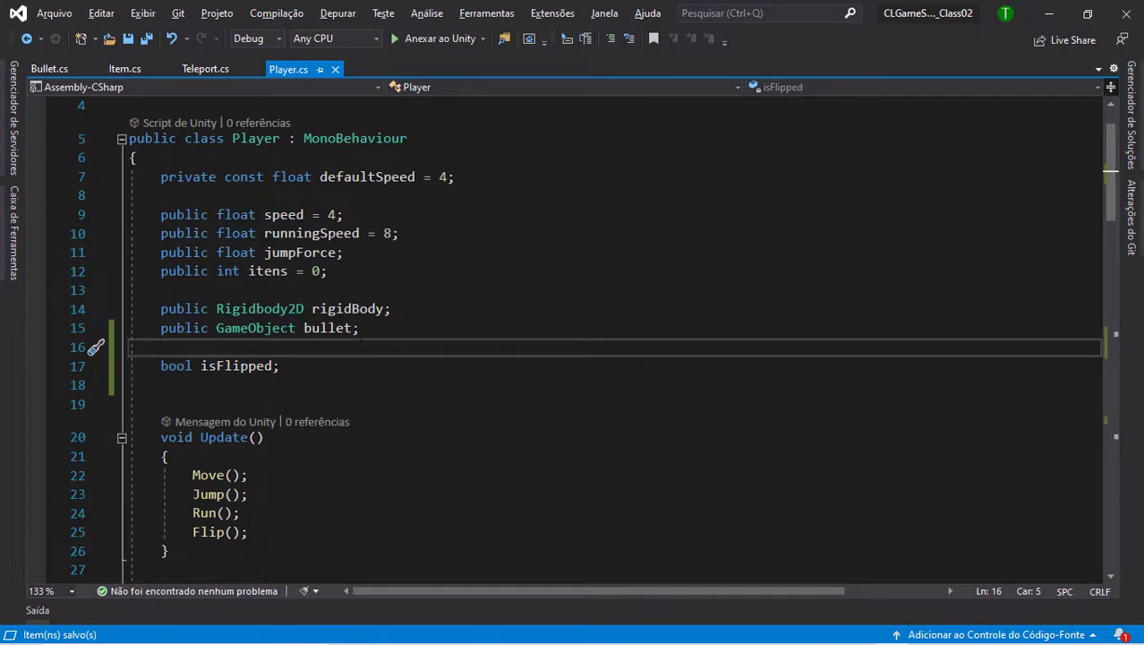
pyautogui.hotkey('alt', 'Tab')
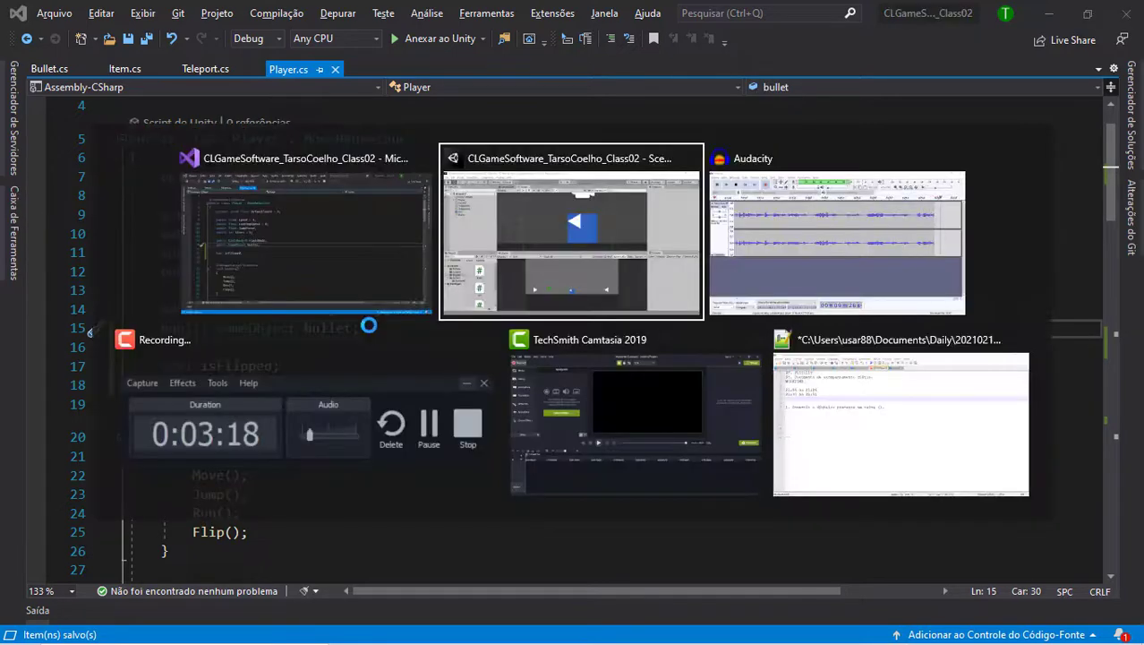
pyautogui.hotkey('alt', 'Tab')
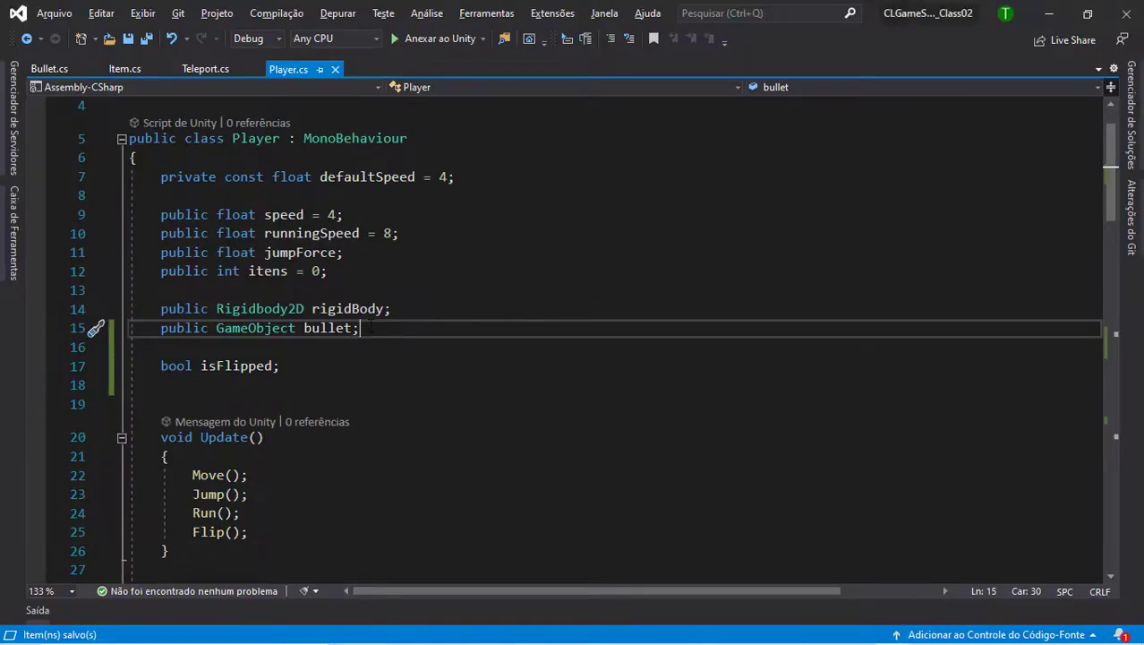
# Write if (Input.GetKeyDown(KeyCode.K)) as the first line inside Shoot().
pyautogui.scroll(-2, 370, 327)
pyautogui.scroll(-4, 295, 299)
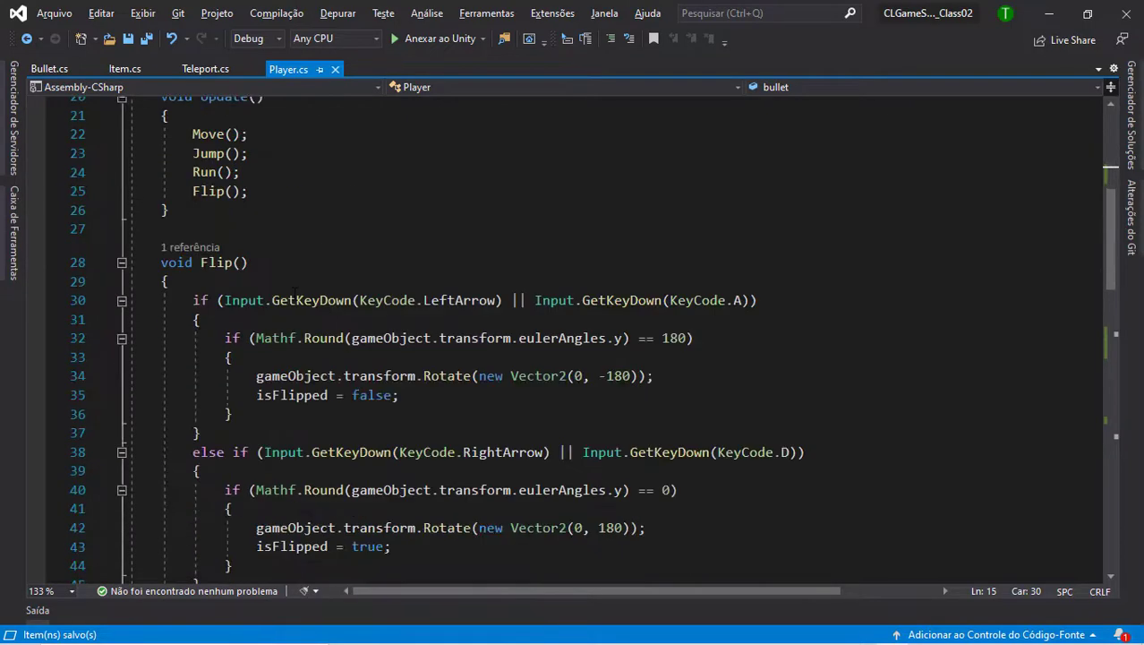
pyautogui.scroll(-8, 296, 300)
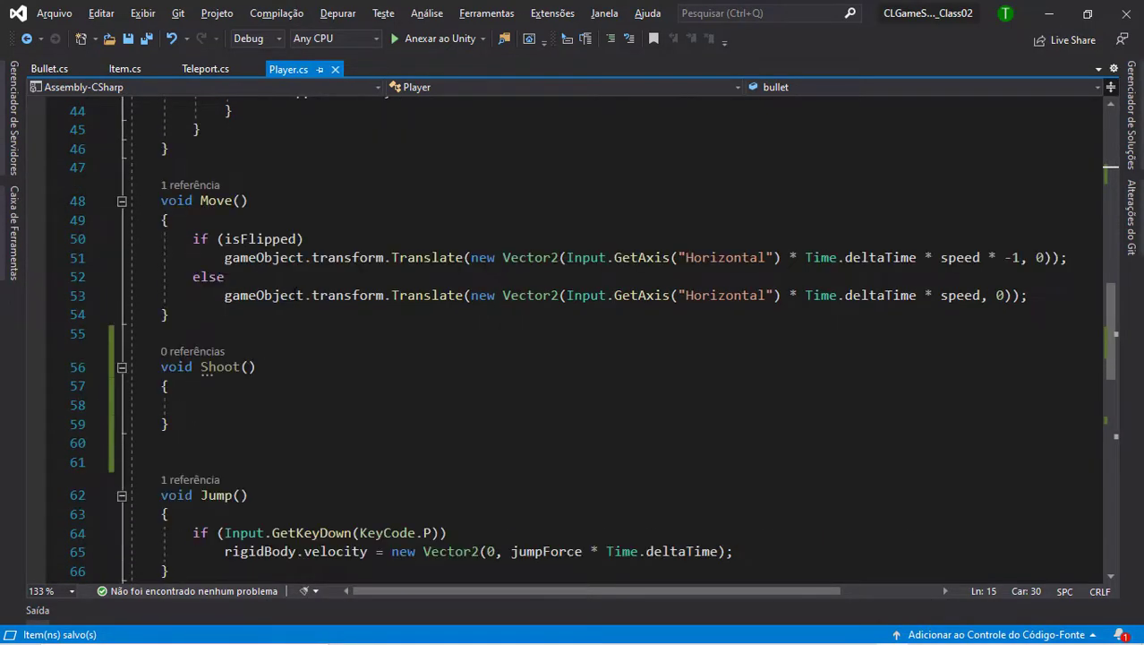
pyautogui.scroll(-2, 274, 318)
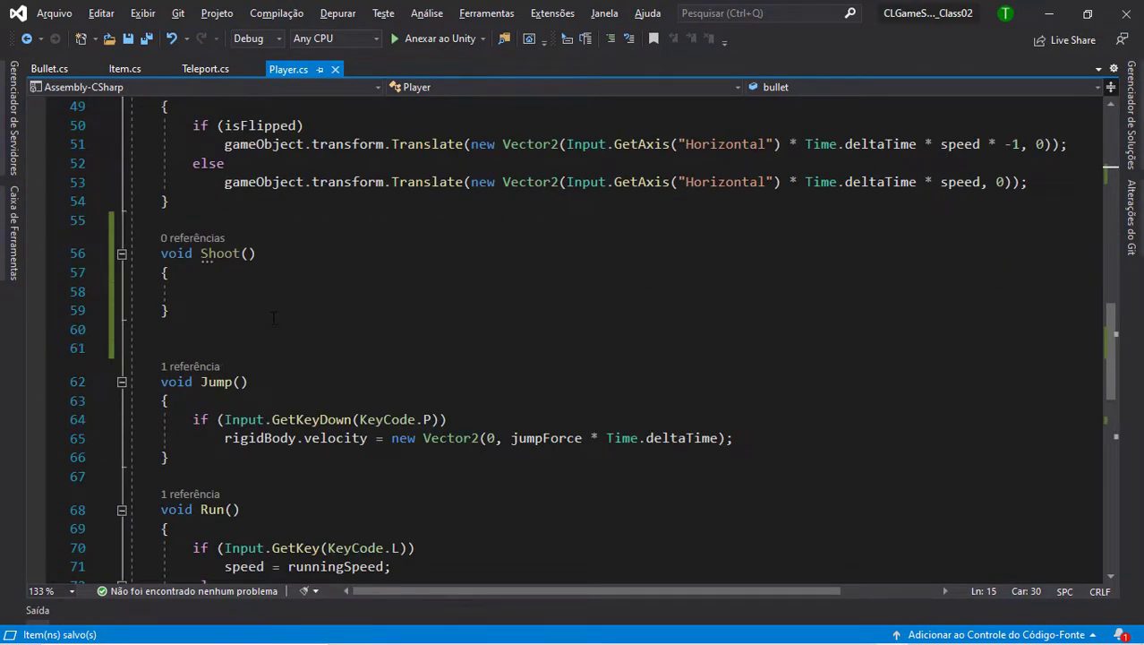
pyautogui.scroll(-1, 274, 318)
pyautogui.scroll(2, 265, 413)
pyautogui.scroll(2, 265, 413)
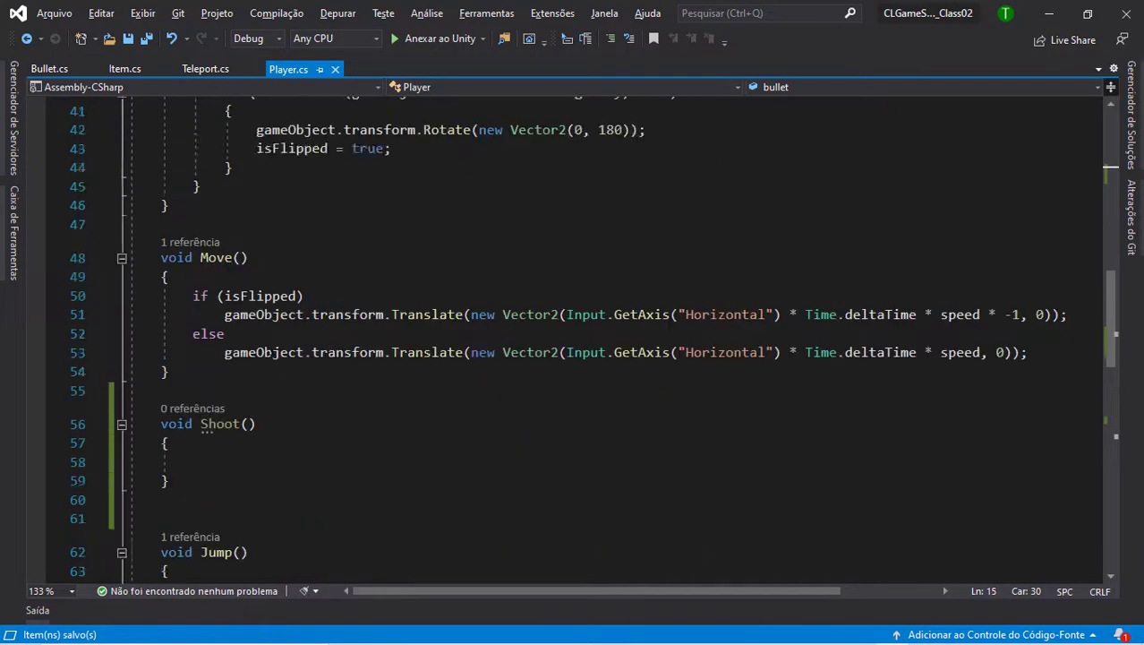
pyautogui.scroll(-2, 265, 413)
pyautogui.click(265, 347)
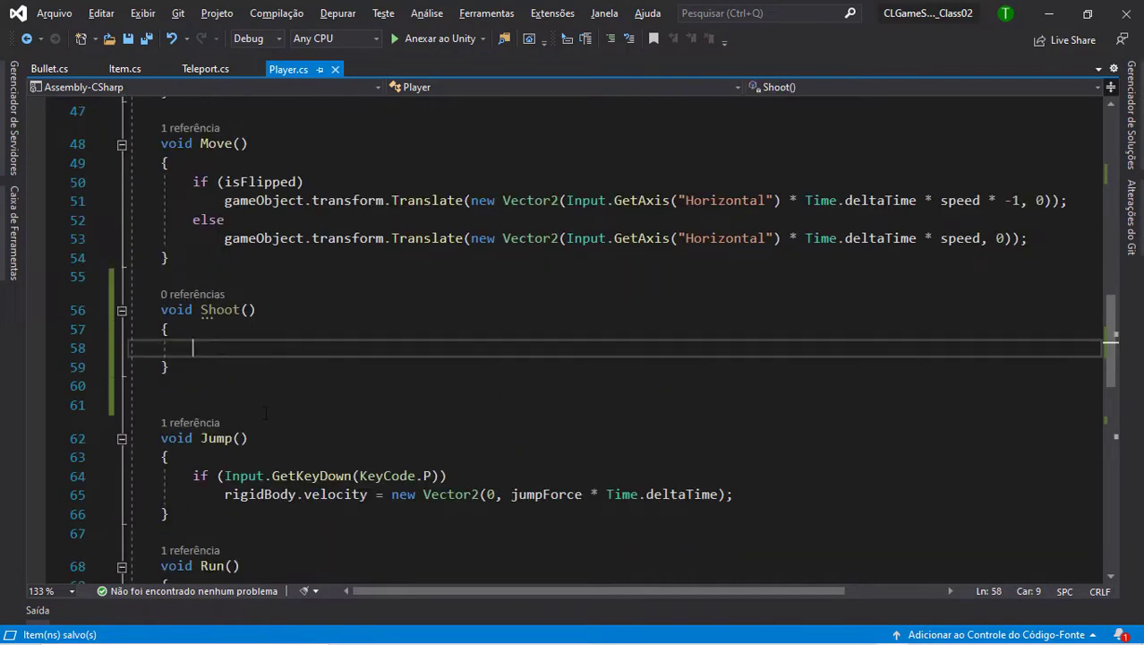
pyautogui.write('if (')
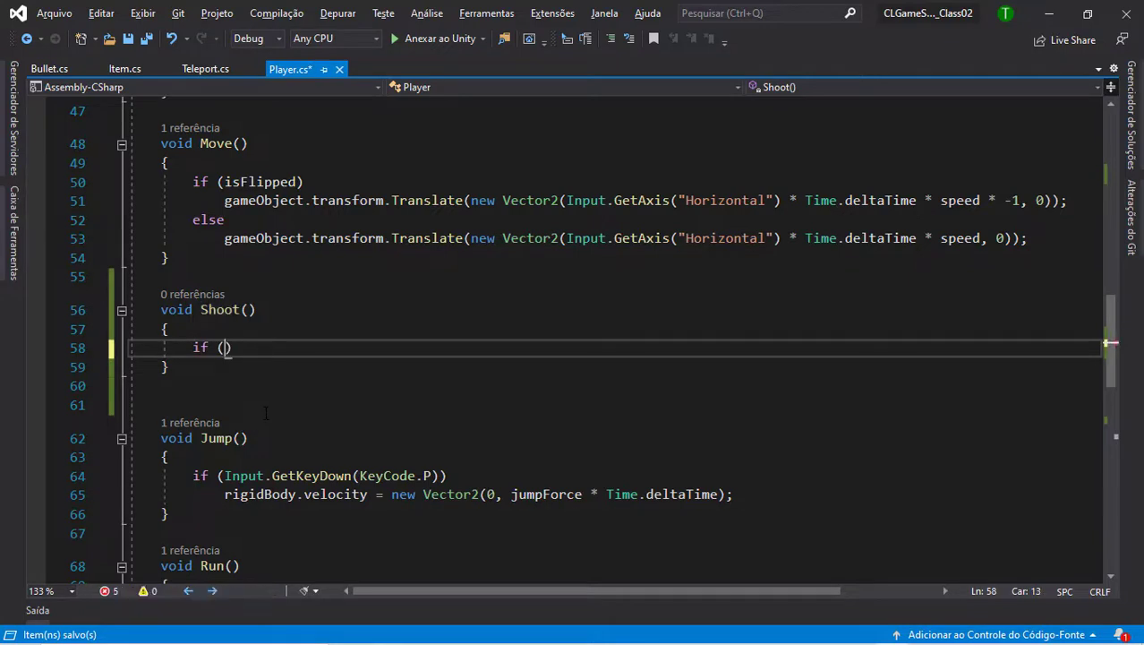
pyautogui.write('inp')
pyautogui.press('Tab')
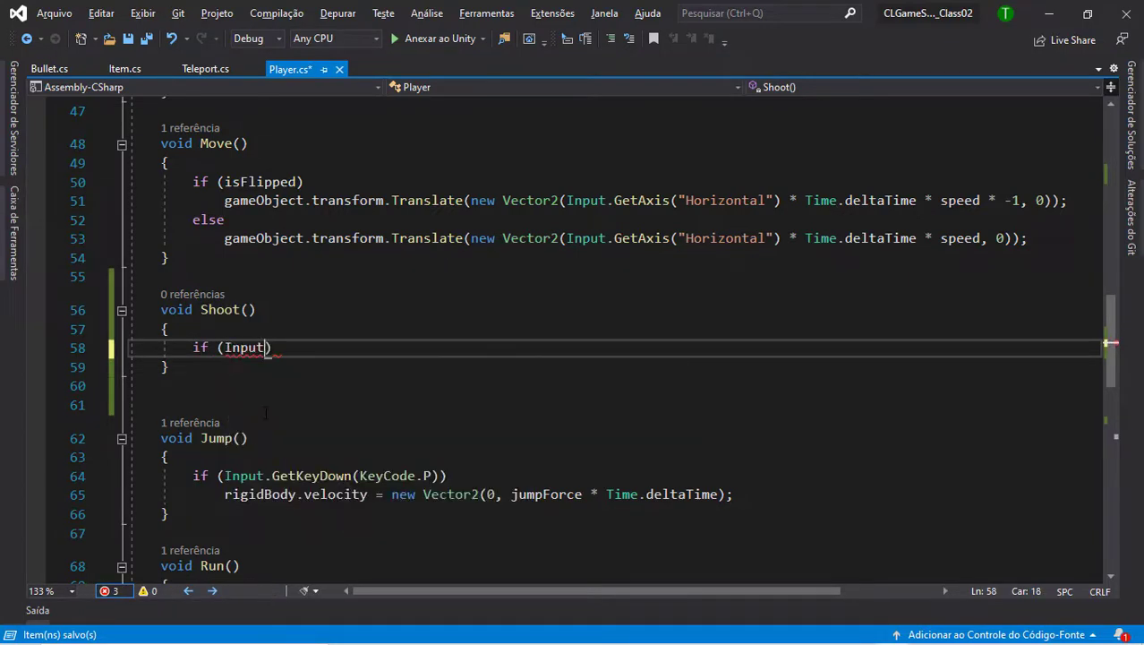
pyautogui.write('.get')
pyautogui.press('Tab')
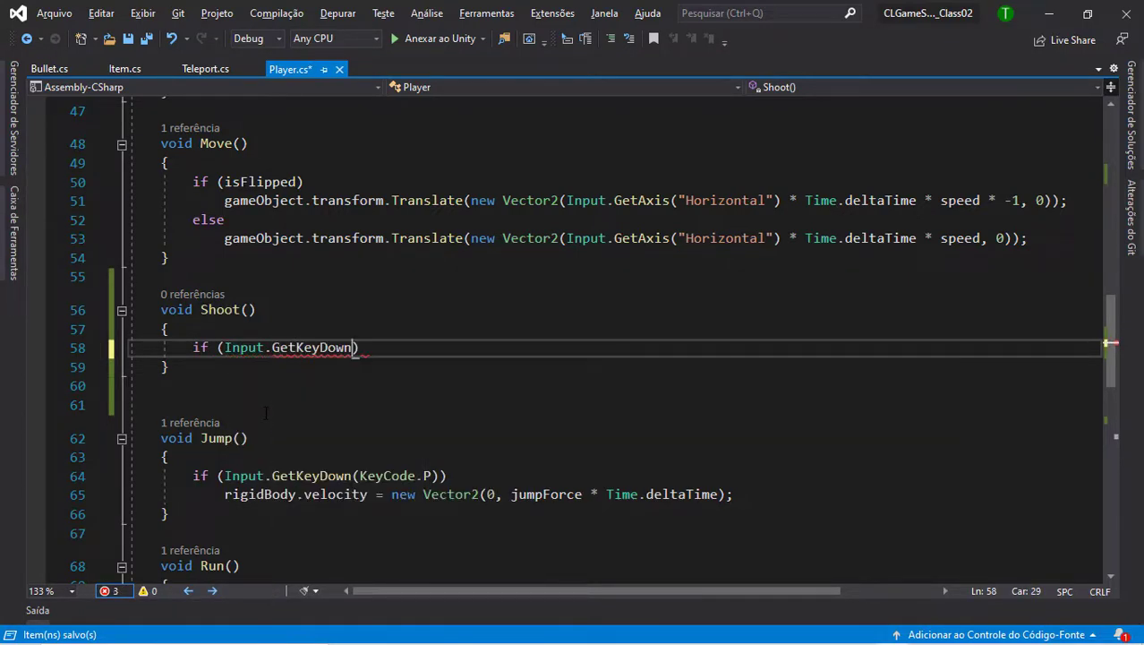
pyautogui.write('(')
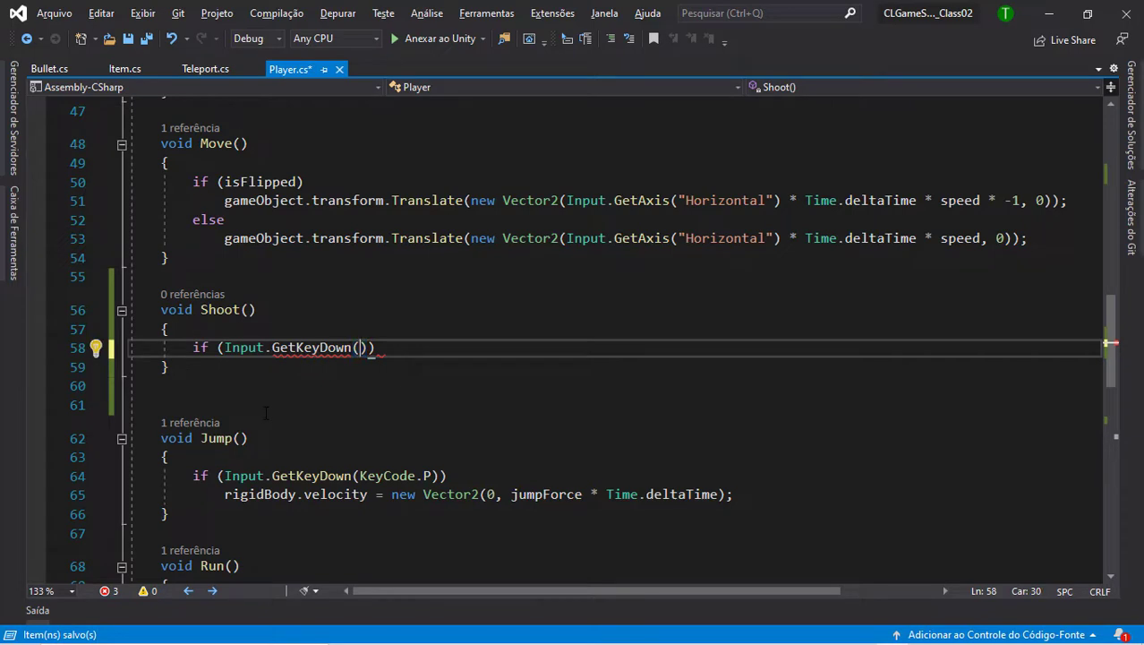
pyautogui.write('key')
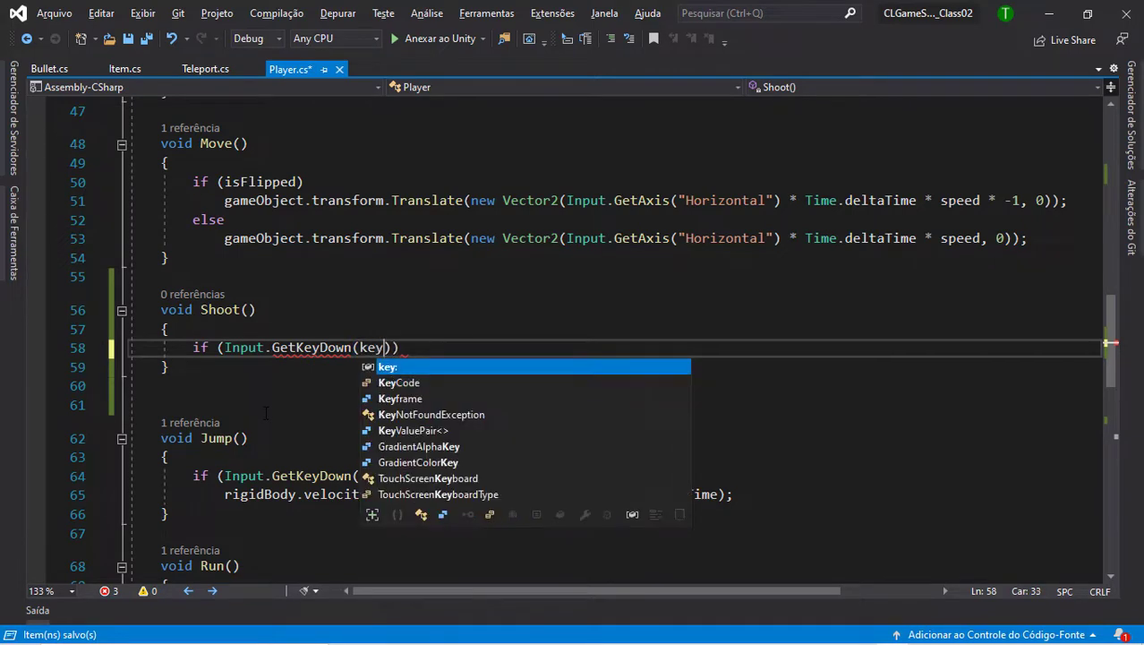
pyautogui.press('Tab')
pyautogui.write('.k')
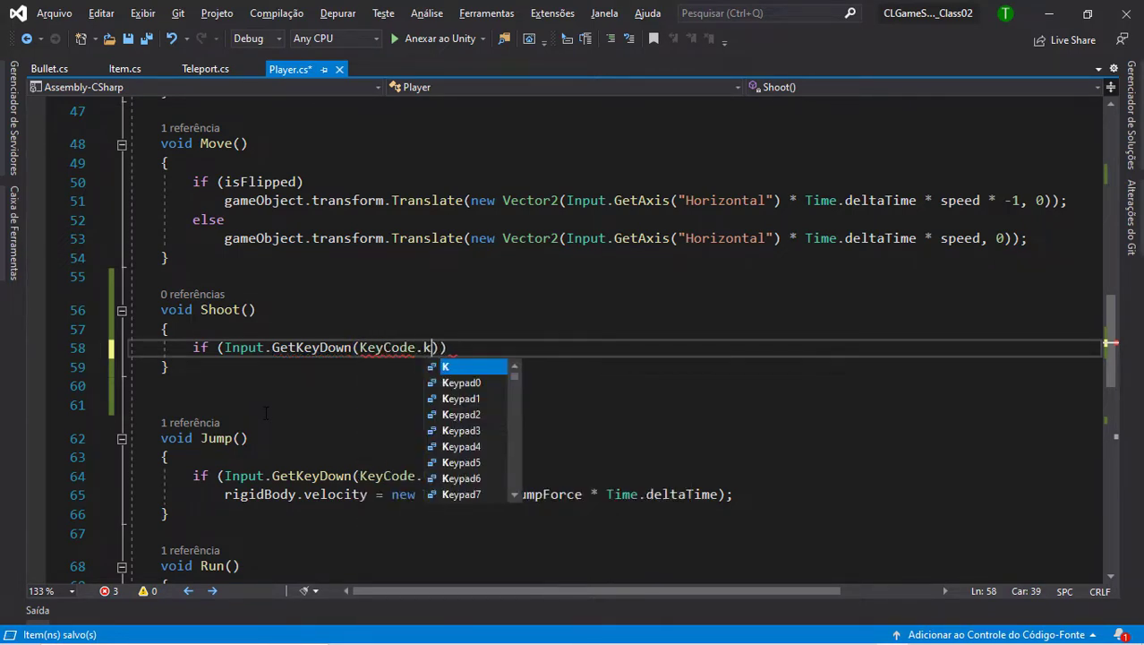
pyautogui.press('Tab')
pyautogui.write('))')
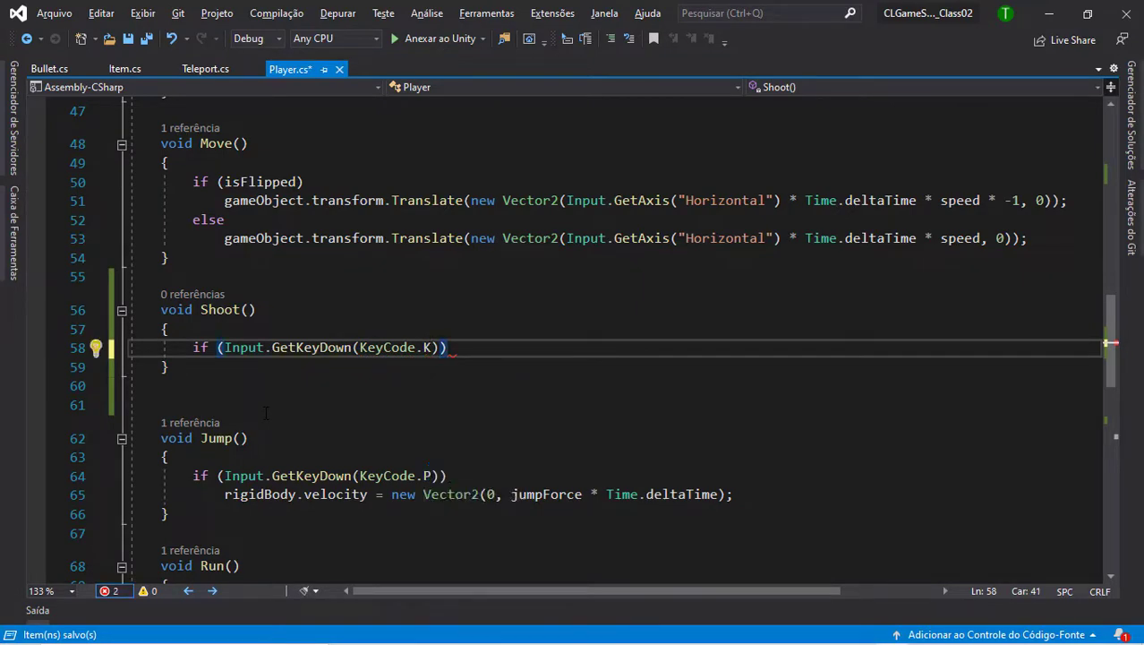
pyautogui.scroll(-3, 265, 412)
pyautogui.scroll(-2, 265, 412)
pyautogui.scroll(-3, 428, 266)
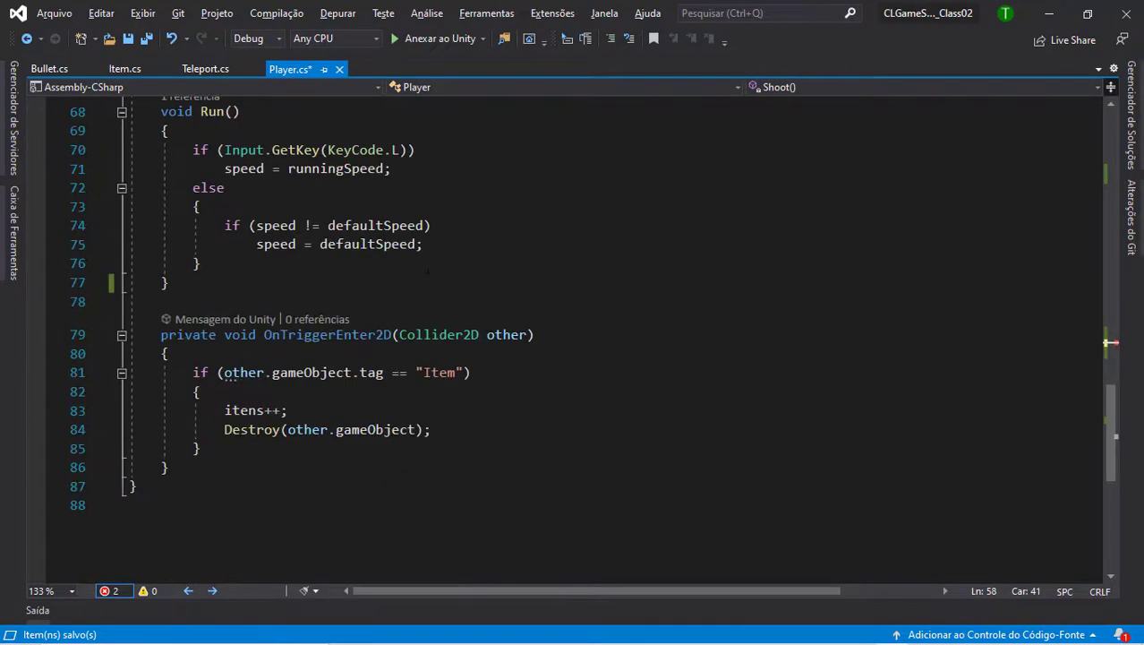
pyautogui.scroll(1, 428, 266)
pyautogui.scroll(2, 428, 266)
pyautogui.scroll(3, 428, 266)
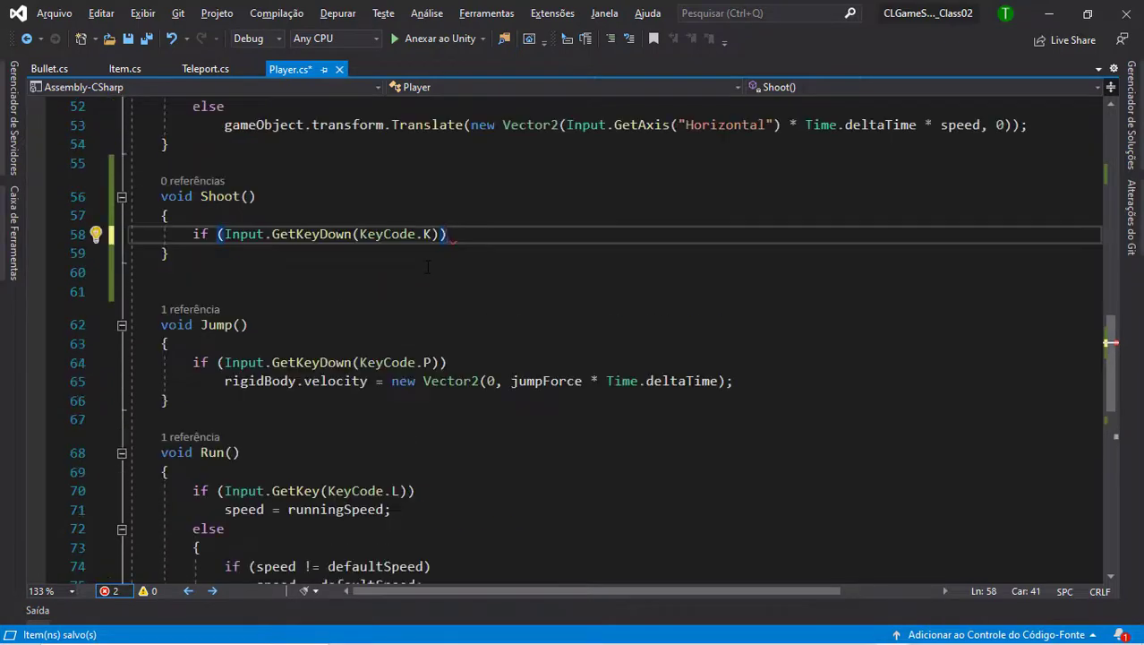
pyautogui.scroll(2, 428, 266)
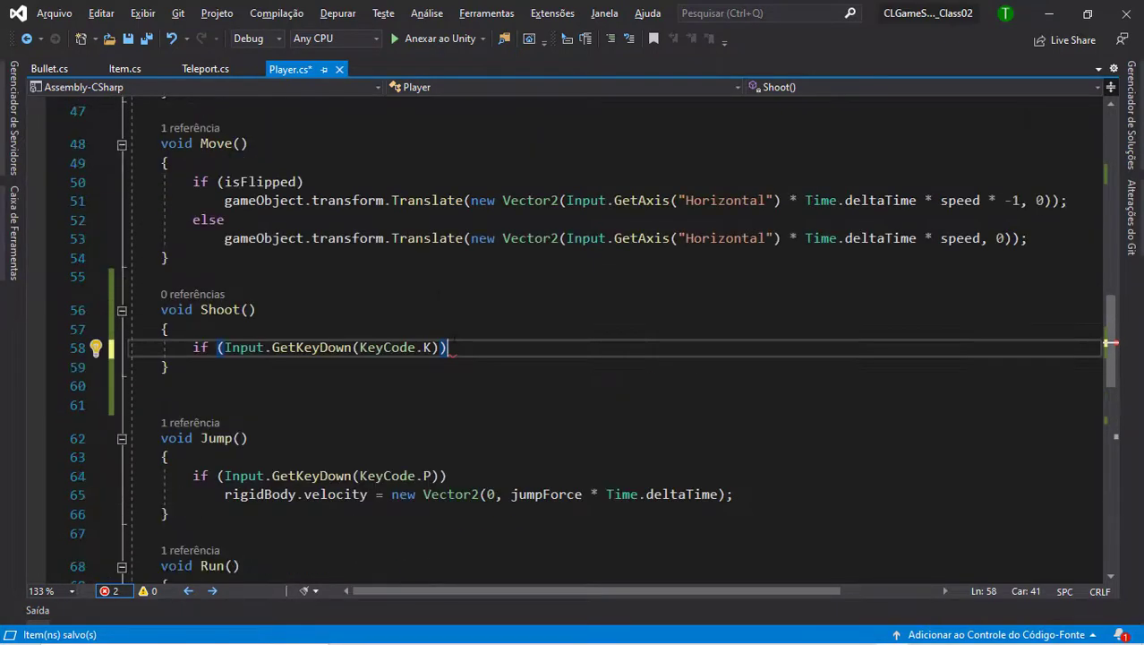
# Open a brace block under the K check and begin Instantiate(bullet, inside it.
pyautogui.moveTo(453, 354)
pyautogui.press('Return')
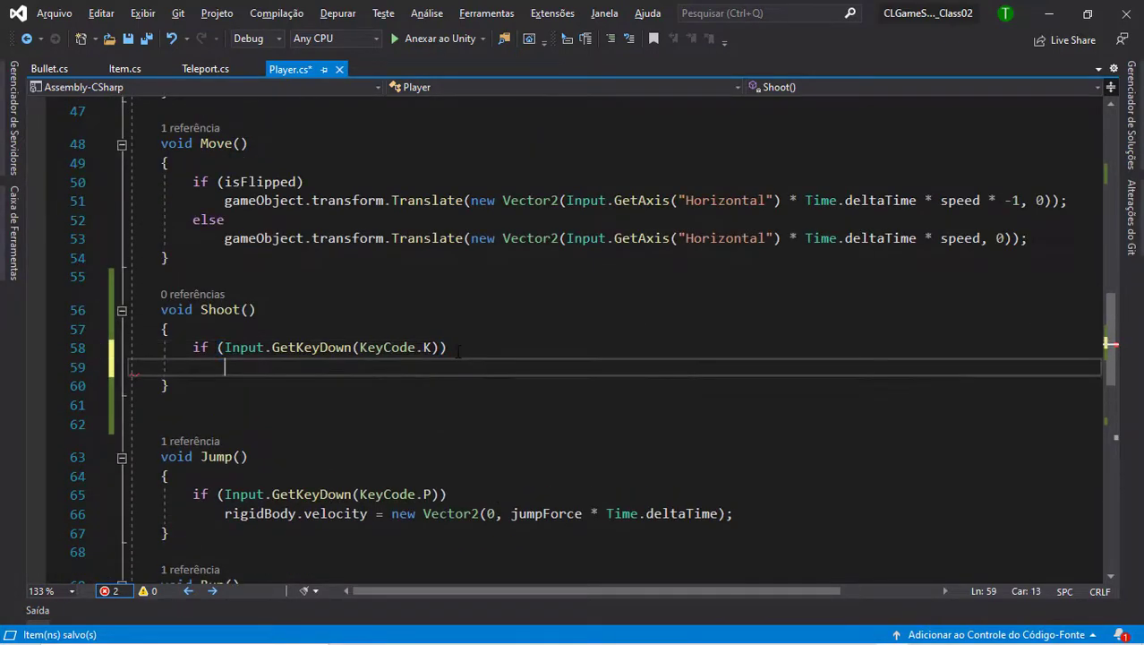
pyautogui.write('{')
pyautogui.press('Return')
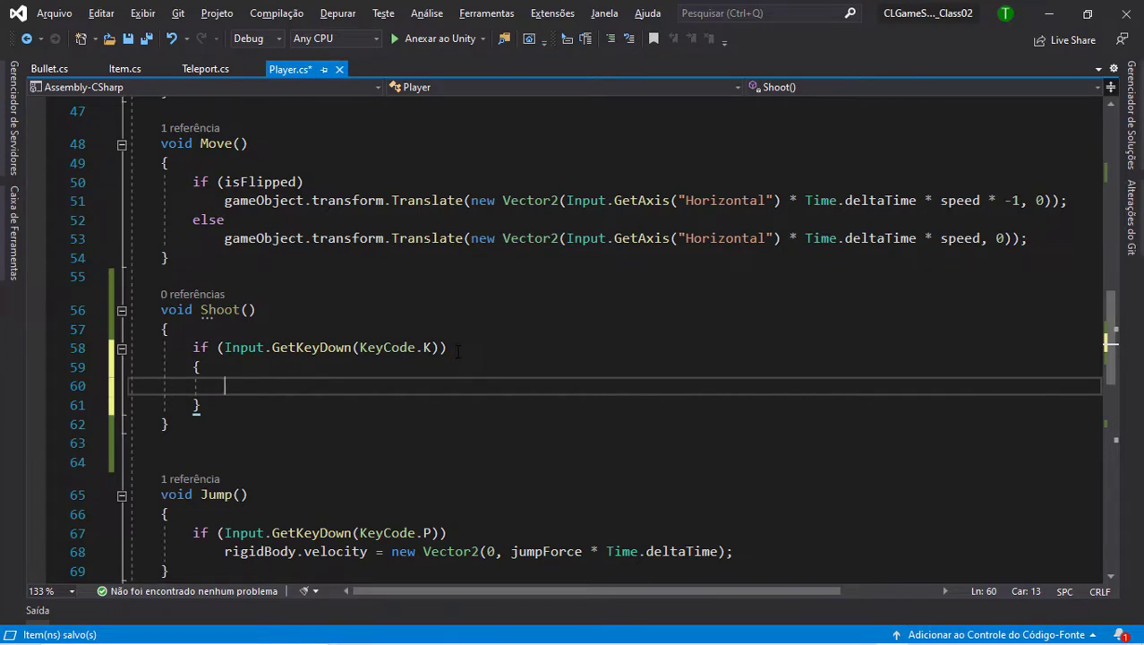
pyautogui.write('Ins')
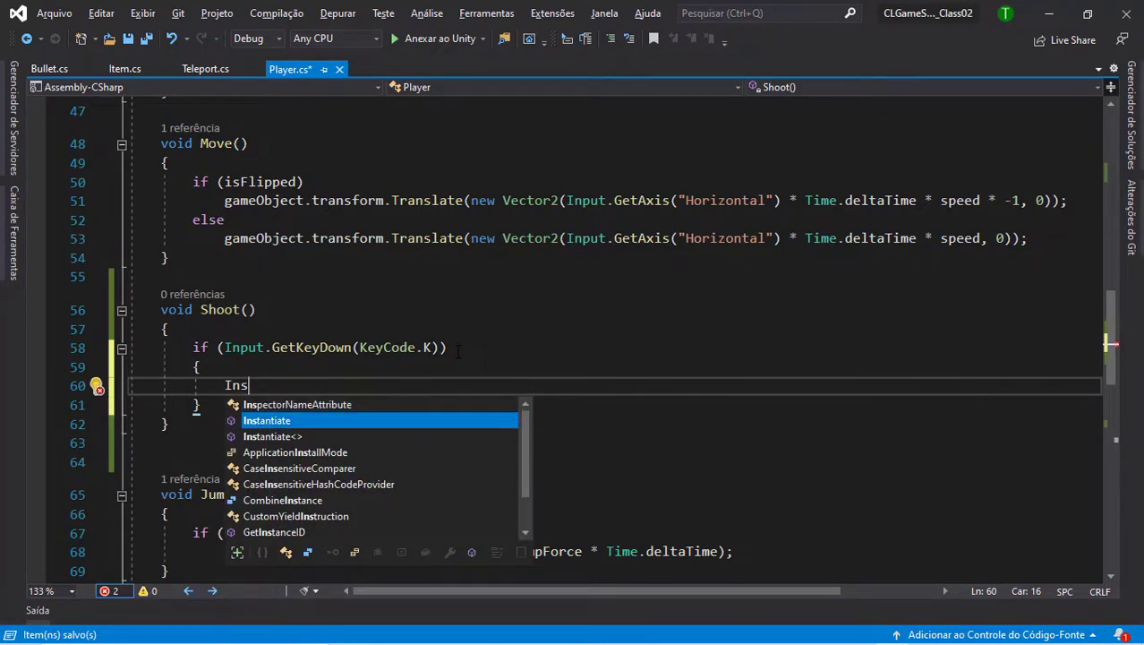
pyautogui.press('Tab')
pyautogui.write('(')
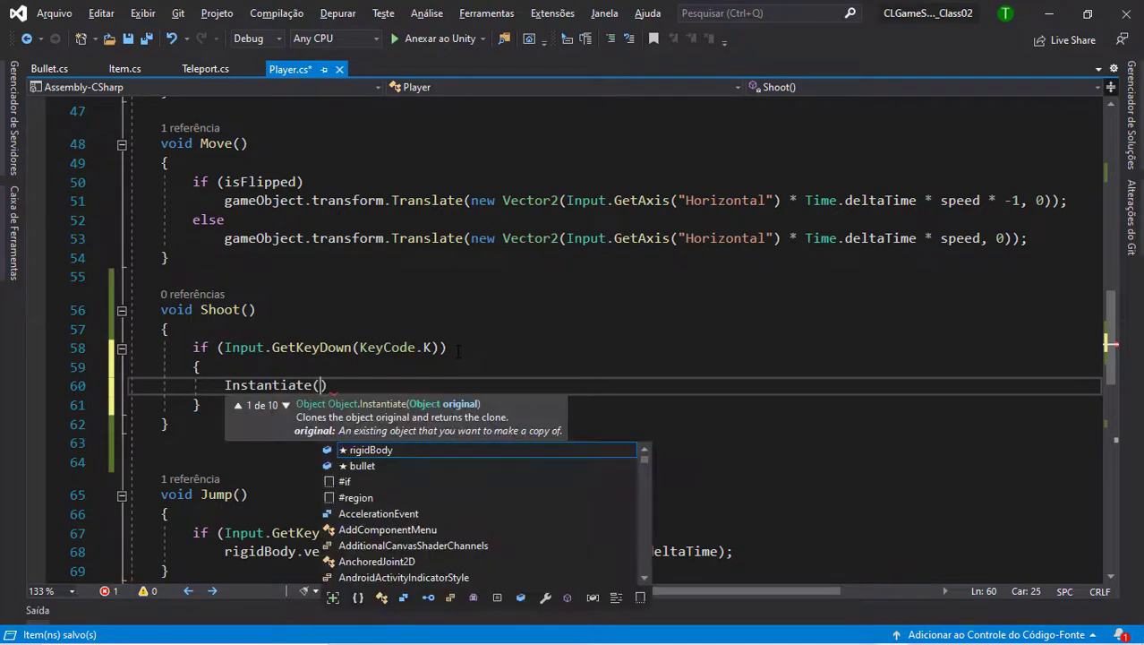
pyautogui.press('Escape')
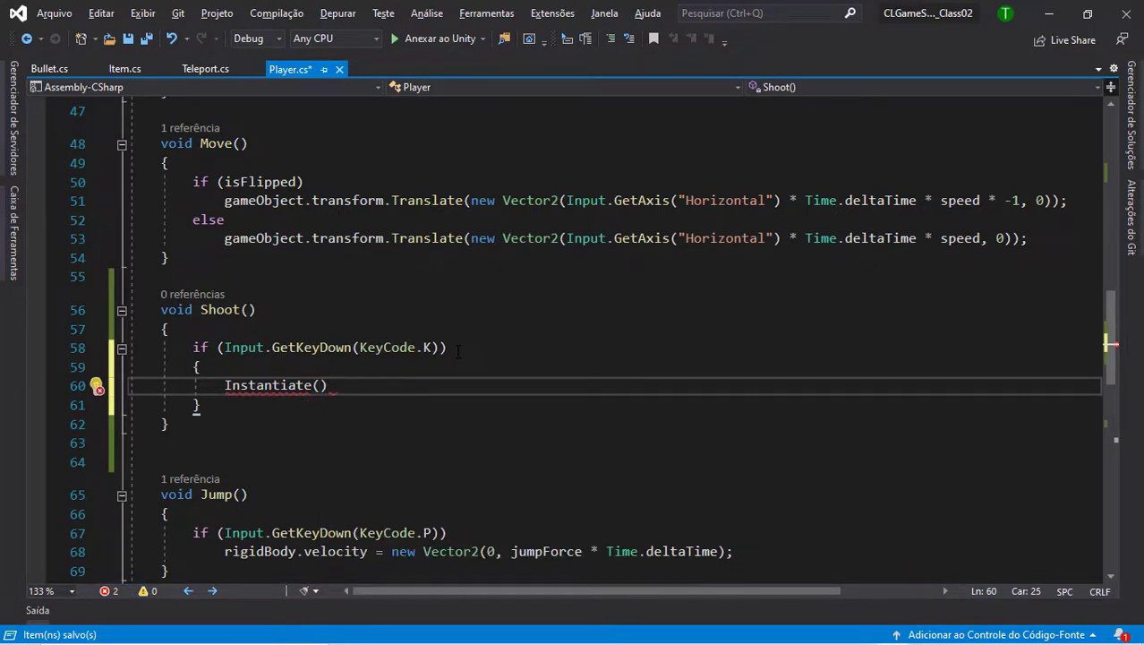
pyautogui.write('bullet')
pyautogui.scroll(1, 458, 352)
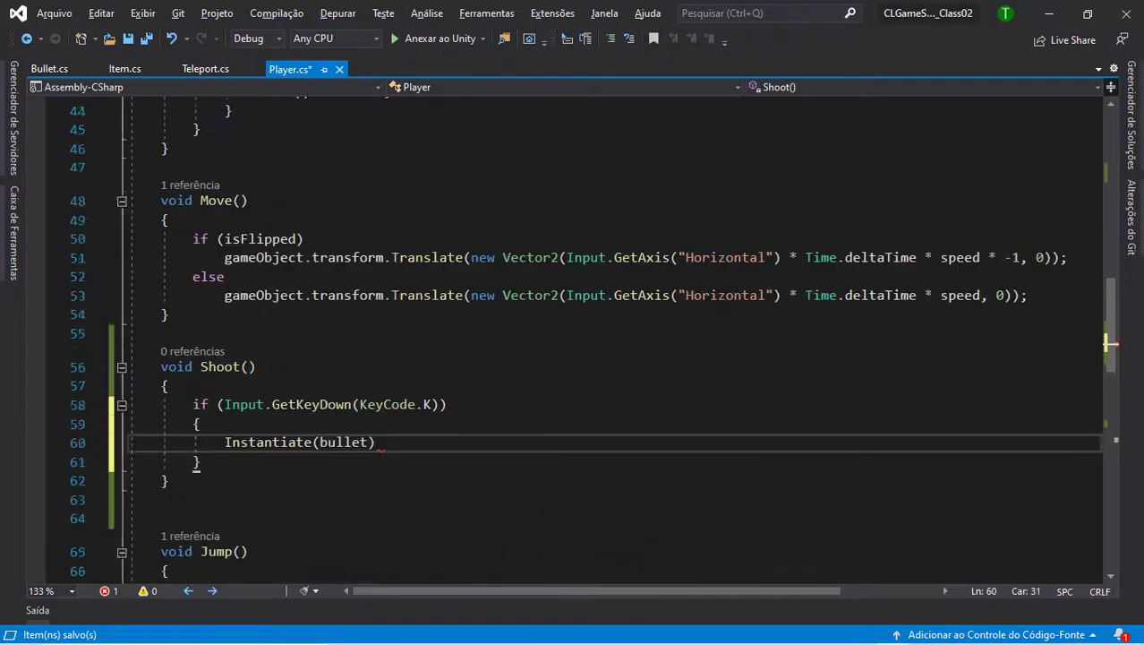
pyautogui.scroll(10, 369, 405)
pyautogui.scroll(3, 369, 405)
pyautogui.scroll(-7, 369, 405)
pyautogui.scroll(-8, 369, 404)
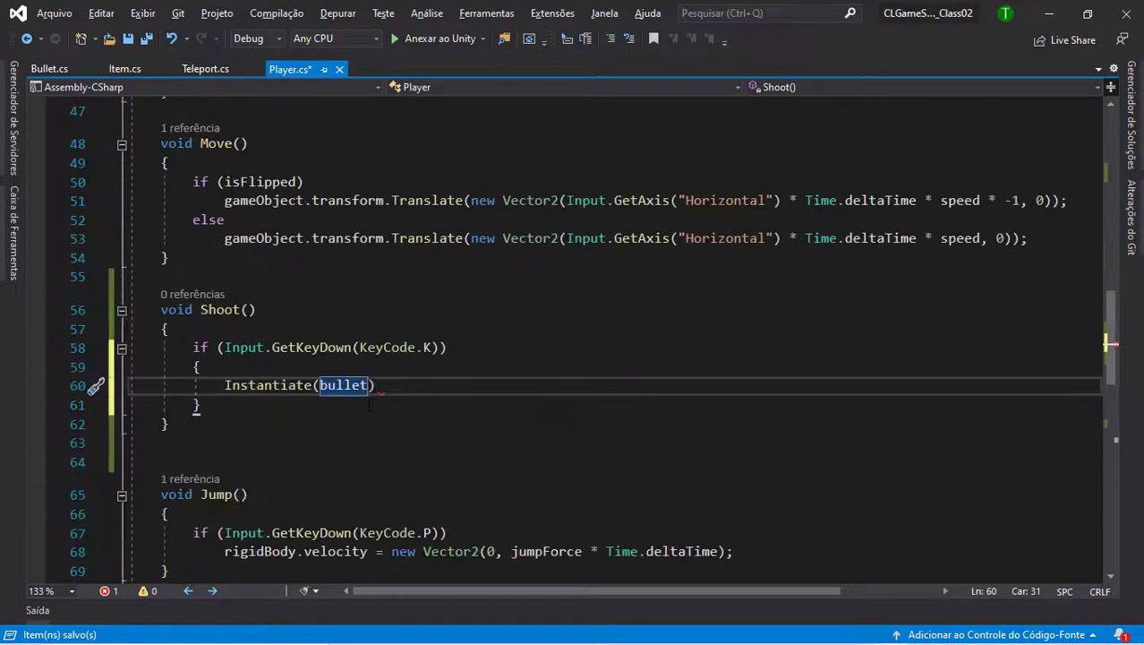
pyautogui.write(',')
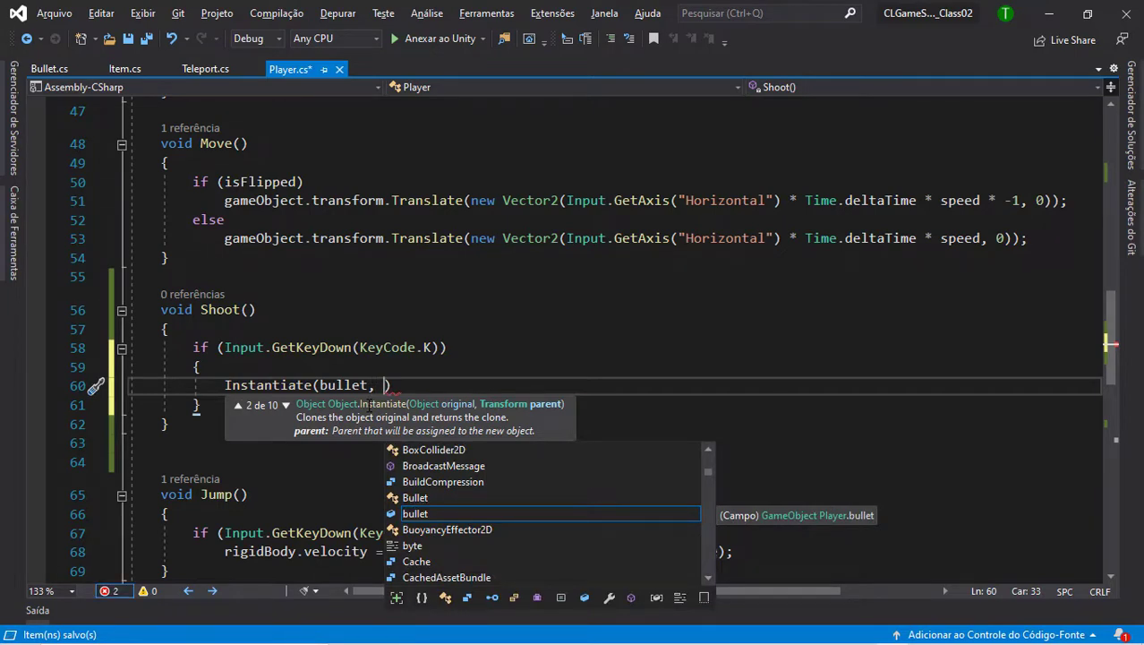
# Pass this.transform.position and this.transform.rotation as Instantiate's remaining arguments.
pyautogui.write('th')
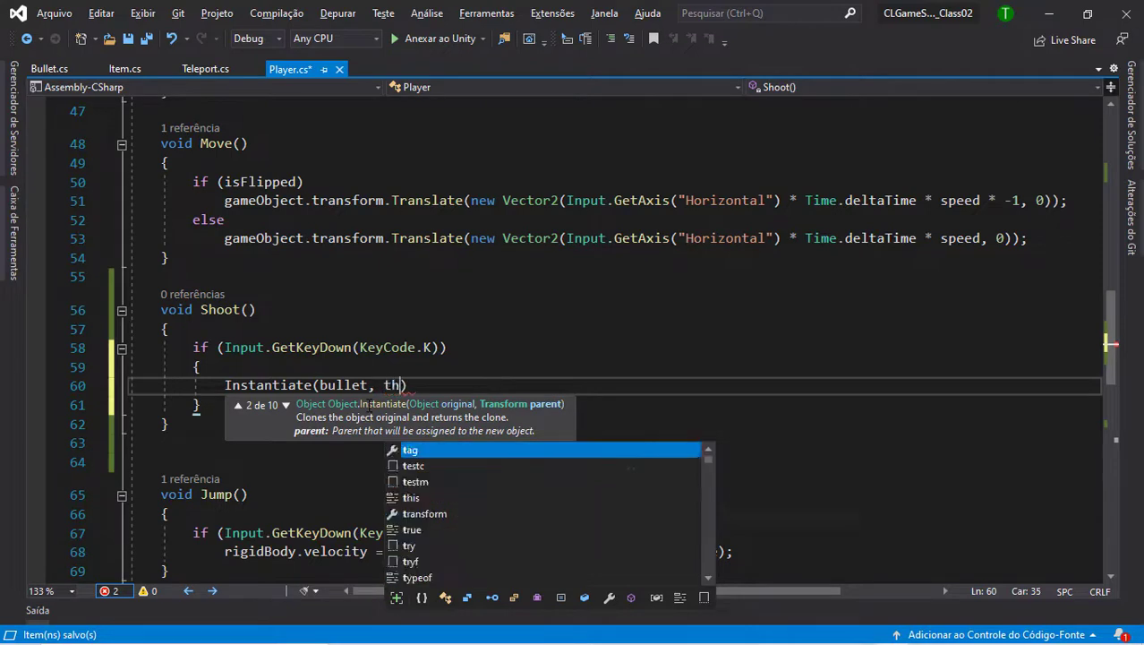
pyautogui.write('is.t')
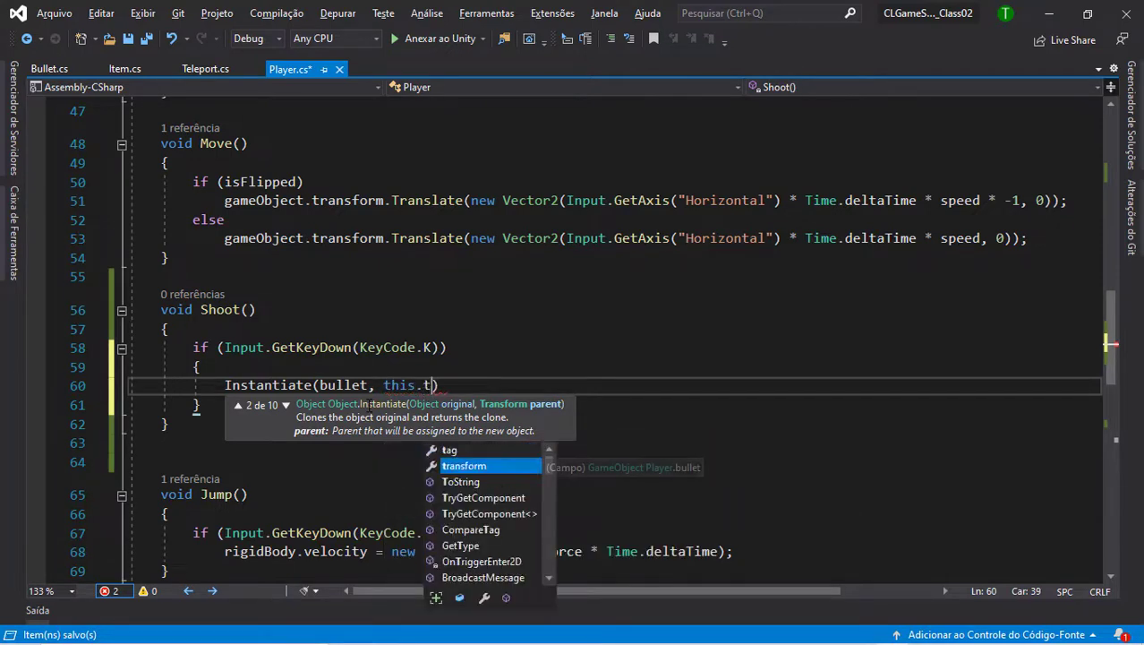
pyautogui.press('Tab')
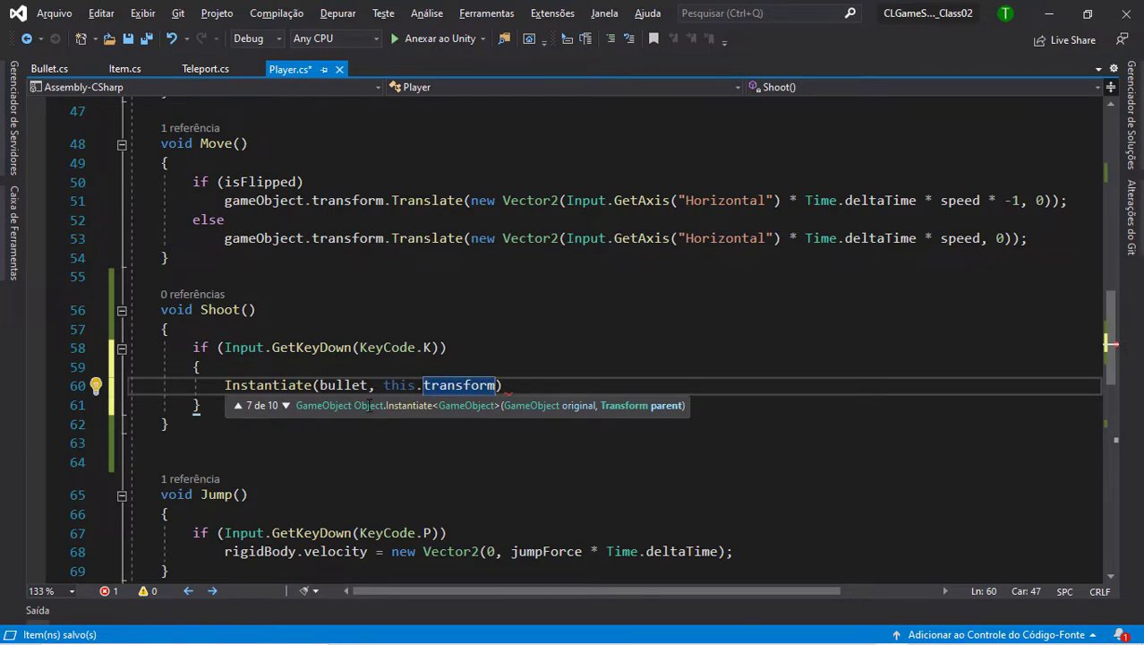
pyautogui.write('.')
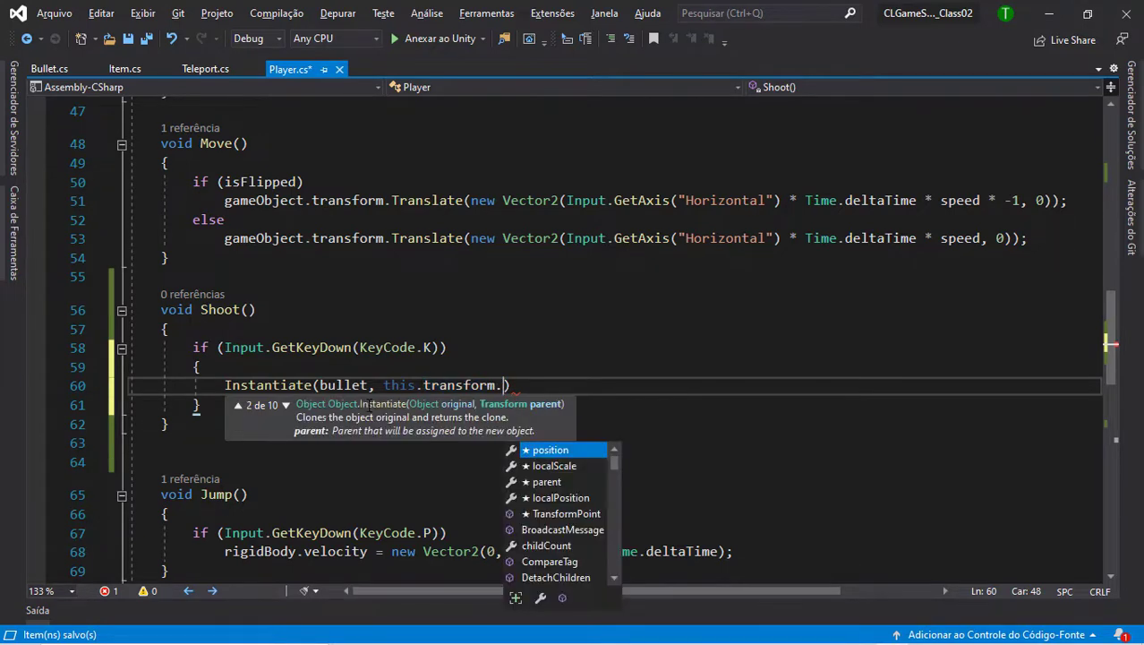
pyautogui.write('p')
pyautogui.press('Tab')
pyautogui.write(',')
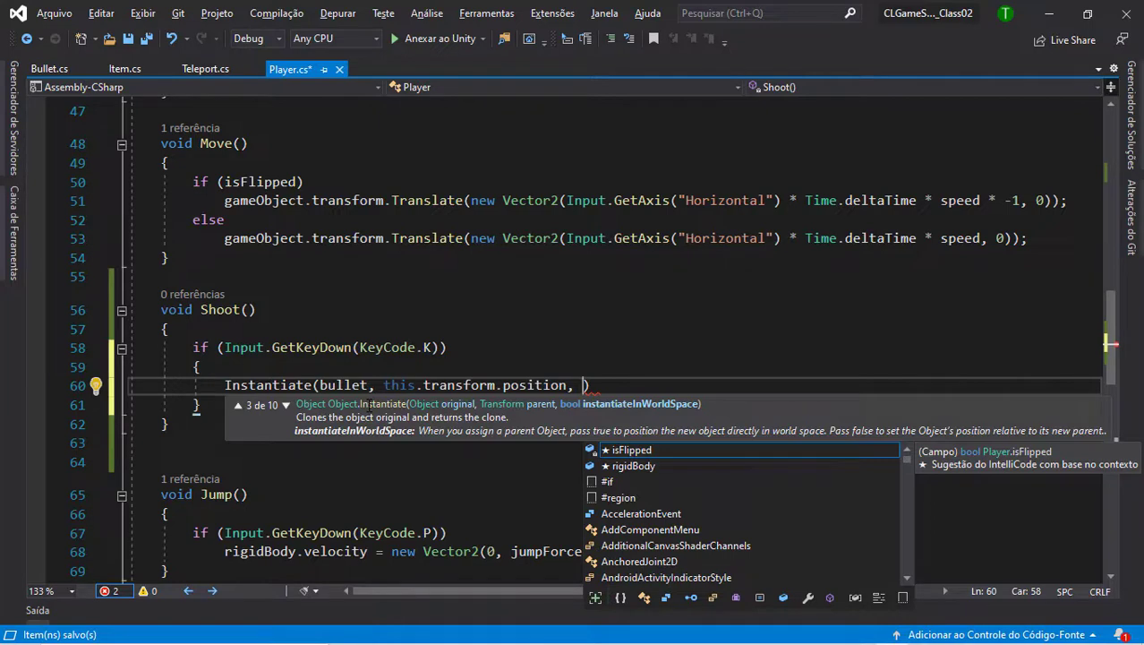
pyautogui.write('thi')
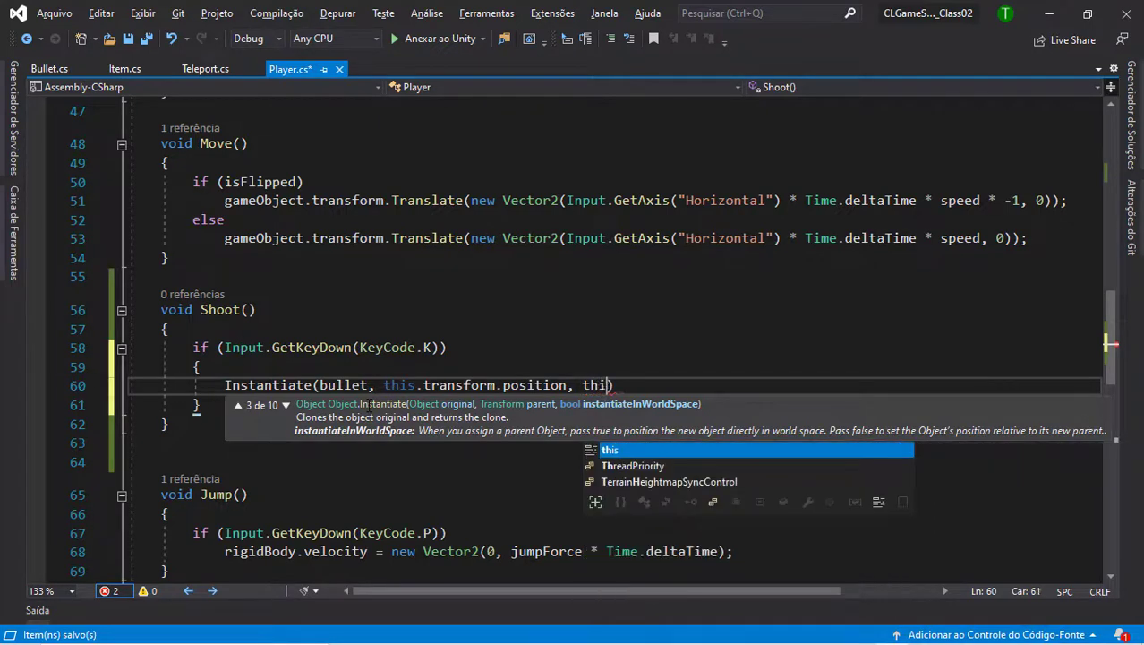
pyautogui.write('s.transform.')
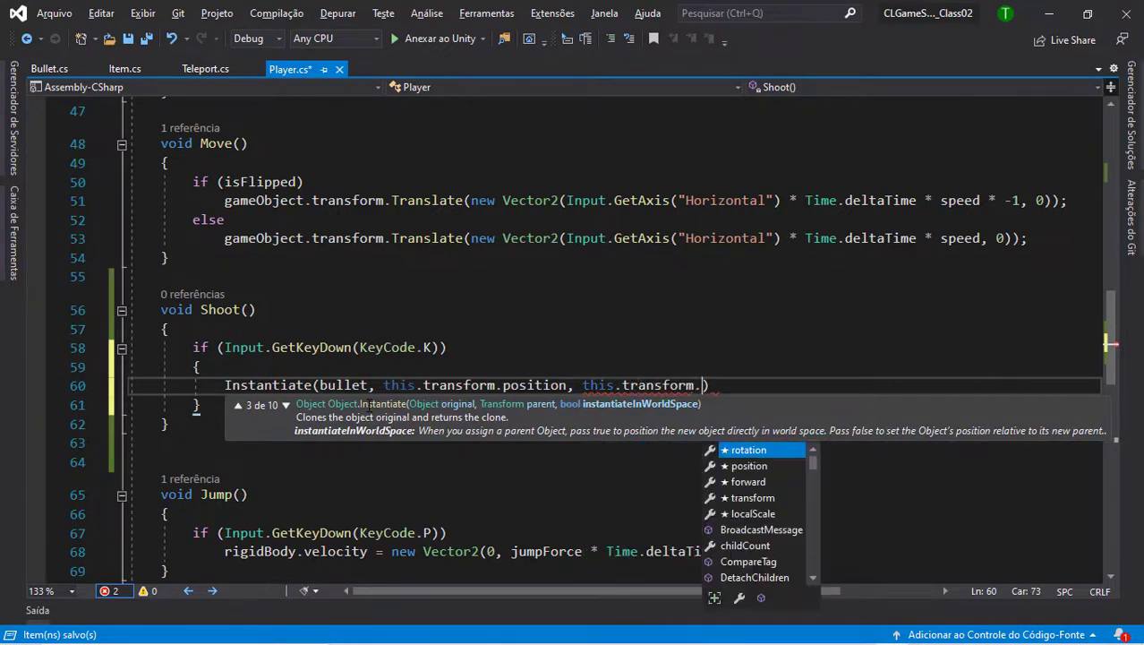
pyautogui.press('Tab')
pyautogui.write(')')
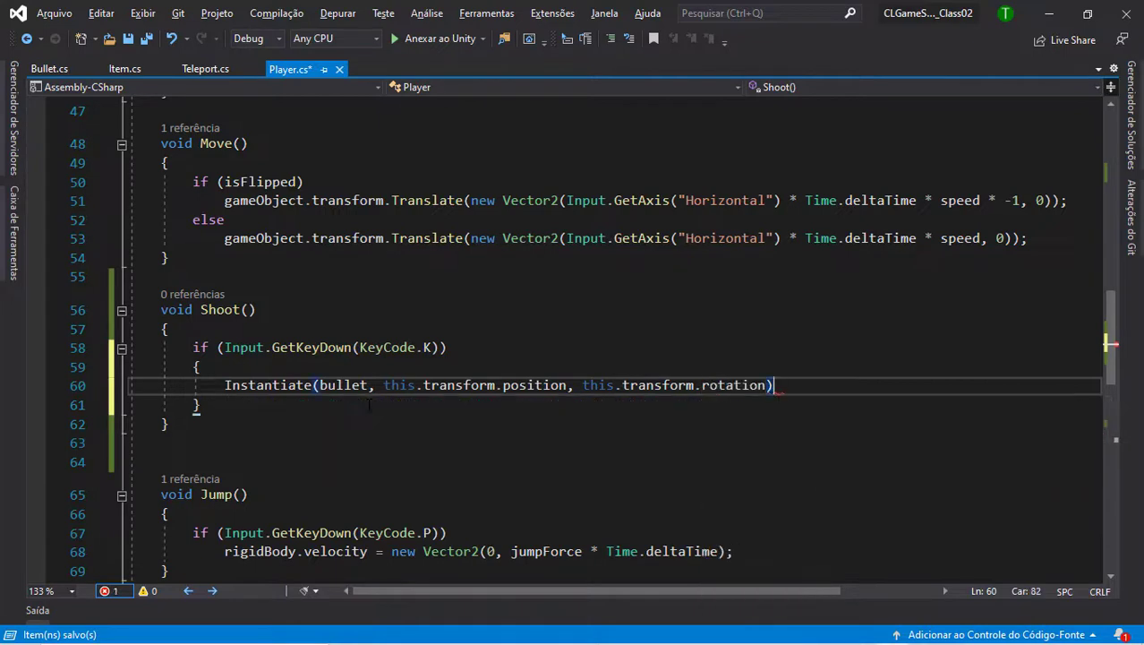
pyautogui.write(';')
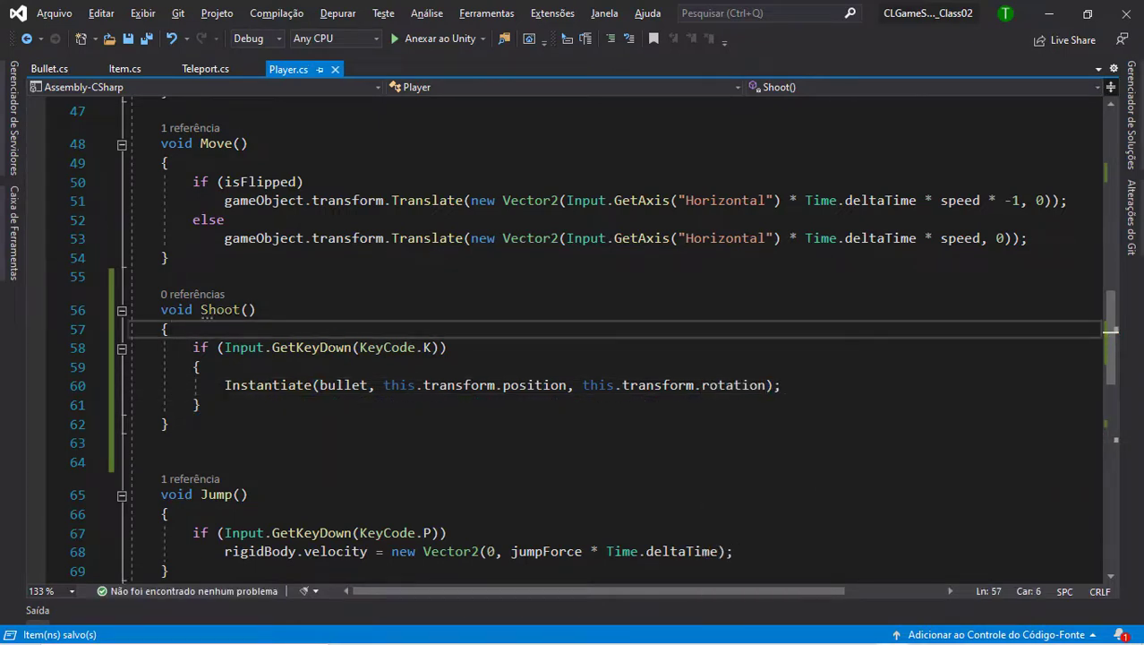
# Delete the braces around the Instantiate line in Shoot() and save Player.cs.
pyautogui.click(195, 405)
pyautogui.press('Up')
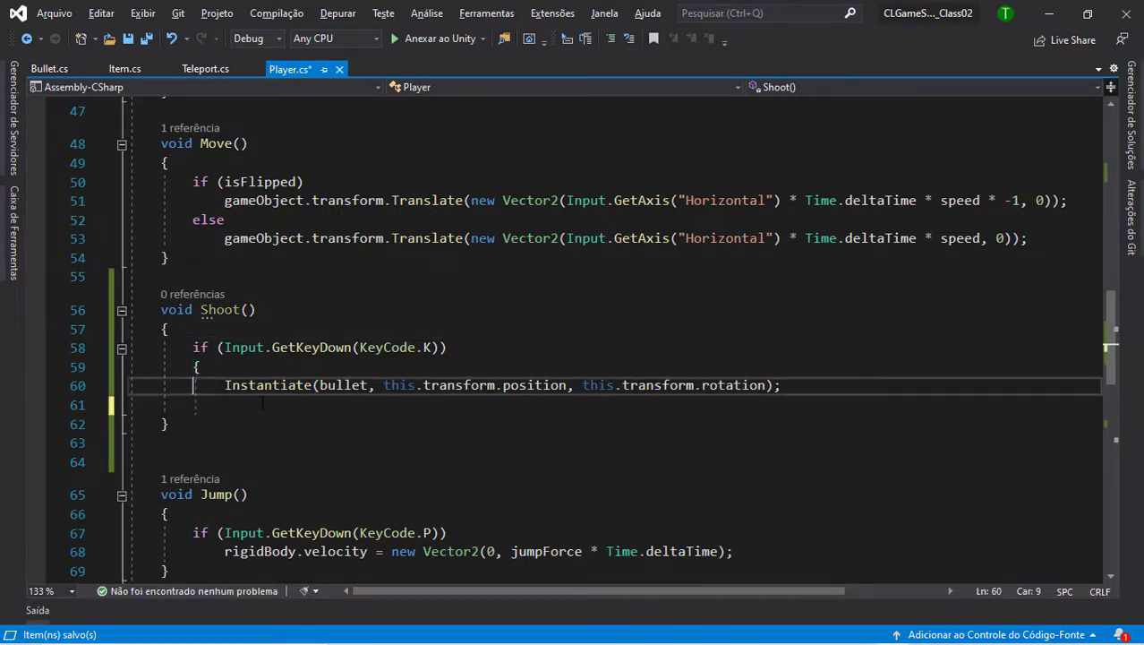
pyautogui.press('Up')
pyautogui.hotkey('ctrl', 'x')
pyautogui.press('Down')
pyautogui.hotkey('ctrl', 'x')
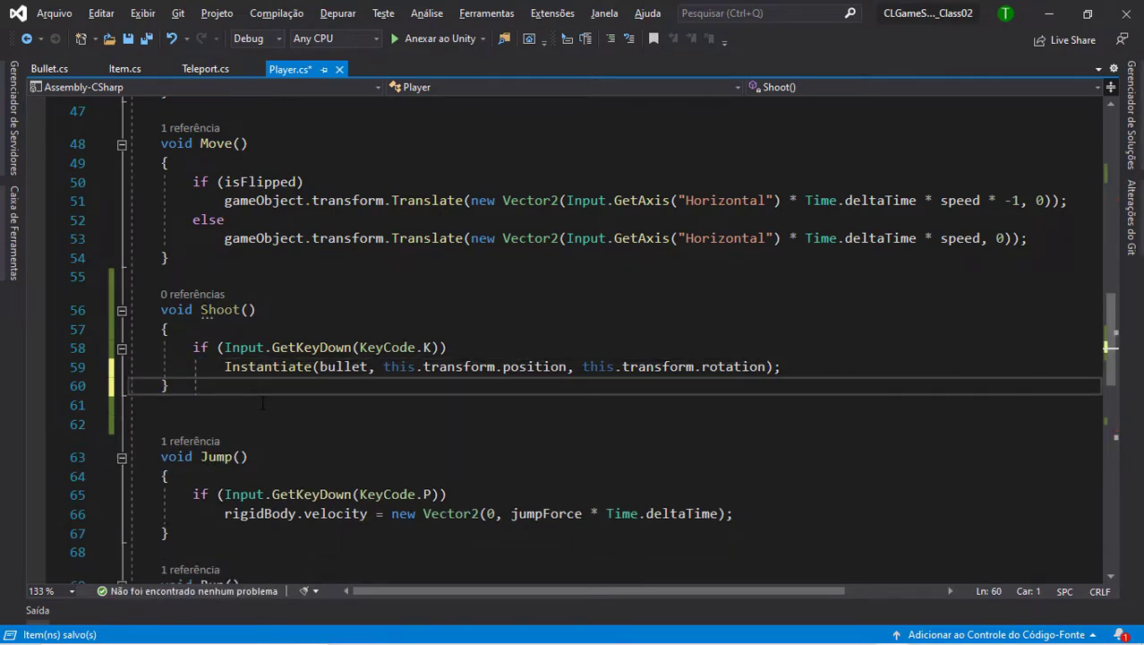
pyautogui.click(306, 277)
pyautogui.hotkey('ctrl', 's')
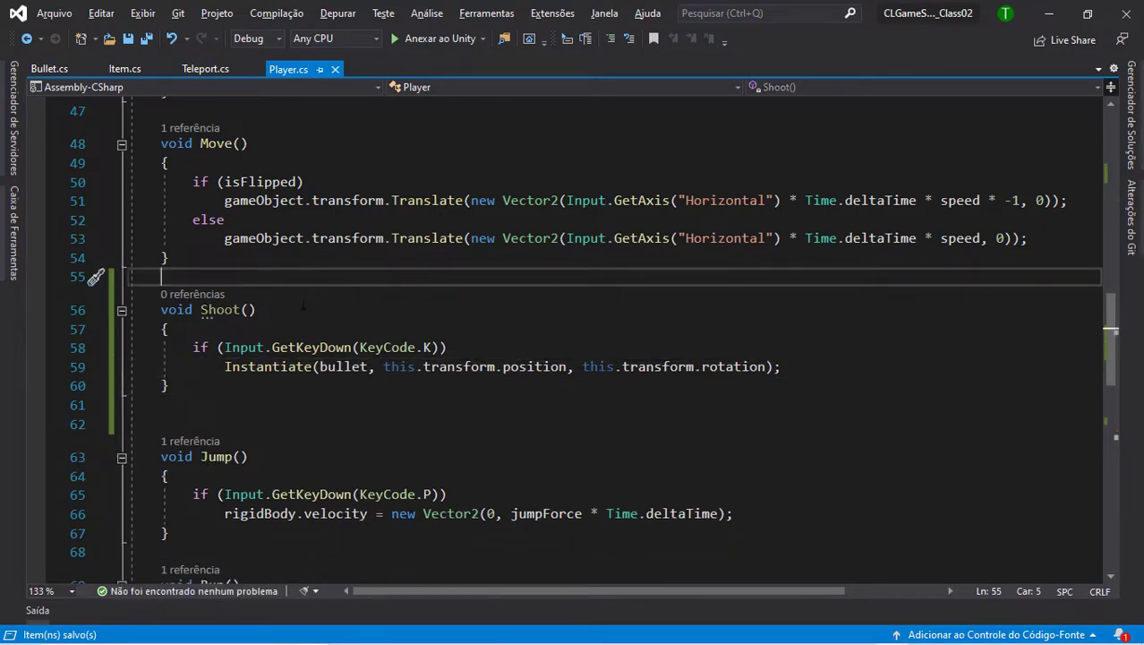
# Add a temporary // AQUI comment to the Shoot() line, save, then remove it.
pyautogui.click(302, 305)
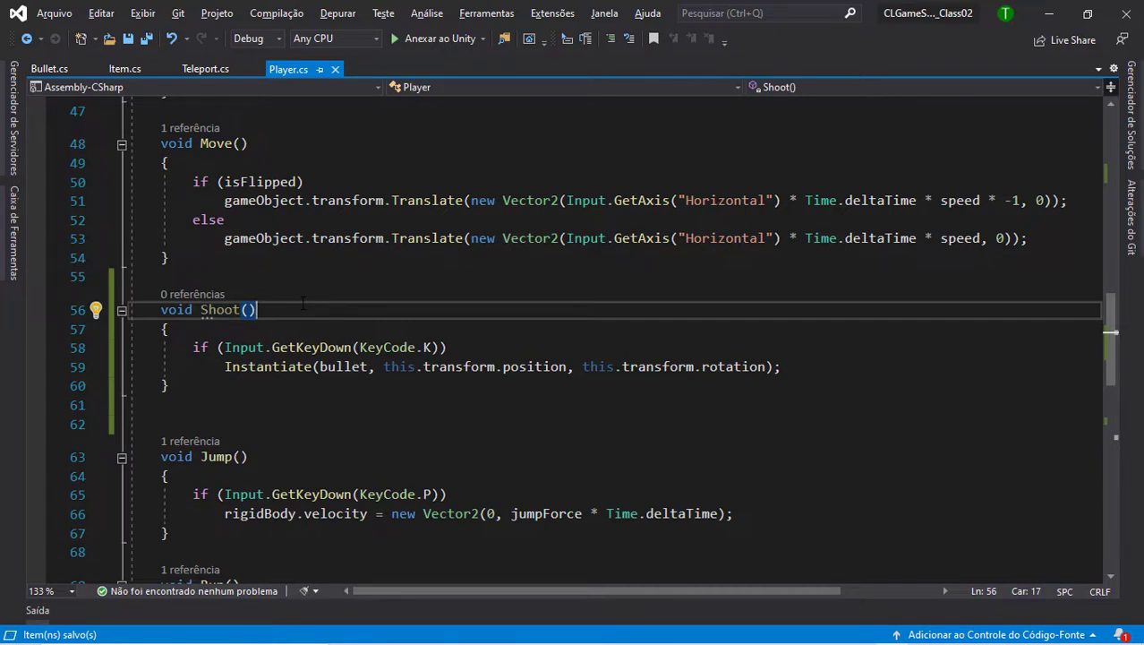
pyautogui.write('// AQUI')
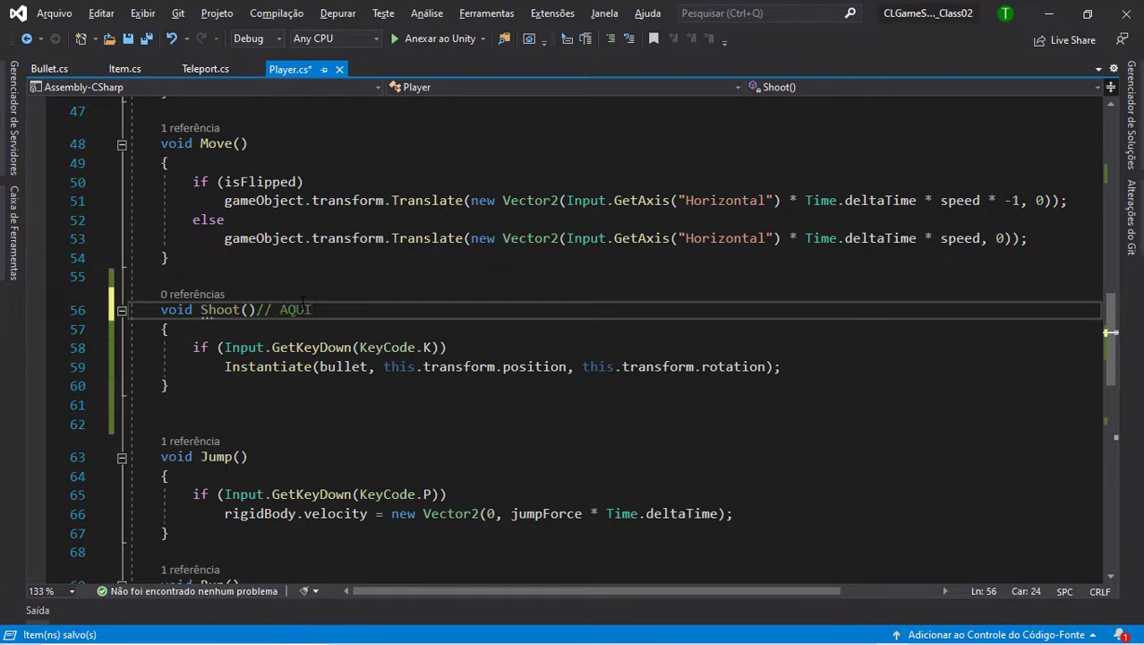
pyautogui.click(338, 276)
pyautogui.hotkey('ctrl', 's')
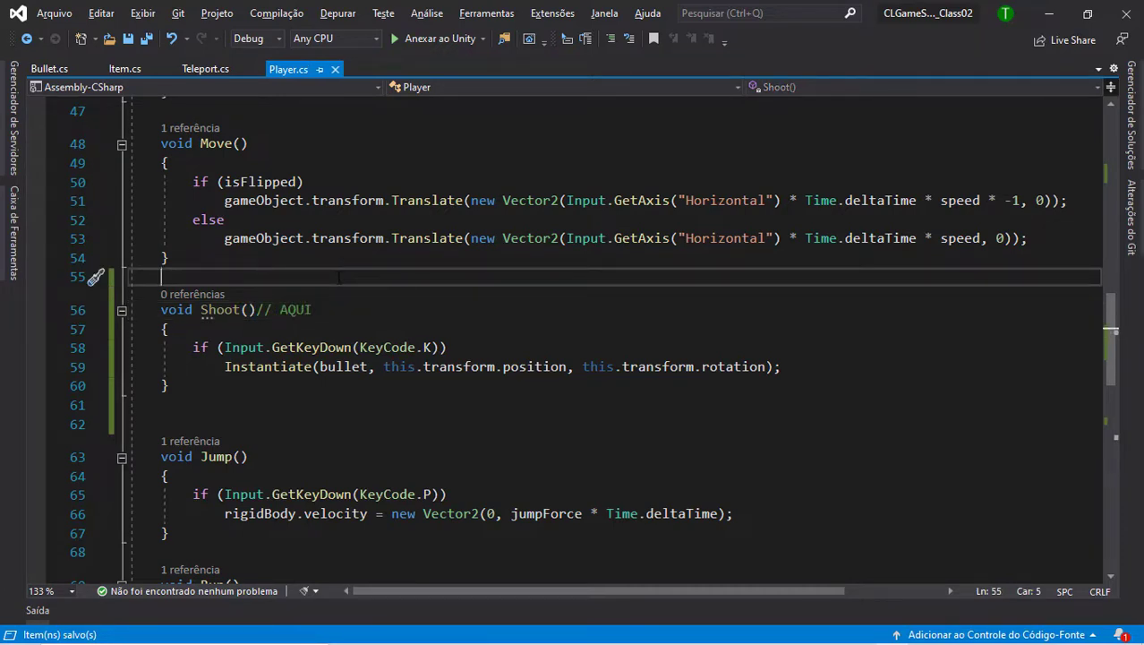
pyautogui.click(335, 309)
pyautogui.hotkey('shift', 'Left')
pyautogui.hotkey('shift', 'Left')
pyautogui.hotkey('shift', 'Left')
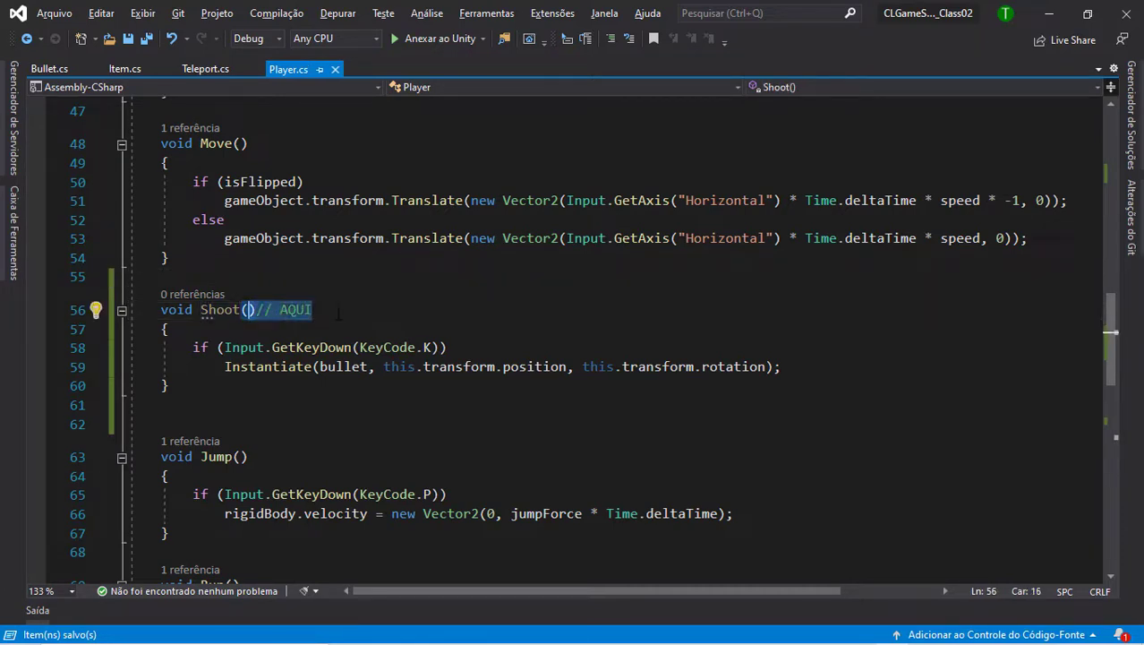
pyautogui.press('Delete')
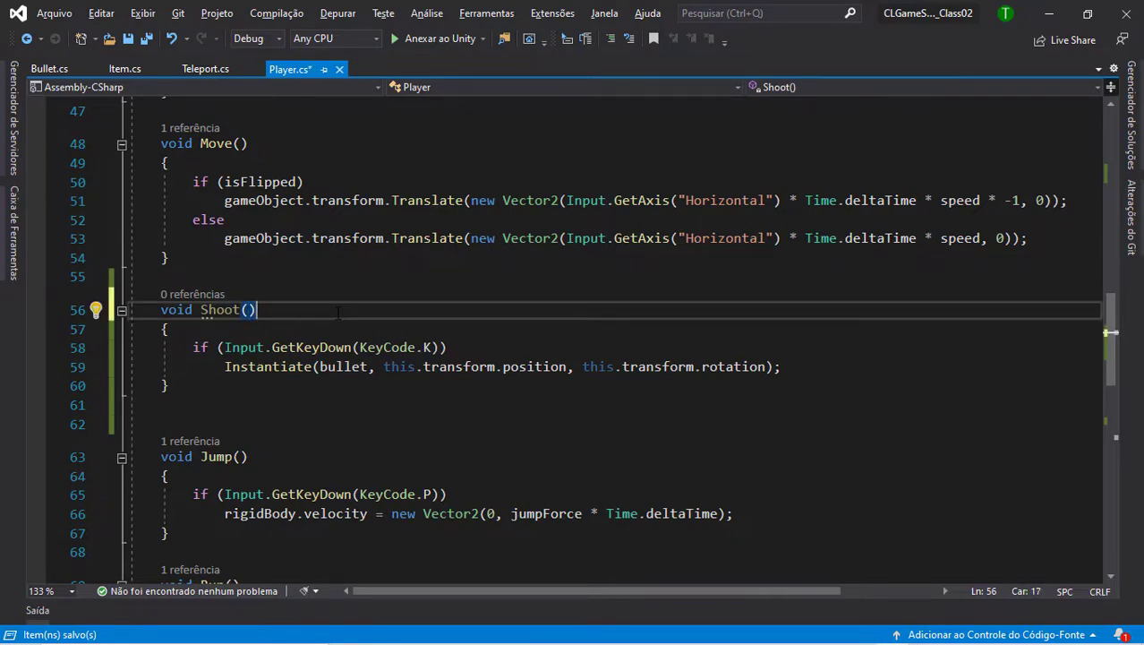
pyautogui.hotkey('alt', 'Tab')
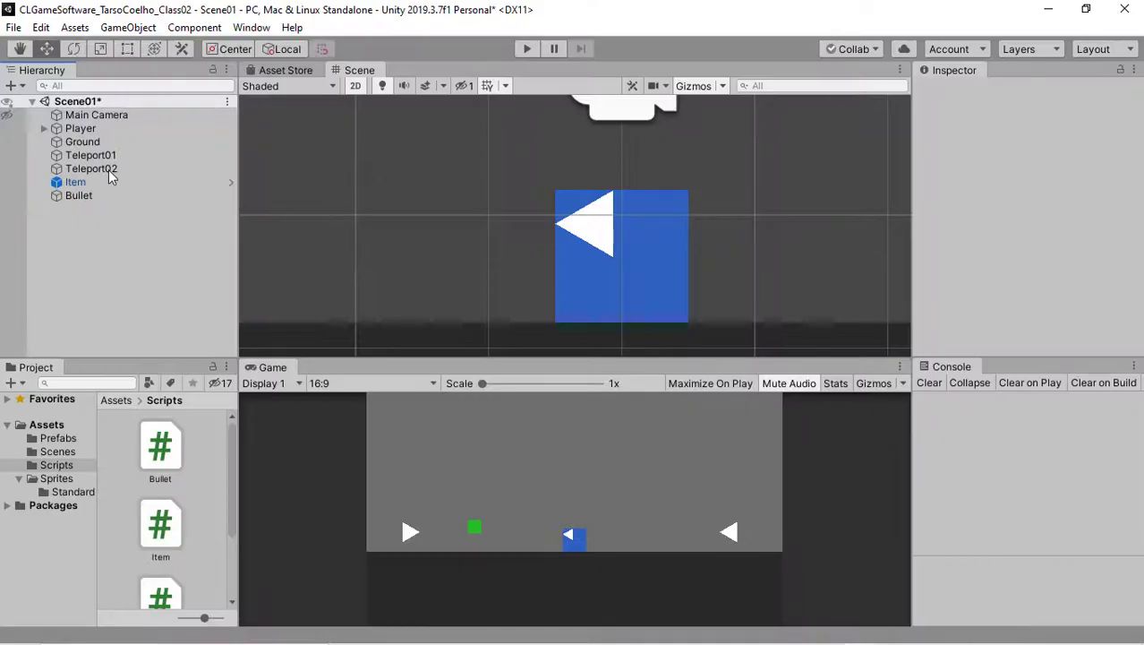
# Check the Player script's settings, then select Bullet and undo a trial drag of it.
pyautogui.click(128, 130)
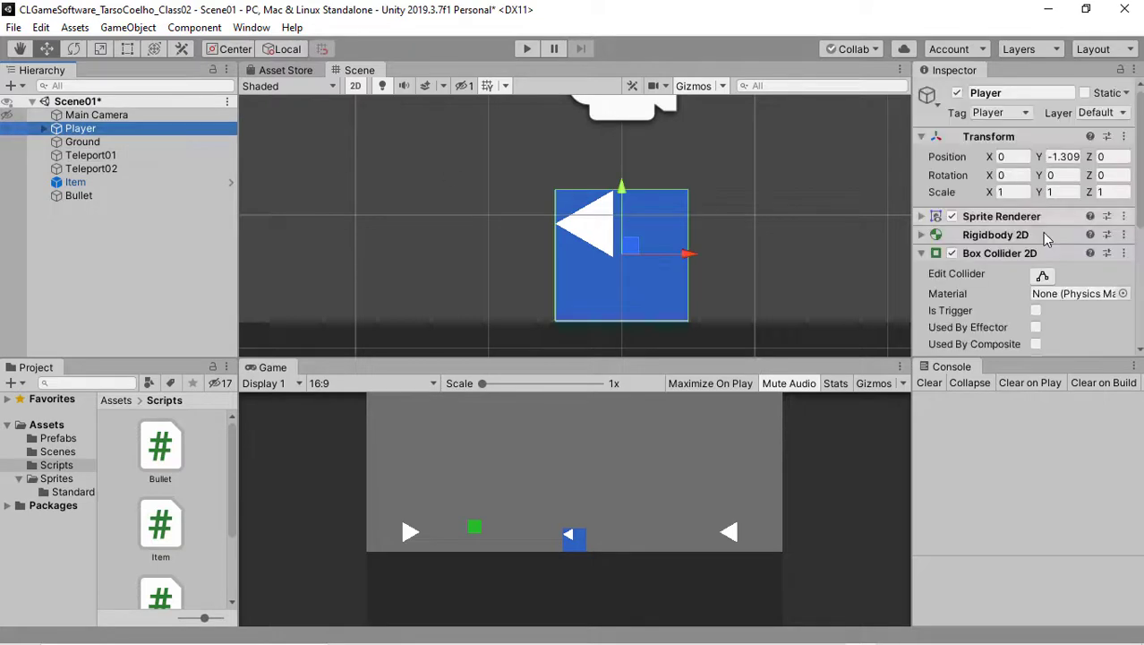
pyautogui.scroll(-5, 1043, 232)
pyautogui.click(988, 255)
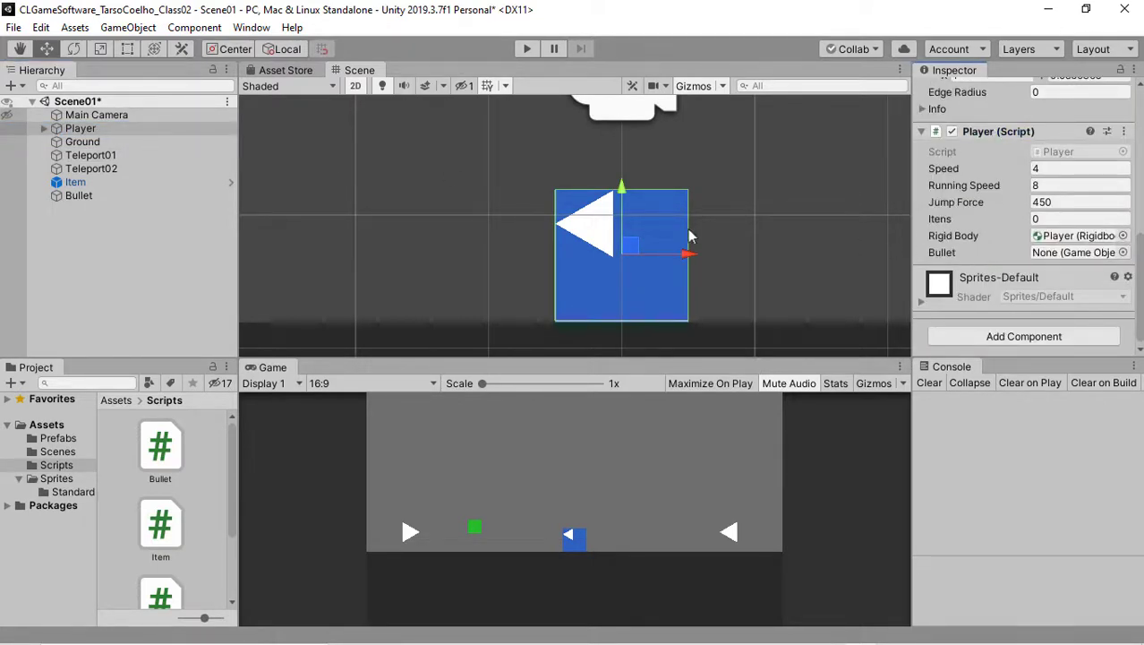
pyautogui.click(143, 193)
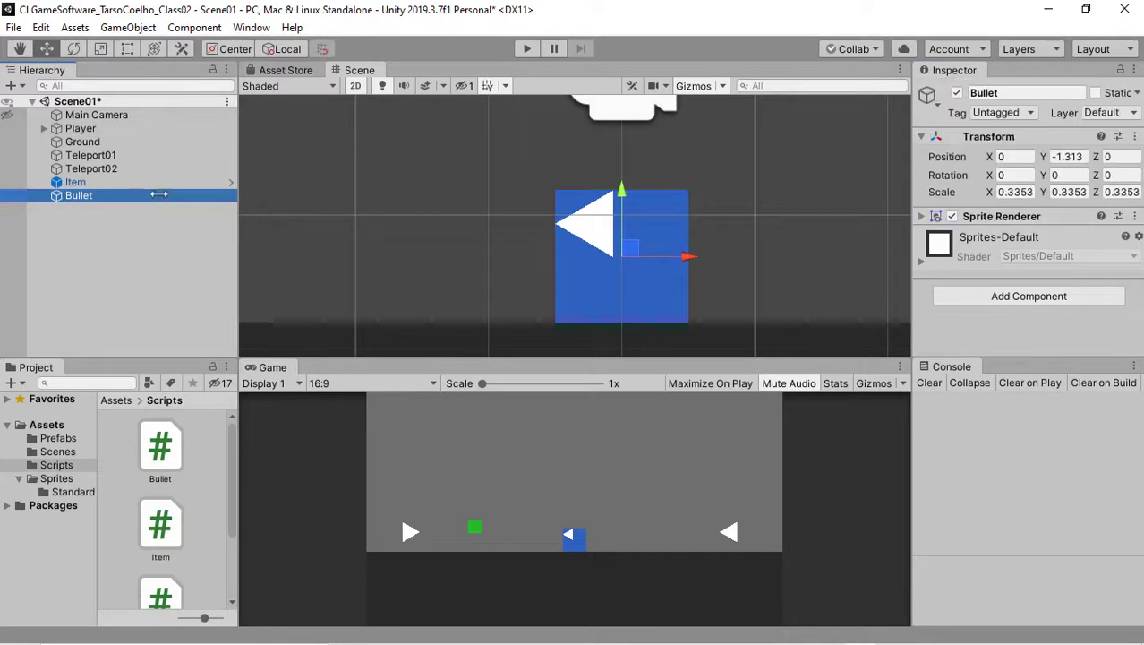
pyautogui.scroll(-1, 574, 229)
pyautogui.moveTo(694, 240); pyautogui.dragTo(578, 217)
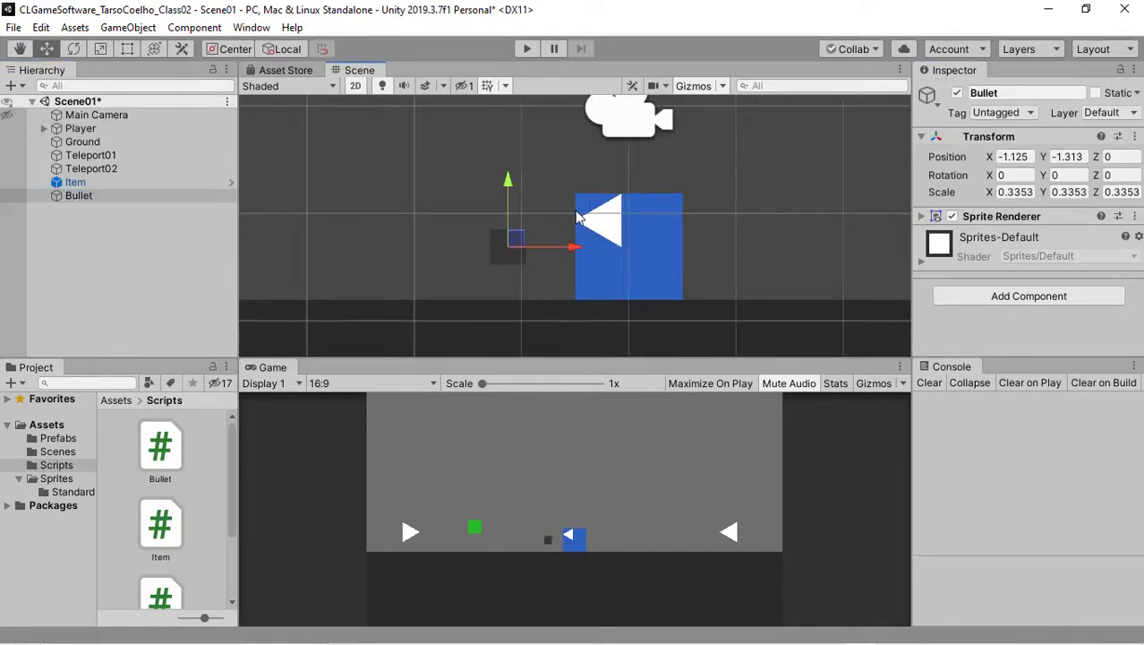
pyautogui.hotkey('ctrl', 'z')
# Set Bullet's Transform Position Y to 0 and frame it in the Scene view.
pyautogui.click(988, 136)
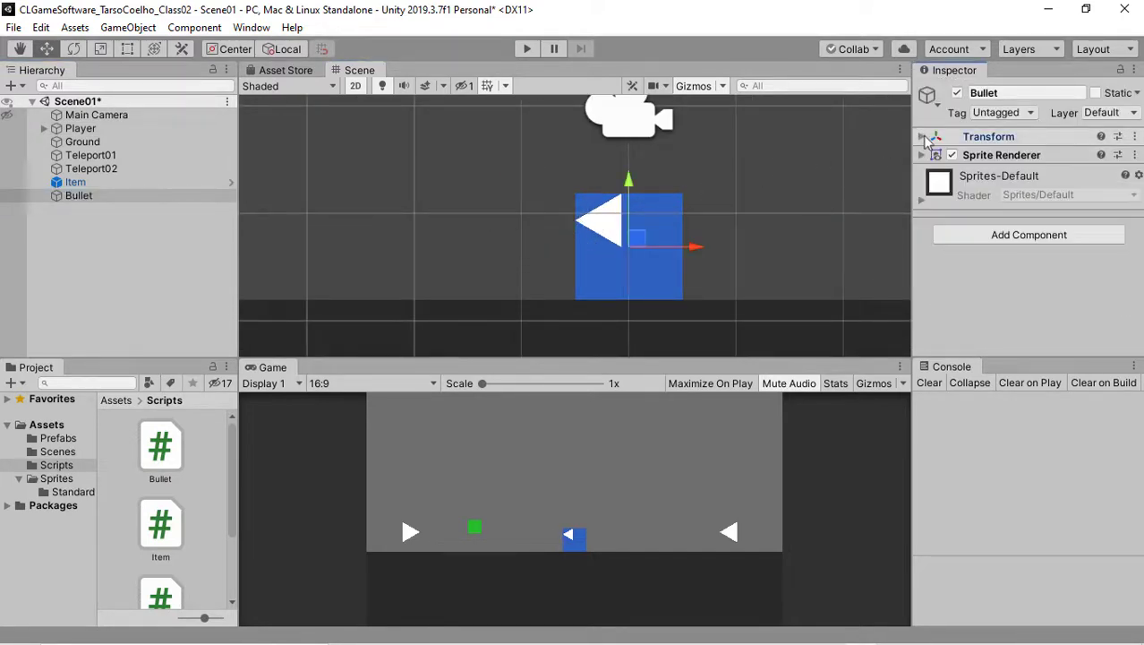
pyautogui.click(989, 136)
pyautogui.click(1084, 157)
pyautogui.write('0')
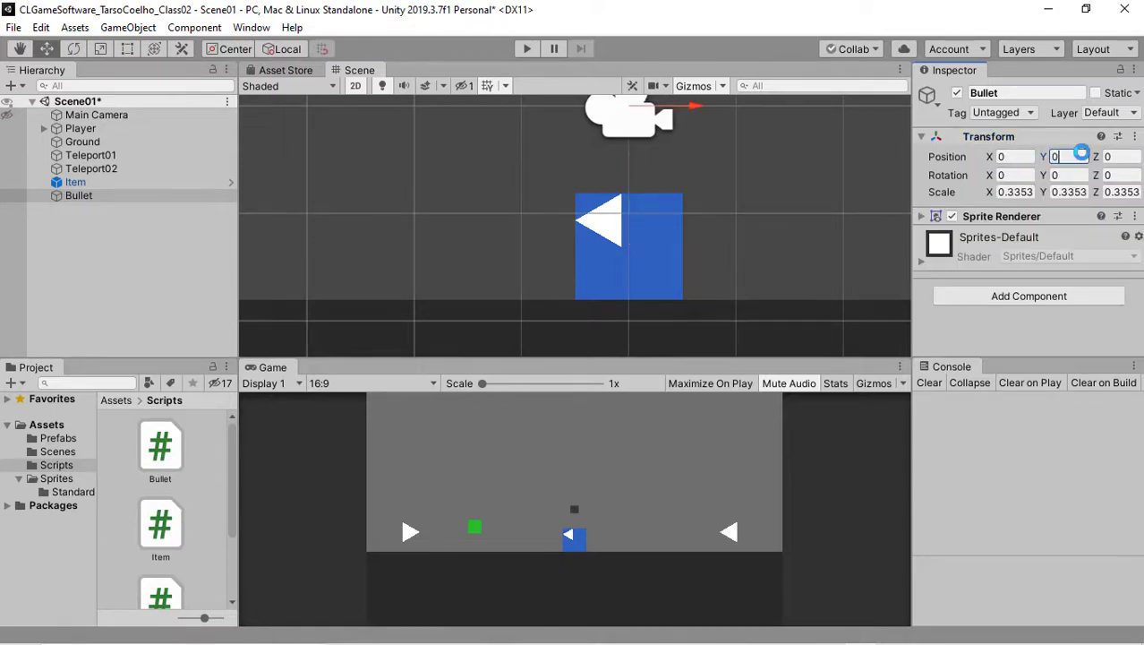
pyautogui.press('Return')
pyautogui.press('f')
pyautogui.press('f')
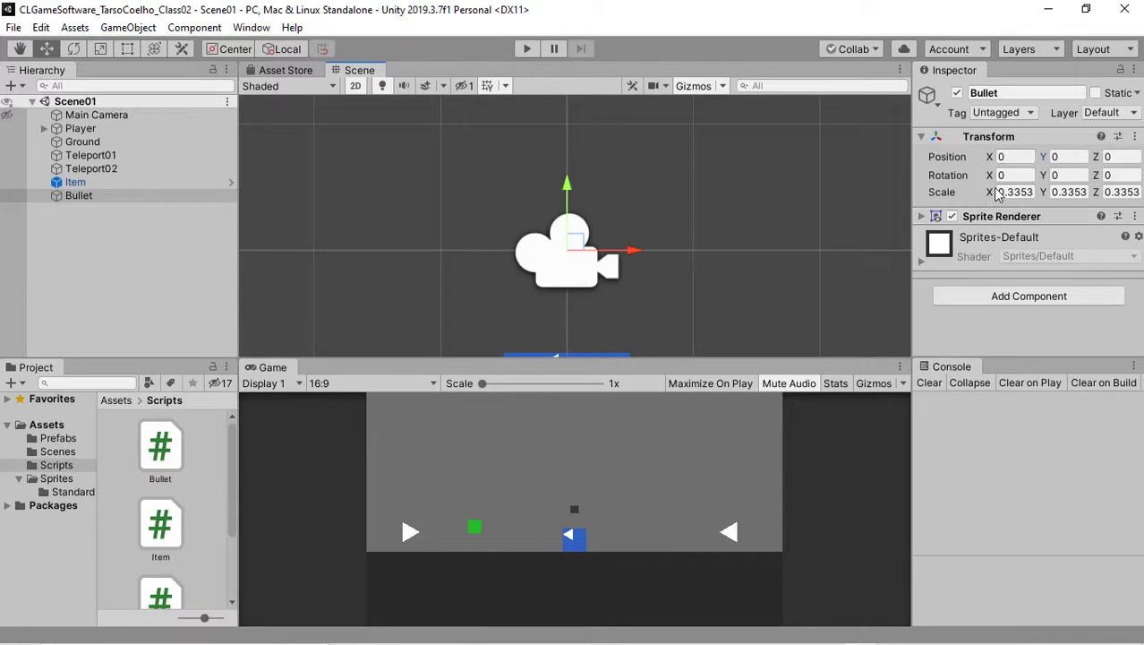
# Add a Box Collider 2D to Bullet by searching 'coll' in Add Component.
pyautogui.click(921, 216)
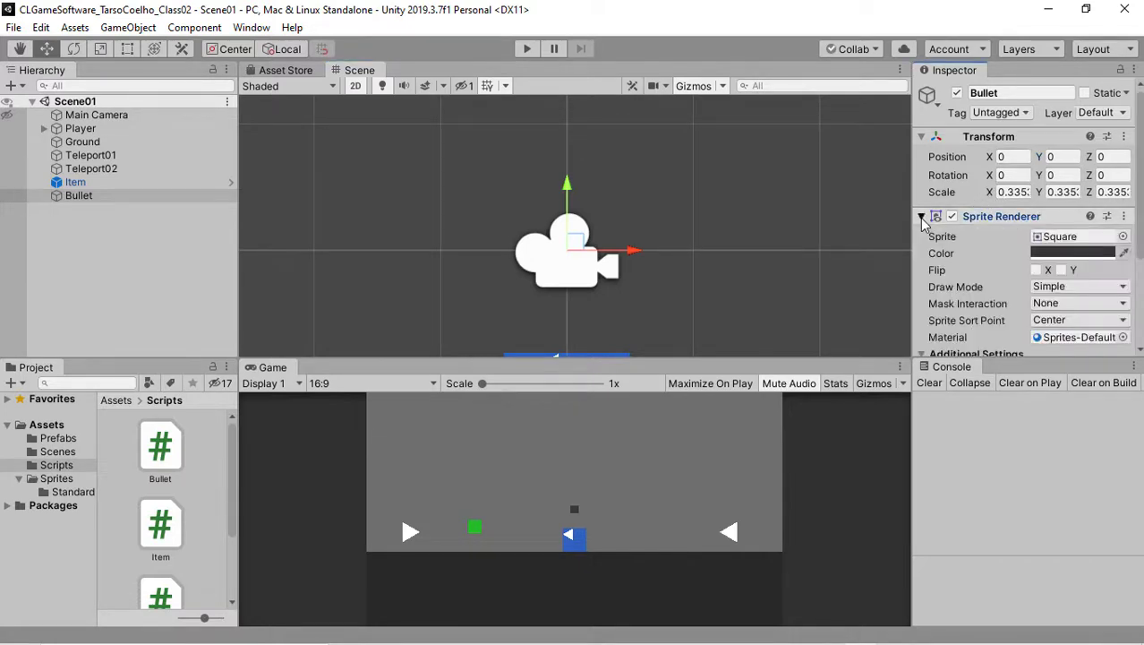
pyautogui.click(922, 216)
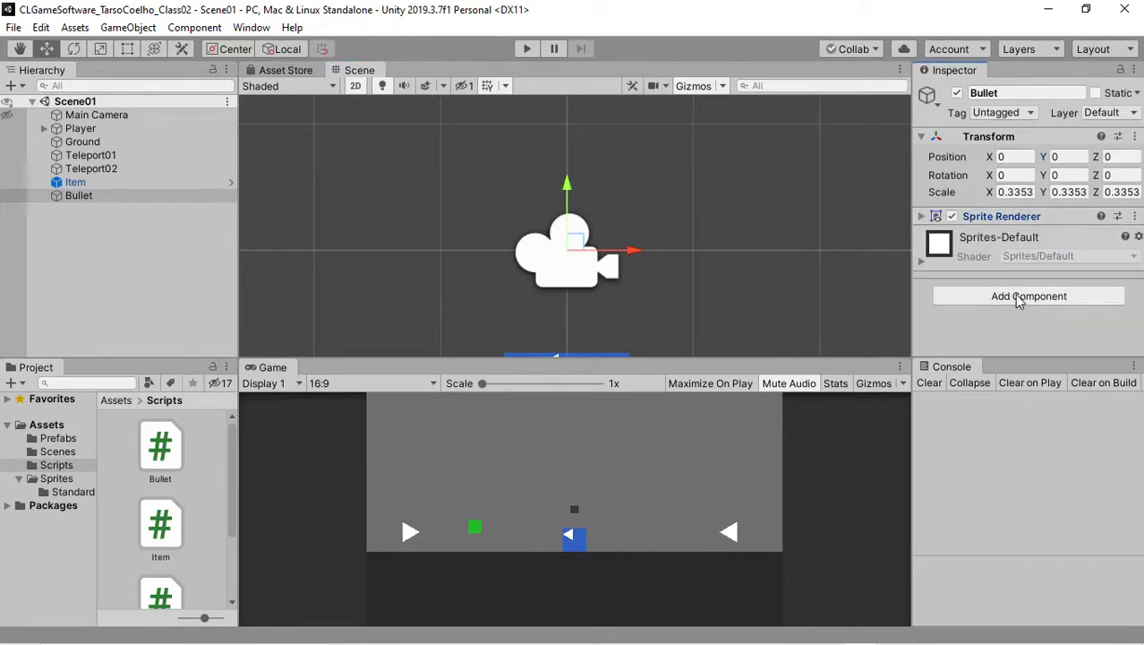
pyautogui.click(1019, 298)
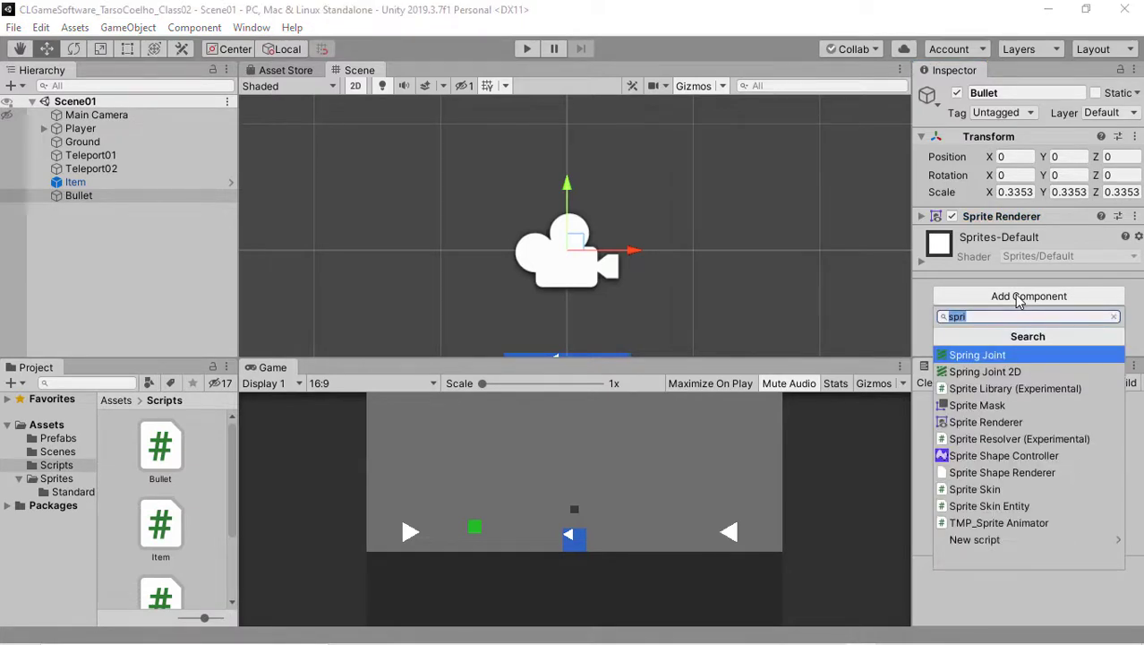
pyautogui.write('coll')
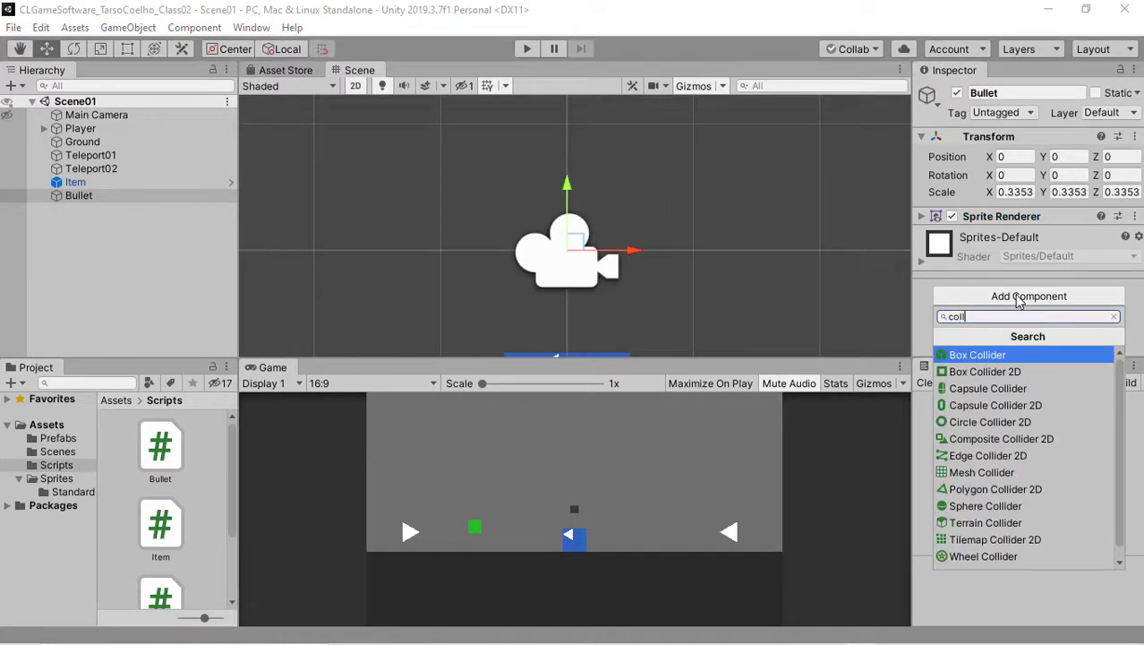
pyautogui.press('Down')
pyautogui.press('Return')
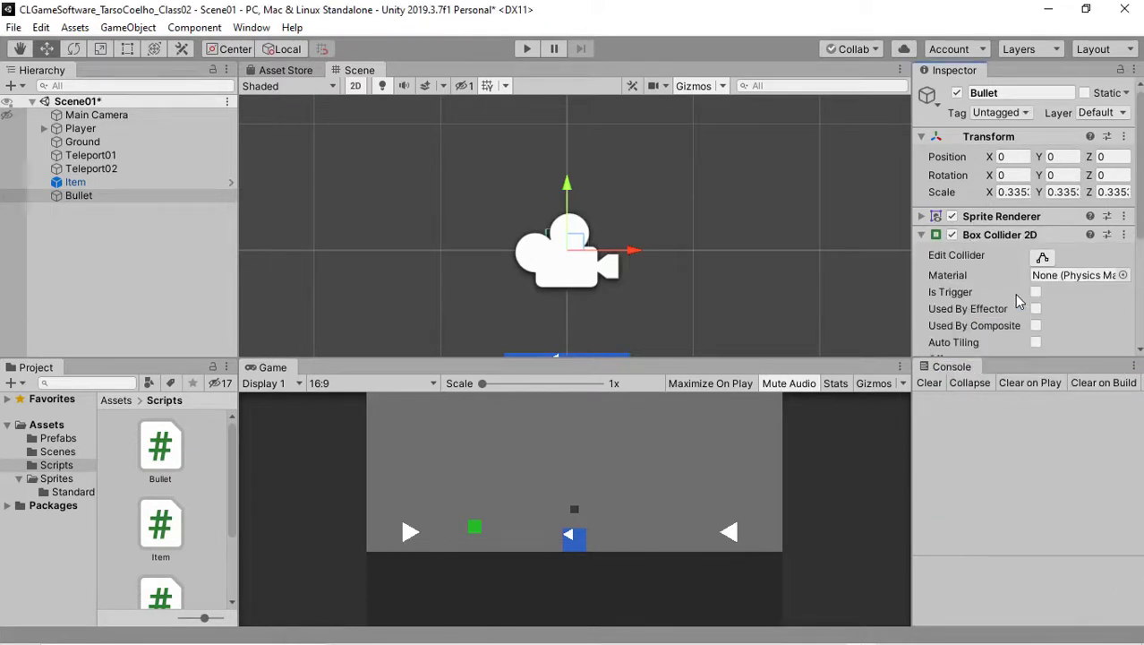
# Save Scene01 and browse to the Assets > Prefabs folder in the Project panel.
pyautogui.hotkey('ctrl', 's')
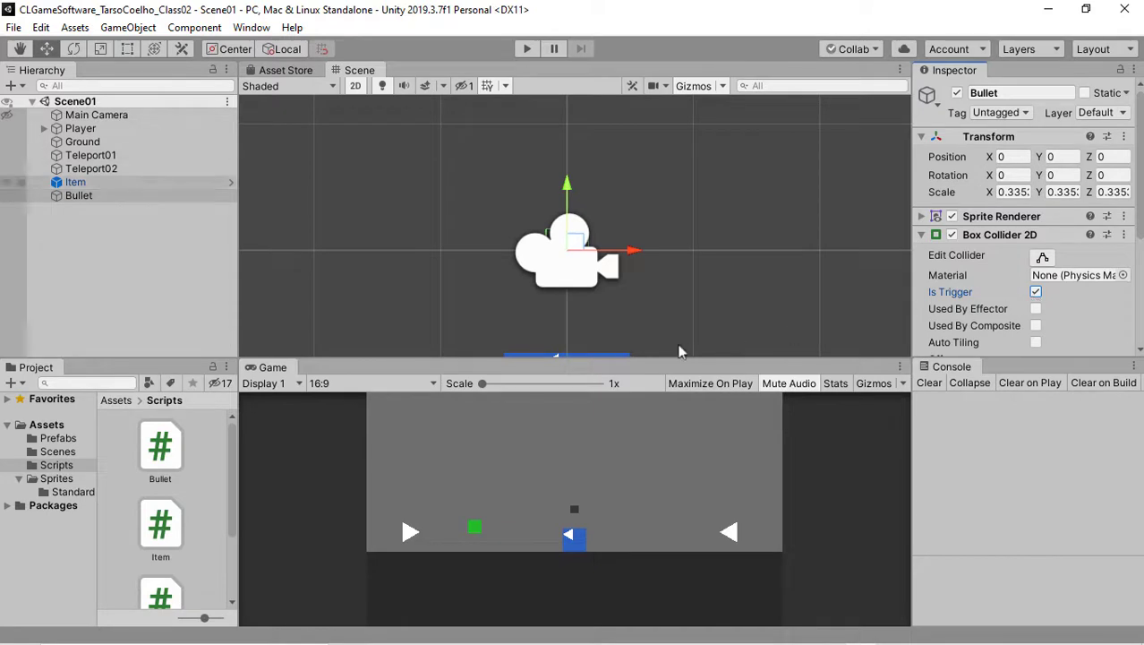
pyautogui.click(47, 425)
pyautogui.click(59, 438)
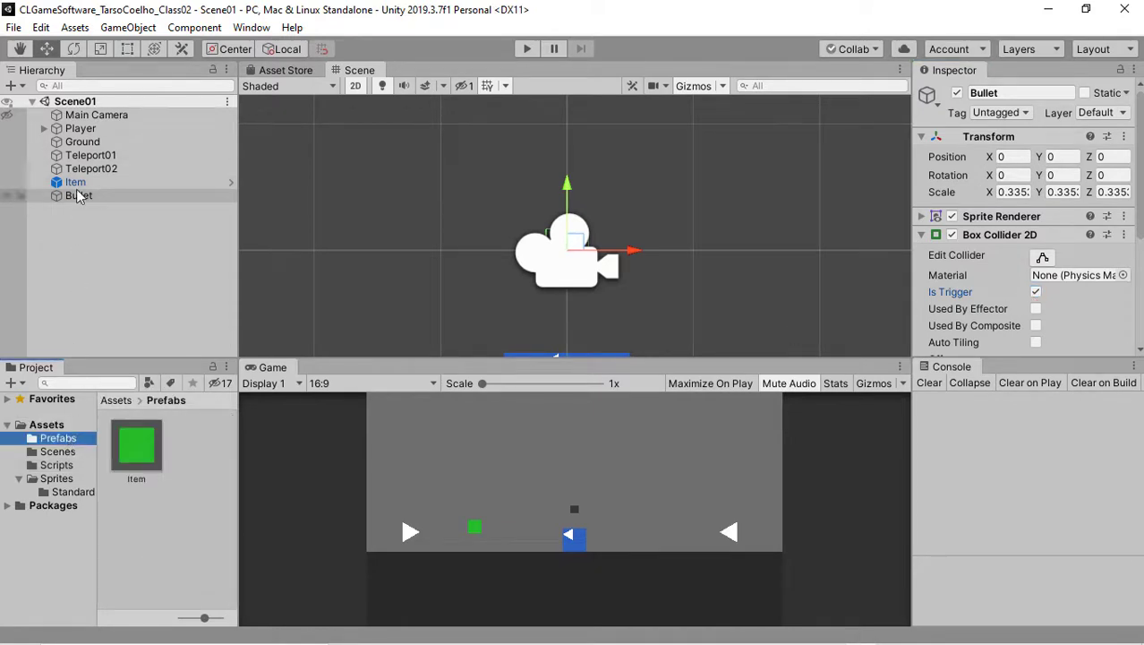
# Drag Bullet into the Prefabs folder to create its prefab, then frame Main Camera in the Scene view.
pyautogui.moveTo(79, 195); pyautogui.dragTo(151, 538)
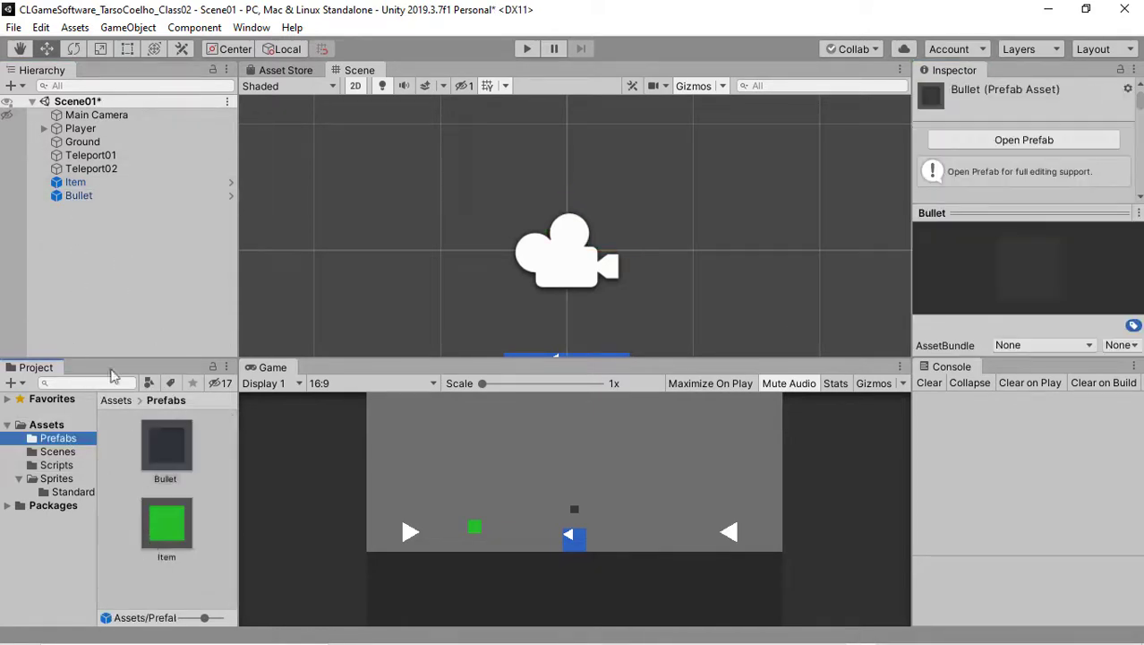
pyautogui.click(74, 198)
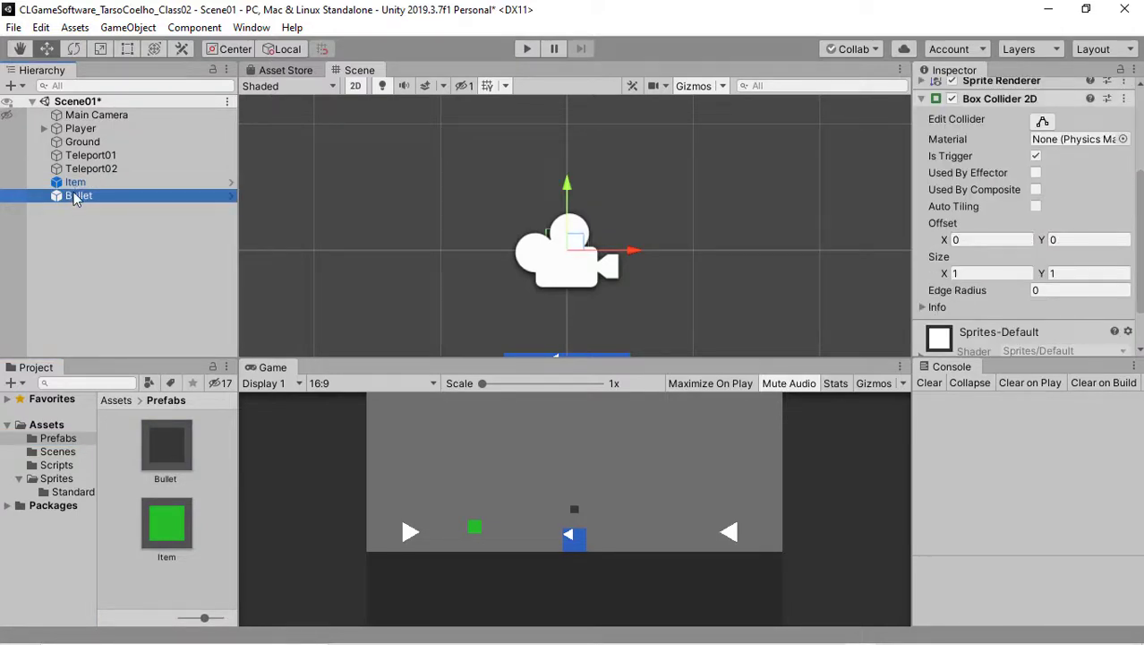
pyautogui.doubleClick(119, 117)
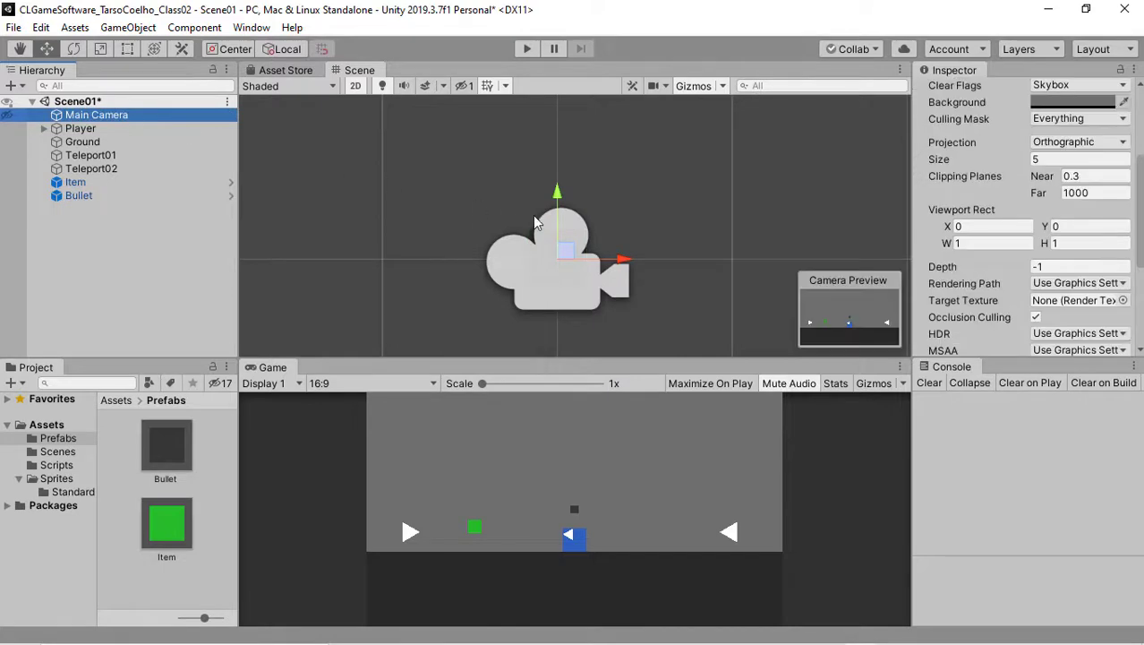
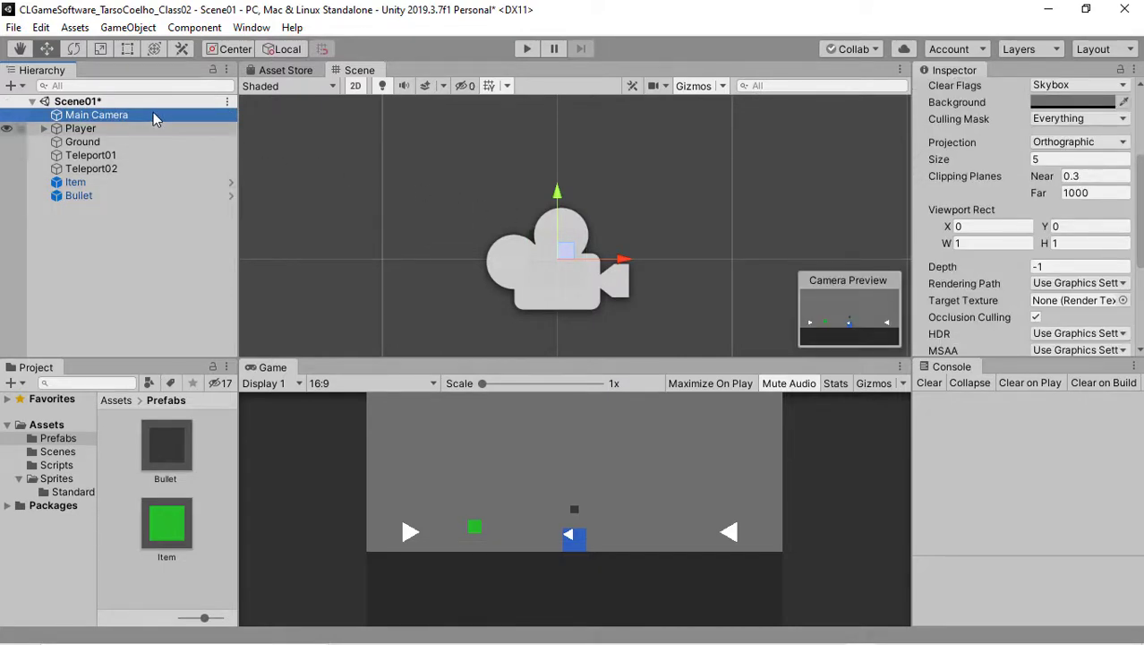
# Frame the Main Camera in the Scene view, toggling its scene visibility off and on.
pyautogui.scroll(2, 448, 283)
pyautogui.scroll(2, 450, 287)
pyautogui.scroll(-3, 449, 286)
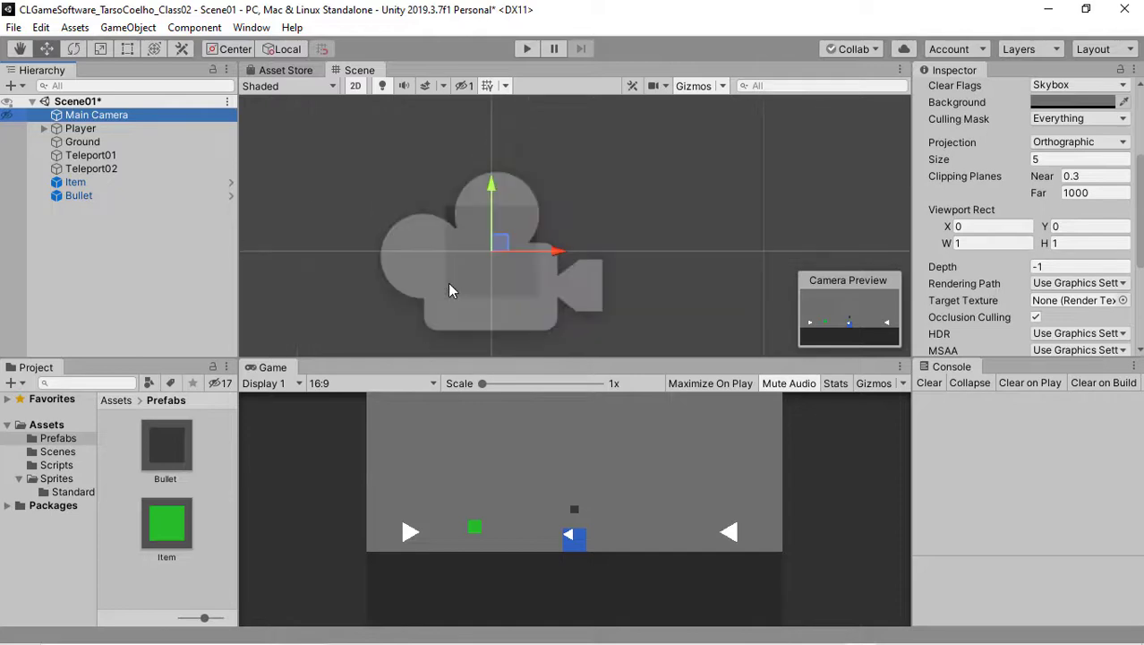
pyautogui.scroll(-3, 449, 287)
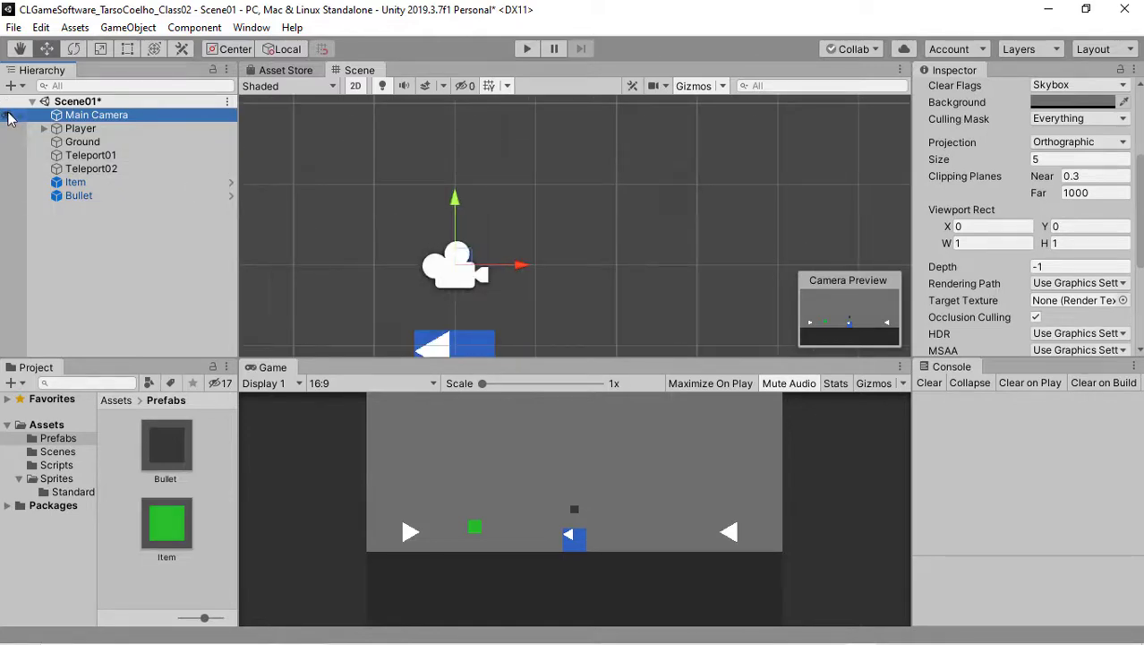
pyautogui.press('f')
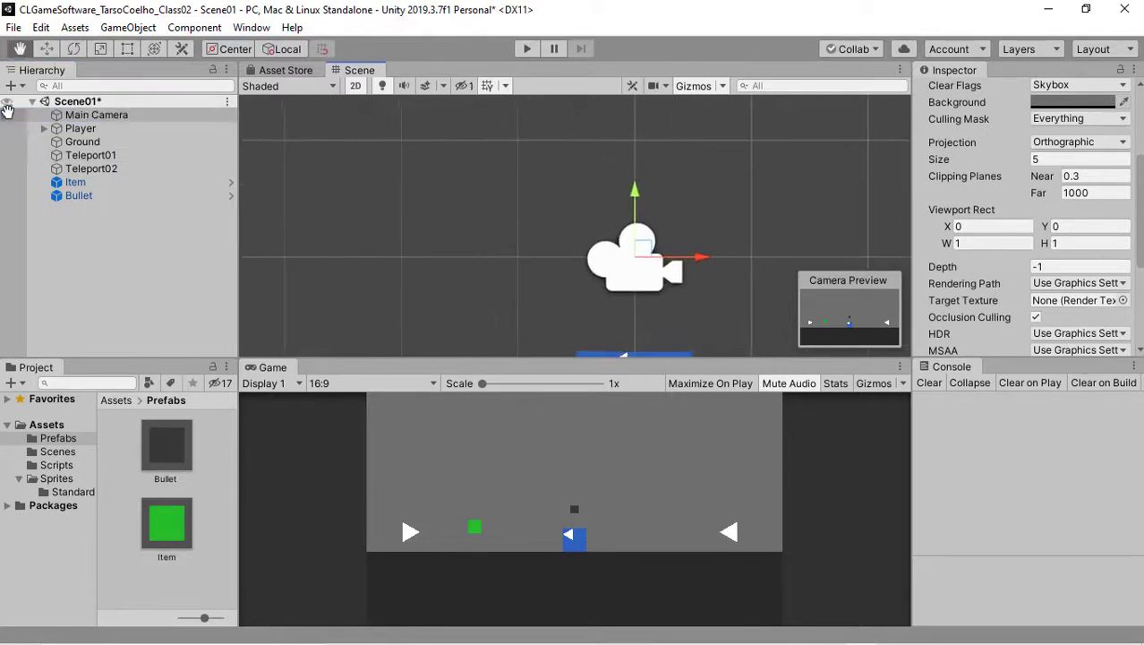
pyautogui.click(7, 116)
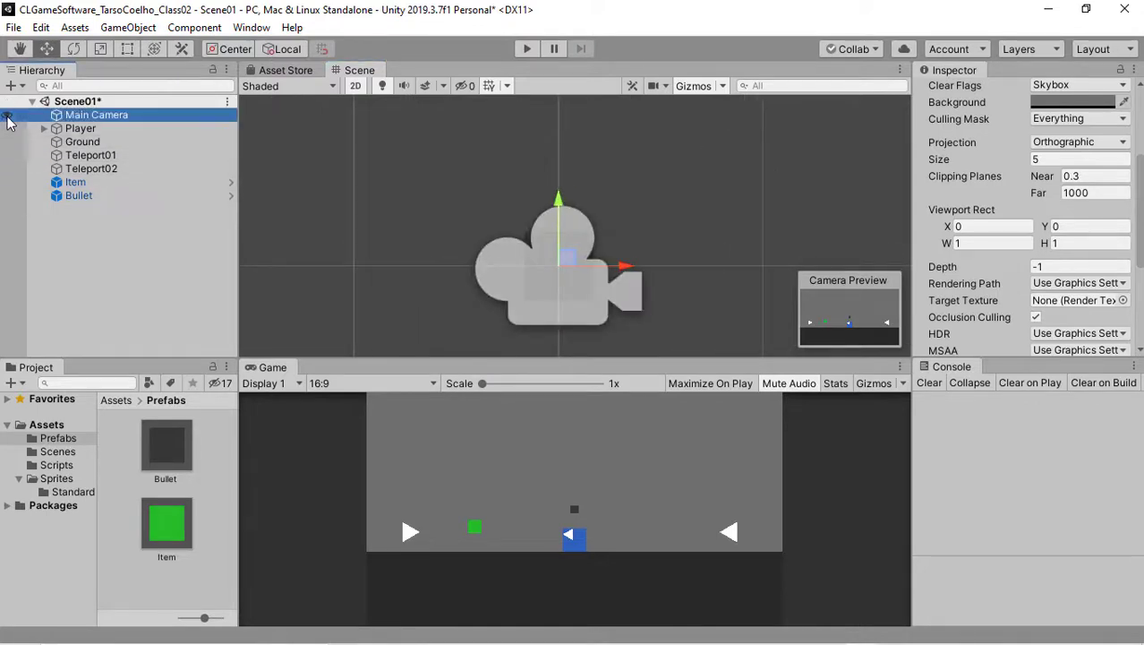
pyautogui.scroll(-5, 586, 216)
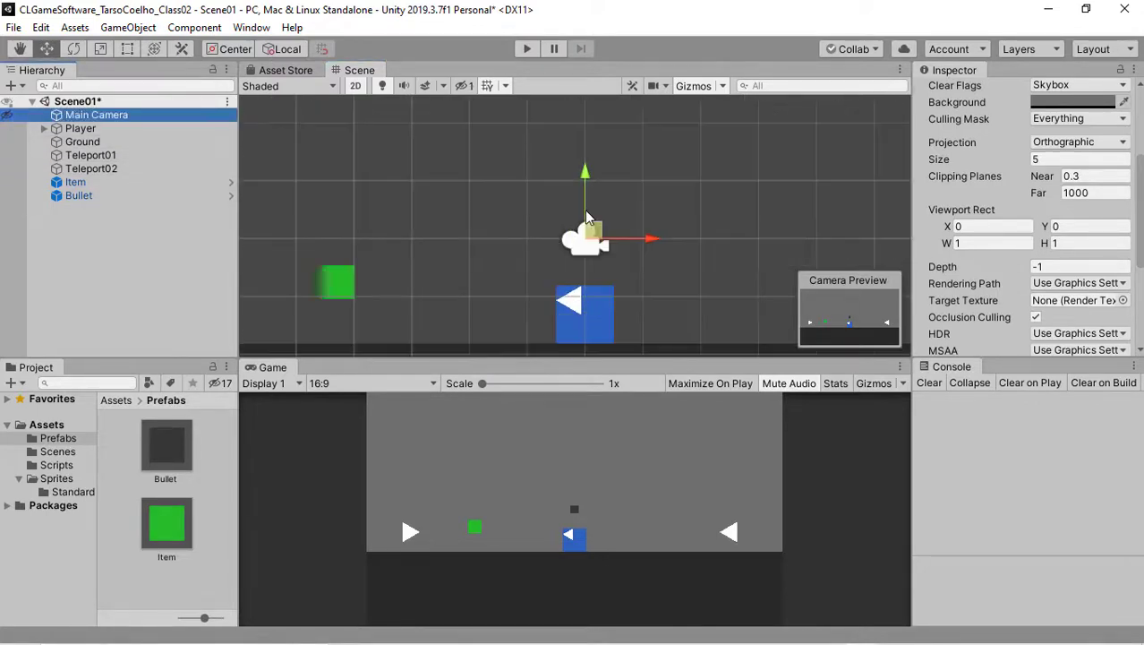
pyautogui.click(20, 117)
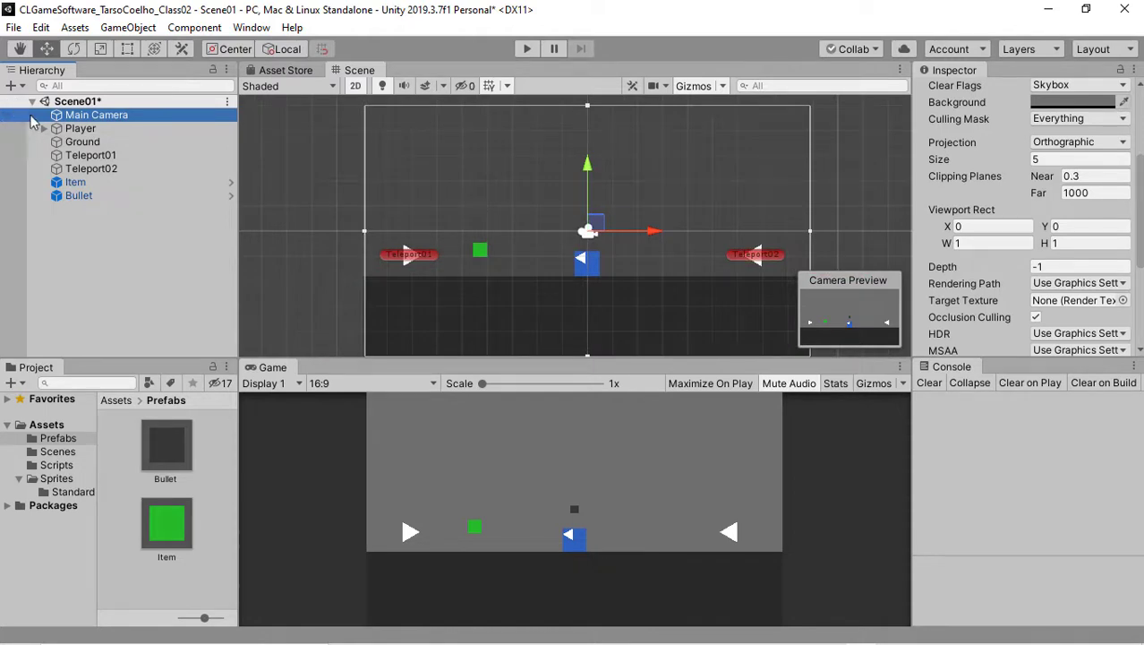
pyautogui.doubleClick(90, 116)
pyautogui.press('Down')
# Select the Main Camera and briefly deactivate and reactivate it.
pyautogui.click(89, 117)
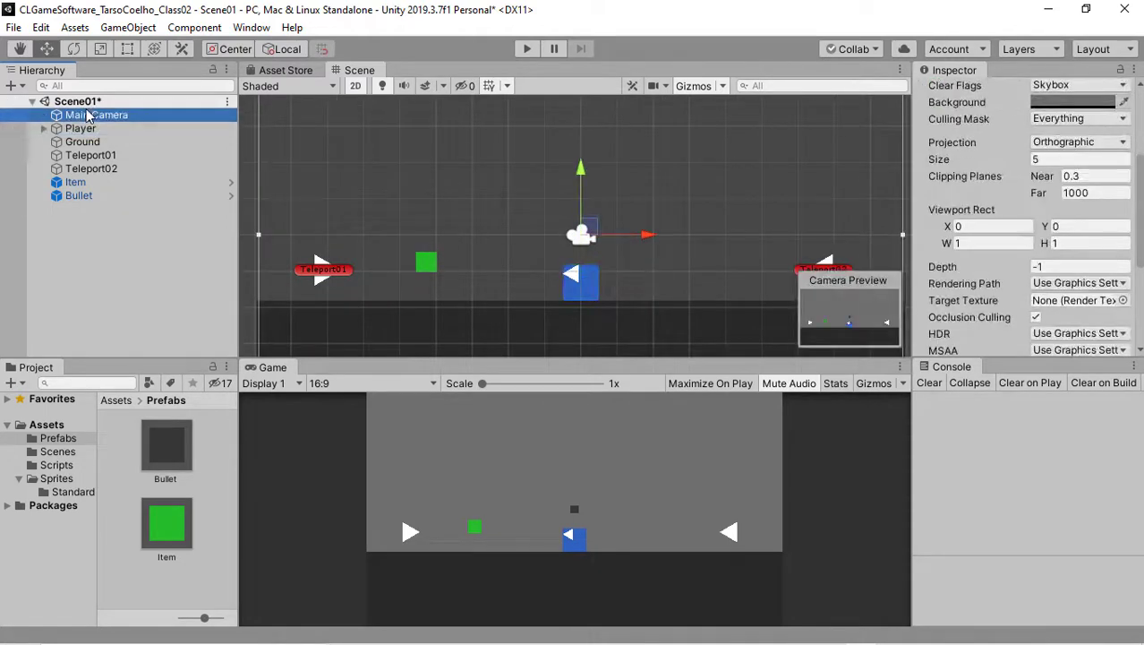
pyautogui.doubleClick(90, 117)
pyautogui.scroll(3, 1021, 224)
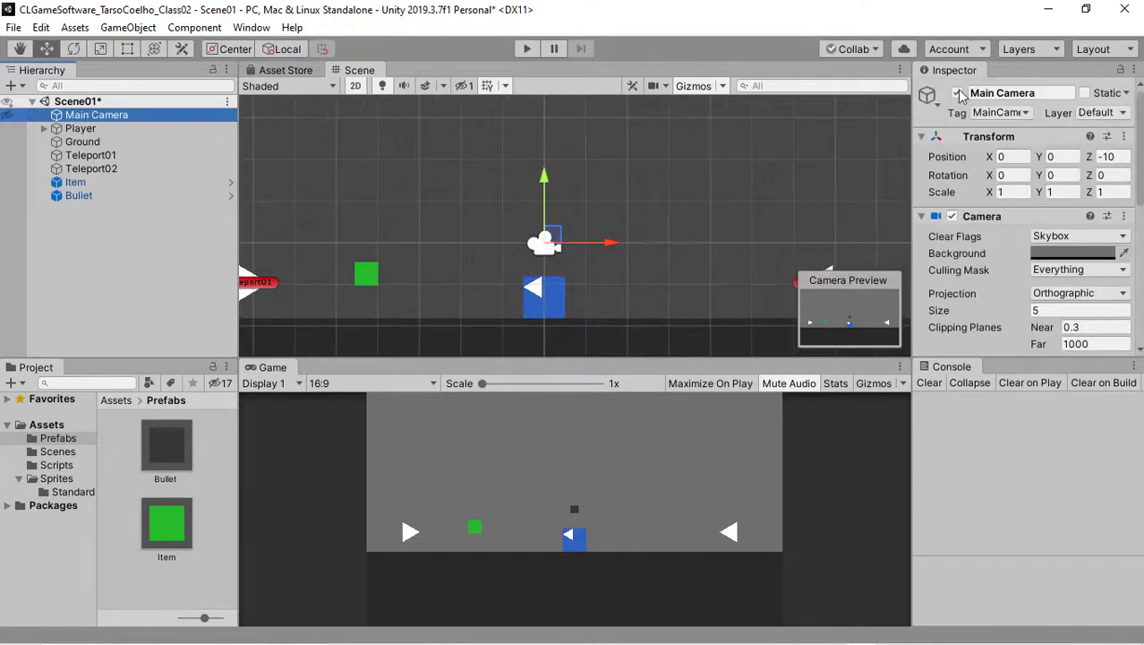
pyautogui.click(957, 94)
pyautogui.click(957, 94)
pyautogui.doubleClick(179, 115)
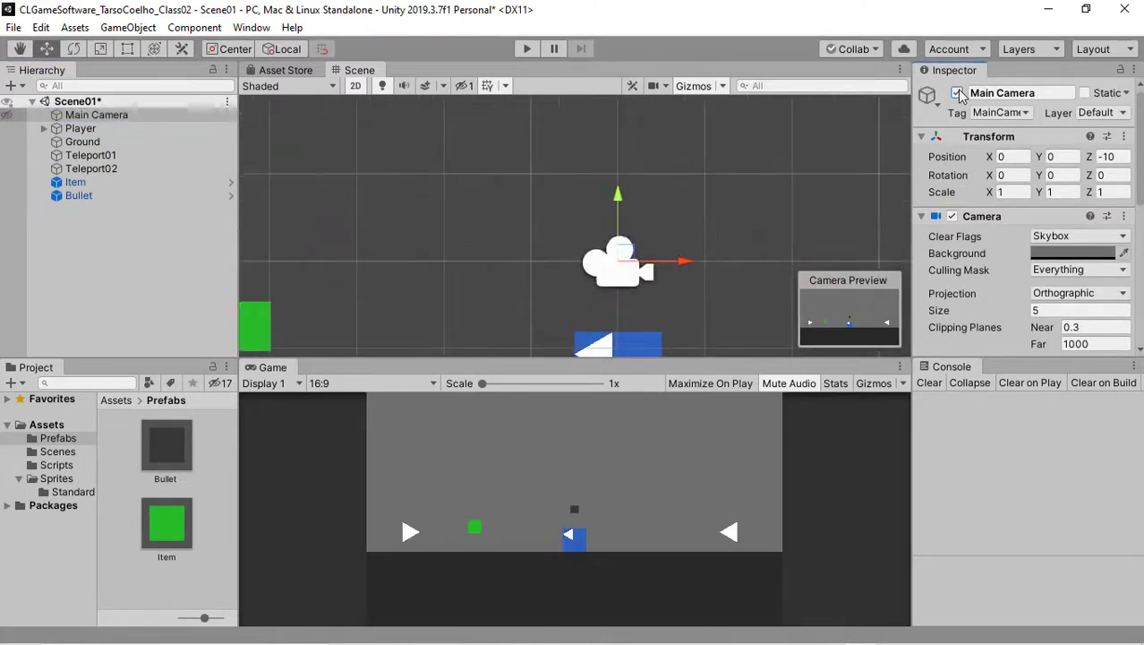
pyautogui.click(36, 117)
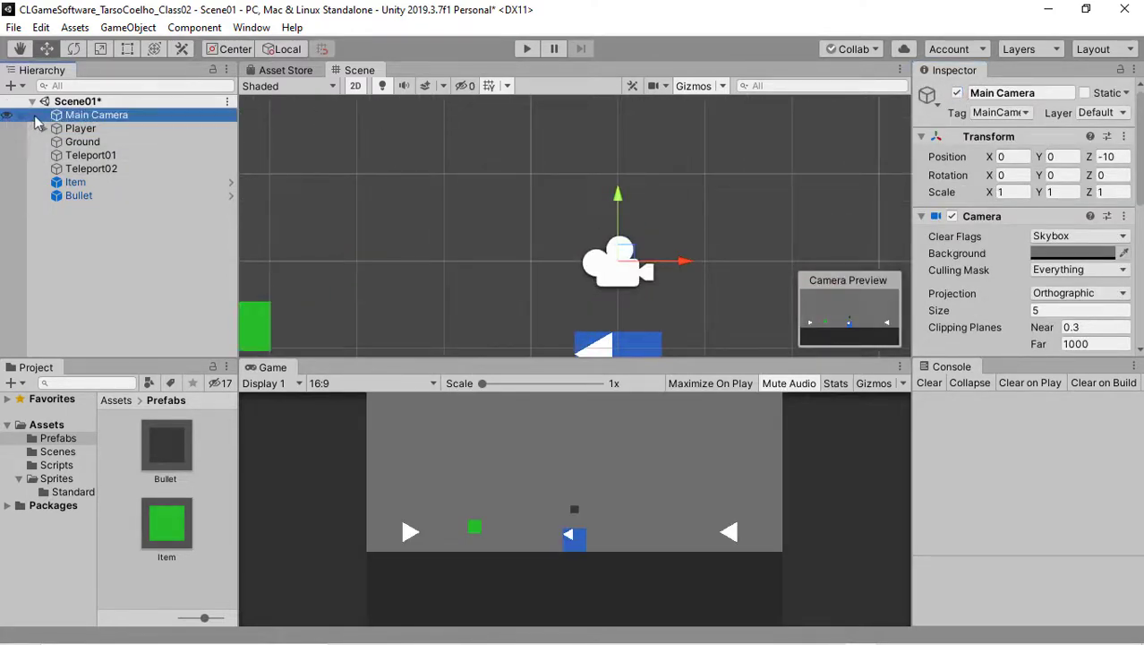
pyautogui.scroll(5, 623, 280)
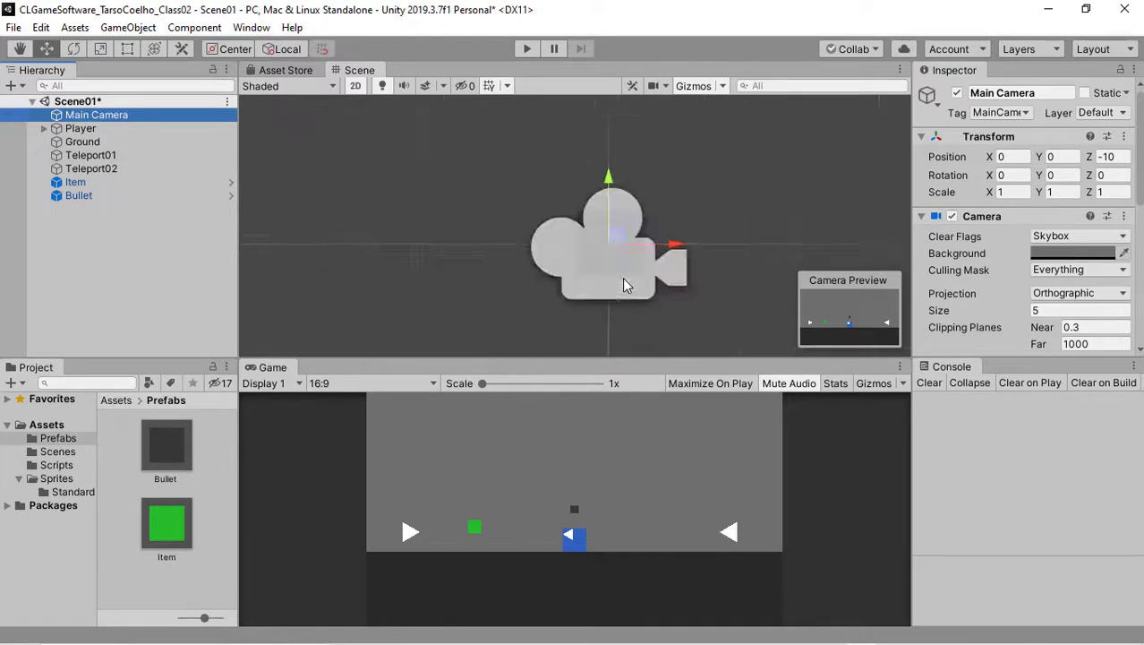
pyautogui.scroll(2, 623, 277)
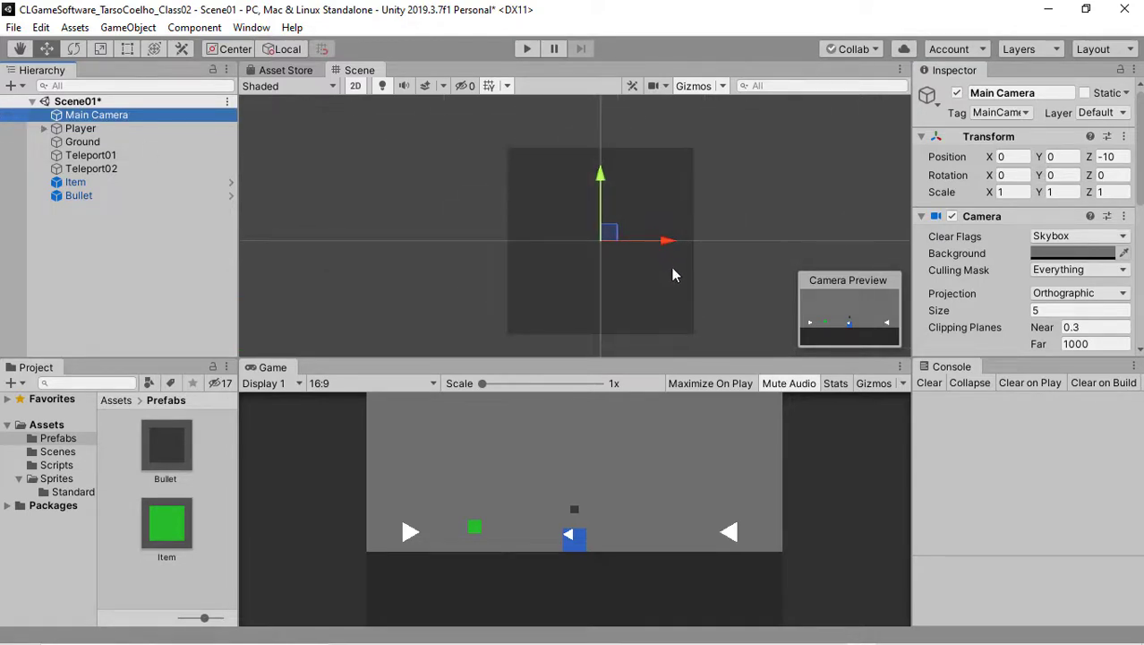
pyautogui.scroll(-2, 674, 275)
# Delete the Bullet object from the scene and save.
pyautogui.click(103, 195)
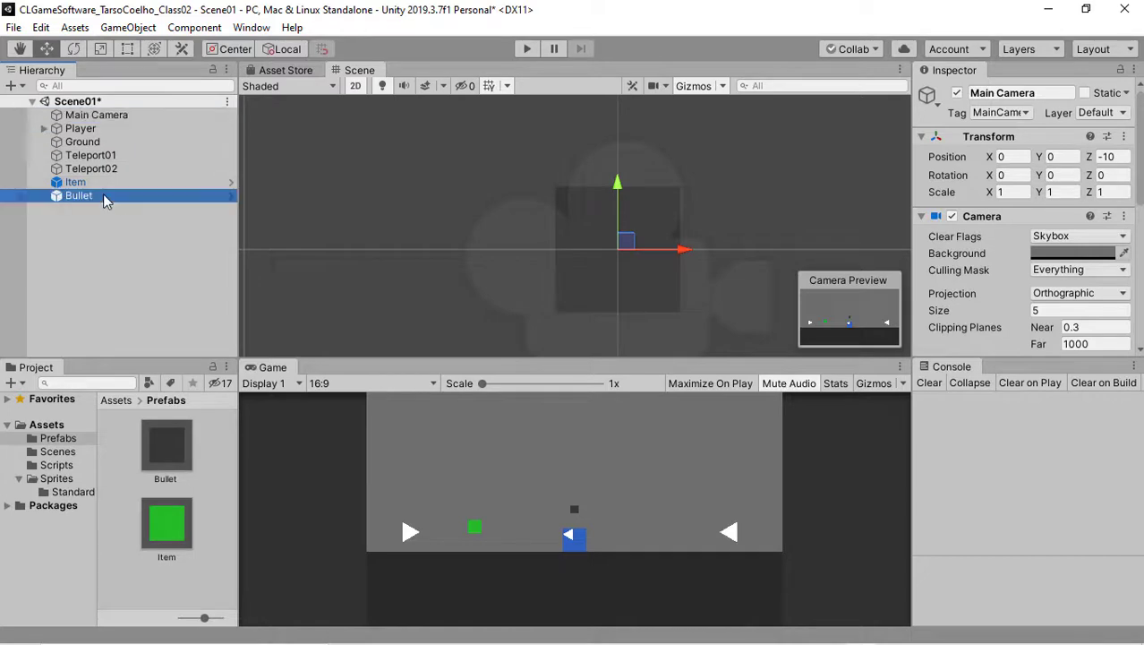
pyautogui.press('Delete')
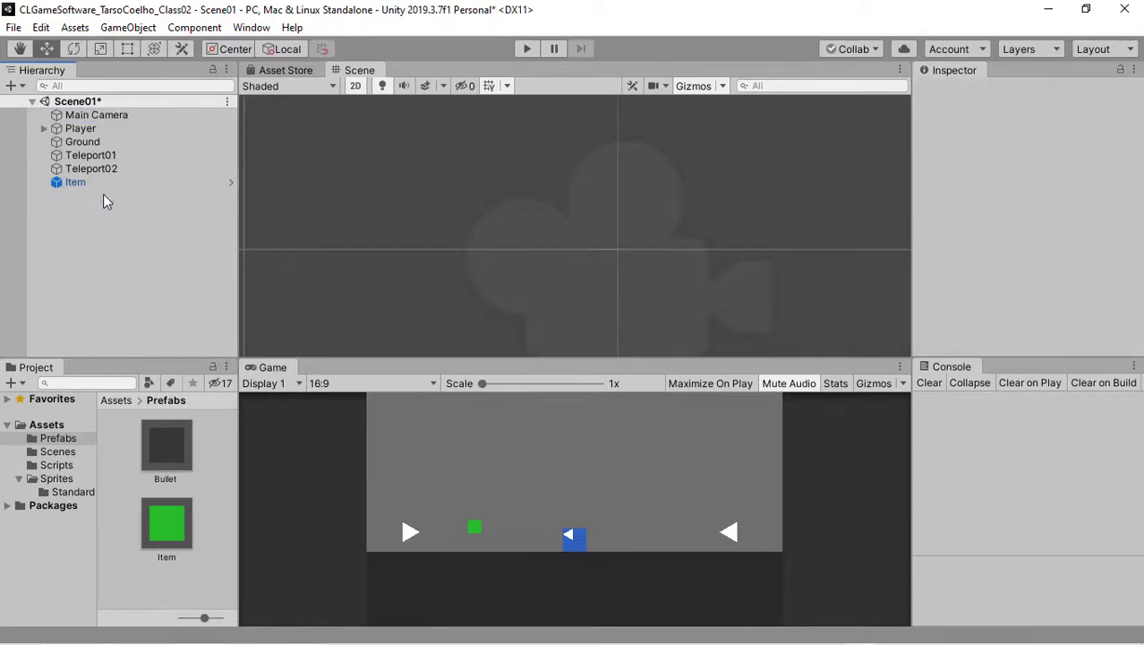
pyautogui.hotkey('ctrl', 's')
# Assign the Bullet prefab to the Player's Bullet field and save the scene.
pyautogui.click(91, 128)
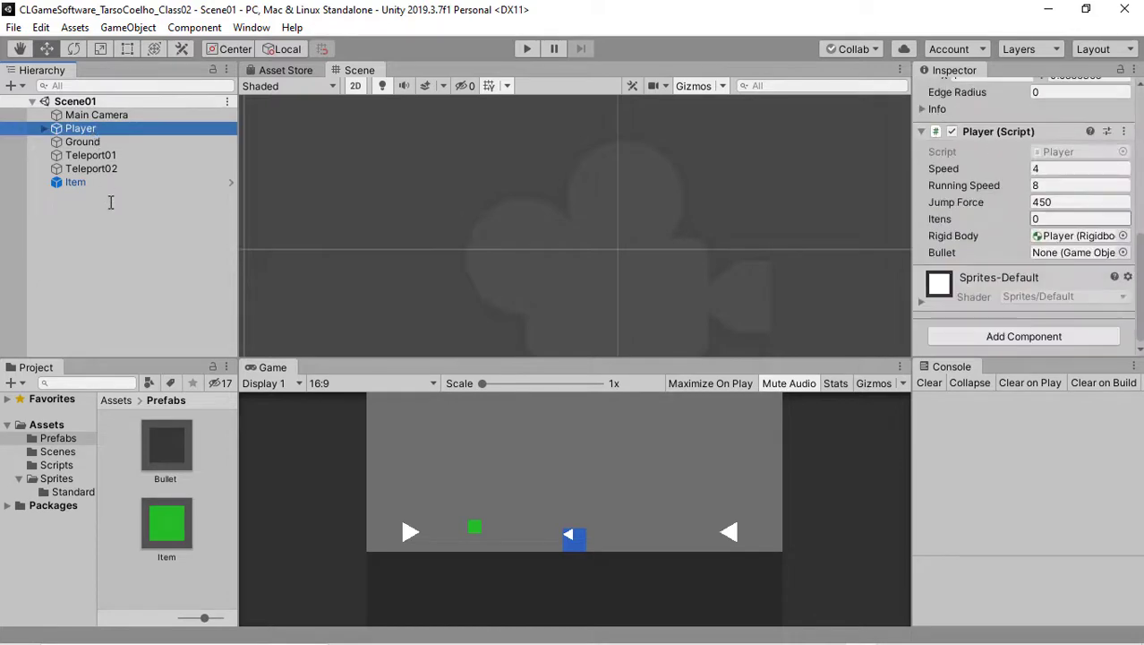
pyautogui.moveTo(165, 445); pyautogui.dragTo(1071, 255)
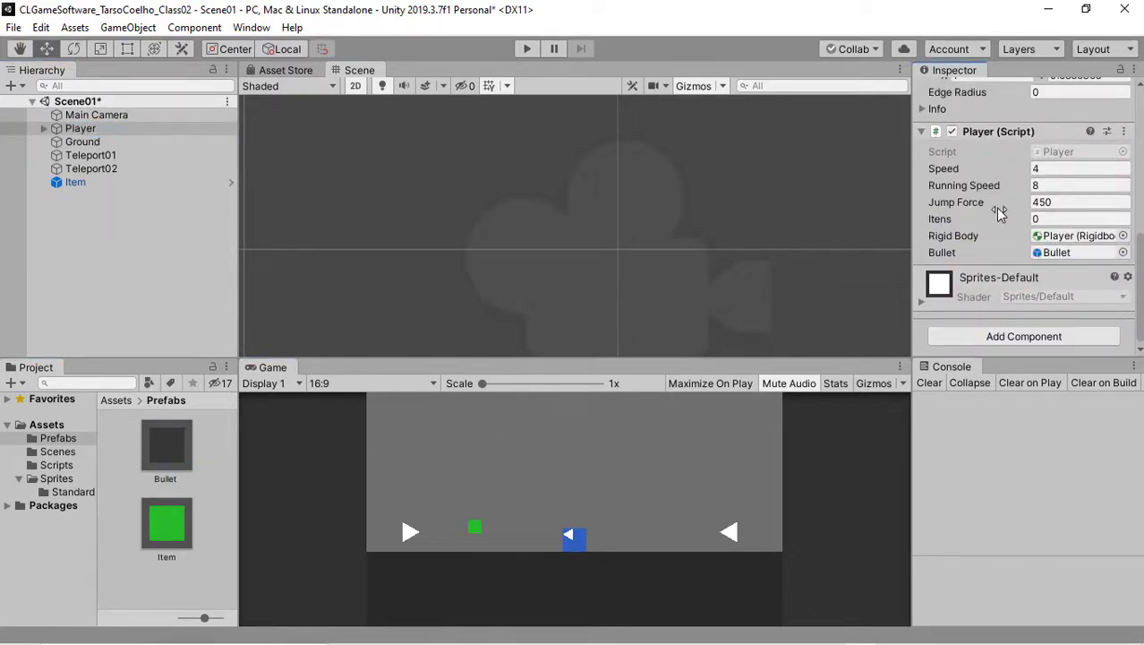
pyautogui.hotkey('ctrl', 's')
# Play-test the game briefly, then place a Bullet prefab instance back in the scene.
pyautogui.scroll(-3, 656, 238)
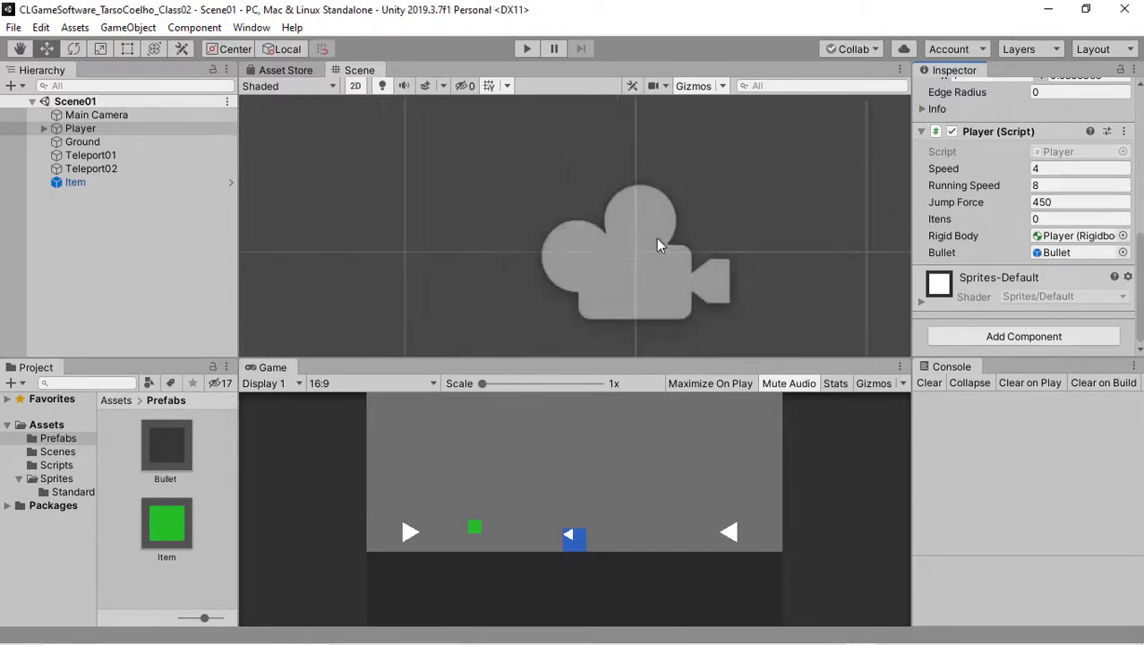
pyautogui.scroll(-3, 651, 236)
pyautogui.scroll(-2, 571, 205)
pyautogui.moveTo(571, 205); pyautogui.dragTo(557, 199, button='middle')
pyautogui.scroll(-2, 557, 201)
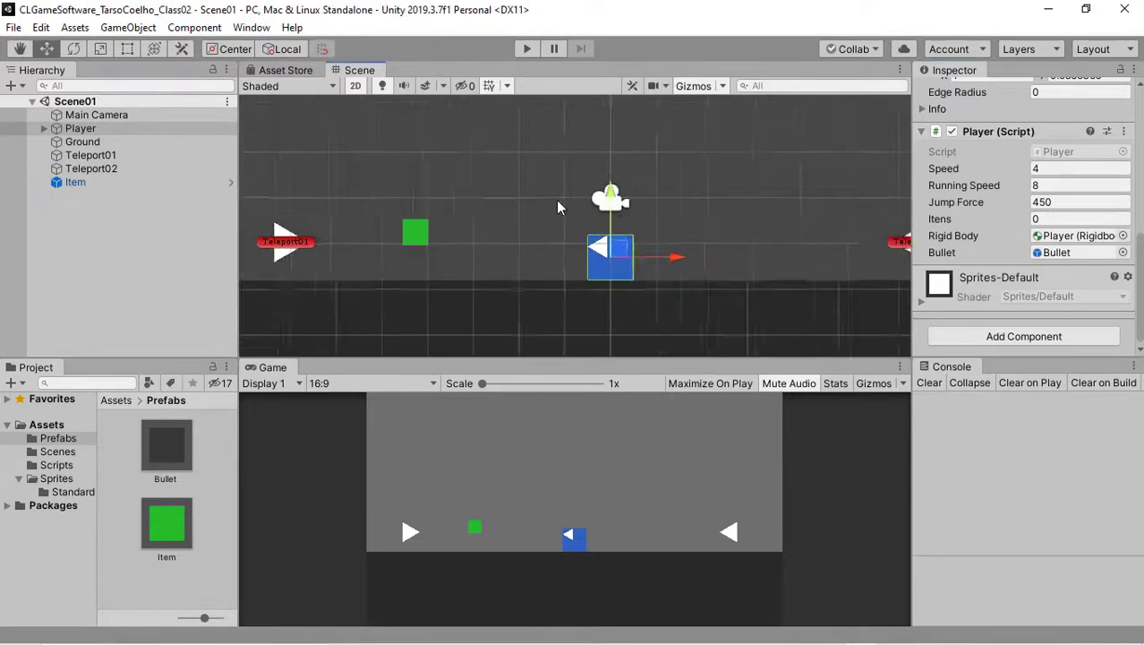
pyautogui.scroll(-1, 557, 206)
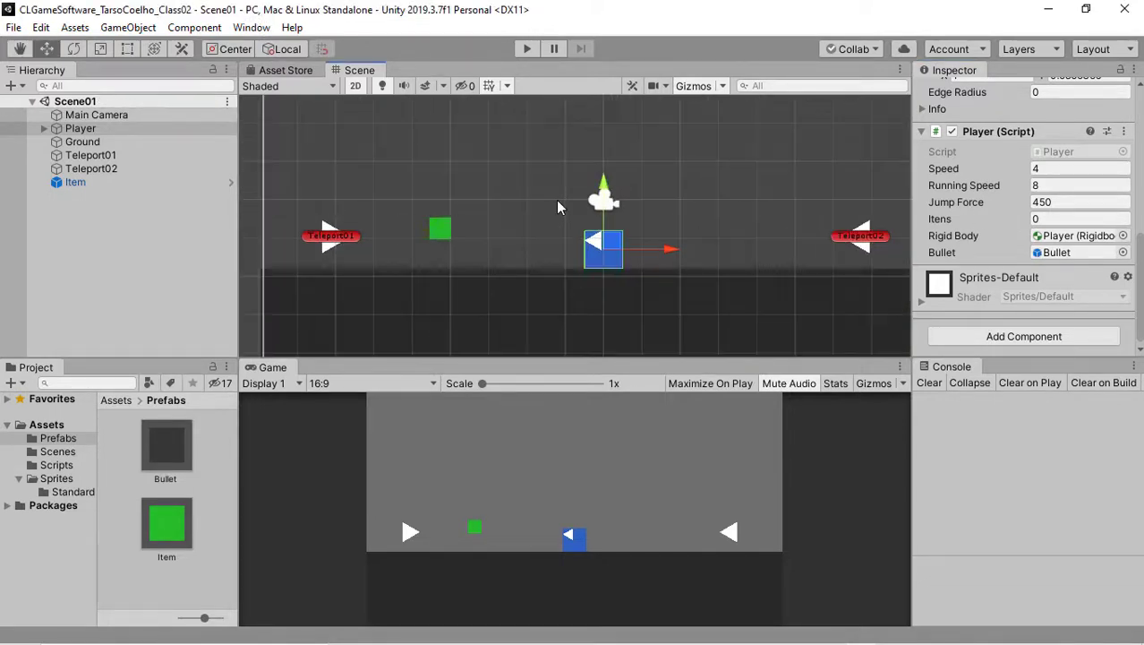
pyautogui.click(535, 49)
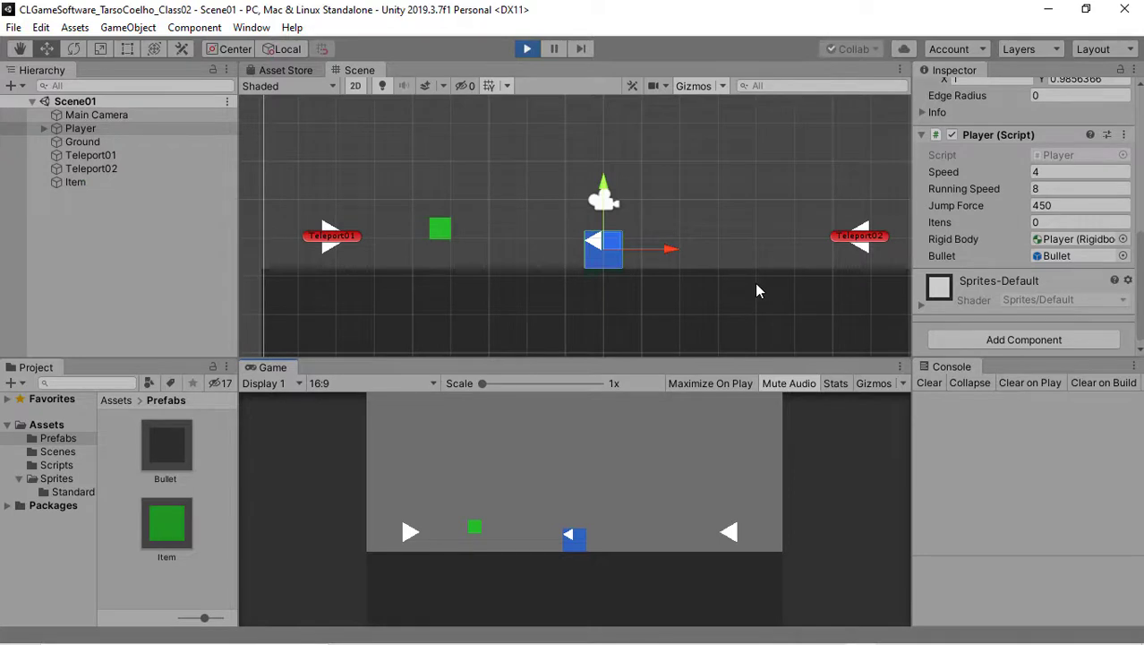
pyautogui.press('Left')
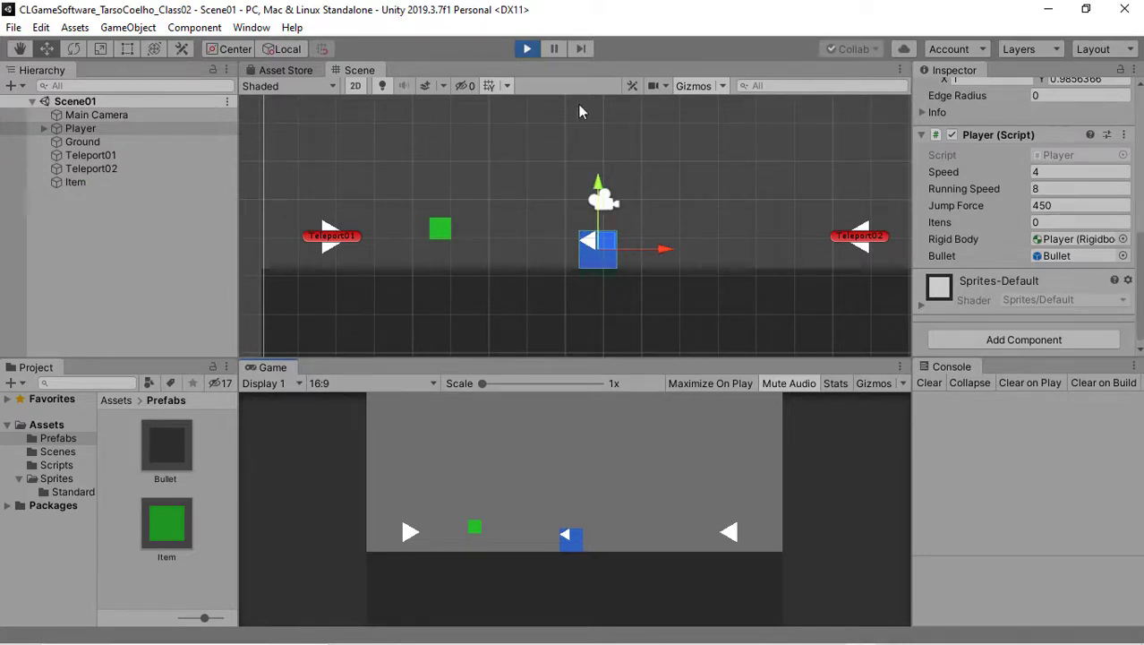
pyautogui.click(527, 50)
pyautogui.moveTo(170, 459); pyautogui.dragTo(159, 272)
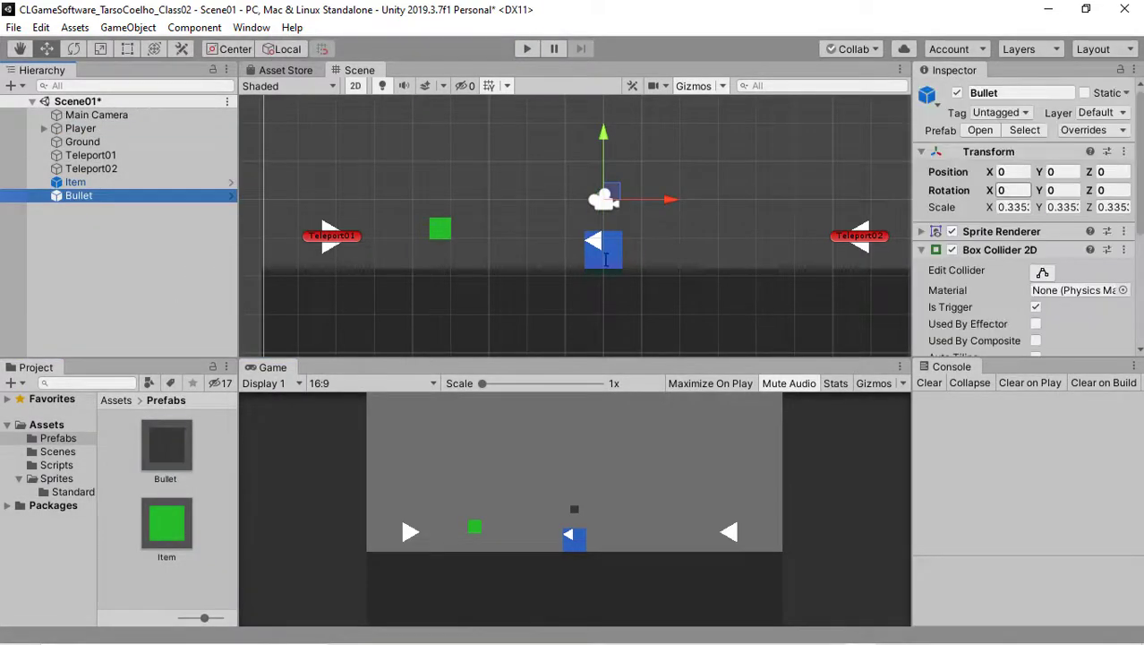
# Attach the Bullet script to the Bullet object, set its Speed to 2, and save.
pyautogui.click(923, 250)
pyautogui.click(56, 464)
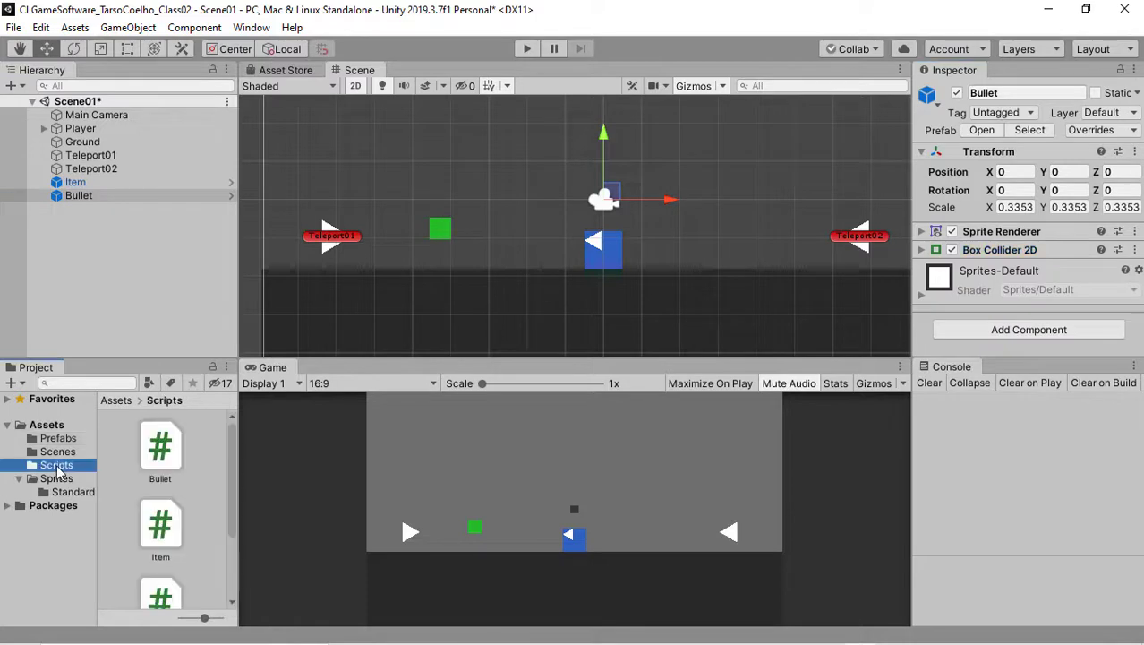
pyautogui.moveTo(160, 447)
pyautogui.mouseDown()
pyautogui.moveTo(934, 262)
pyautogui.moveTo(936, 333)
pyautogui.mouseUp()
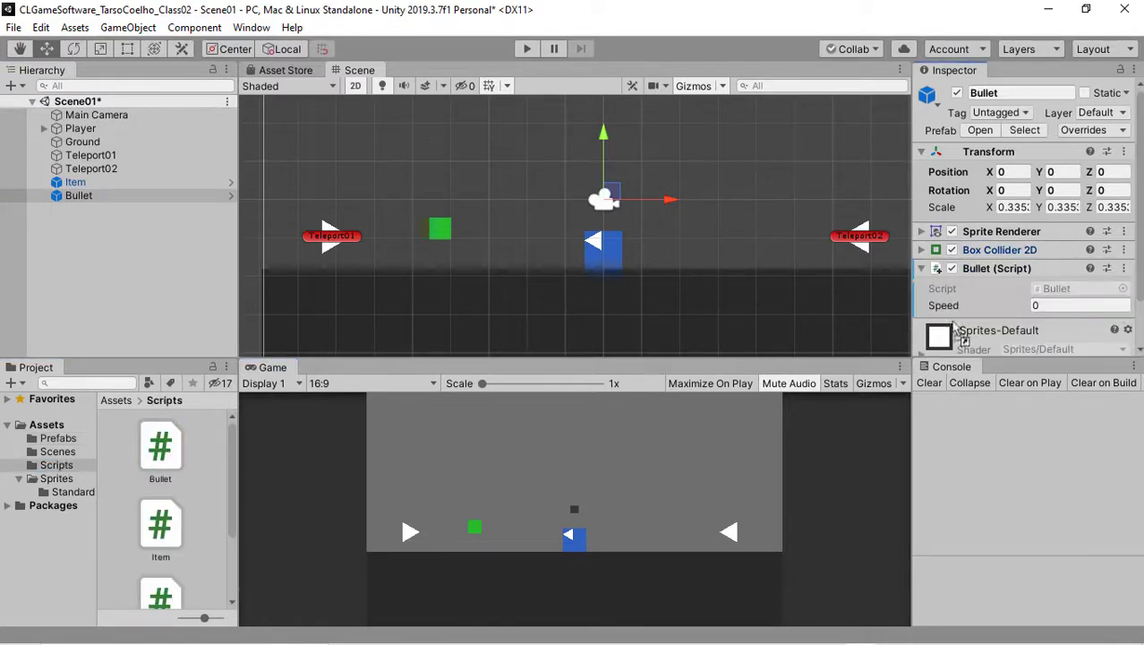
pyautogui.click(1061, 307)
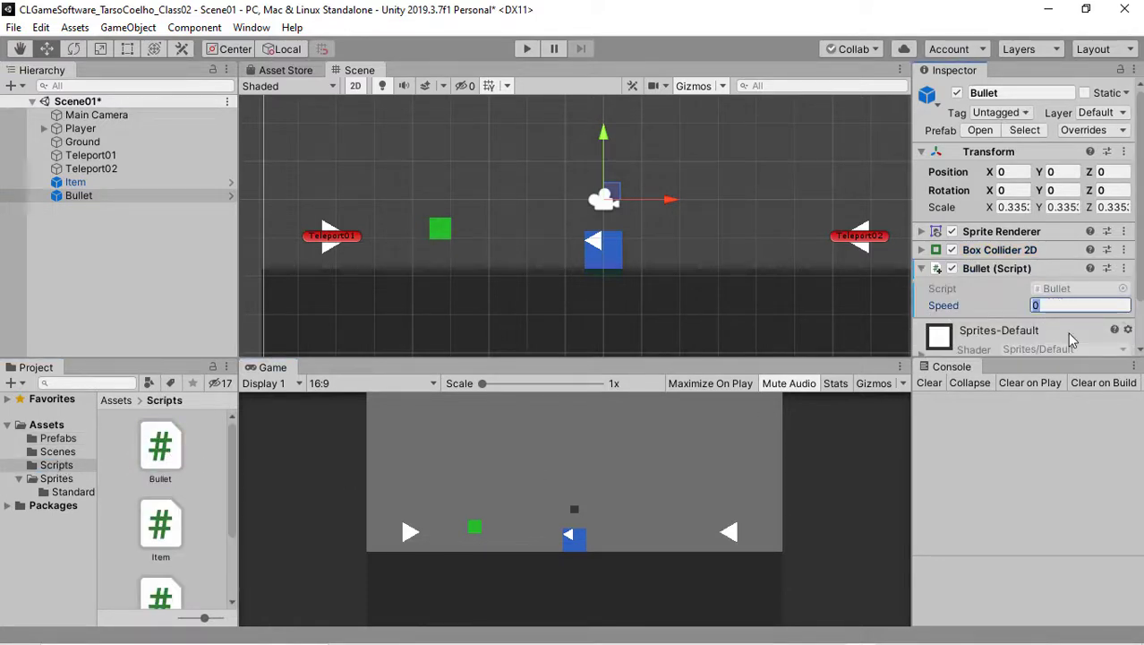
pyautogui.write('2')
pyautogui.hotkey('ctrl', 's')
pyautogui.hotkey('ctrl', 'shift', 's')
pyautogui.click(995, 75)
# Apply all Bullet overrides to the prefab and delete the Bullet instance from the scene.
pyautogui.click(90, 169)
pyautogui.click(87, 197)
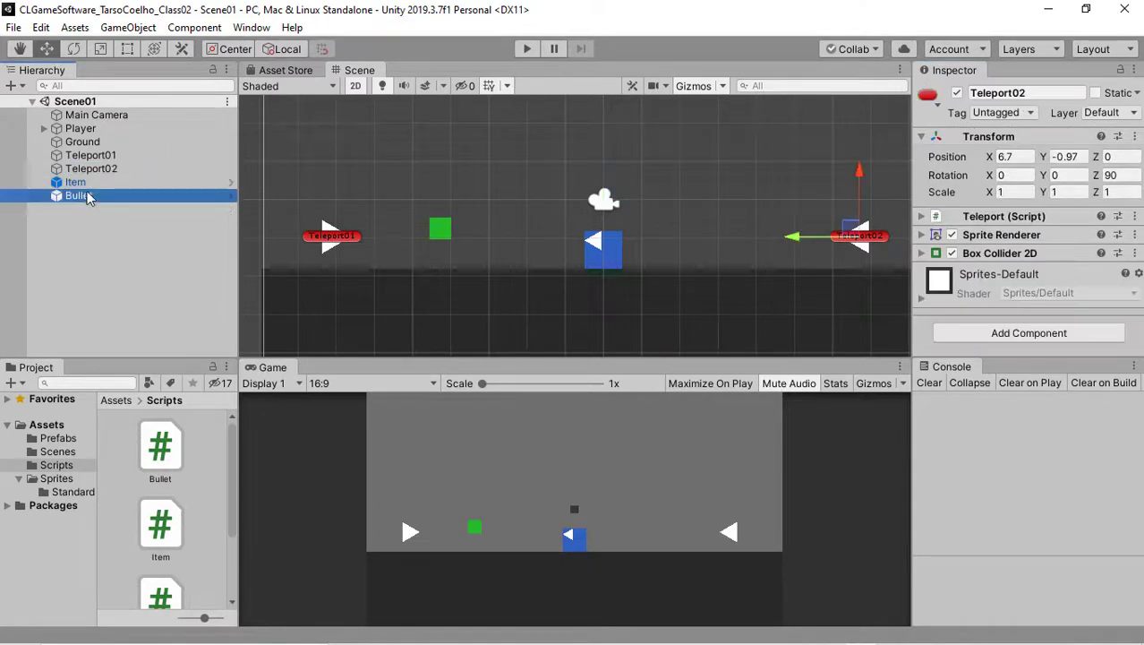
pyautogui.click(1093, 130)
pyautogui.click(1085, 262)
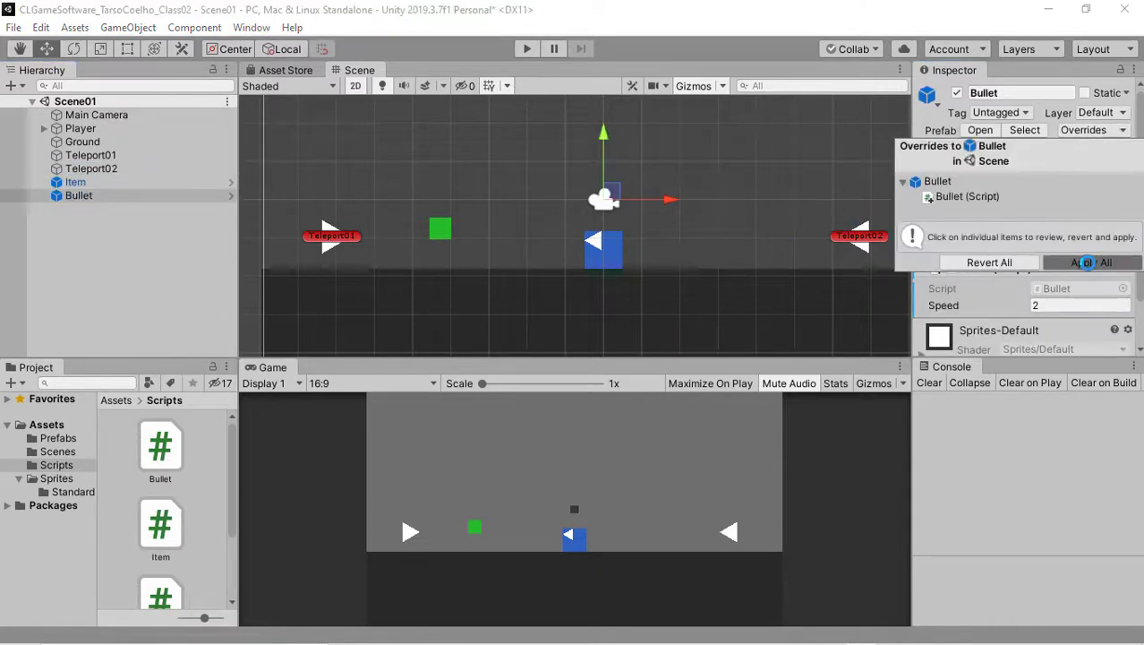
pyautogui.click(76, 182)
pyautogui.click(88, 198)
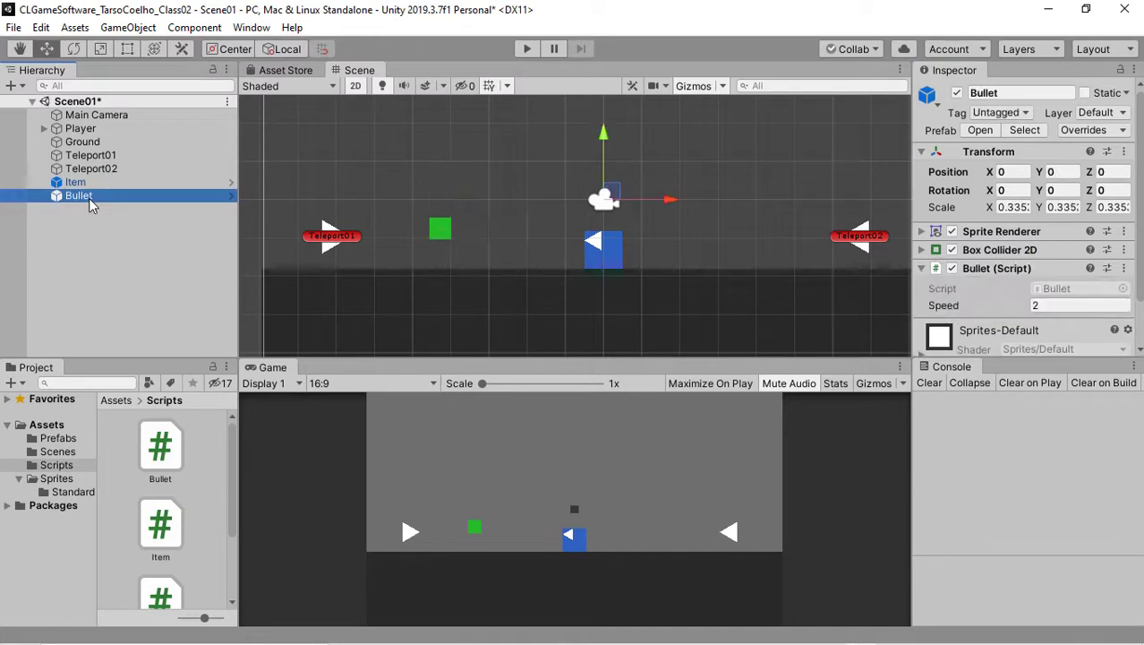
pyautogui.press('Delete')
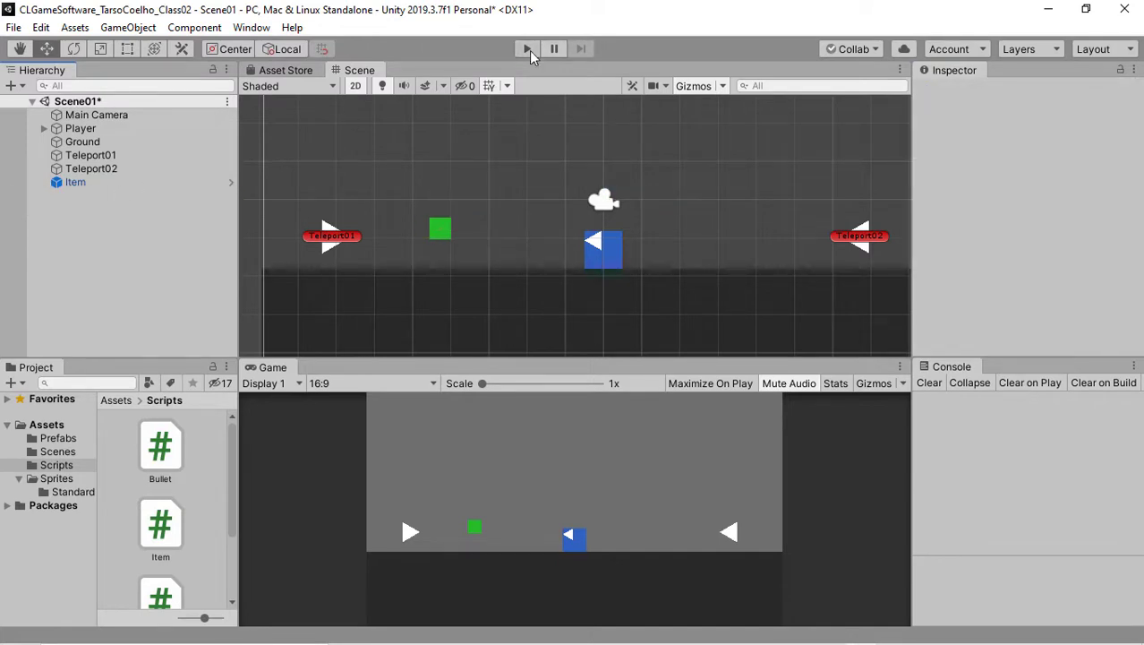
pyautogui.click(114, 129)
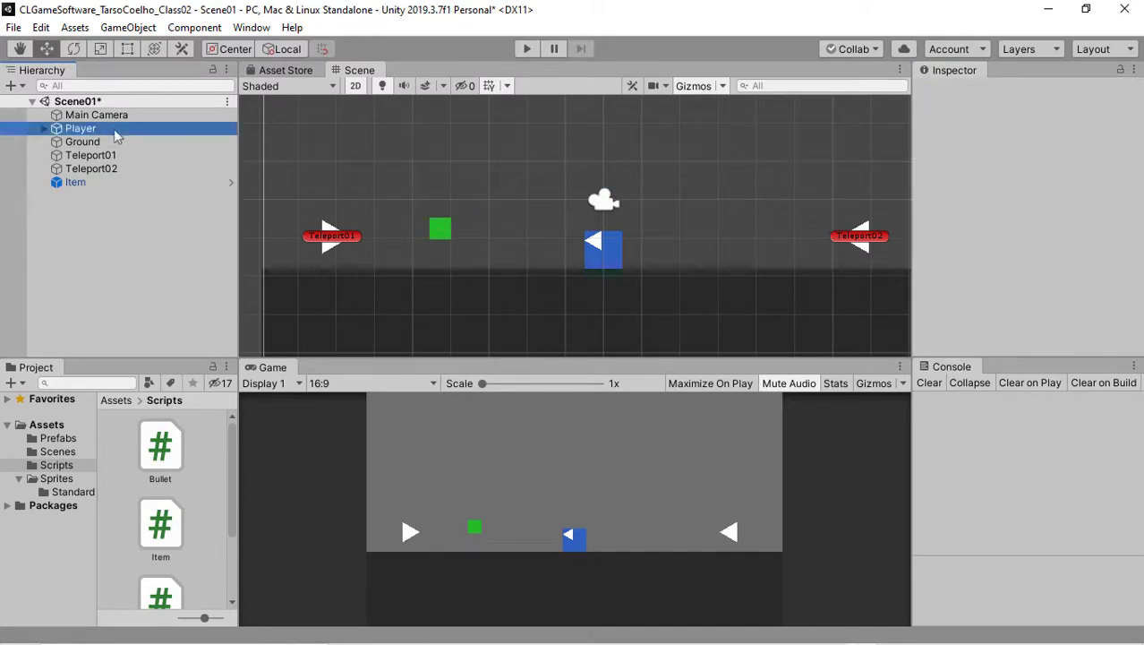
pyautogui.scroll(-5, 1039, 268)
pyautogui.scroll(5, 1039, 268)
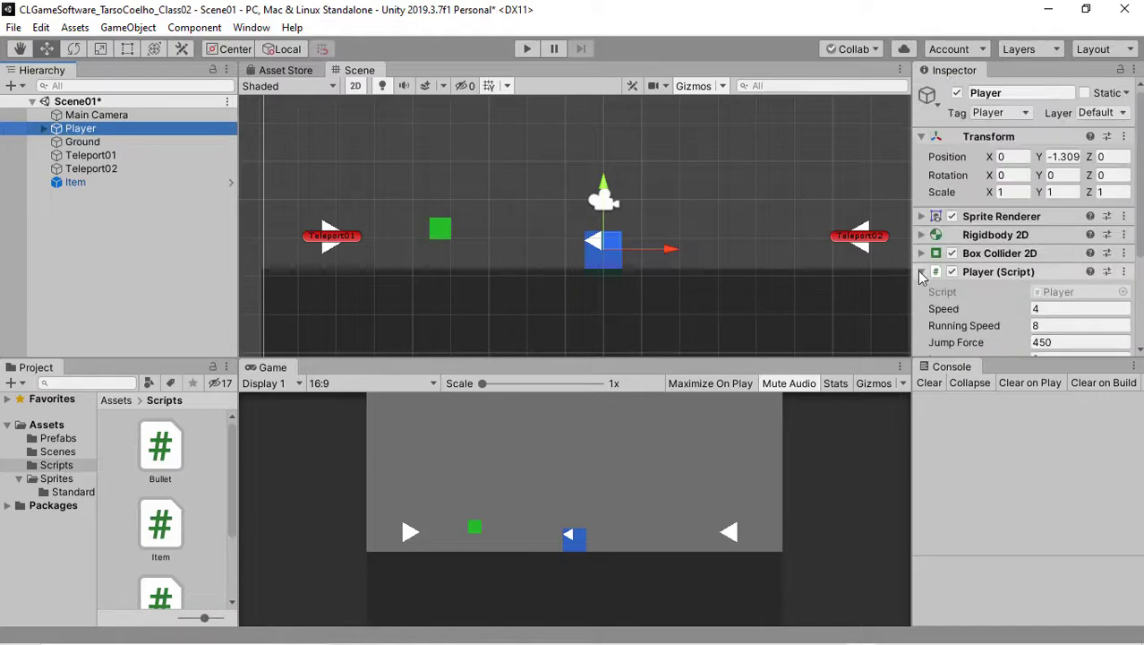
pyautogui.click(921, 271)
pyautogui.click(528, 49)
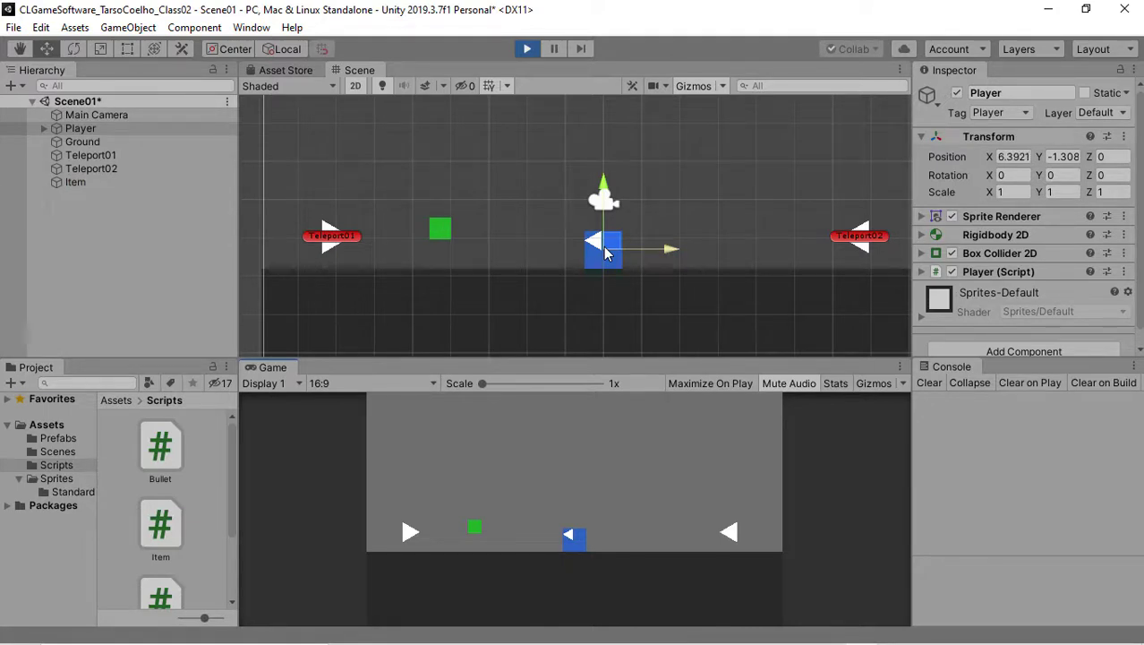
pyautogui.press('Left')
pyautogui.press('Left')
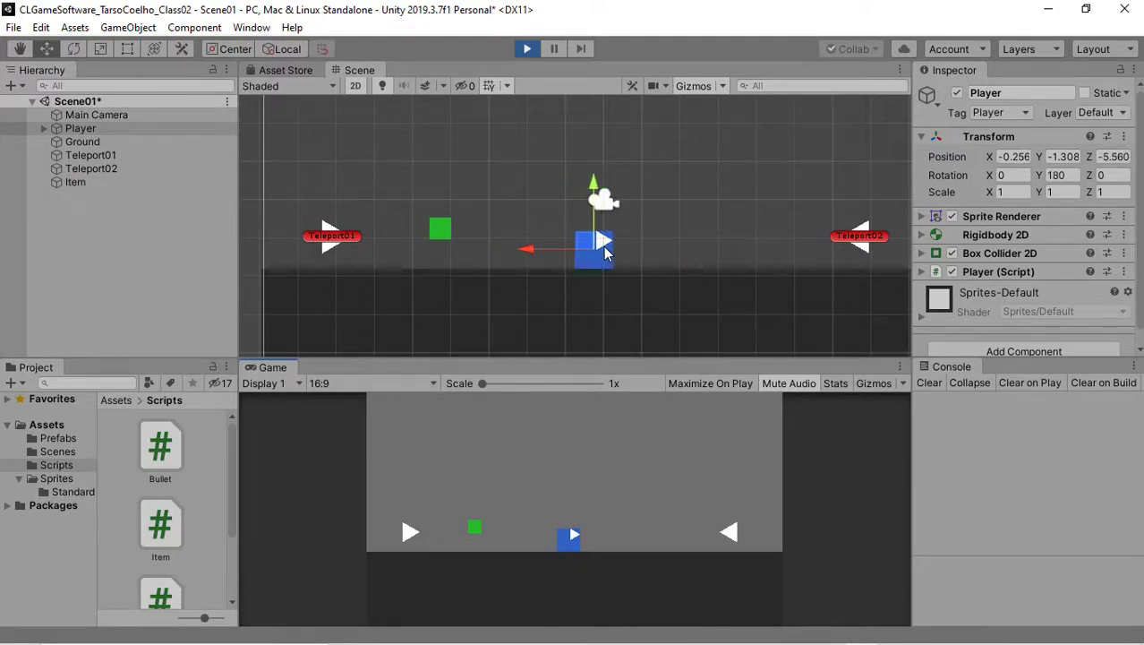
pyautogui.press('Left')
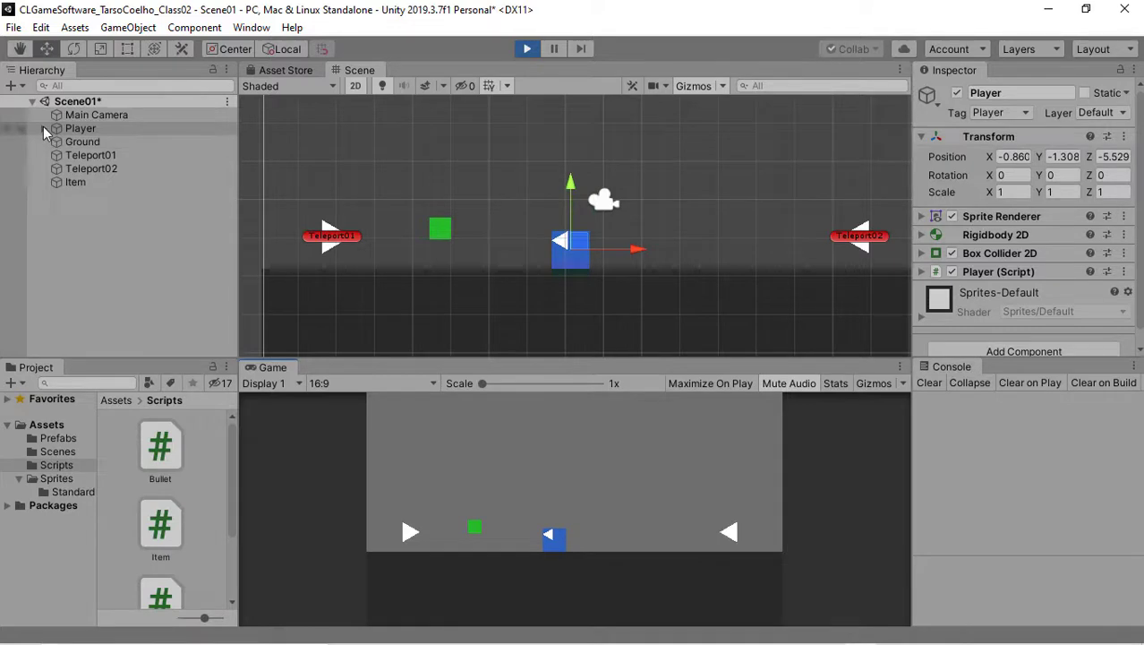
pyautogui.click(43, 128)
pyautogui.click(585, 481)
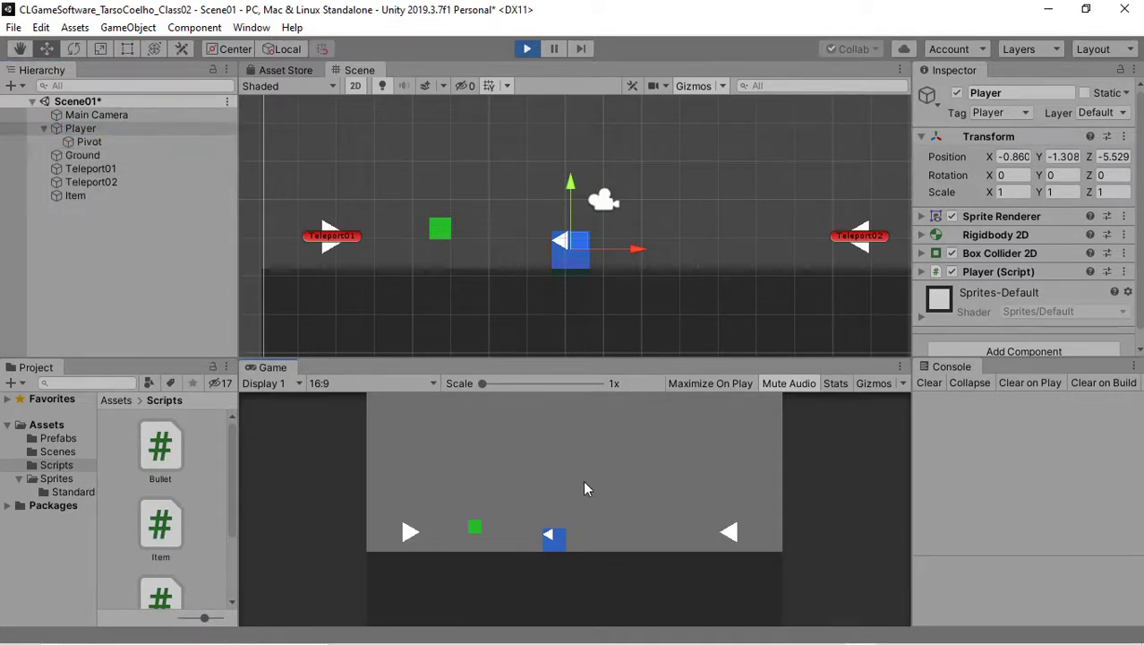
pyautogui.press('Left')
pyautogui.press('Right')
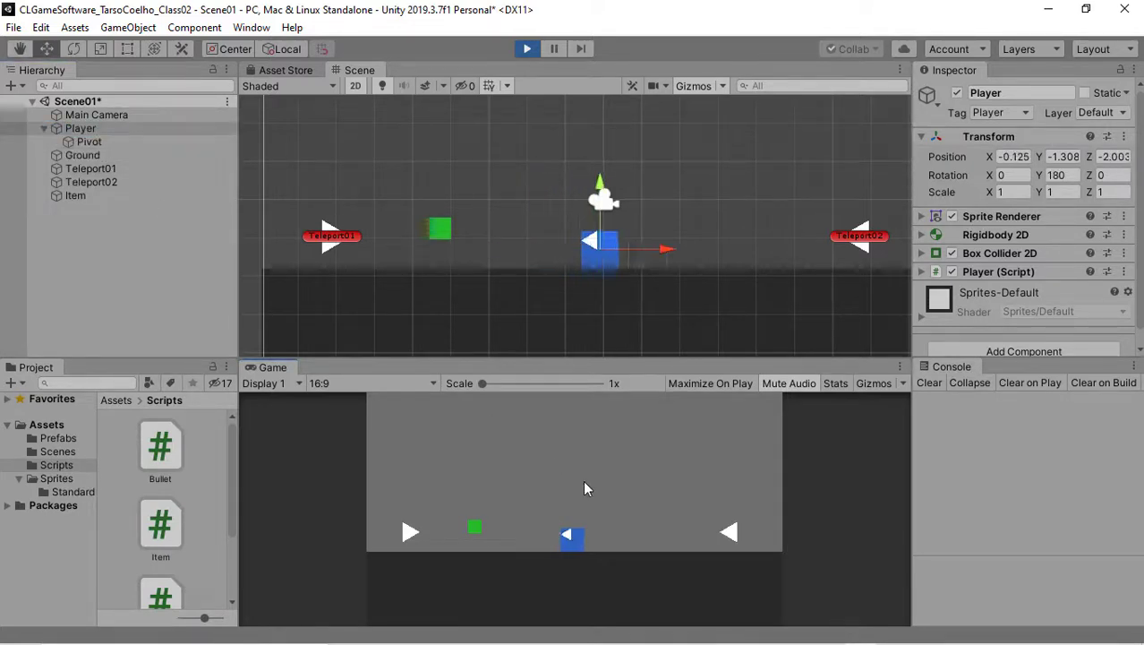
pyautogui.press('Right')
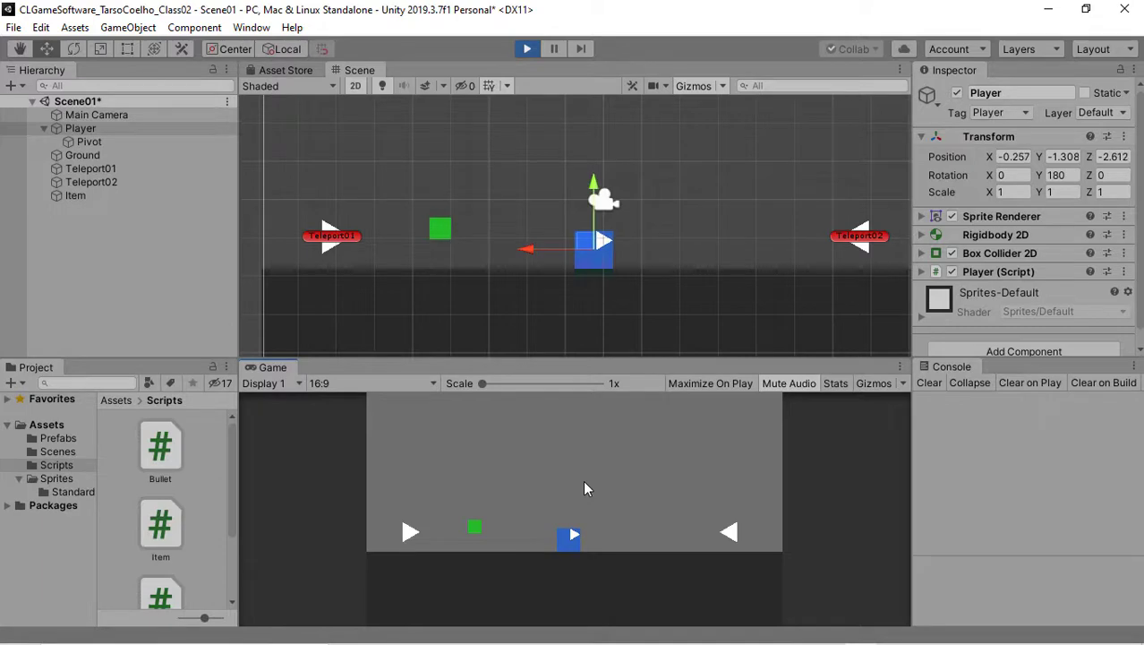
pyautogui.click(526, 48)
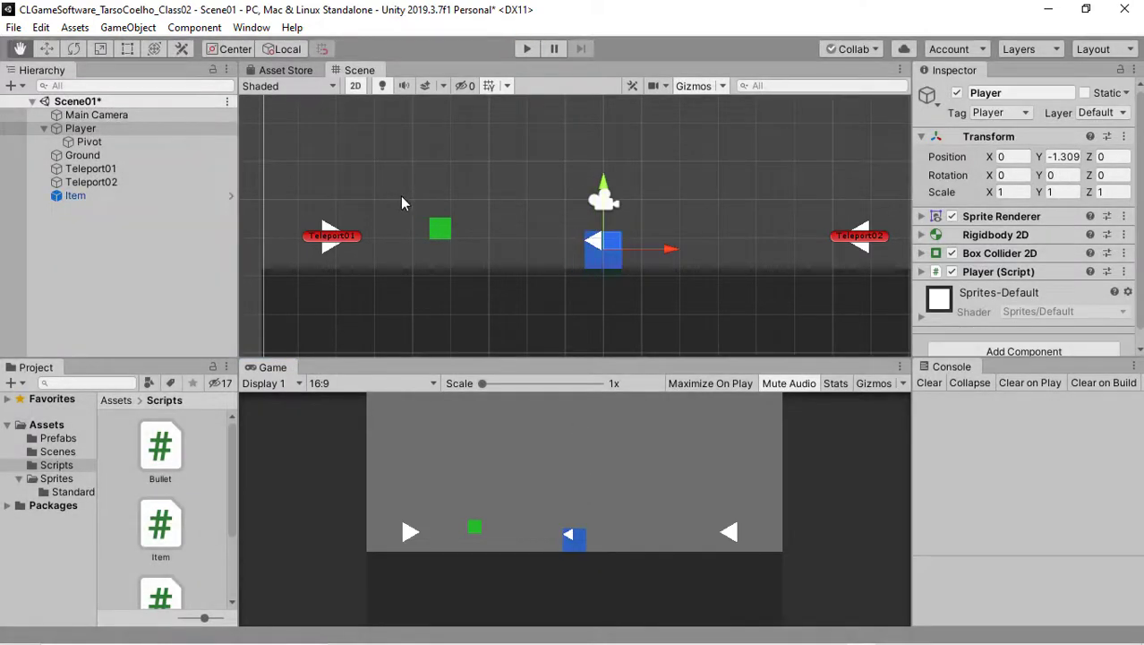
pyautogui.hotkey('alt', 'Tab')
# Insert a 'Shoot();' line right after the Flip() call in Update().
pyautogui.scroll(3, 573, 340)
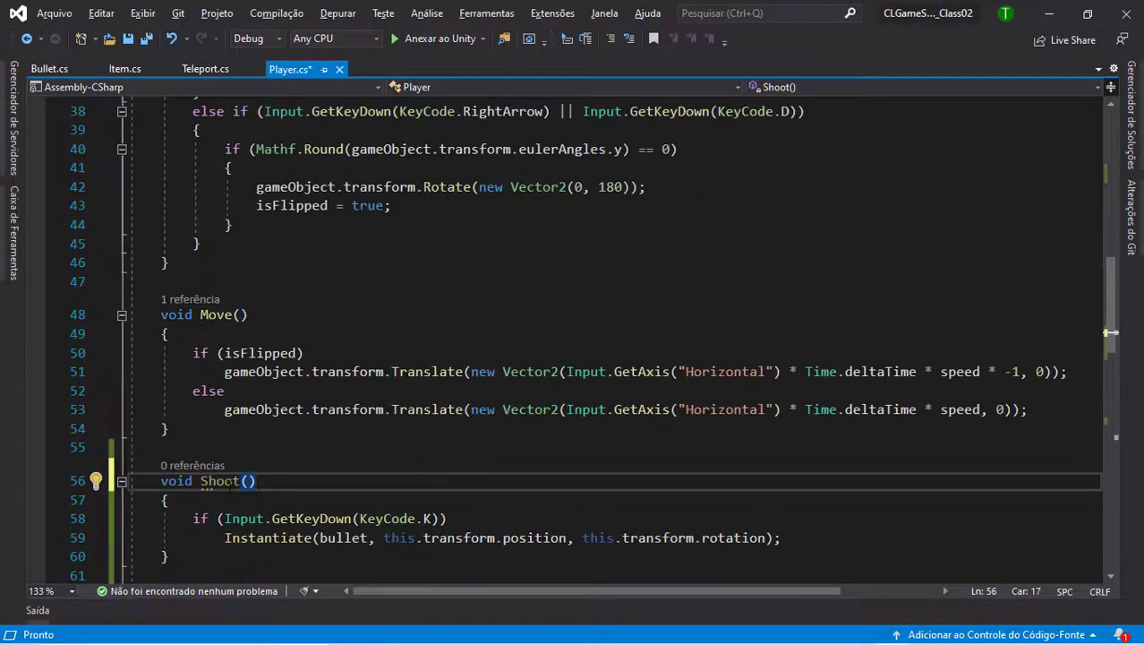
pyautogui.doubleClick(219, 481)
pyautogui.scroll(7, 231, 482)
pyautogui.scroll(4, 250, 465)
pyautogui.click(279, 460)
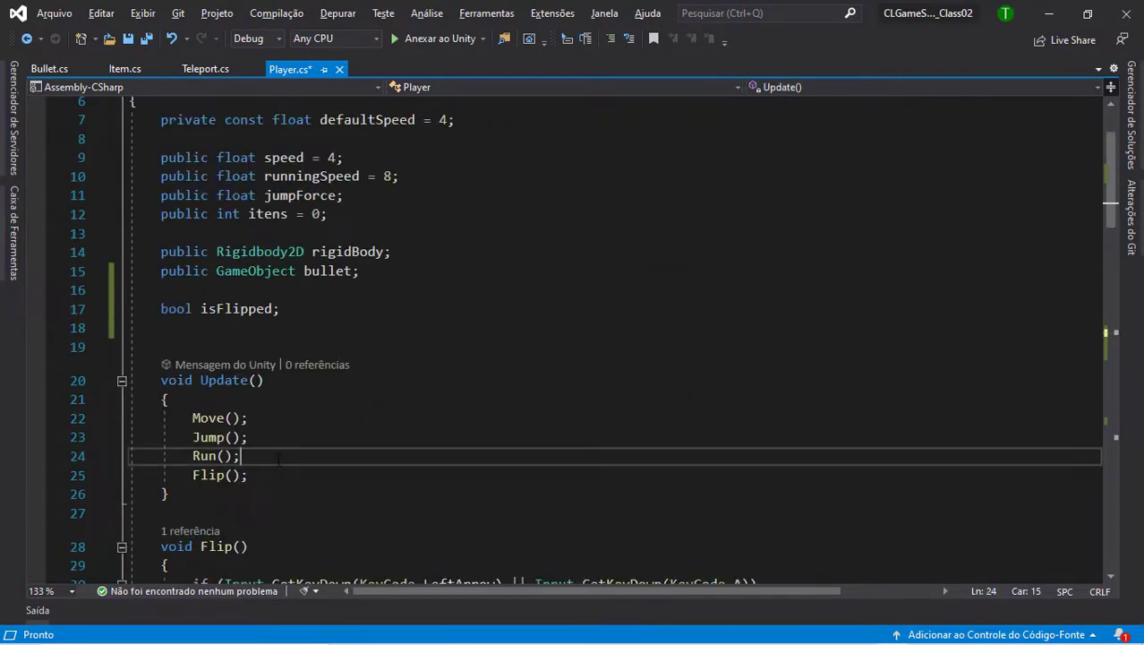
pyautogui.click(280, 474)
pyautogui.press('Return')
pyautogui.write('Shoo')
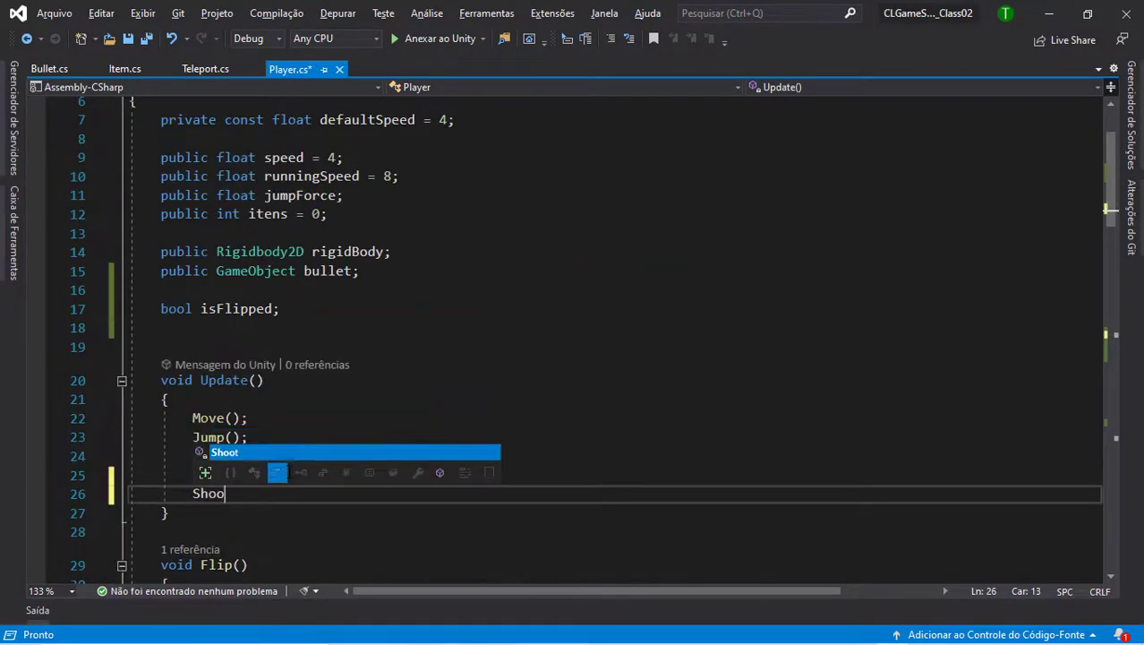
pyautogui.write('t();')
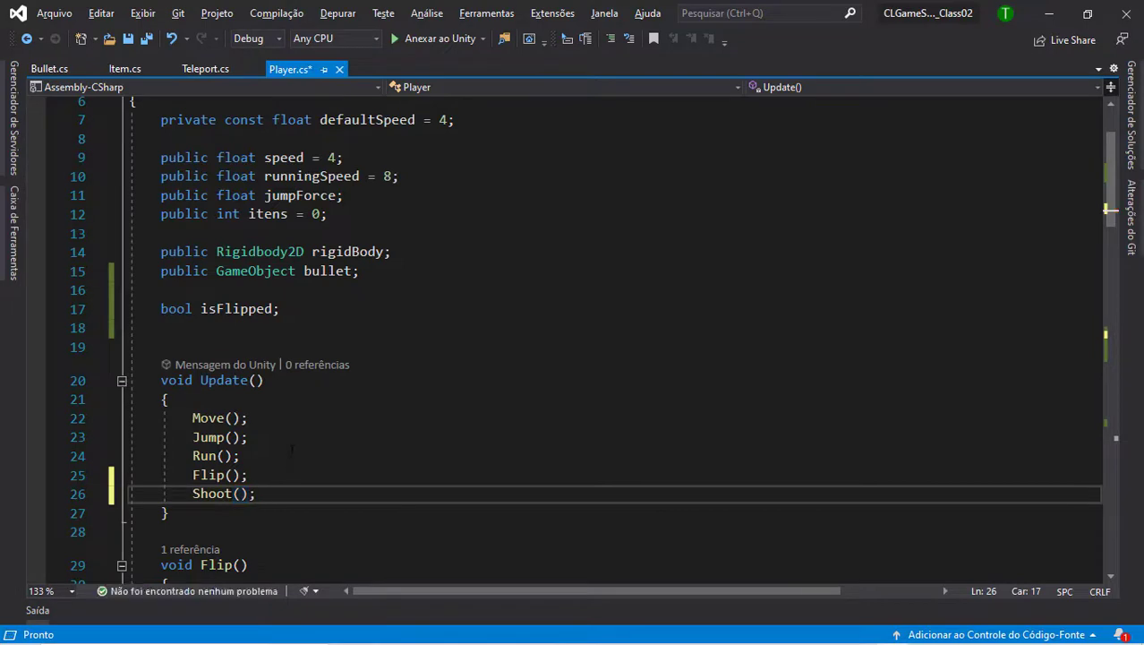
# Save Player.cs and start the game back in Unity.
pyautogui.click(292, 451)
pyautogui.hotkey('ctrl', 's')
pyautogui.hotkey('alt', 'Tab')
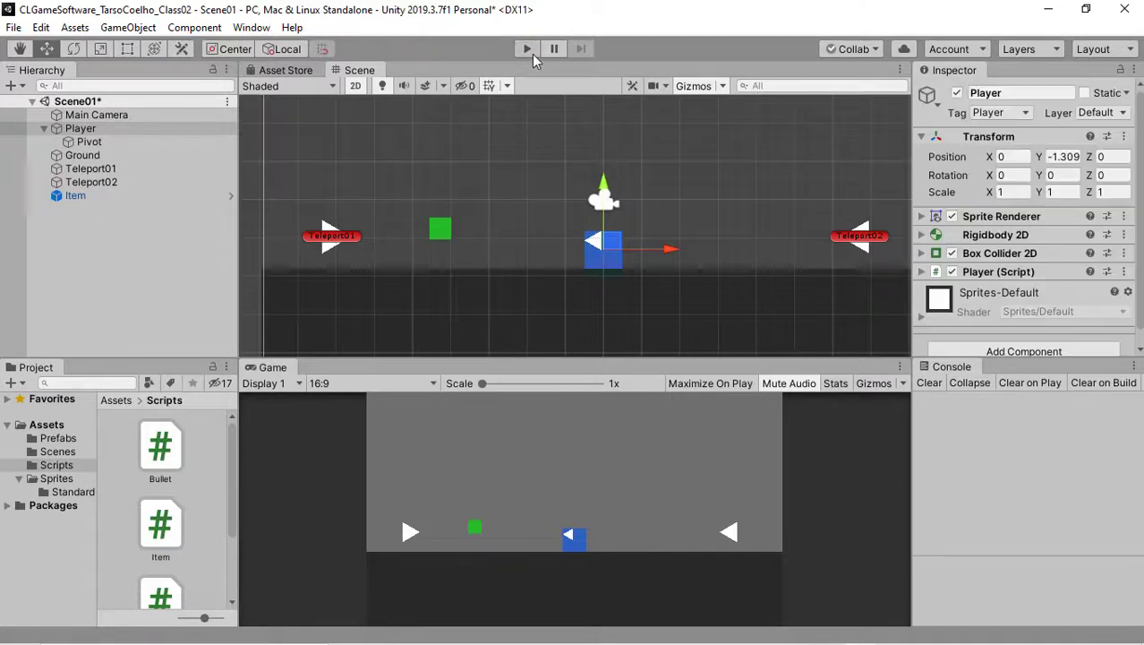
pyautogui.click(532, 54)
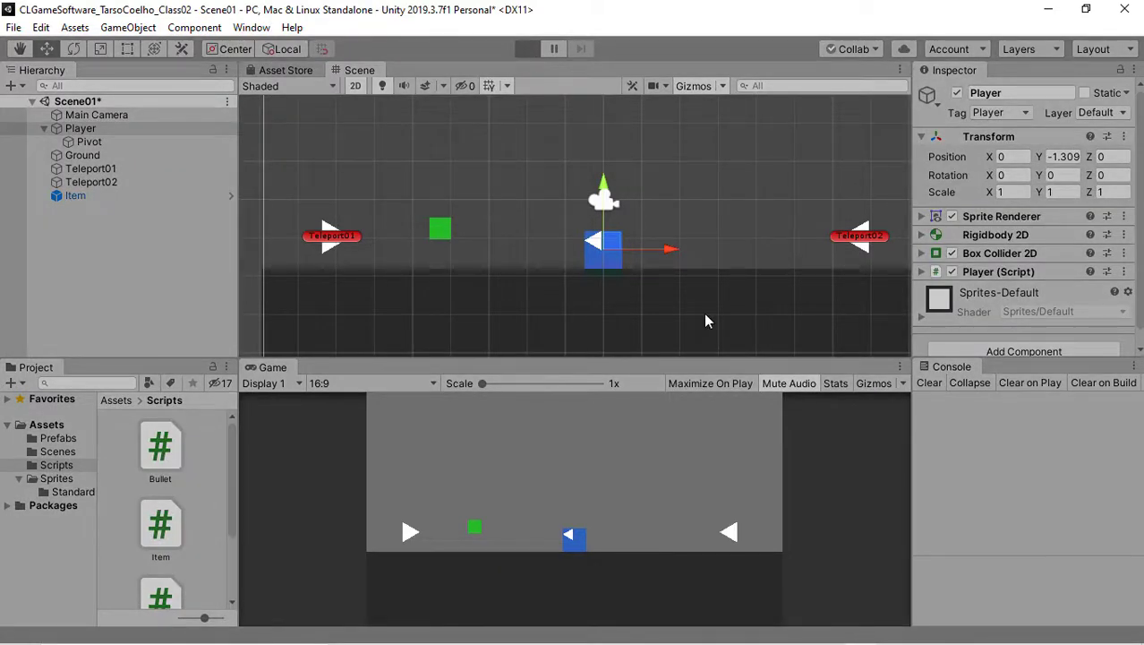
# Fire a test shot facing left, then browse to the Prefabs folder.
pyautogui.press('Left')
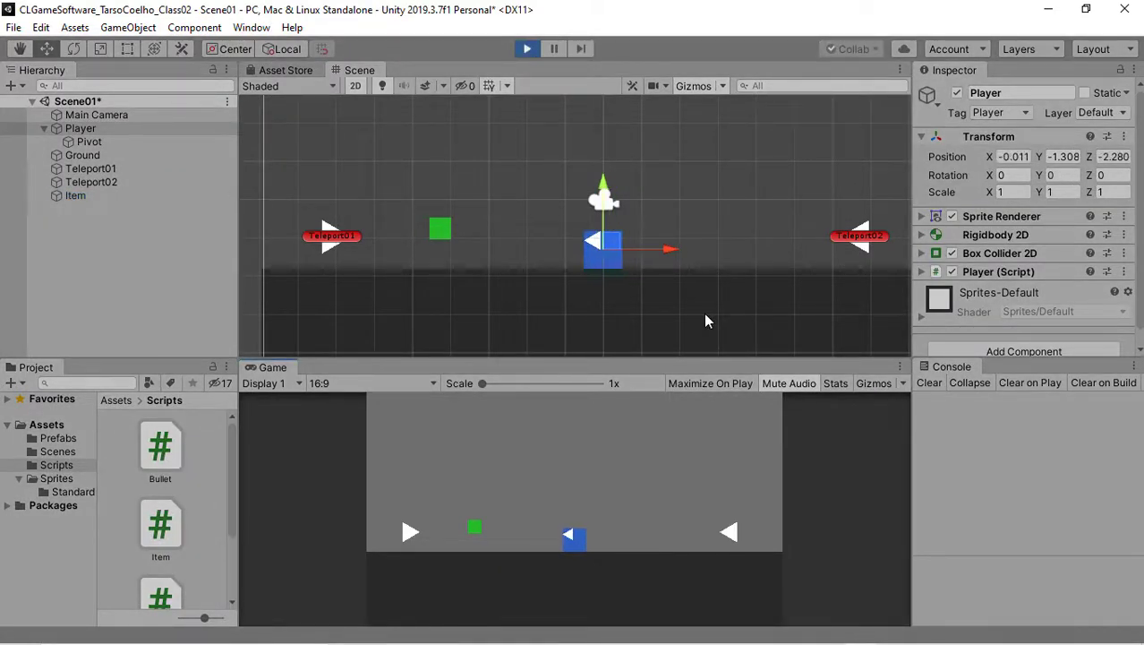
pyautogui.press('space')
pyautogui.press('space')
pyautogui.press('space')
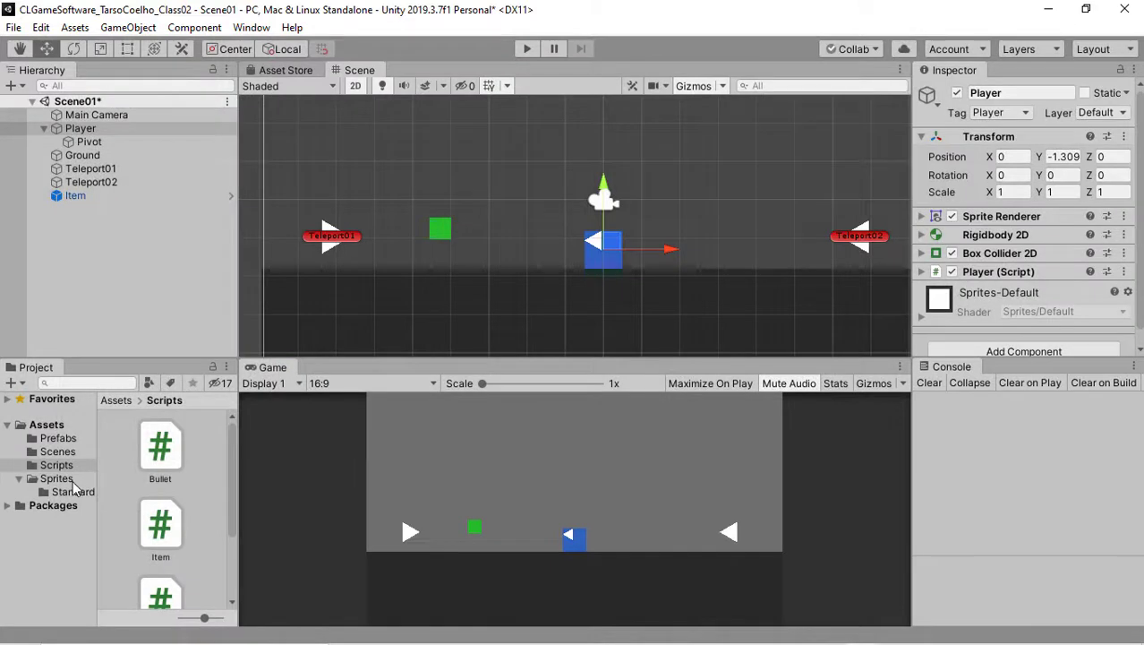
pyautogui.click(58, 452)
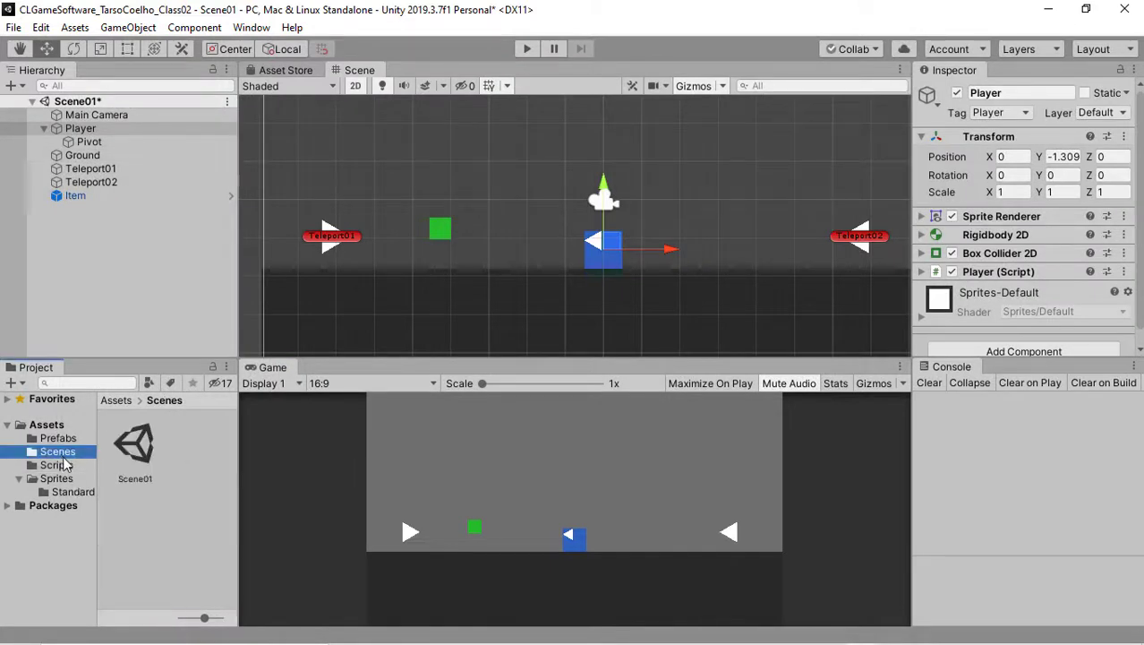
pyautogui.click(57, 438)
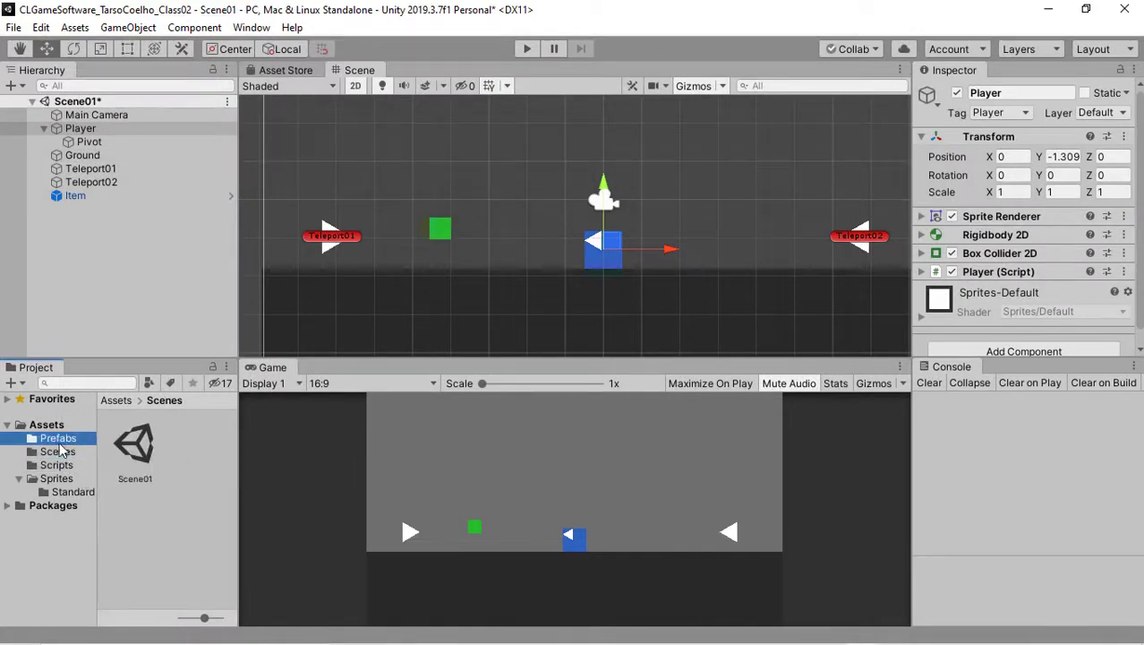
pyautogui.click(71, 467)
pyautogui.click(58, 438)
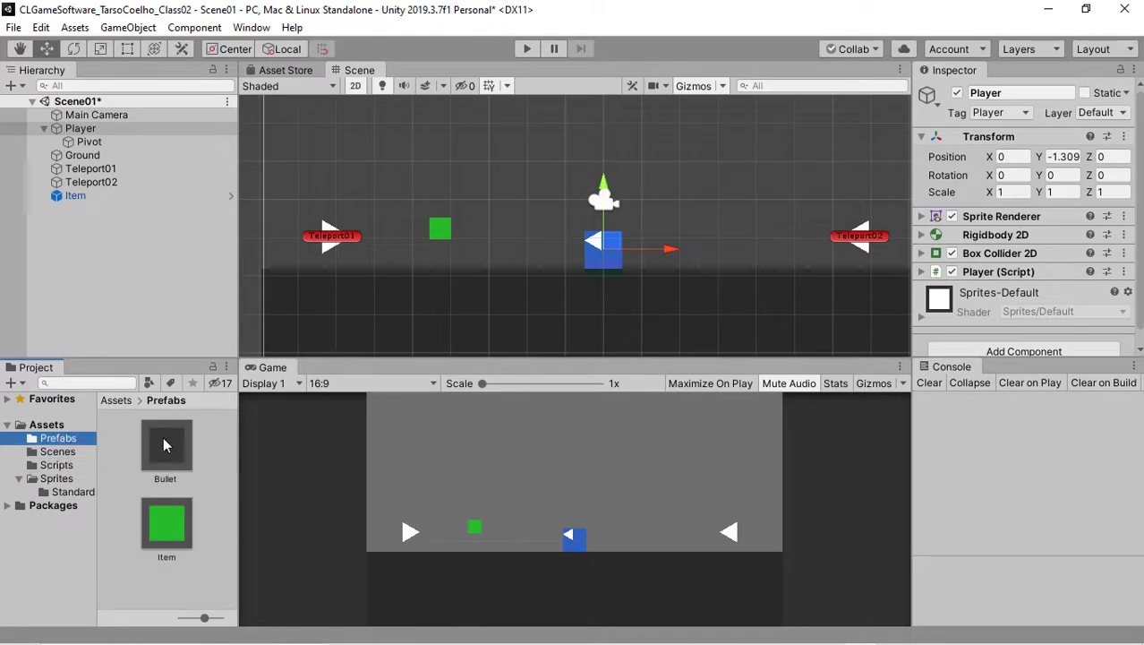
# Set the Bullet prefab's Speed to 10 and start the game.
pyautogui.click(163, 445)
pyautogui.scroll(-3, 1049, 152)
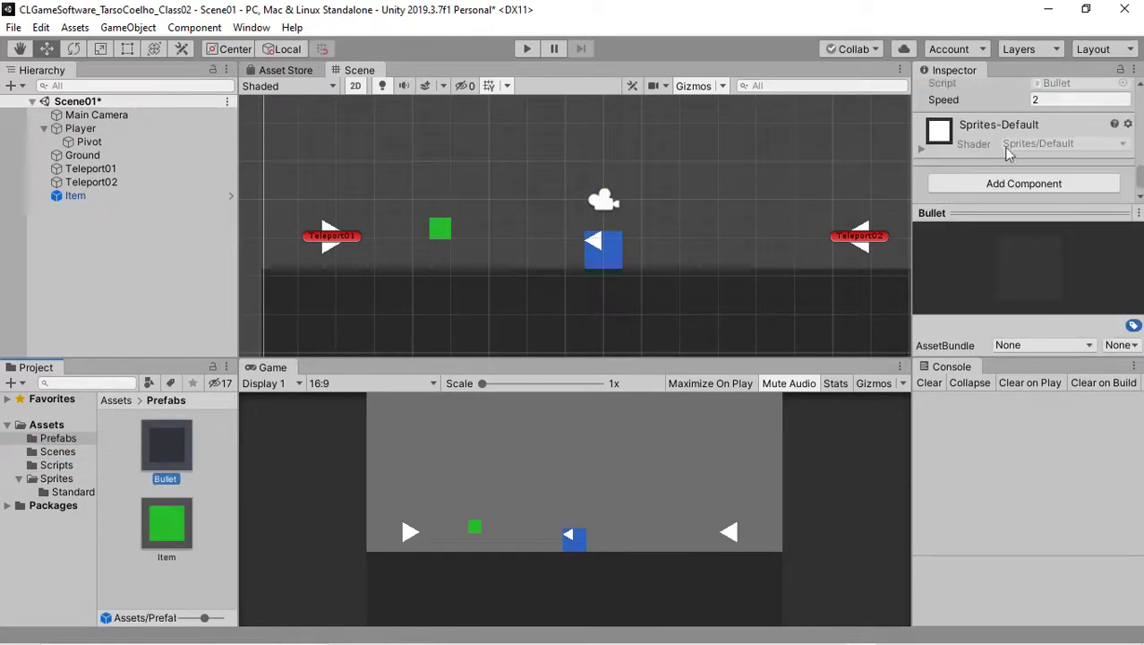
pyautogui.scroll(2, 1050, 152)
pyautogui.scroll(-3, 1049, 152)
pyautogui.click(1045, 100)
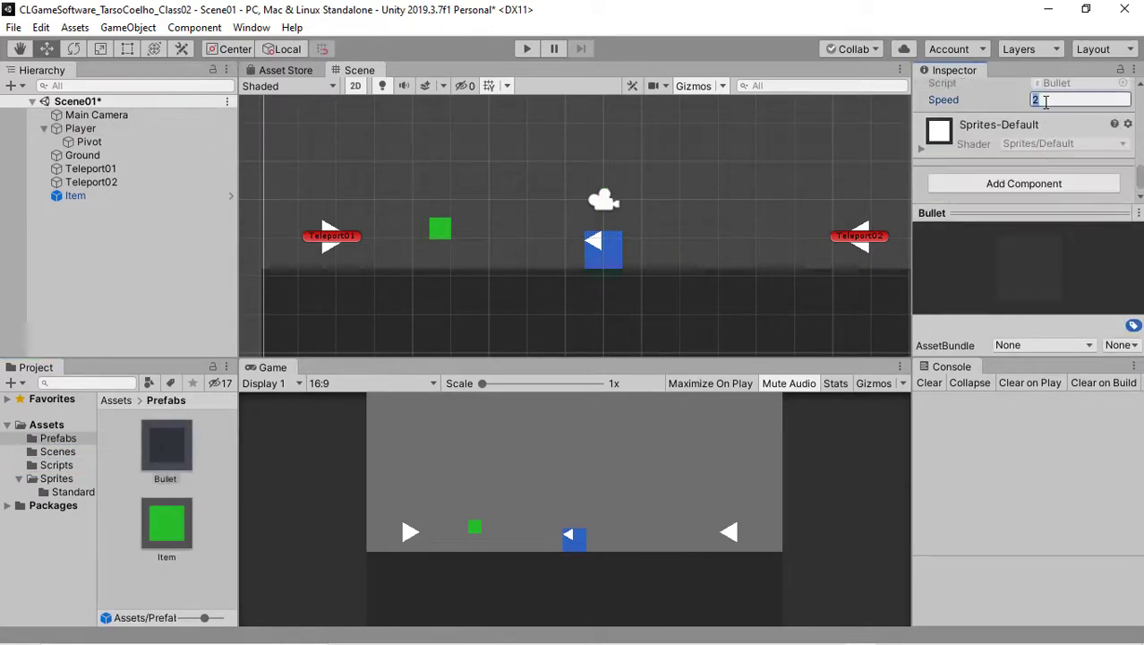
pyautogui.write('10')
pyautogui.click(526, 56)
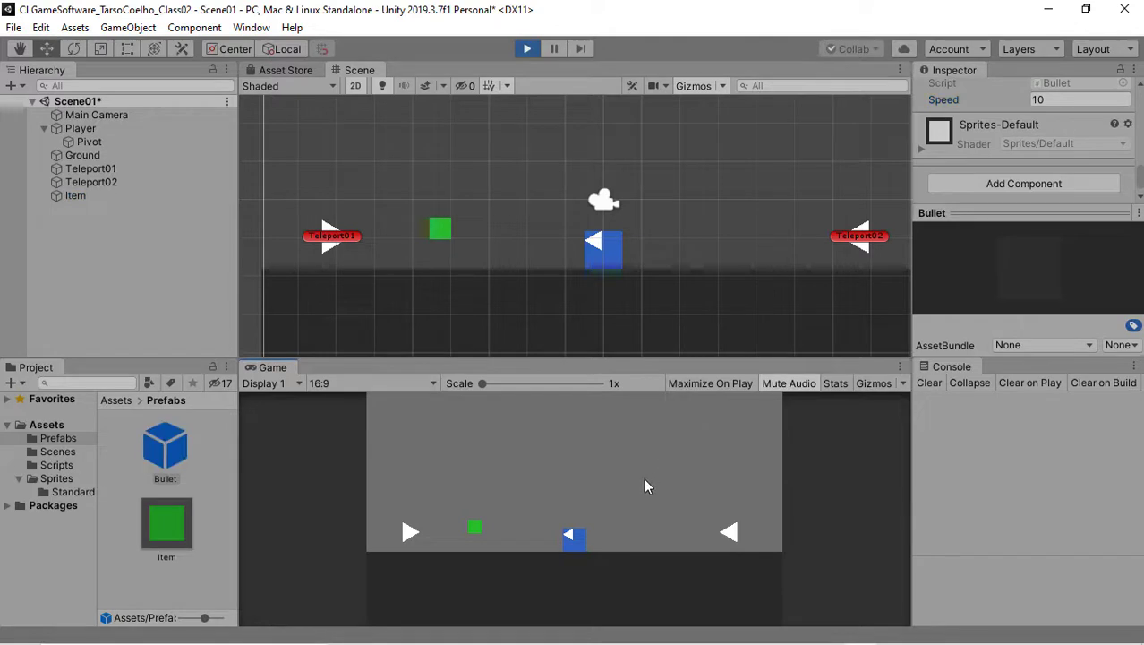
# Fire repeated bullets left and right while moving and turning the player, then stop the game.
pyautogui.press('Right')
pyautogui.press('space')
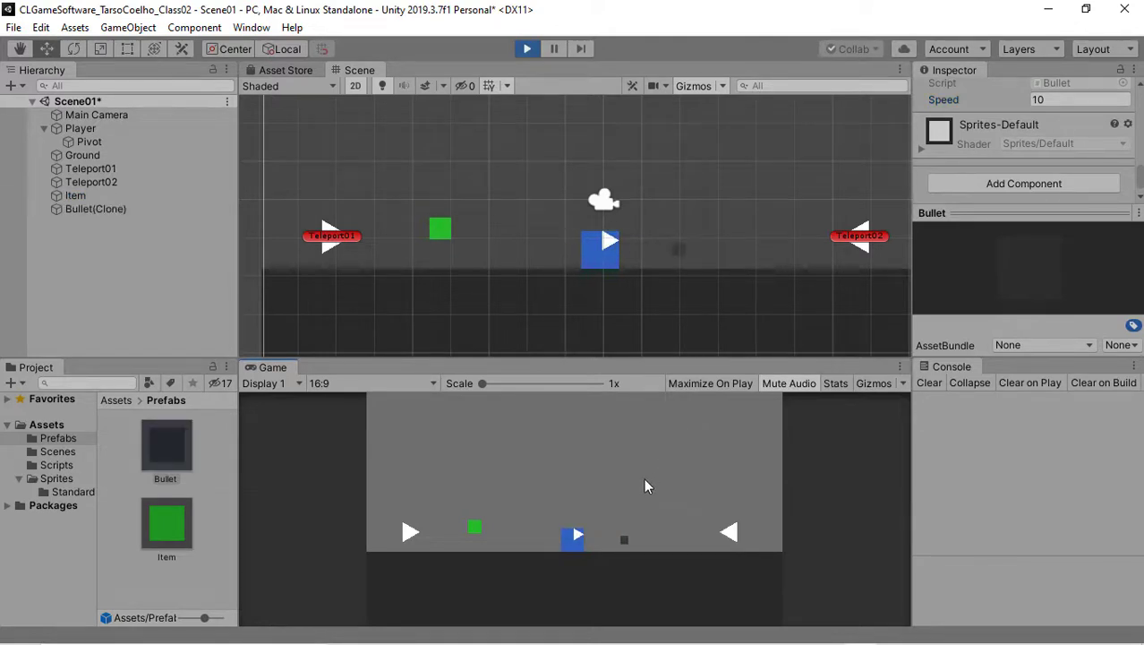
pyautogui.press('Left')
pyautogui.press('space')
pyautogui.press('space')
pyautogui.press('space')
pyautogui.press('space')
pyautogui.press('space')
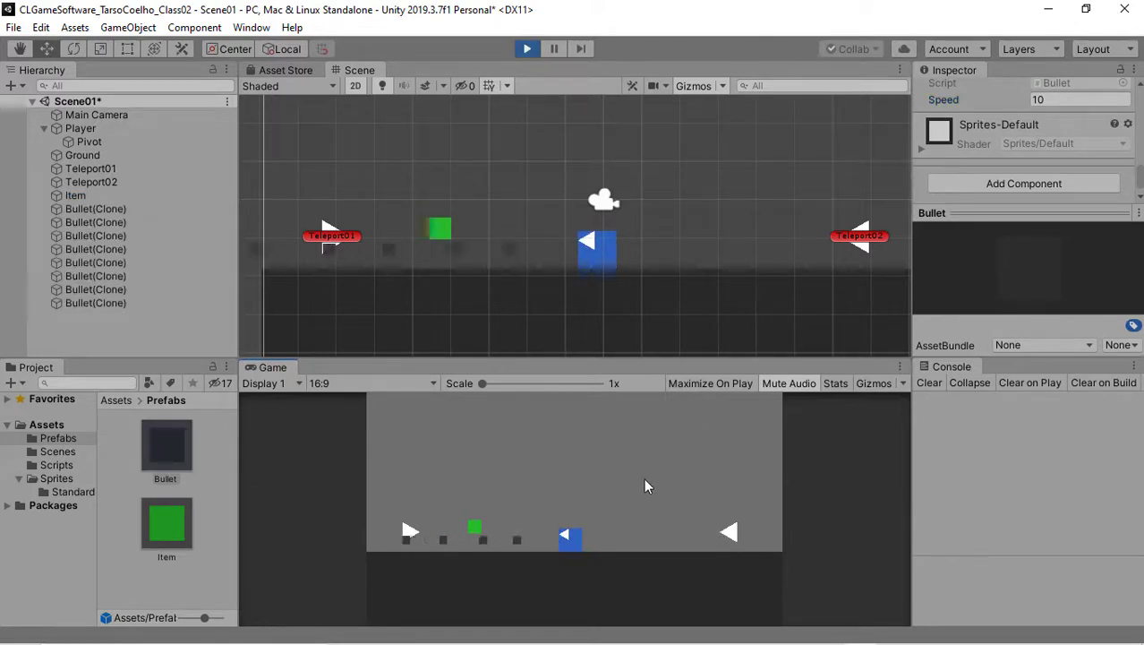
pyautogui.press('Right')
pyautogui.press('space')
pyautogui.press('space')
pyautogui.press('space')
pyautogui.press('space')
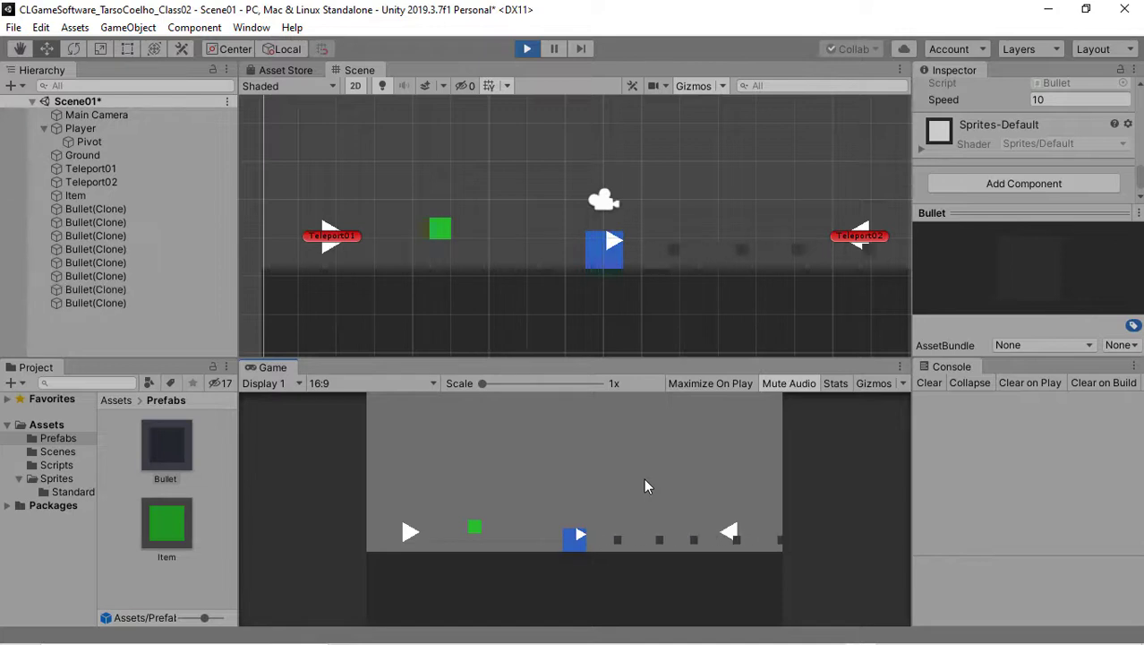
pyautogui.press('space')
pyautogui.press('space')
pyautogui.press('Left')
pyautogui.press('space')
pyautogui.press('space')
pyautogui.press('space')
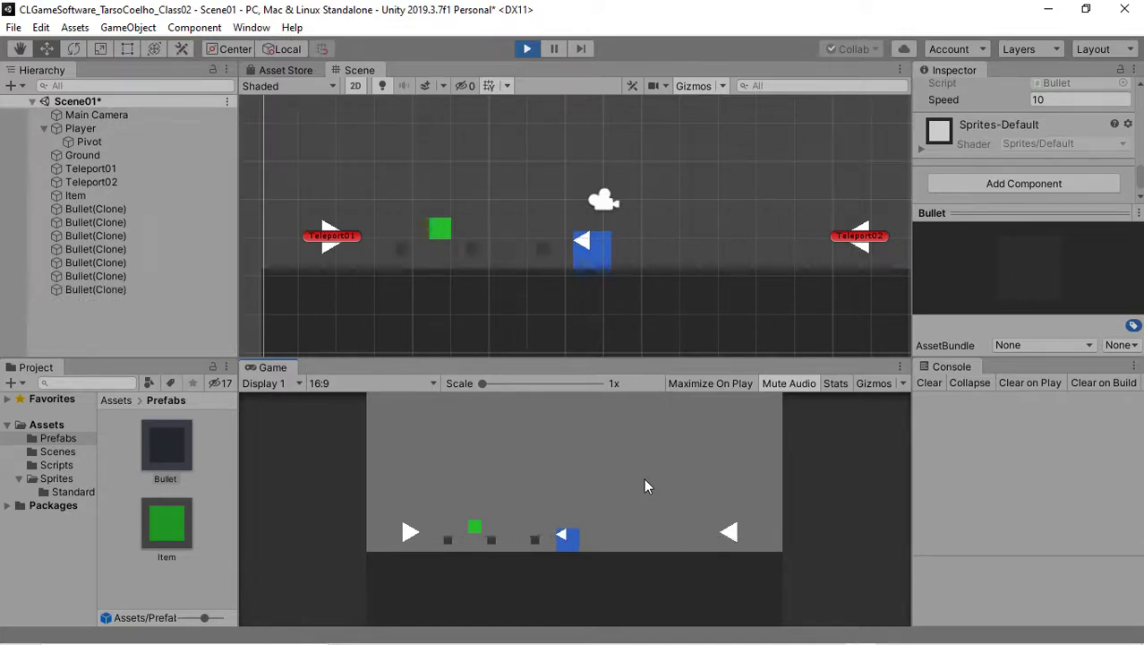
pyautogui.press('space')
pyautogui.press('space')
pyautogui.press('space')
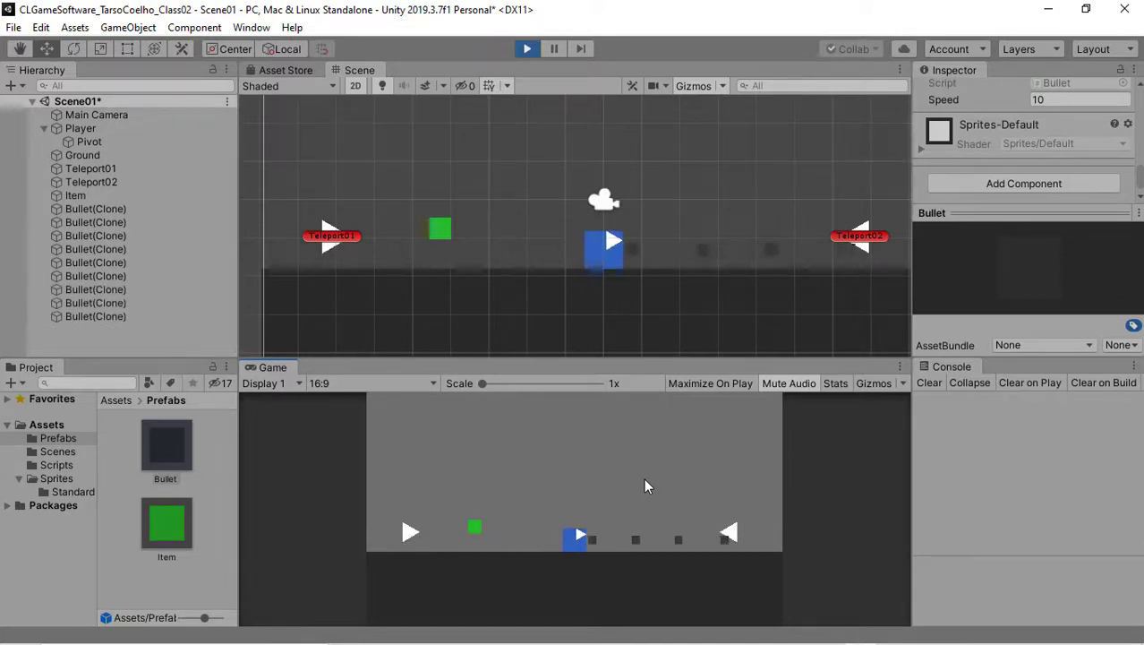
pyautogui.press('space')
pyautogui.press('Left')
pyautogui.press('Right')
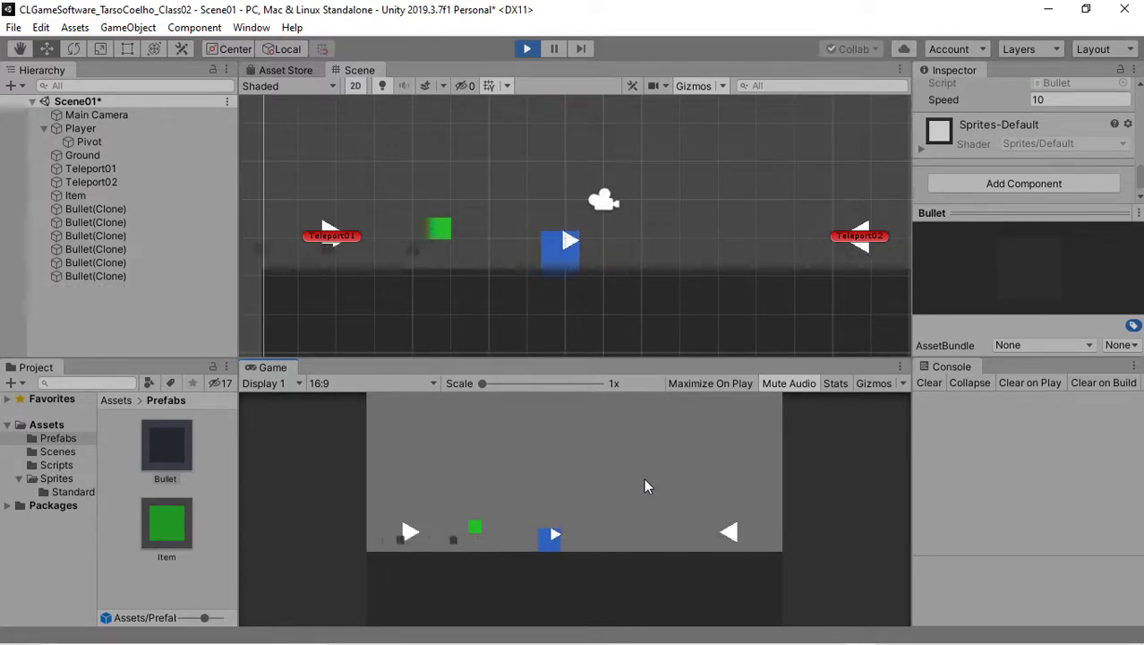
pyautogui.press('space')
pyautogui.press('Left')
pyautogui.press('Left')
pyautogui.press('Right')
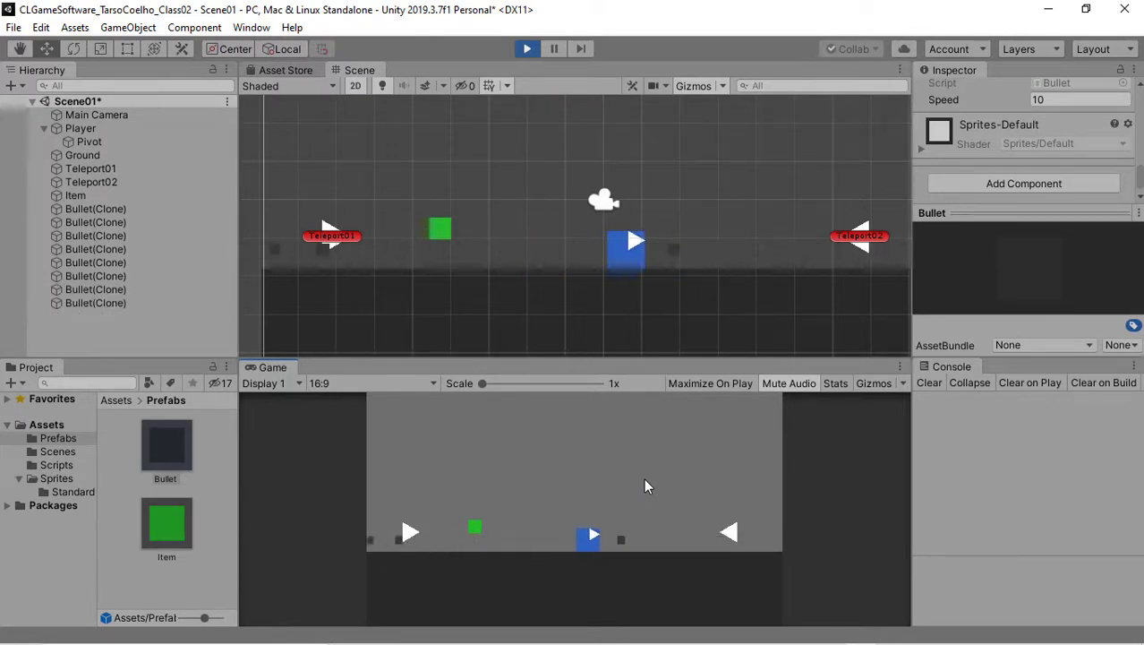
pyautogui.press('space')
pyautogui.press('Left')
pyautogui.press('space')
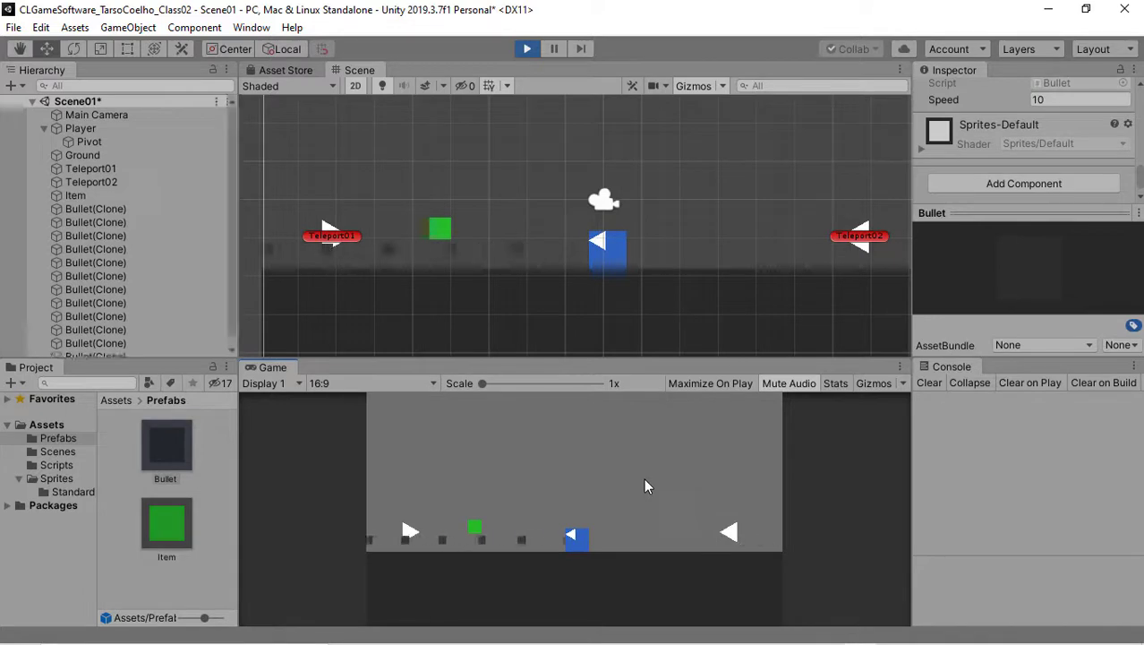
pyautogui.press('Right')
pyautogui.press('space')
pyautogui.press('space')
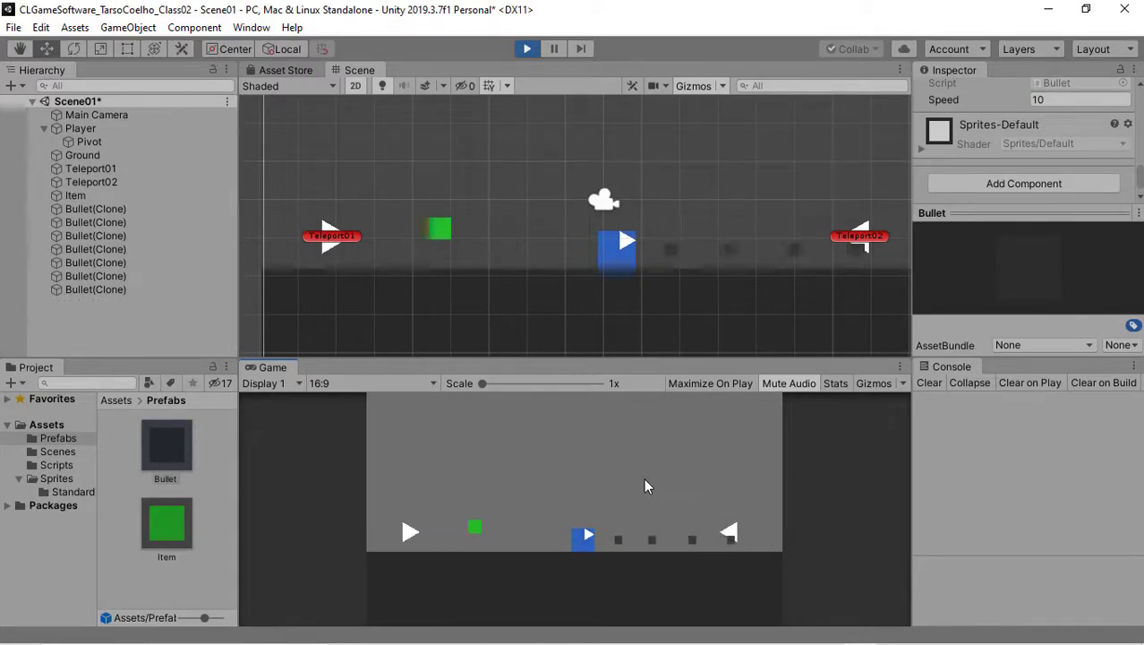
pyautogui.press('space')
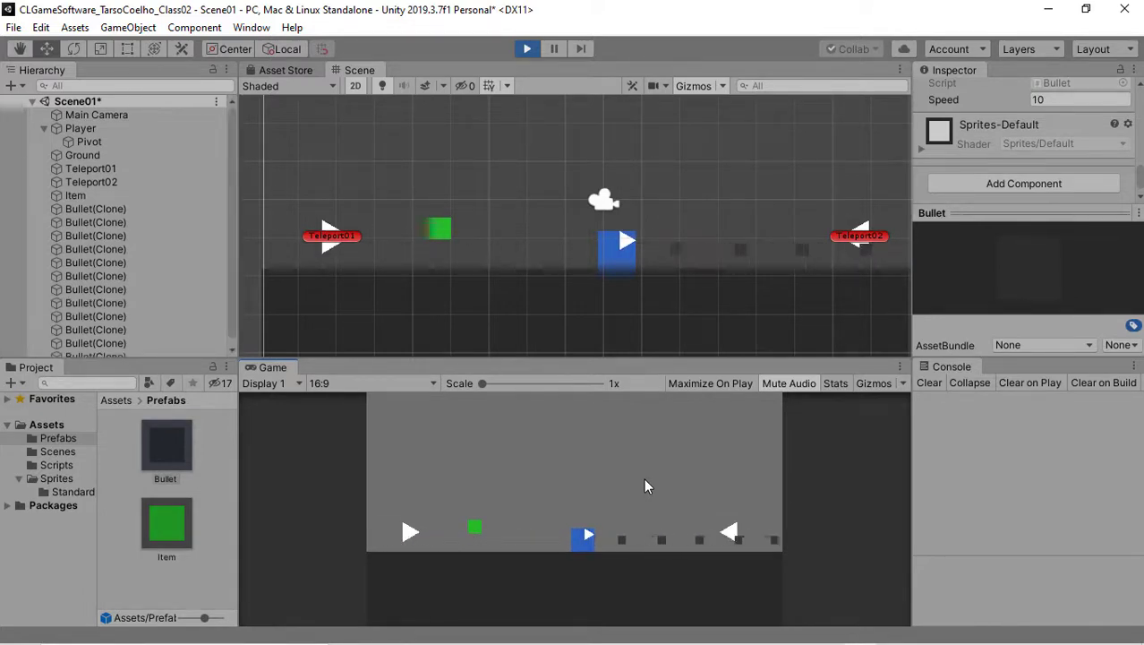
pyautogui.press('Left')
pyautogui.press('Left')
pyautogui.press('space')
pyautogui.press('space')
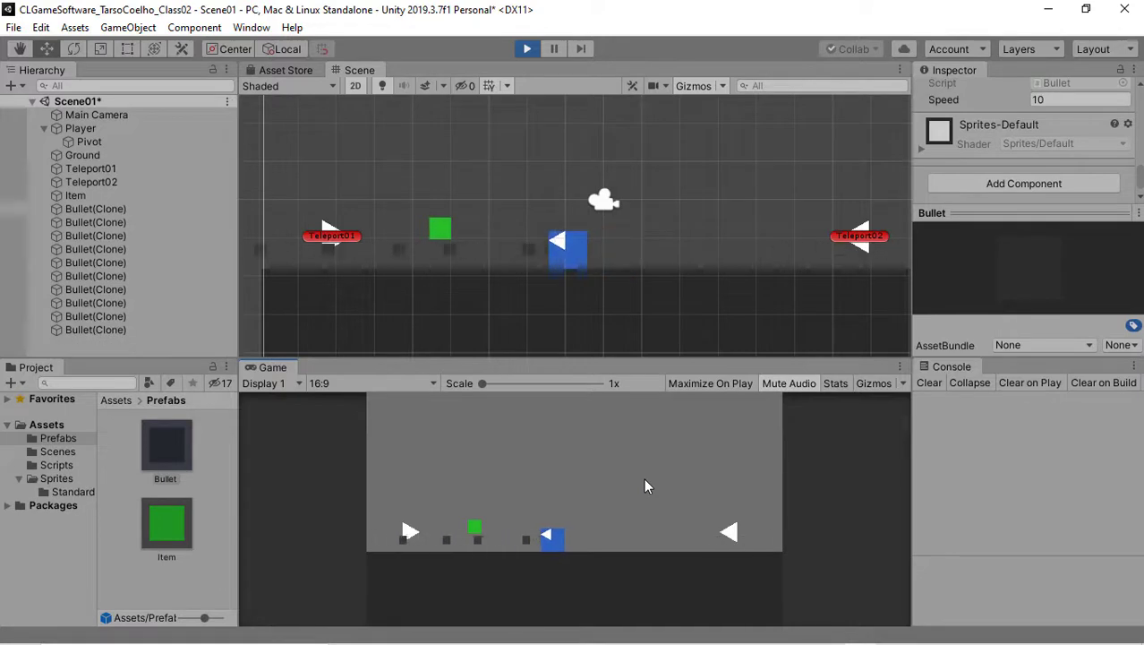
pyautogui.press('space')
pyautogui.press('space')
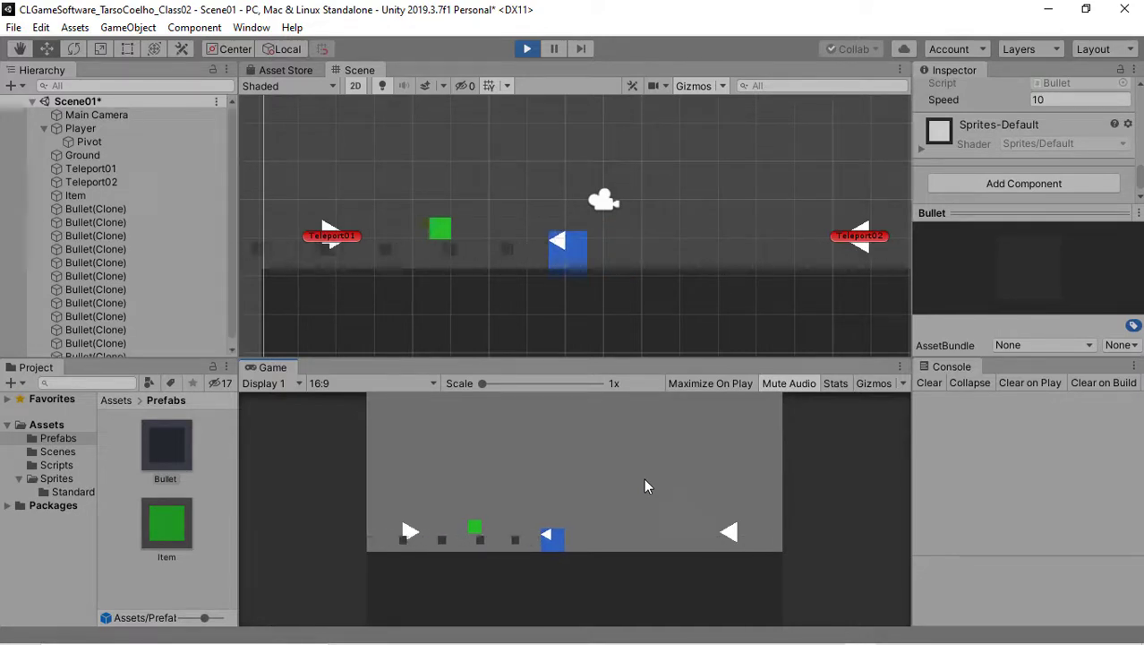
pyautogui.press('Right')
pyautogui.press('space')
pyautogui.press('Right')
pyautogui.press('space')
pyautogui.press('space')
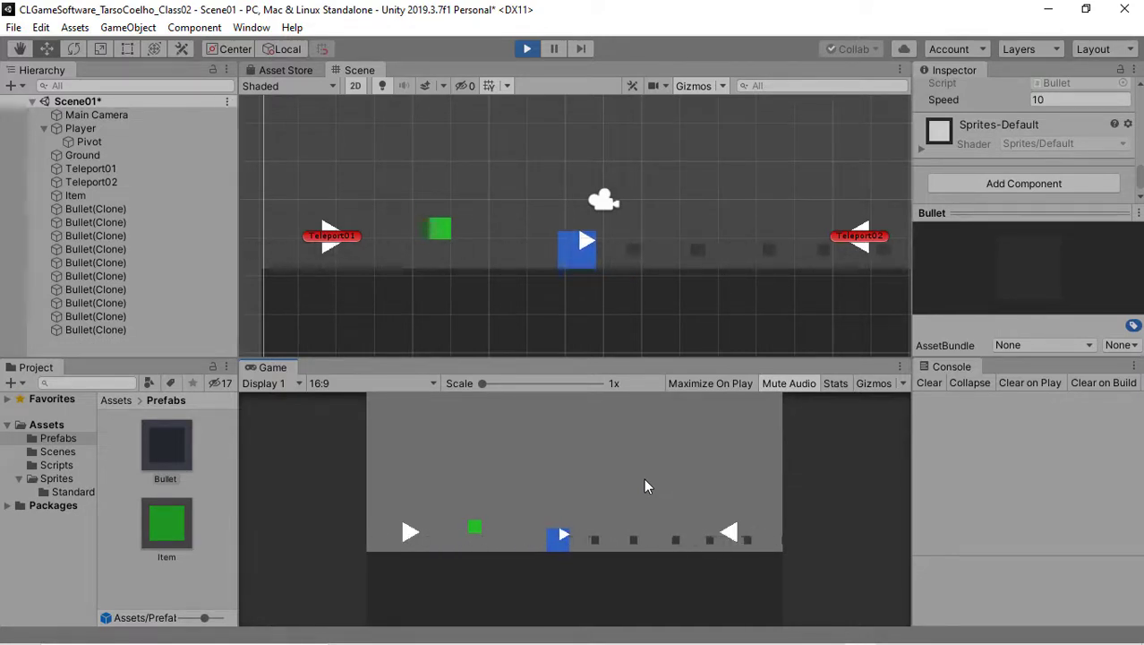
pyautogui.press('space')
pyautogui.press('space')
pyautogui.press('Right')
pyautogui.press('Left')
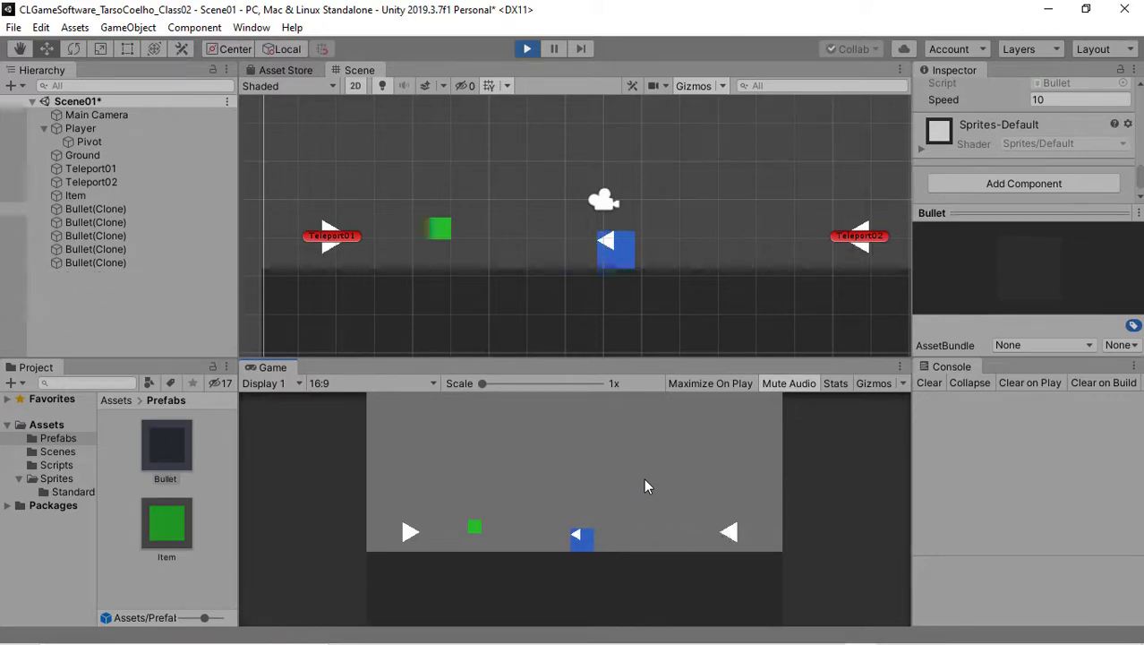
pyautogui.click(527, 48)
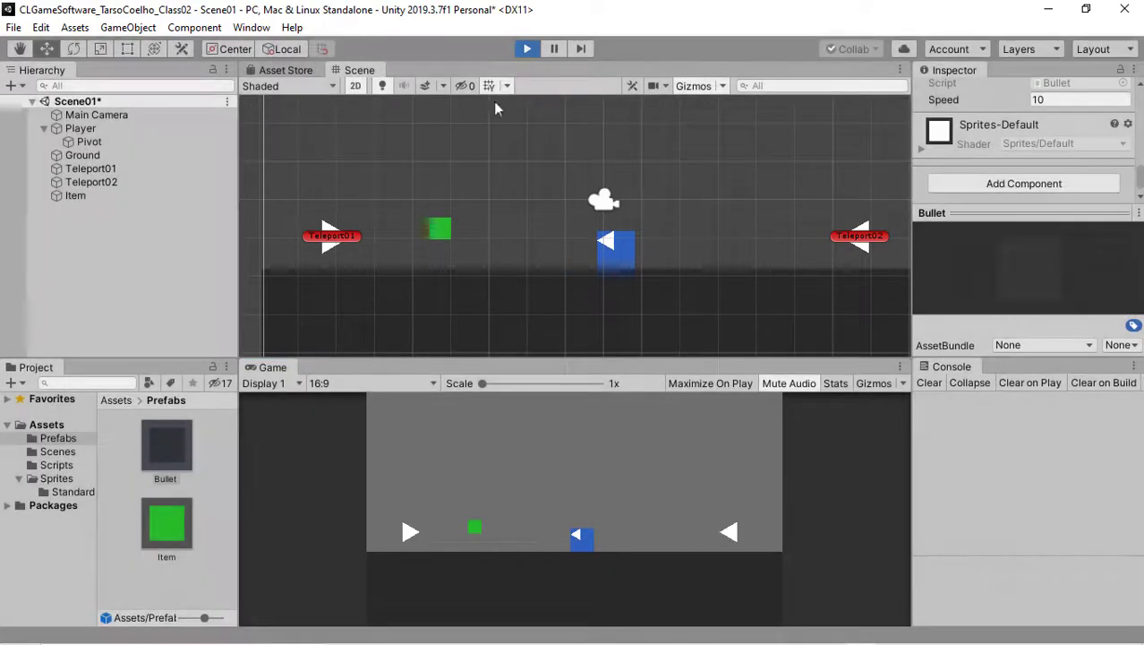
# Inspect Shoot() in Player.cs, its K key check and Instantiate line, then return to Unity.
pyautogui.hotkey('alt', 'Tab')
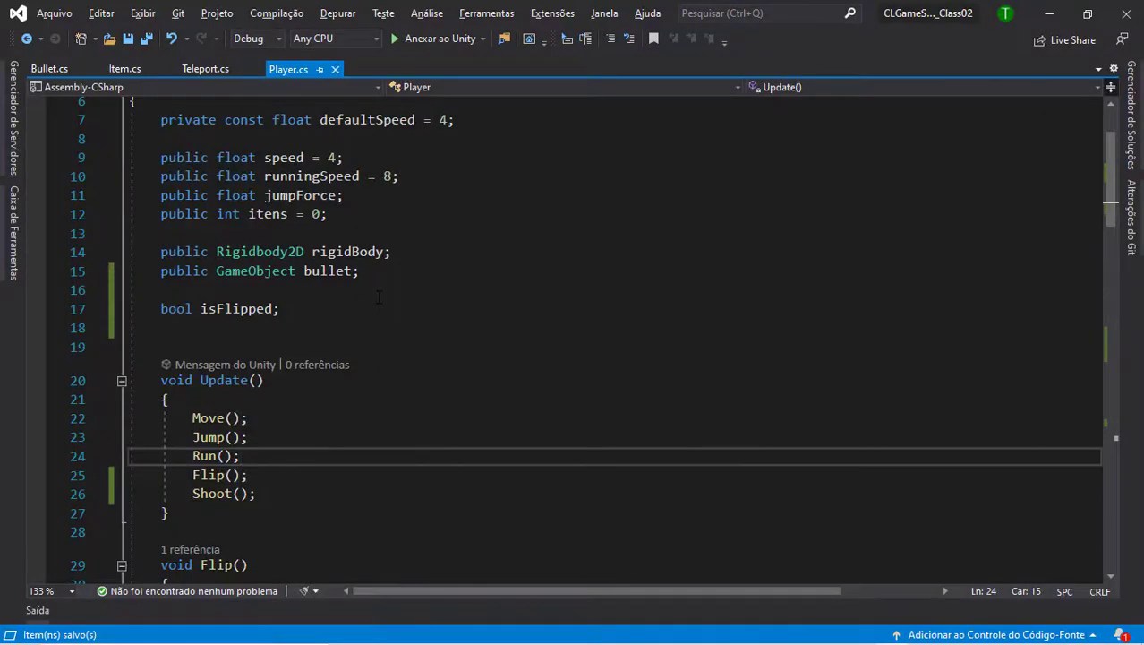
pyautogui.doubleClick(209, 493)
pyautogui.scroll(-9, 335, 342)
pyautogui.scroll(-4, 335, 342)
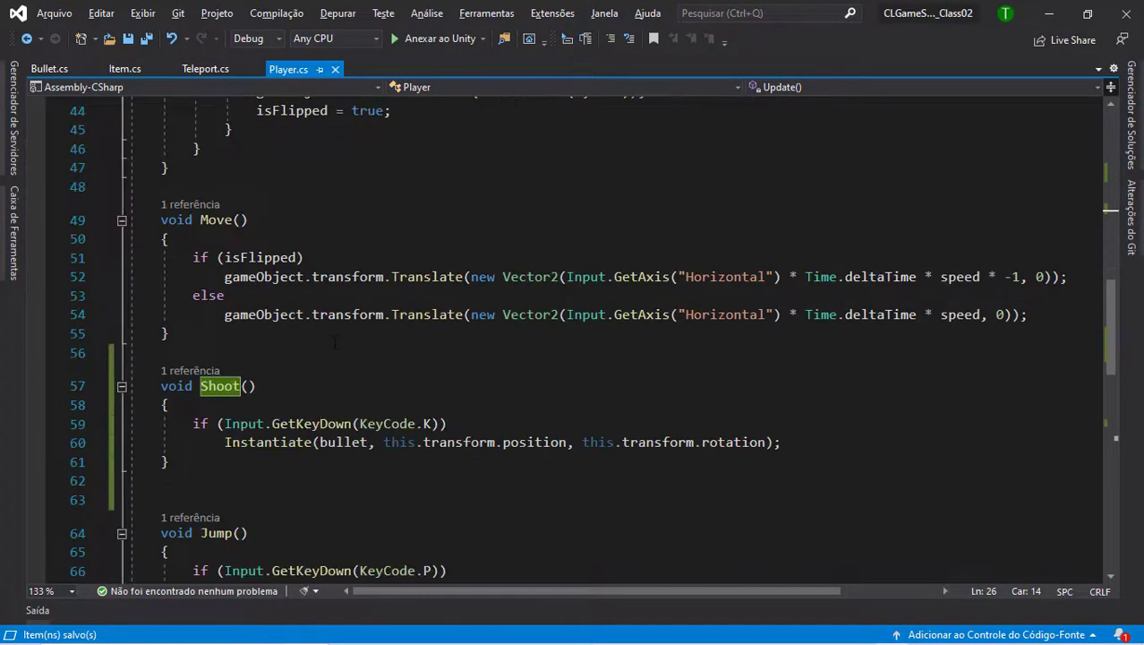
pyautogui.scroll(-2, 335, 342)
pyautogui.click(782, 296)
pyautogui.click(438, 309)
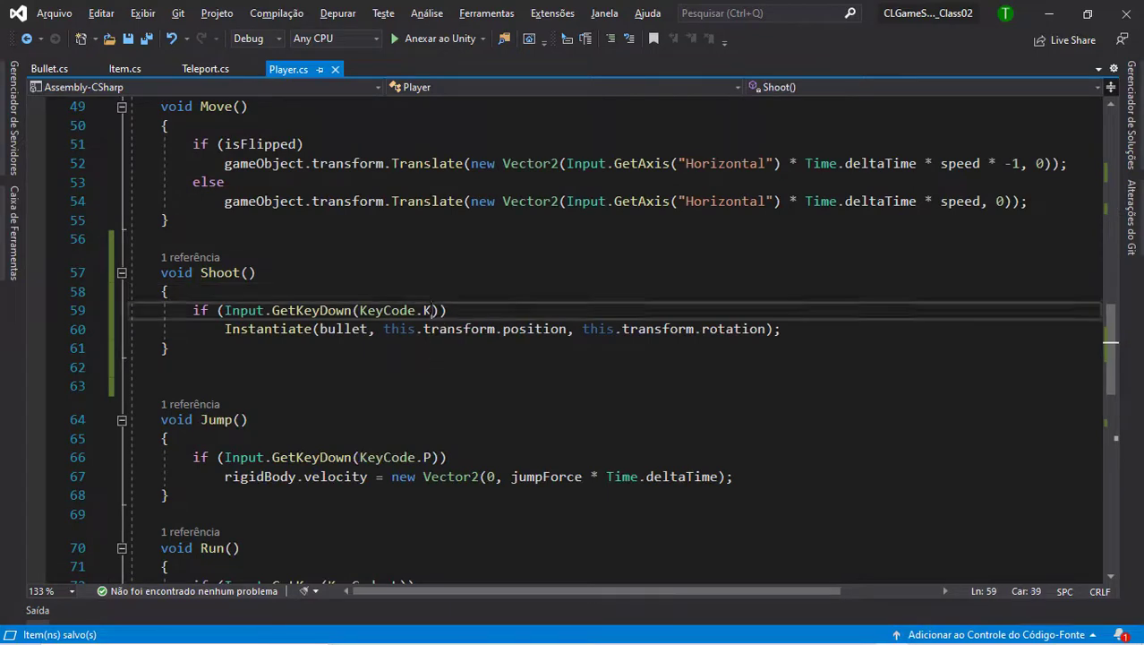
pyautogui.click(791, 332)
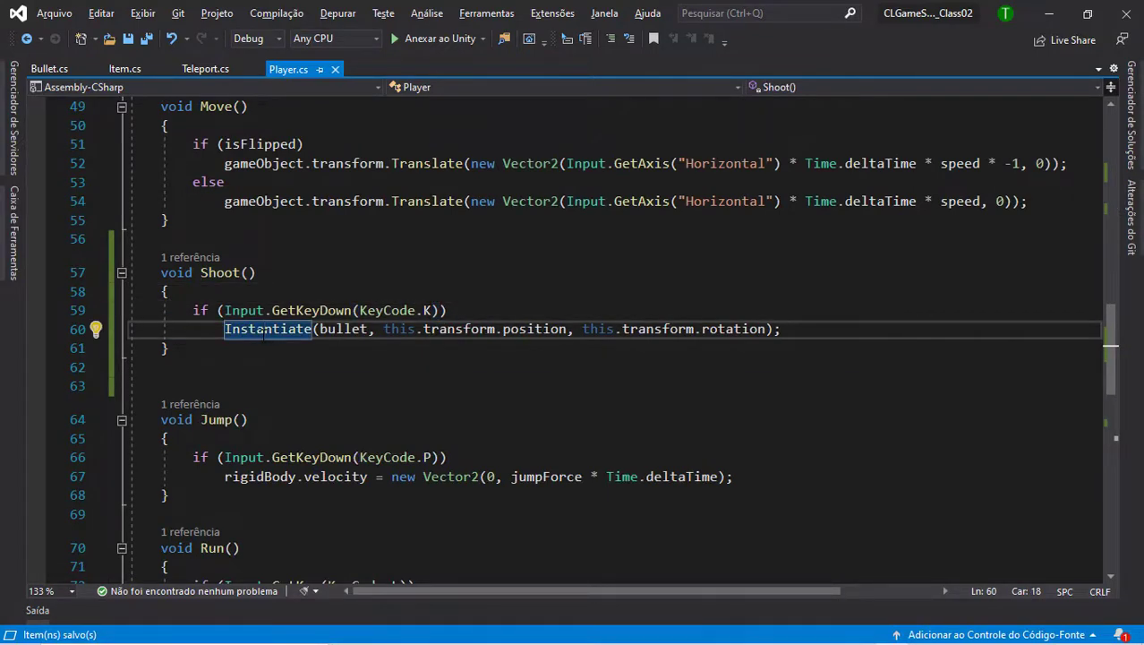
pyautogui.moveTo(265, 328)
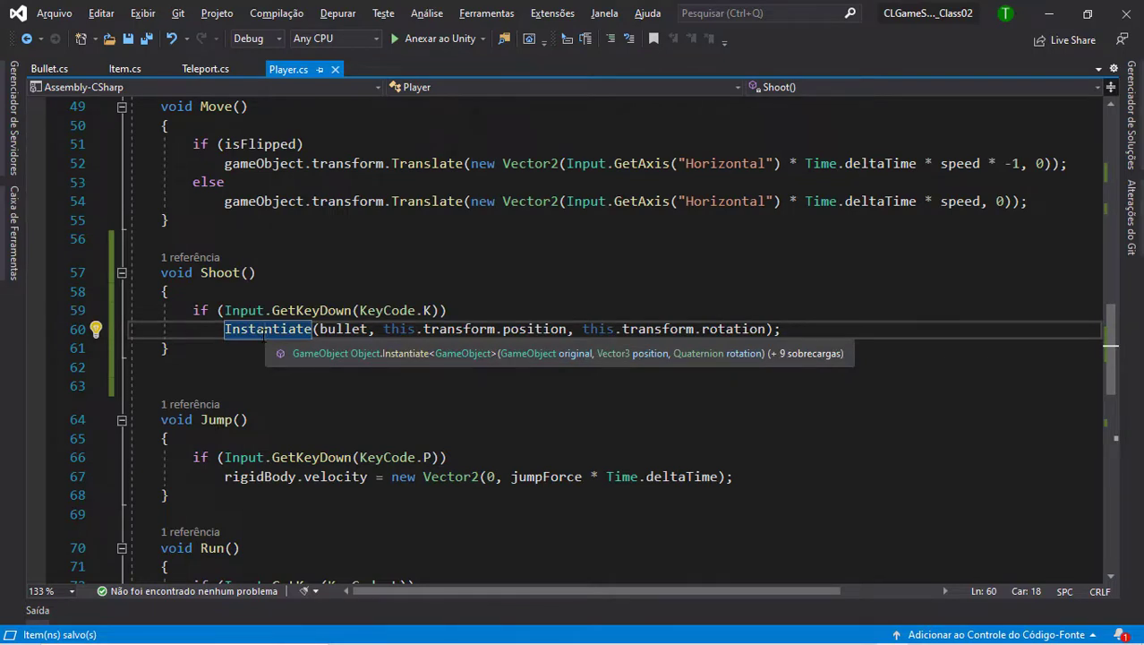
pyautogui.click(355, 296)
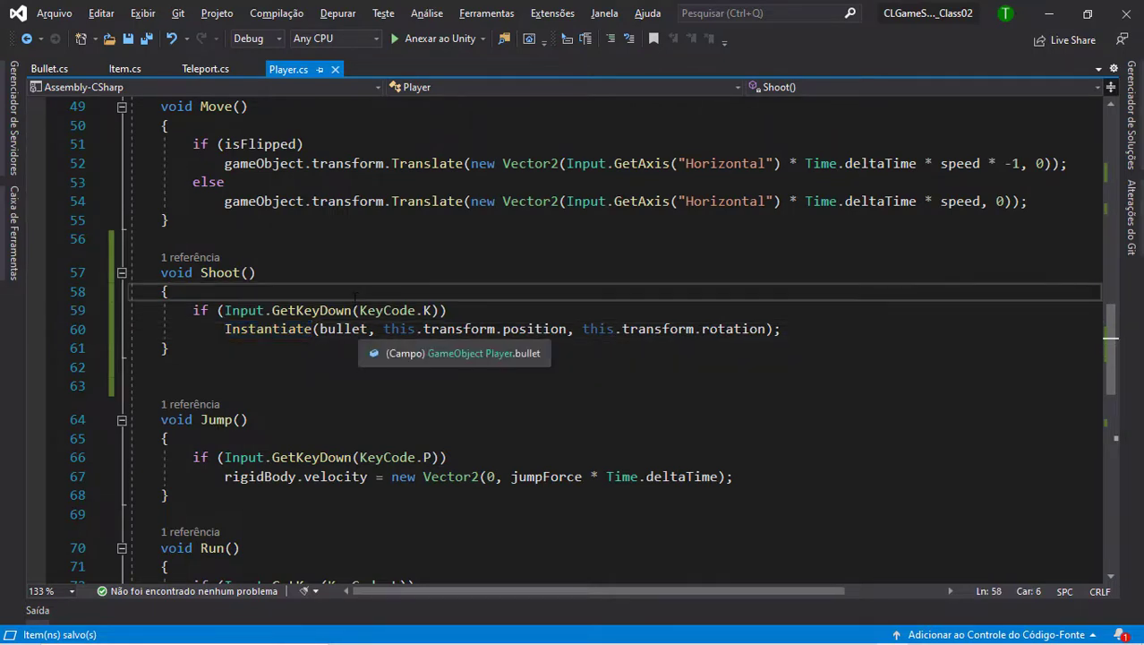
pyautogui.hotkey('alt', 'Tab')
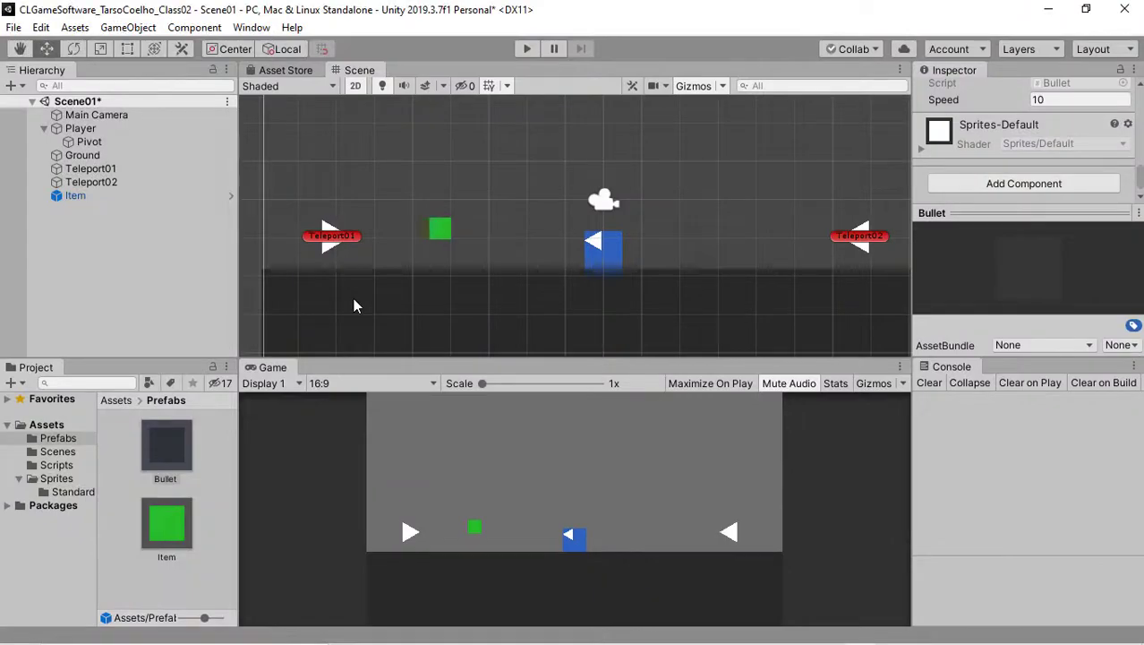
# Switch back to Visual Studio showing Player.cs at the Shoot() method.
pyautogui.hotkey('alt', 'Tab')
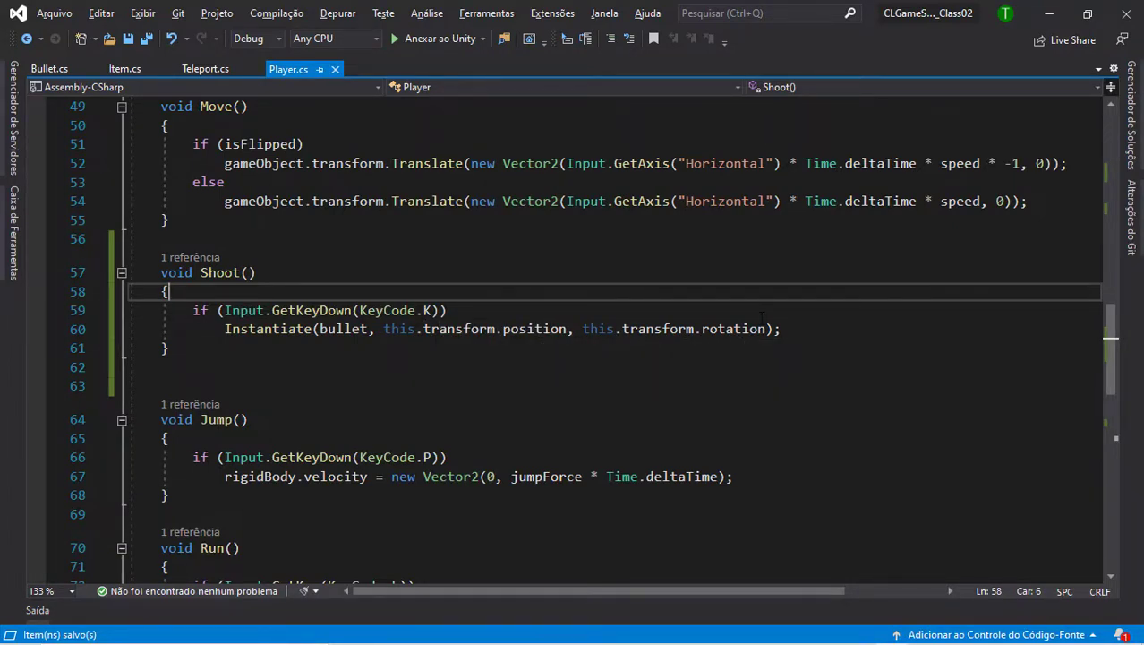
# Review Bullet.cs's speed and lifetime code, then go back to Unity.
pyautogui.click(51, 69)
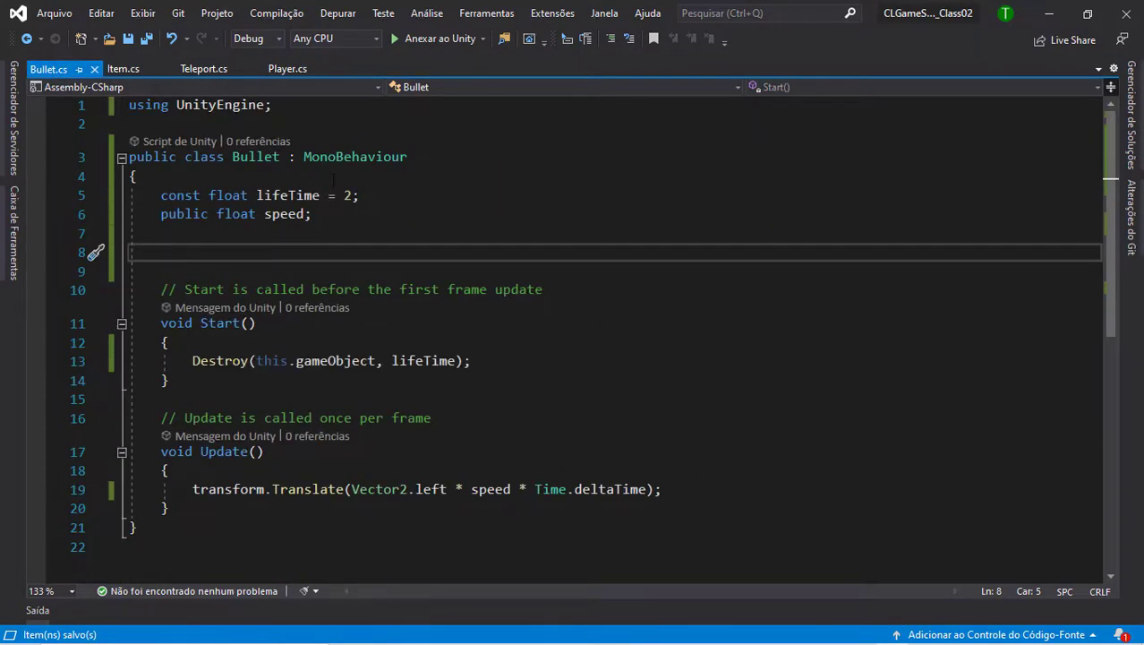
pyautogui.click(329, 238)
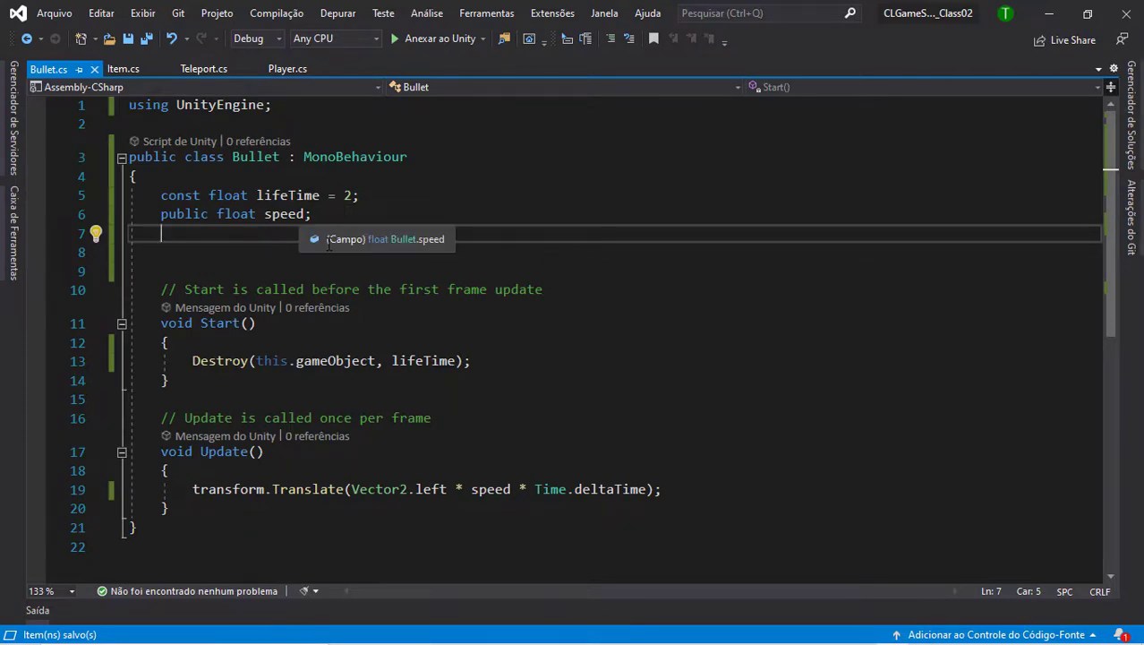
pyautogui.hotkey('alt', 'Tab')
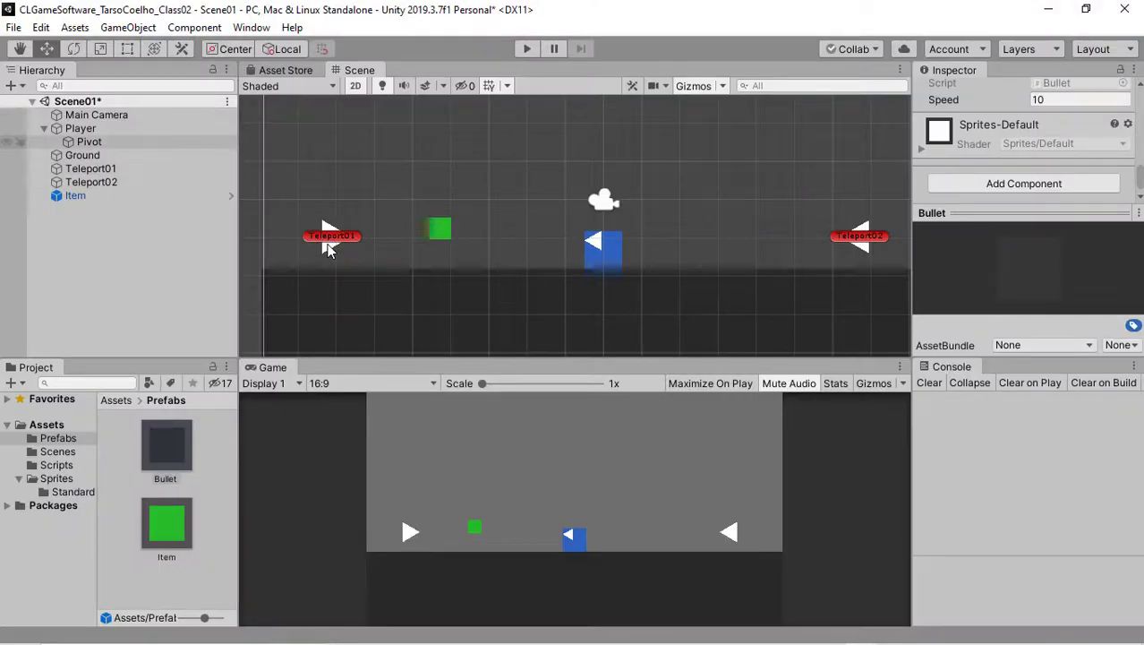
# Start the game and fire six single bullets one after another.
pyautogui.scroll(-3, 524, 188)
pyautogui.click(527, 48)
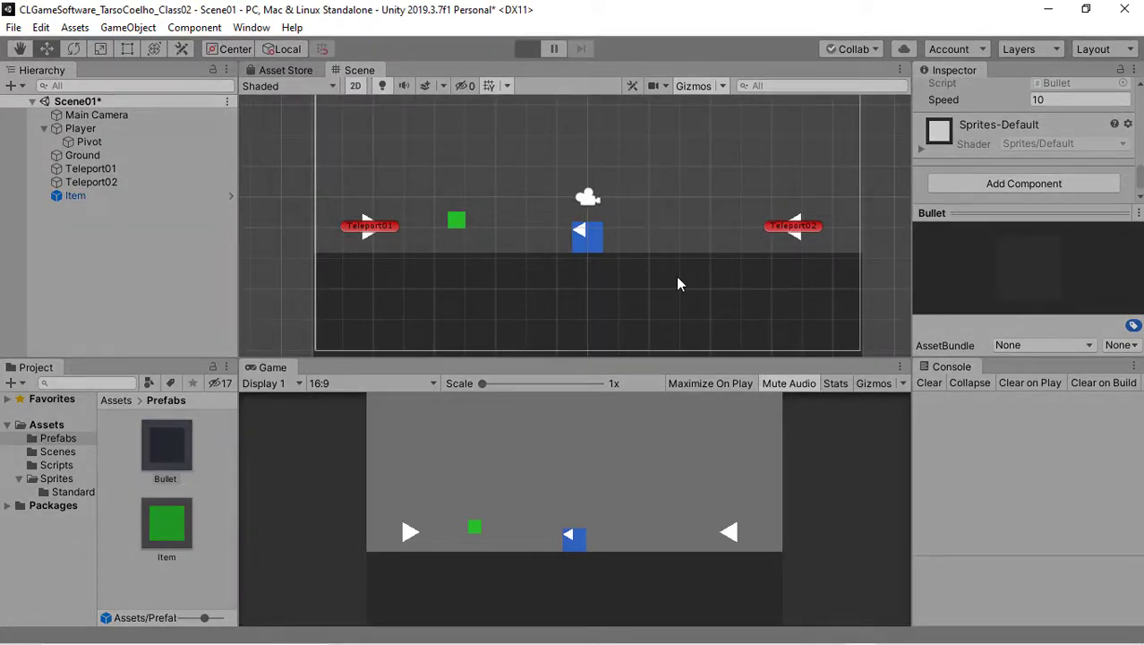
pyautogui.click(643, 514)
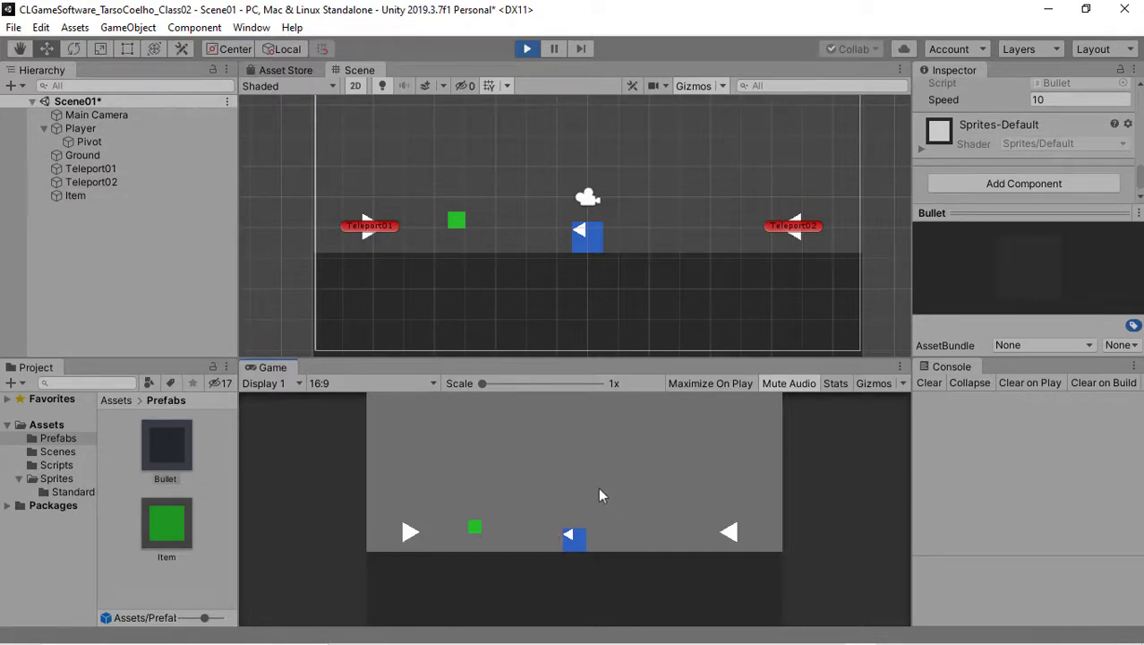
pyautogui.click(570, 473)
pyautogui.click(570, 471)
pyautogui.click(570, 473)
pyautogui.click(570, 472)
pyautogui.click(571, 473)
# Check the Destroy call on line 13 of Bullet.cs, then stop the game.
pyautogui.hotkey('alt', 'Tab')
pyautogui.moveTo(552, 360); pyautogui.dragTo(192, 361)
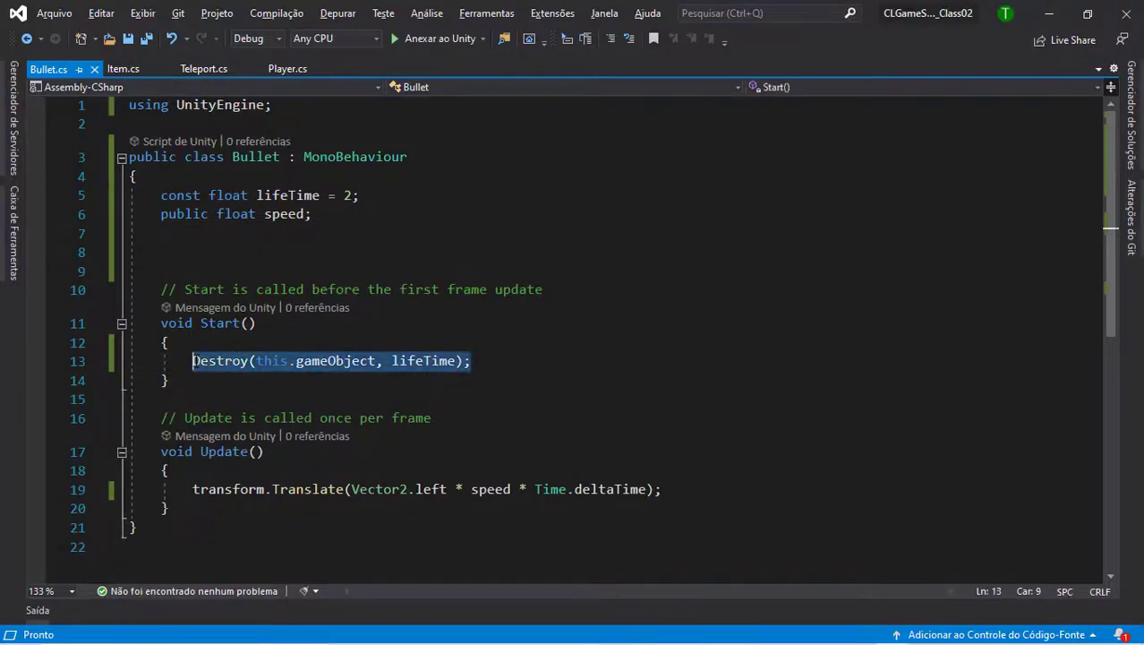
pyautogui.hotkey('alt', 'Tab')
pyautogui.click(526, 51)
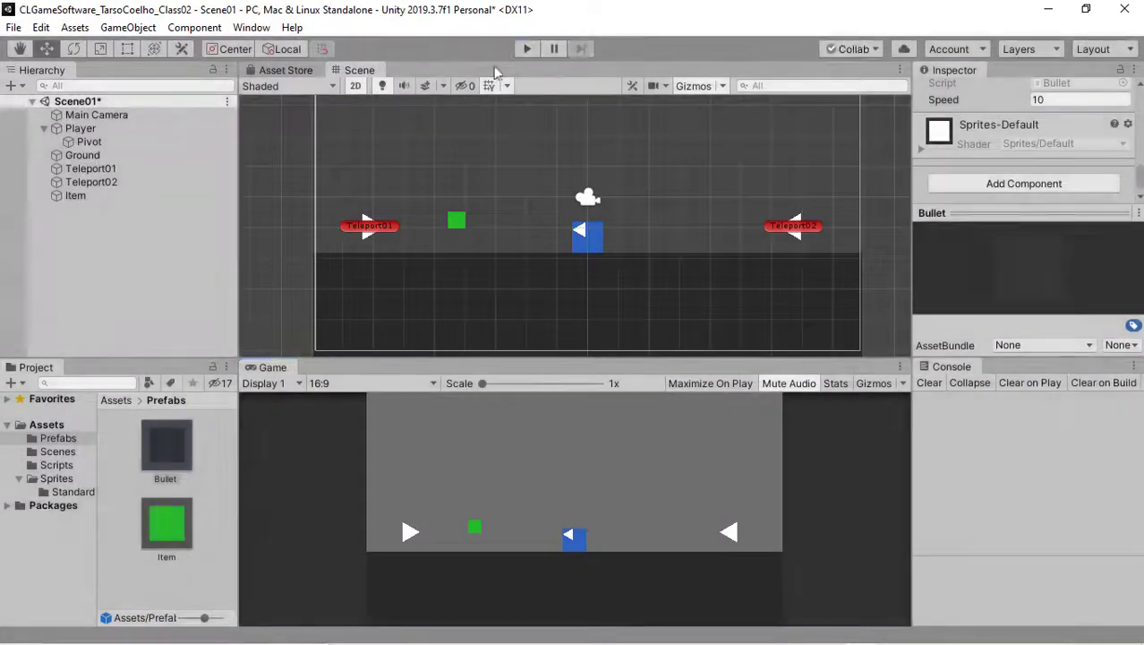